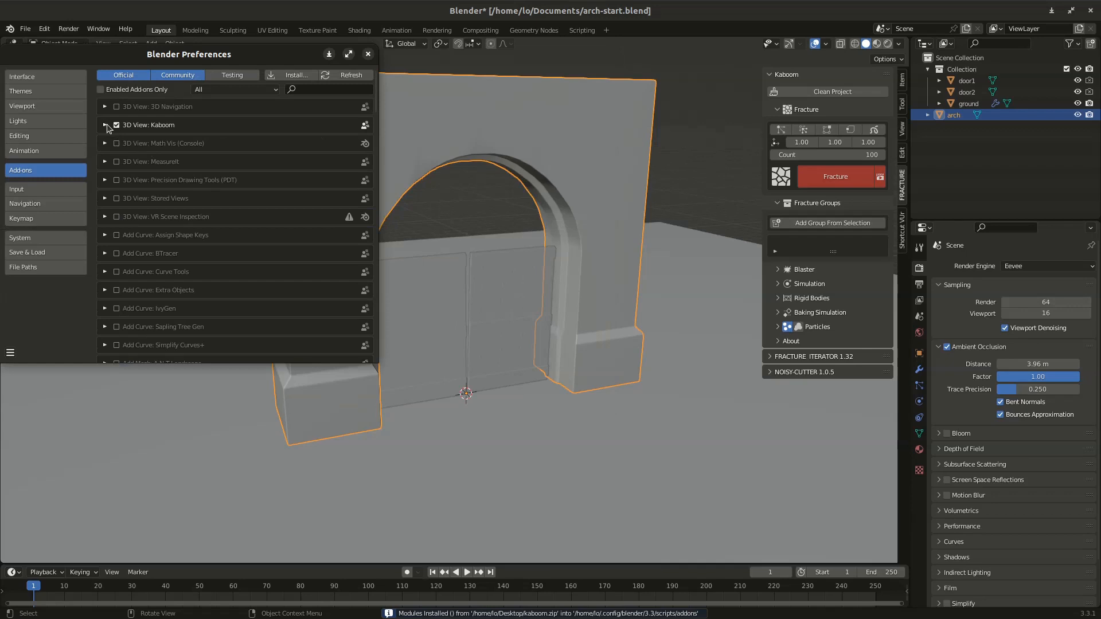
Step: Close the preferences and show the Kaboom add-on's fracture settings beside the viewport
{"action": "left_click", "coordinate": [368, 54]}
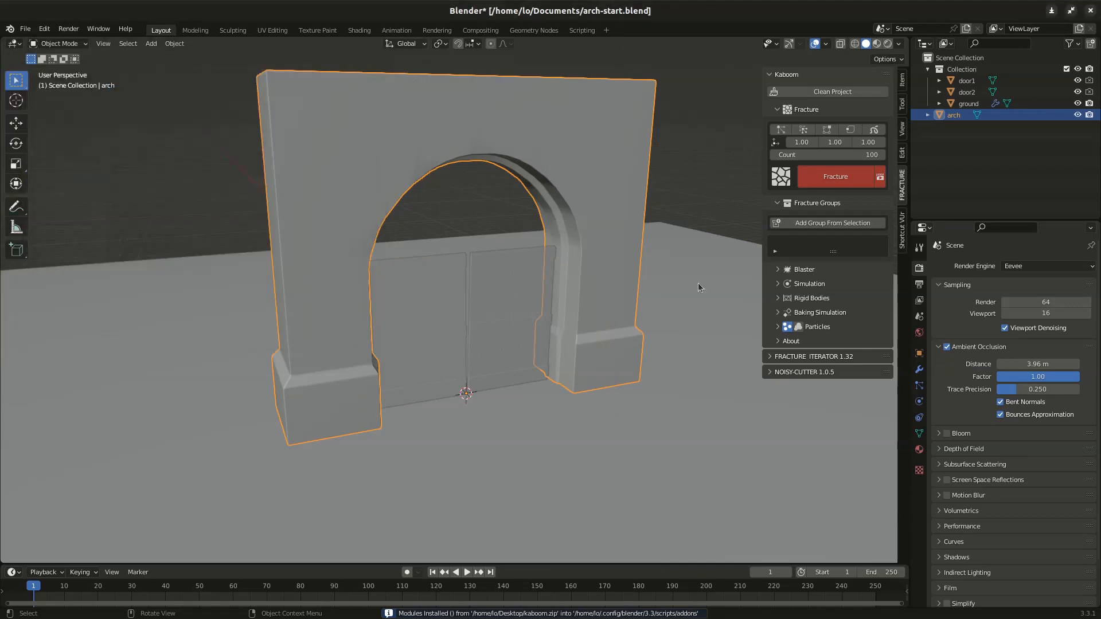
{"action": "left_click", "coordinate": [906, 160]}
{"action": "left_click", "coordinate": [908, 198]}
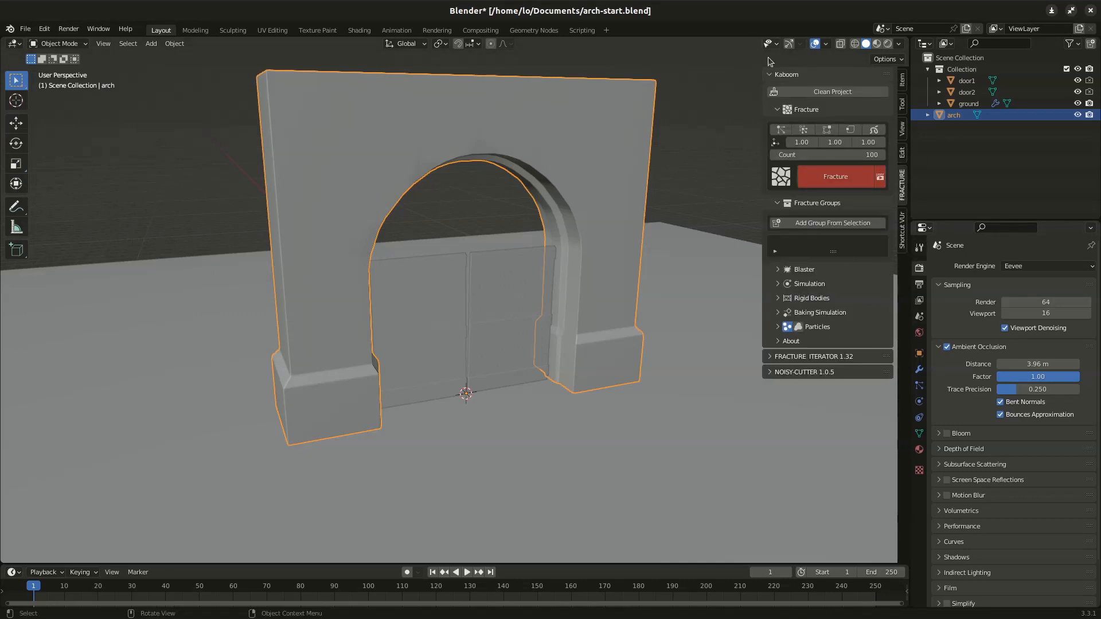
{"action": "left_click", "coordinate": [813, 75]}
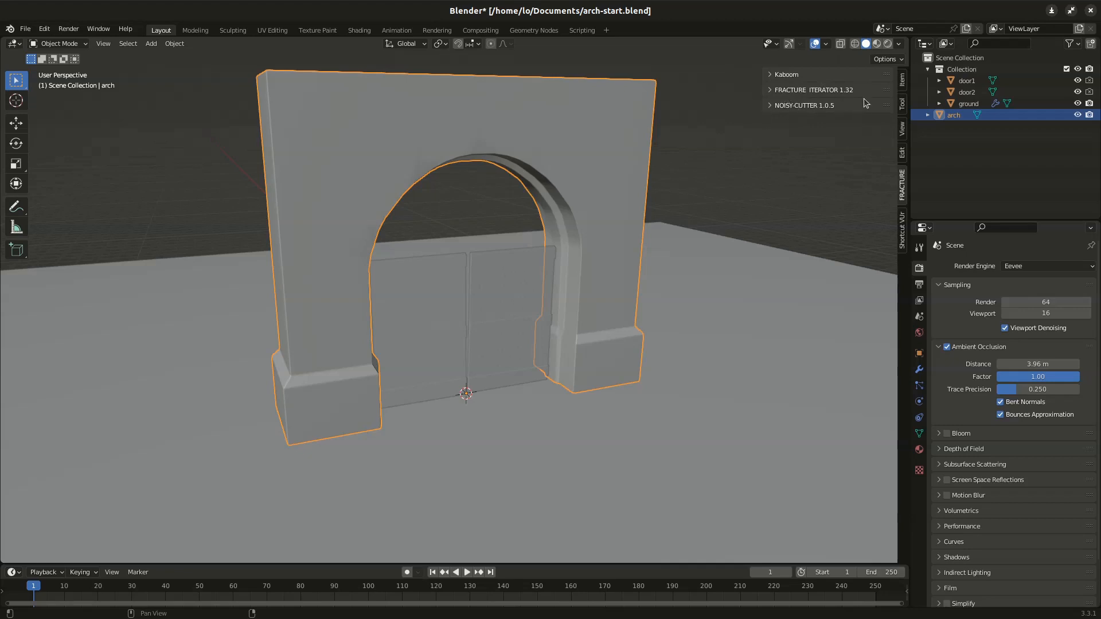
{"action": "left_click", "coordinate": [790, 74]}
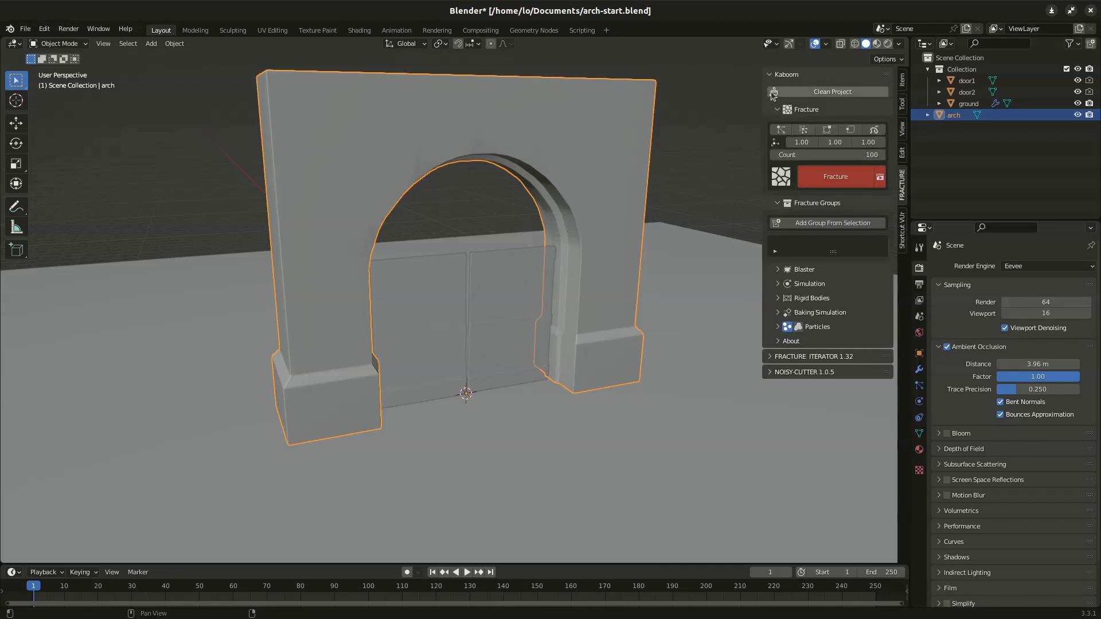
Step: Switch the viewport to material preview shading and inspect the arch and its wooden doors
{"action": "left_click", "coordinate": [876, 44]}
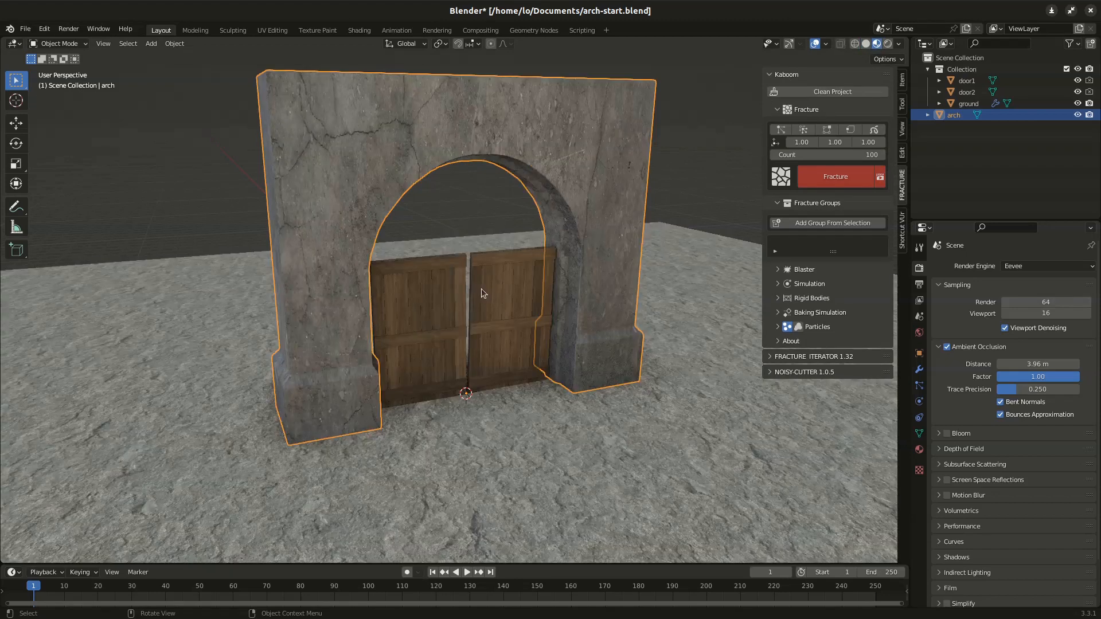
{"action": "mouse_move", "coordinate": [481, 288]}
{"action": "middle_mouse_down"}
{"action": "mouse_move", "coordinate": [499, 266]}
{"action": "mouse_move", "coordinate": [464, 275]}
{"action": "middle_mouse_up"}
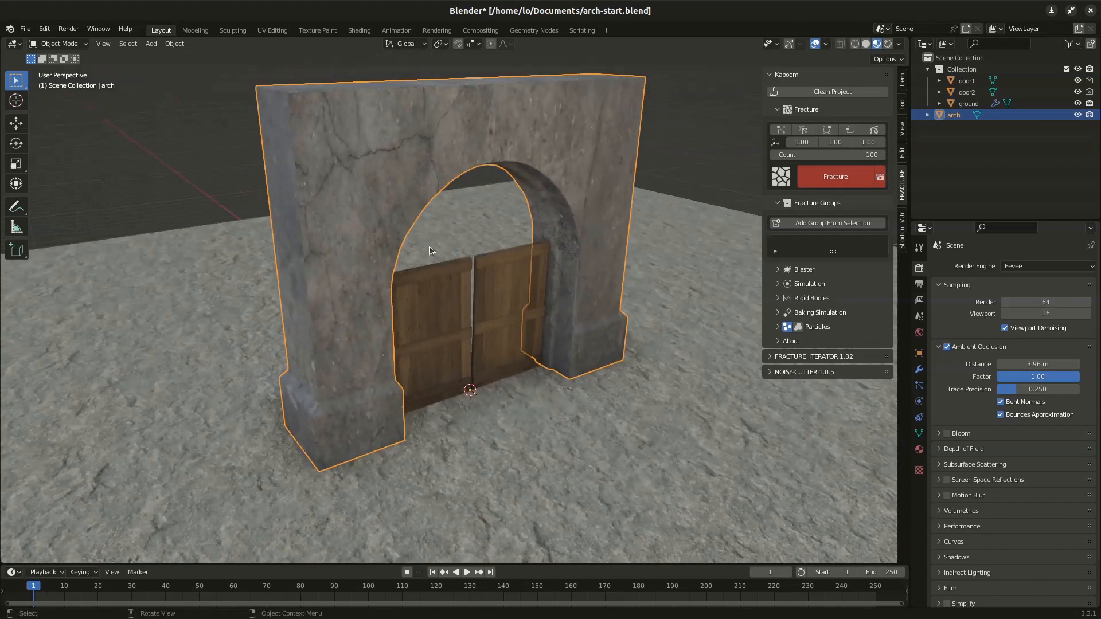
{"action": "middle_click_drag", "start_coordinate": [563, 187], "coordinate": [538, 160]}
{"action": "middle_click_drag", "start_coordinate": [344, 319], "coordinate": [457, 262]}
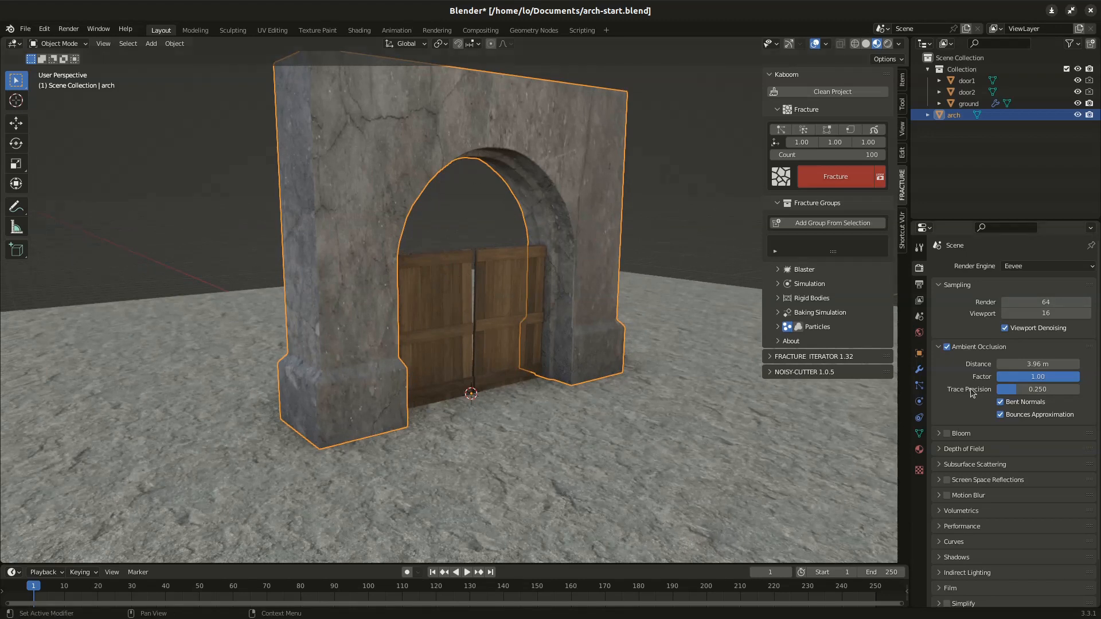
Step: Remove the Crushed_Stone material slot from the arch, leaving only concrete
{"action": "left_click", "coordinate": [920, 450]}
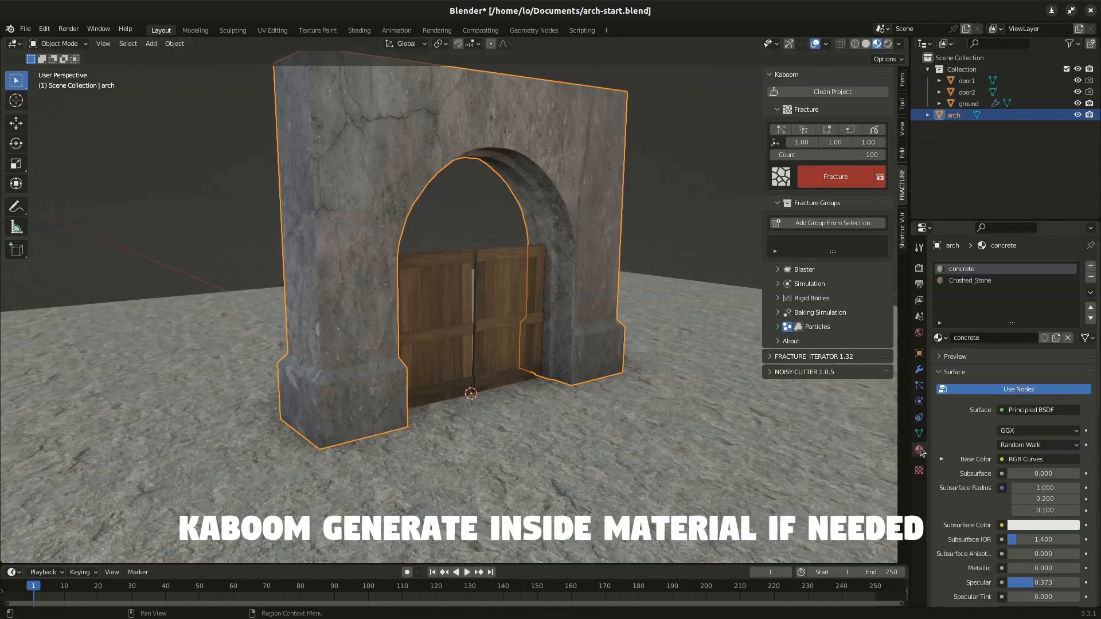
{"action": "left_click", "coordinate": [985, 282]}
{"action": "left_click", "coordinate": [1090, 278]}
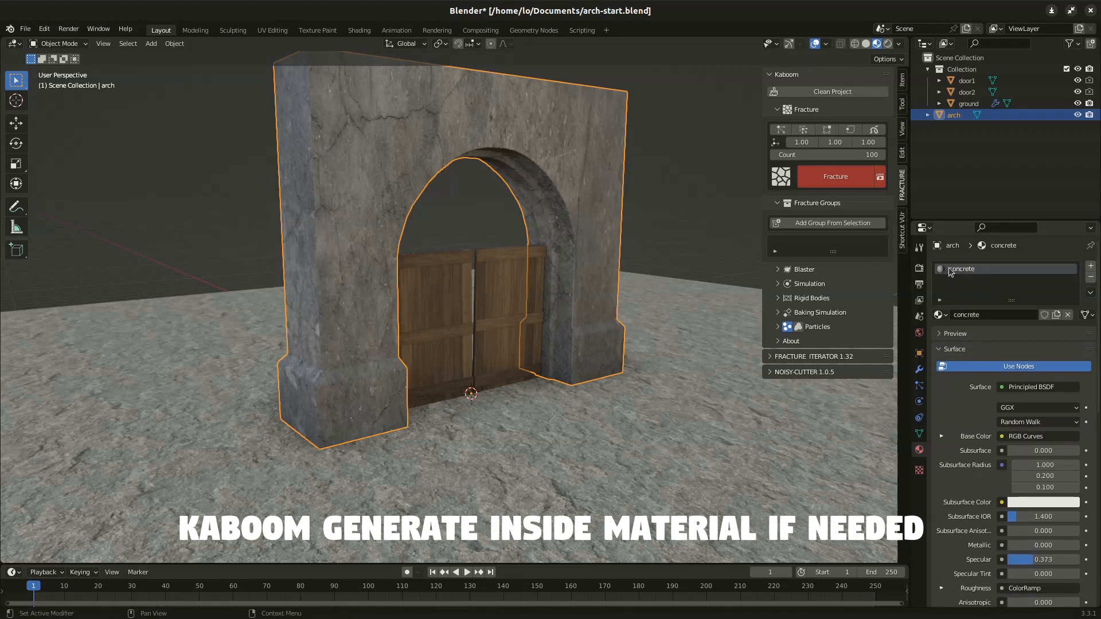
Step: Inspect the materials assigned to the two doors, including the wood break material on door2
{"action": "left_click", "coordinate": [491, 289]}
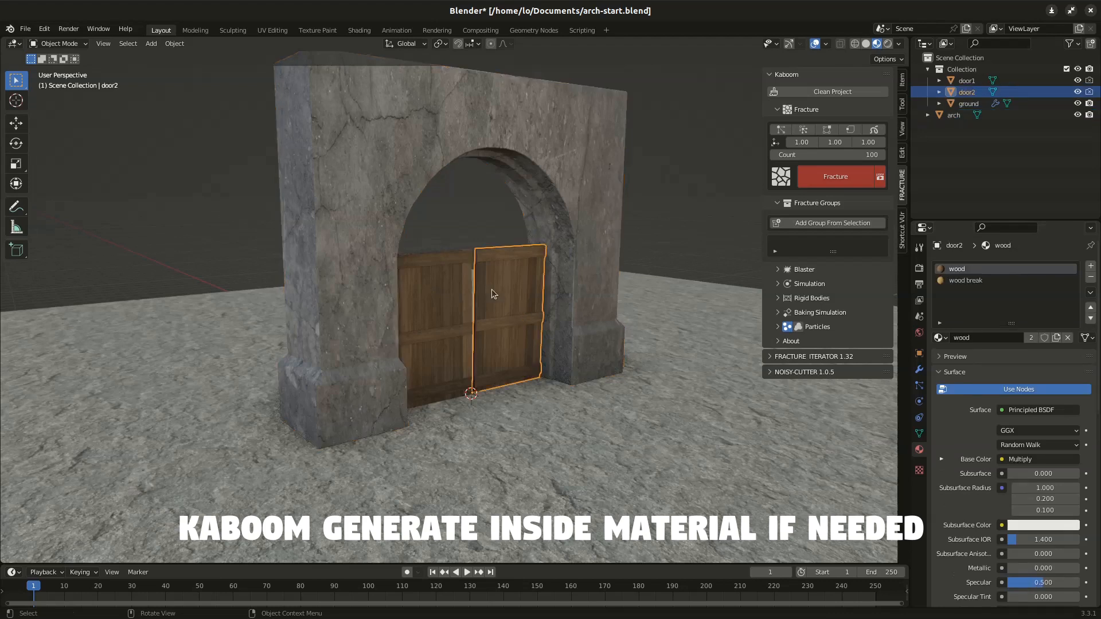
{"action": "left_click", "coordinate": [462, 273]}
{"action": "left_click", "coordinate": [510, 267]}
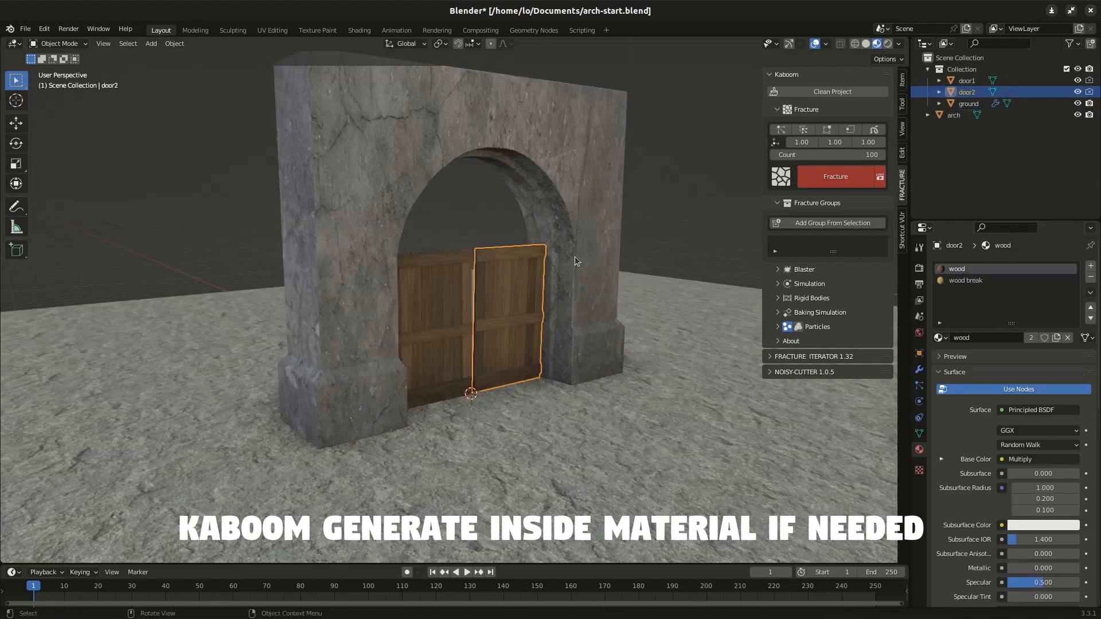
{"action": "left_click", "coordinate": [974, 280]}
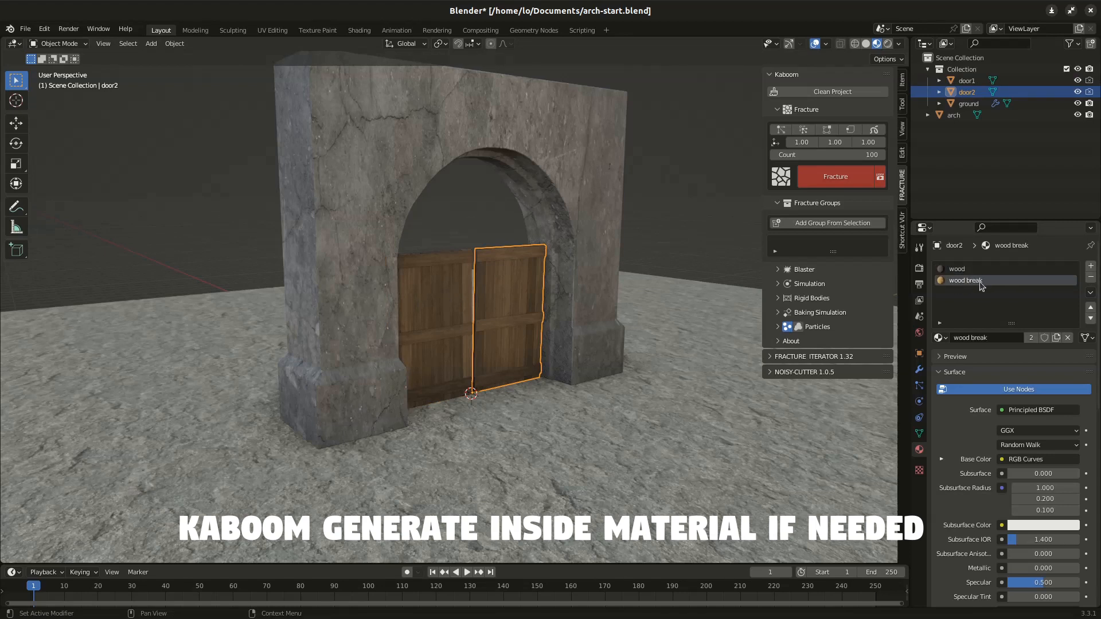
Step: Fracture the arch with Kaboom using a count of 800
{"action": "middle_click_drag", "start_coordinate": [225, 287], "coordinate": [395, 235]}
{"action": "left_click", "coordinate": [344, 235]}
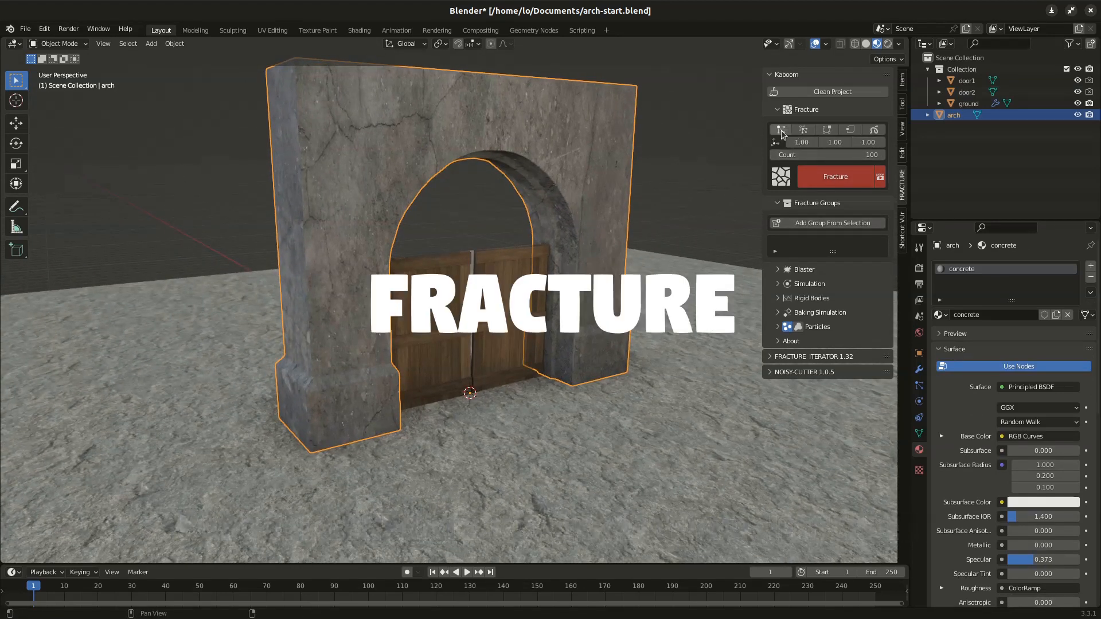
{"action": "left_click", "coordinate": [825, 157]}
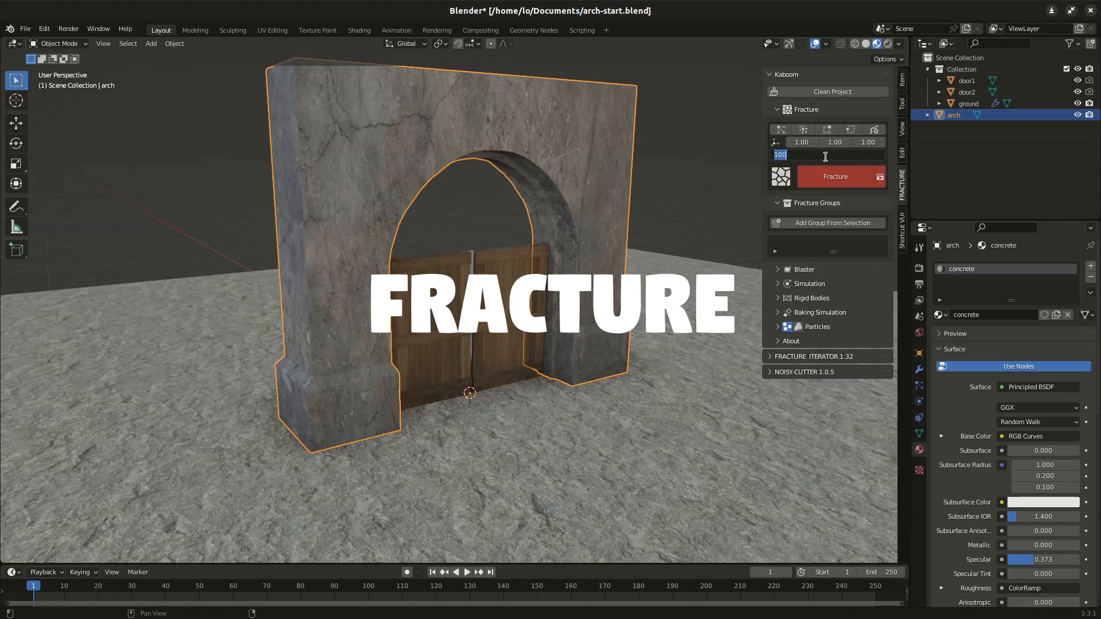
{"action": "type", "text": "800"}
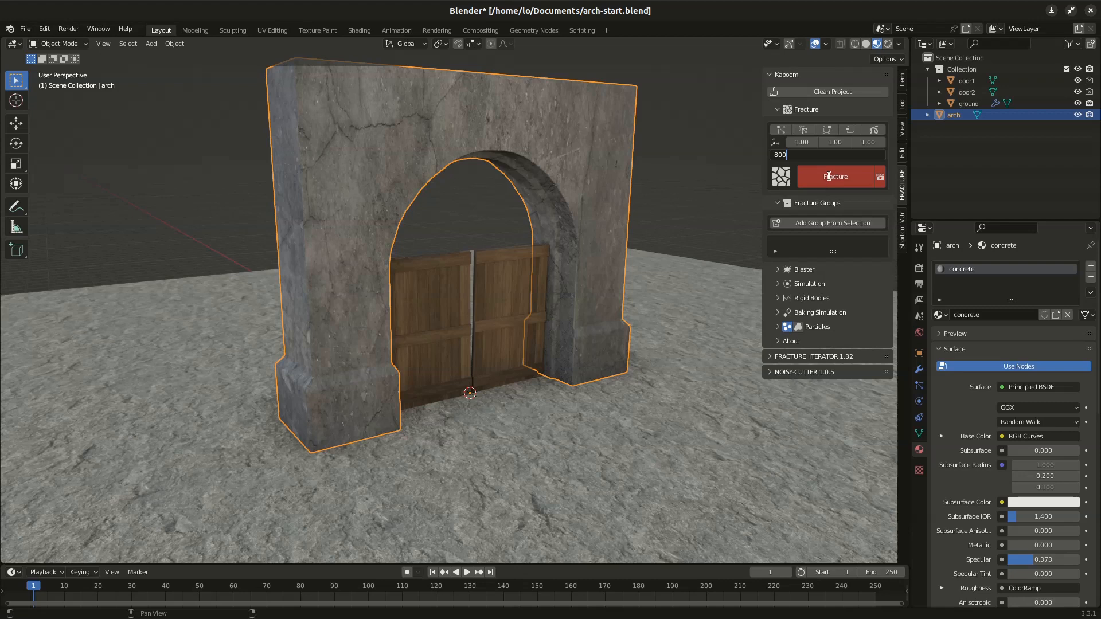
{"action": "key", "text": "Return"}
{"action": "left_click", "coordinate": [833, 178]}
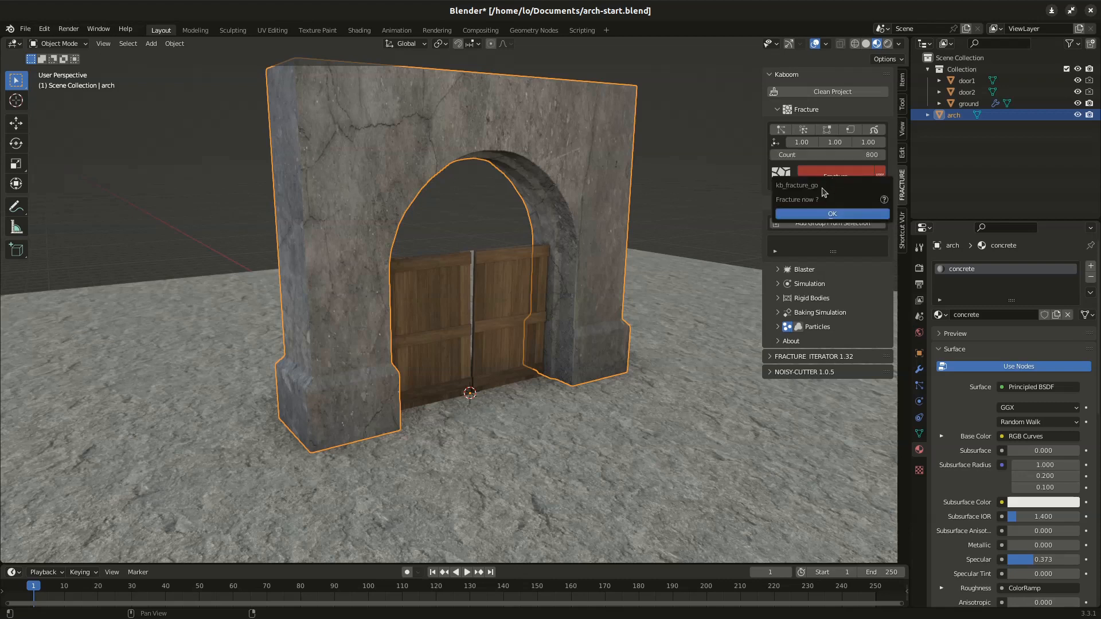
{"action": "left_click", "coordinate": [836, 217]}
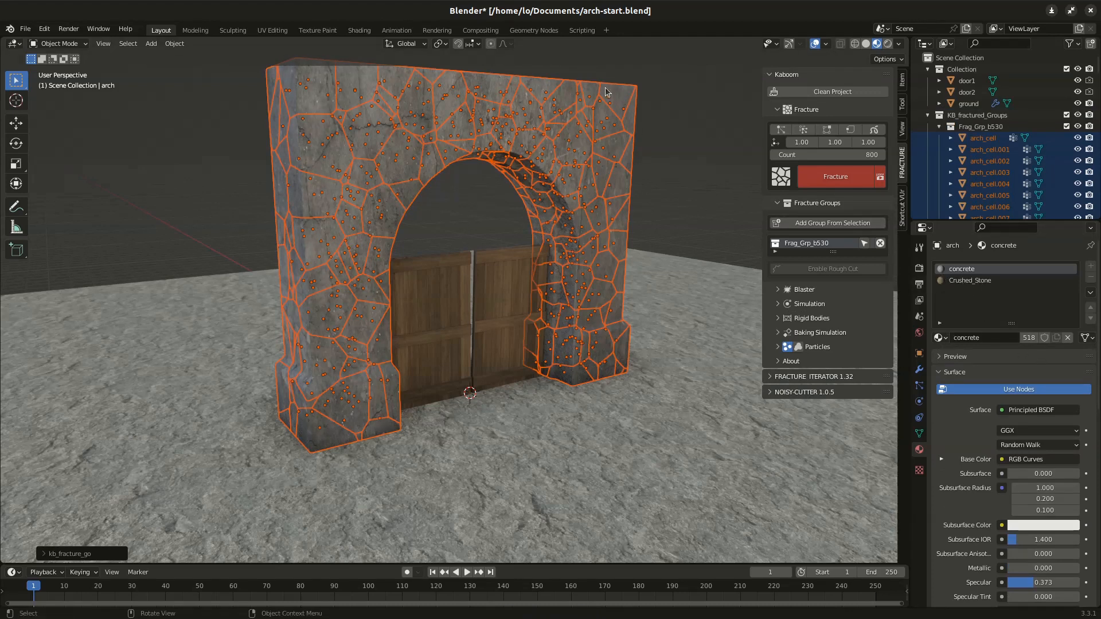
Step: Isolate the fragment at the arch's upper right corner, examine its inner faces, and return to the full scene
{"action": "left_click", "coordinate": [623, 98]}
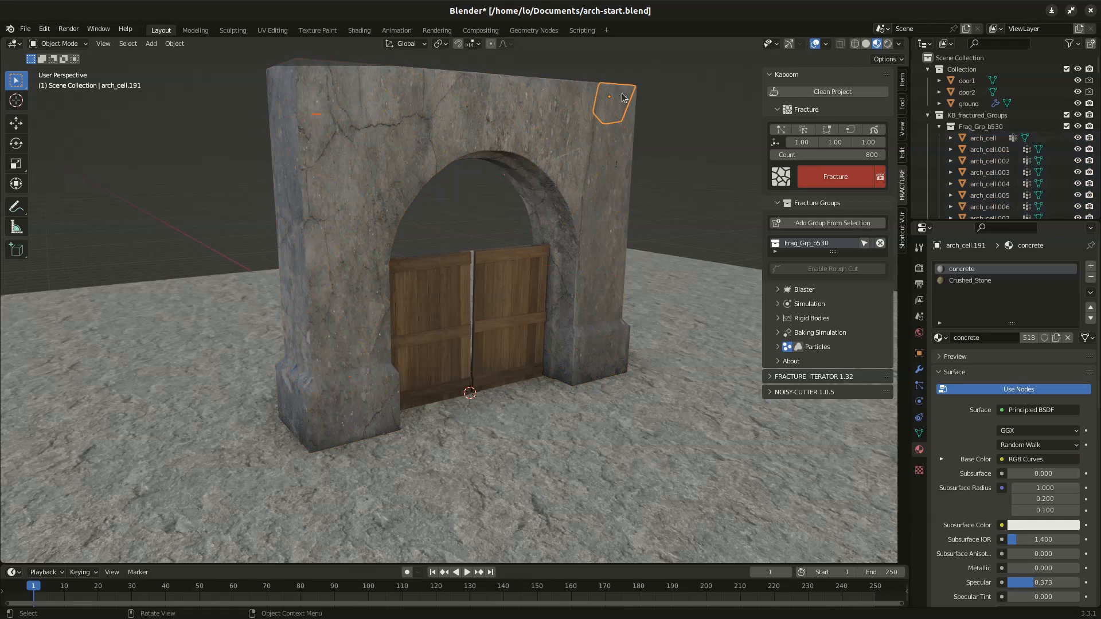
{"action": "key", "text": "KP_Divide"}
{"action": "middle_click_drag", "start_coordinate": [412, 263], "coordinate": [417, 296]}
{"action": "scroll", "coordinate": [505, 245], "scroll_direction": "down", "scroll_amount": 6}
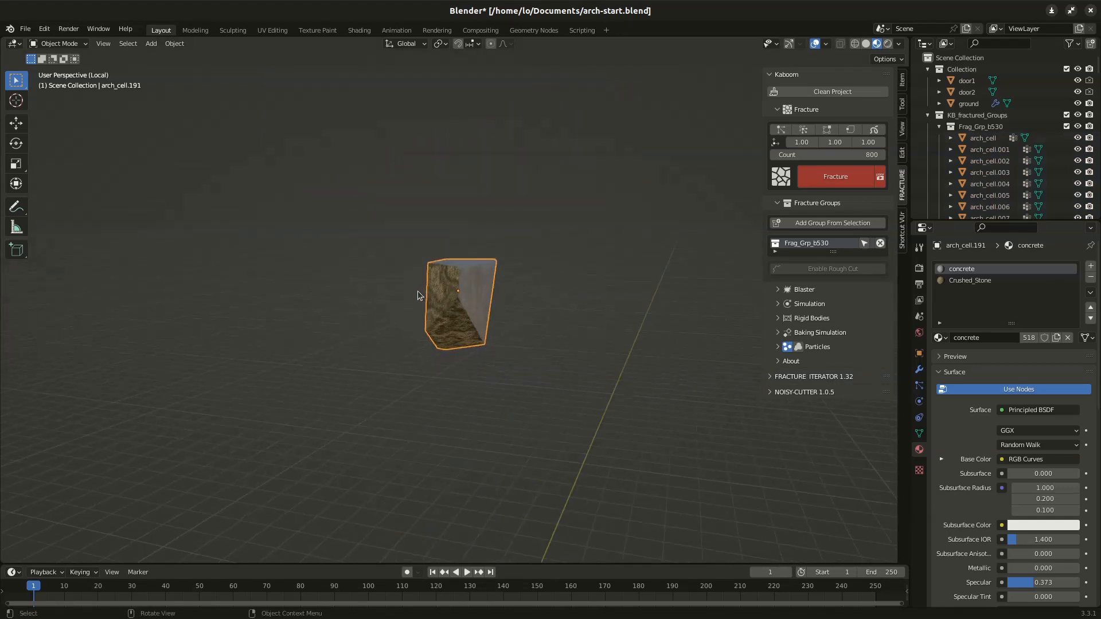
{"action": "key", "text": "KP_Divide"}
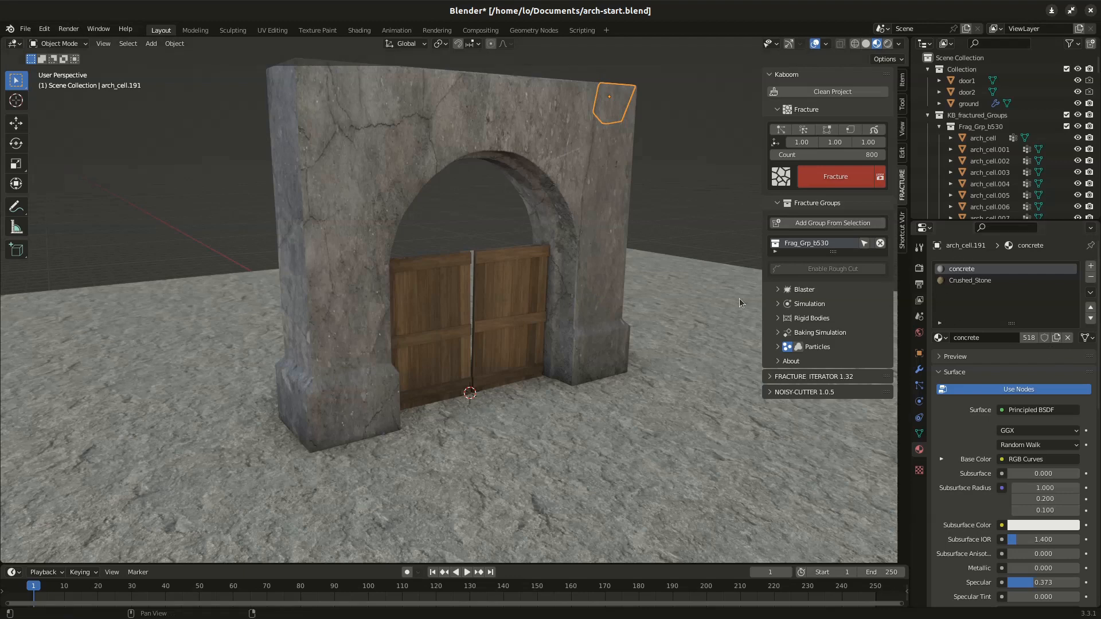
Step: Switch the viewport to solid shading and inspect the fracture pattern across the arch
{"action": "middle_click_drag", "start_coordinate": [380, 183], "coordinate": [457, 307]}
{"action": "middle_click_drag", "start_coordinate": [498, 235], "coordinate": [544, 217]}
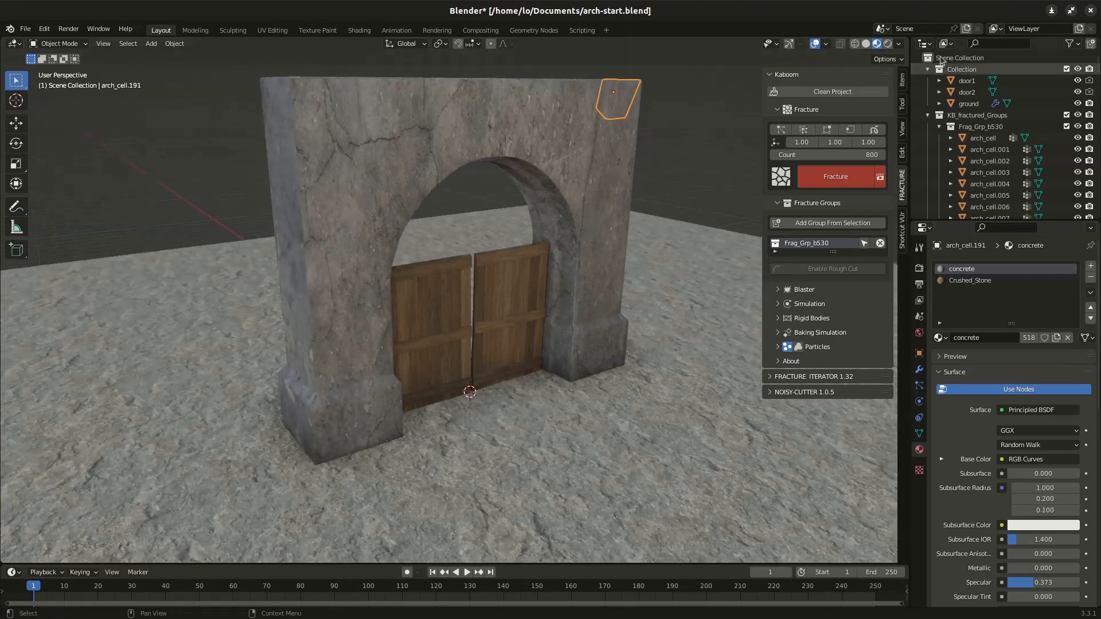
{"action": "left_click", "coordinate": [866, 44]}
{"action": "middle_click_drag", "start_coordinate": [563, 272], "coordinate": [528, 255]}
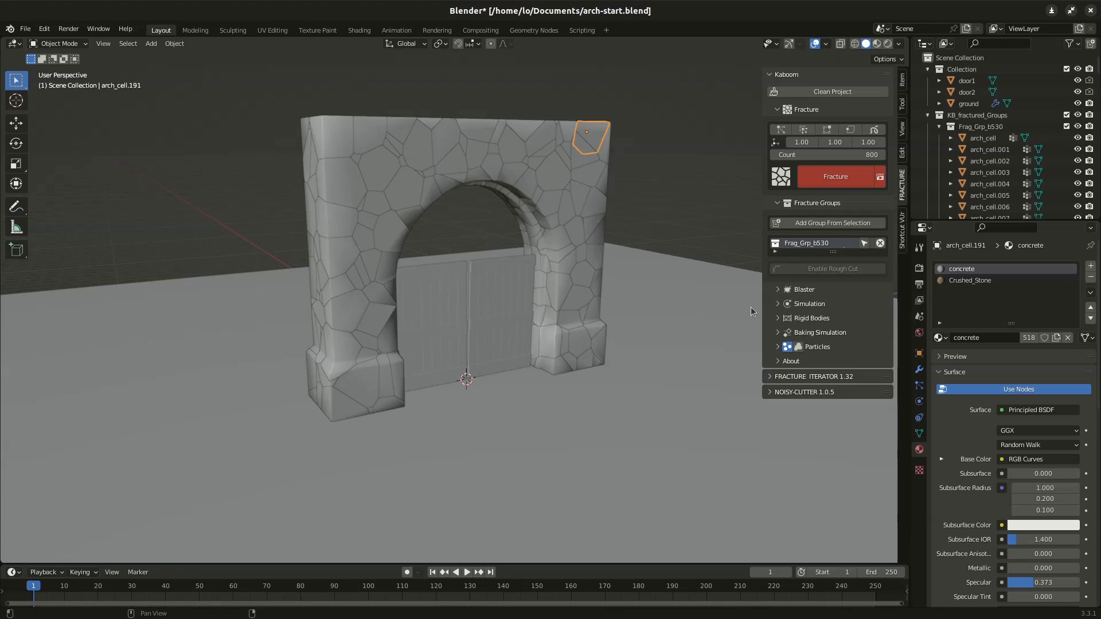
Step: Add a Kaboom blaster and, in the right orthographic view, move it above and outside the arch's upper left corner
{"action": "left_click", "coordinate": [777, 290]}
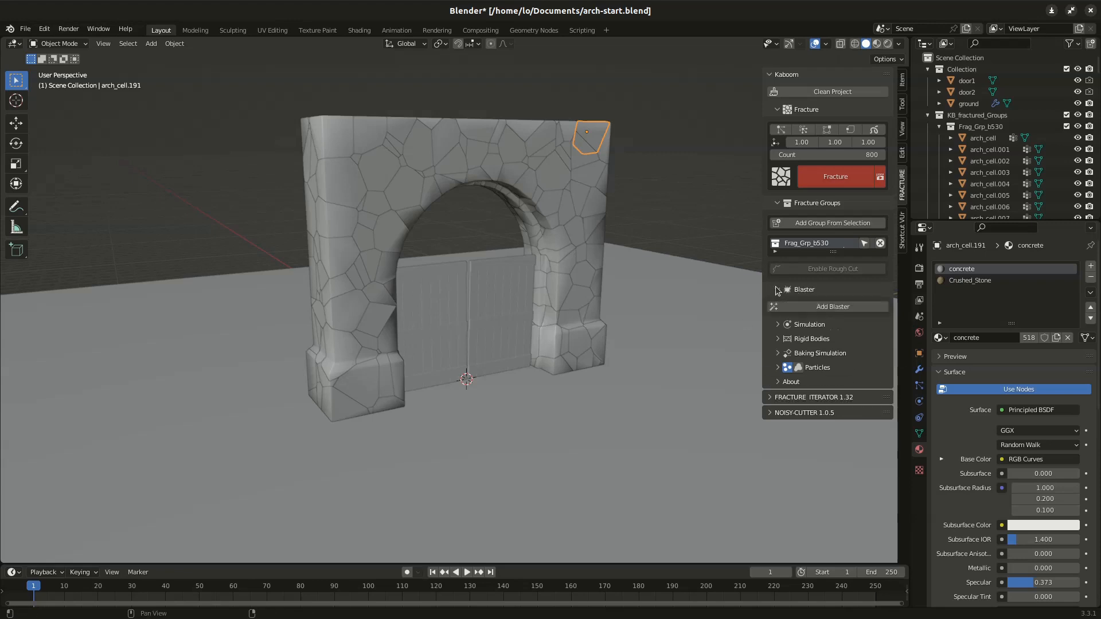
{"action": "left_click", "coordinate": [820, 307]}
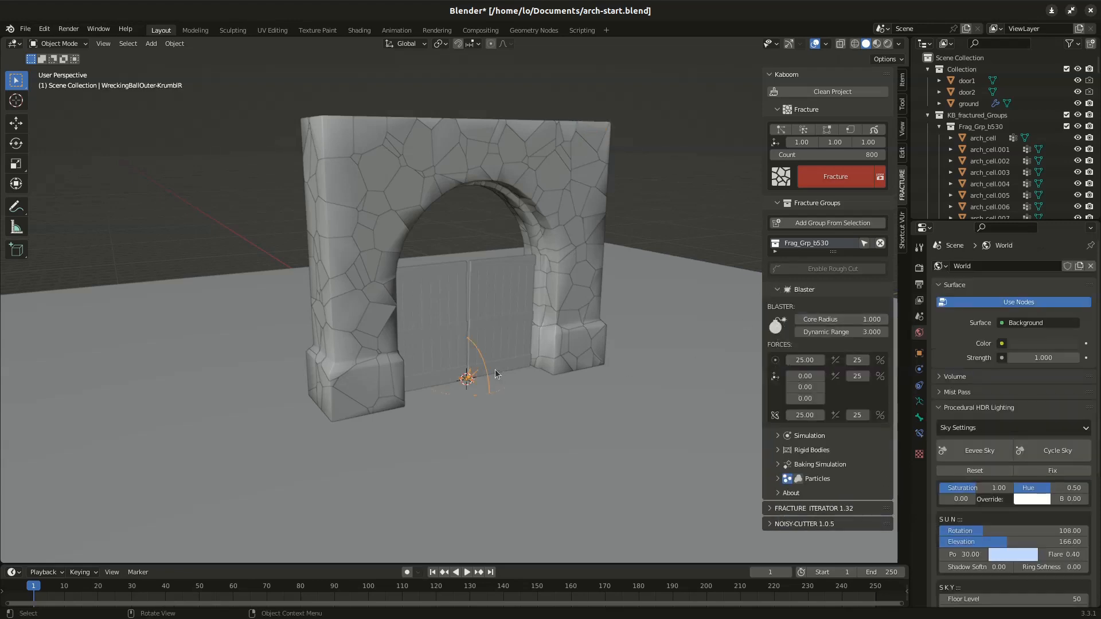
{"action": "key", "text": "KP_3"}
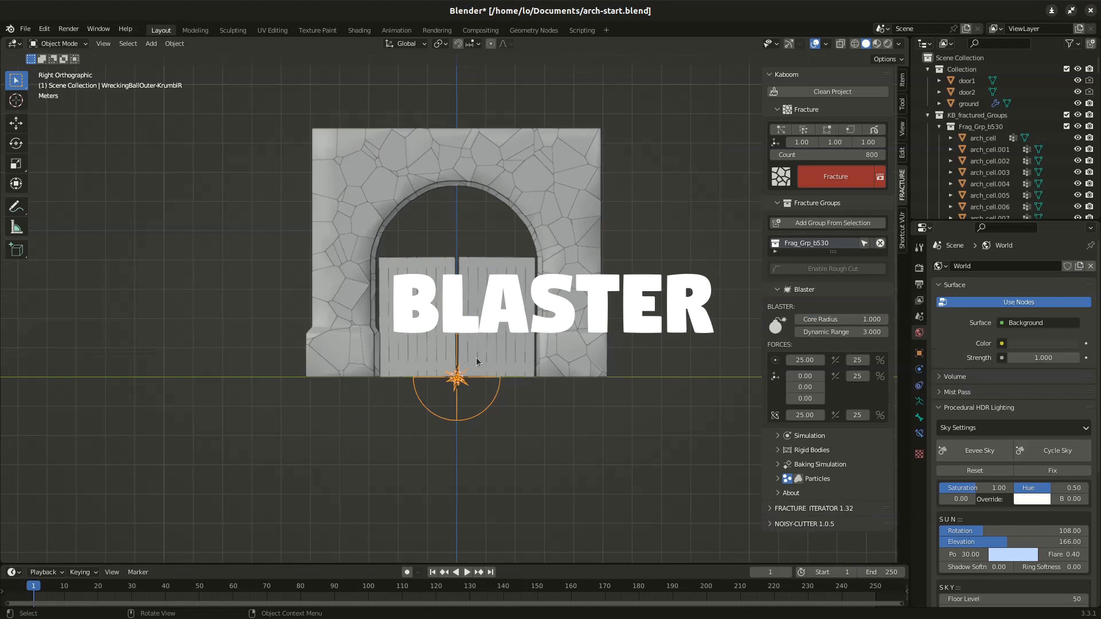
{"action": "key", "text": "g"}
{"action": "left_click", "coordinate": [269, 82]}
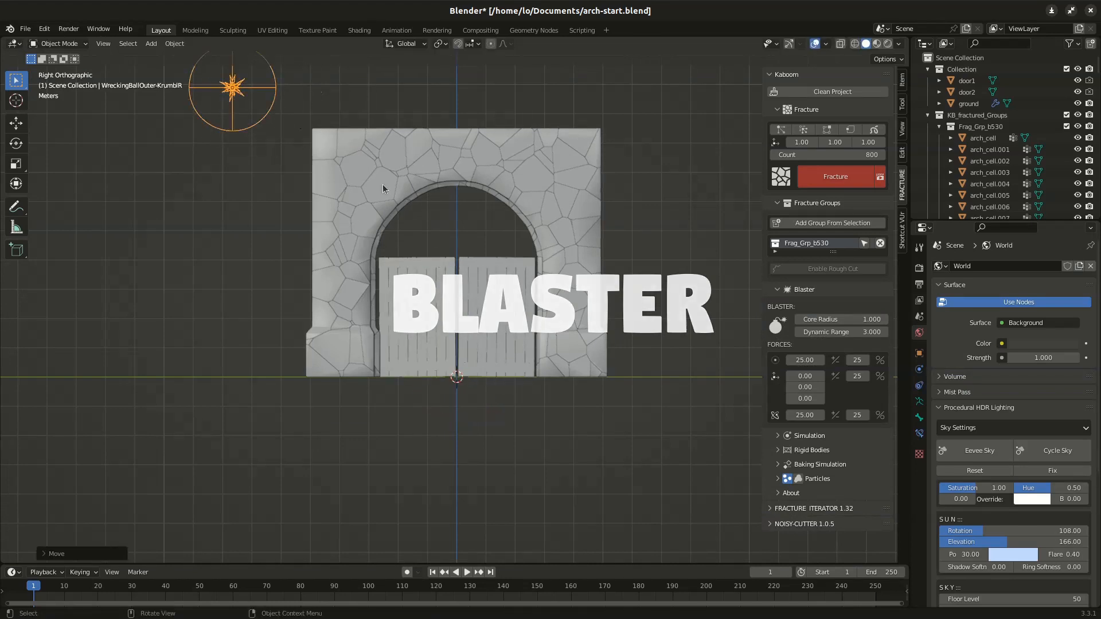
Step: Set the blaster's core radius to 1.780 and dynamic range to 3.230, with its Z directional force at 0
{"action": "mouse_move", "coordinate": [854, 320]}
{"action": "left_mouse_down"}
{"action": "mouse_move", "coordinate": [888, 320]}
{"action": "mouse_move", "coordinate": [859, 320]}
{"action": "mouse_move", "coordinate": [843, 332]}
{"action": "mouse_move", "coordinate": [864, 332]}
{"action": "mouse_move", "coordinate": [853, 332]}
{"action": "left_mouse_up"}
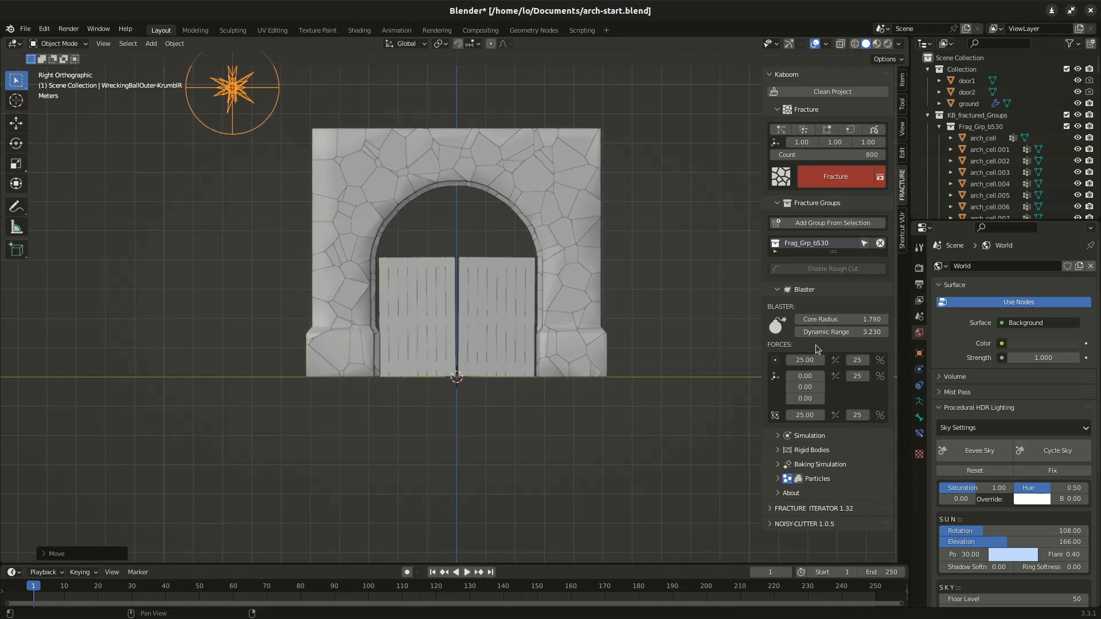
{"action": "left_click_drag", "start_coordinate": [804, 399], "coordinate": [843, 400]}
{"action": "left_click", "coordinate": [804, 398]}
{"action": "type", "text": "0"}
{"action": "key", "text": "Return"}
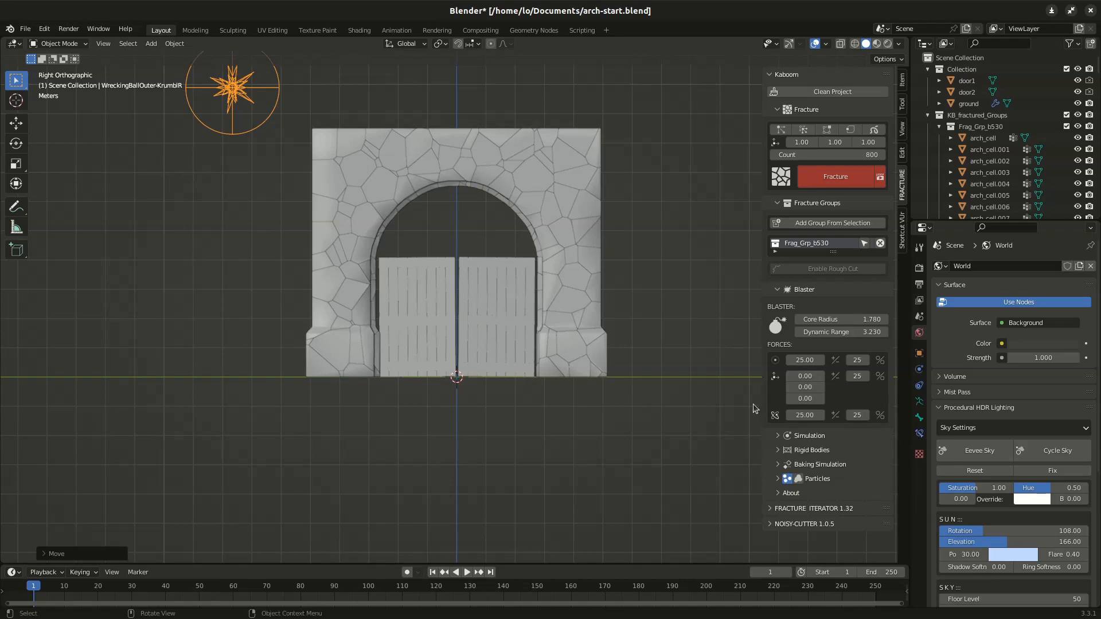
Step: Enable auto keying and key the blaster's starting position at frame 1 beside the arch's upper left corner
{"action": "left_click_drag", "start_coordinate": [762, 405], "coordinate": [742, 403]}
{"action": "key", "text": "g"}
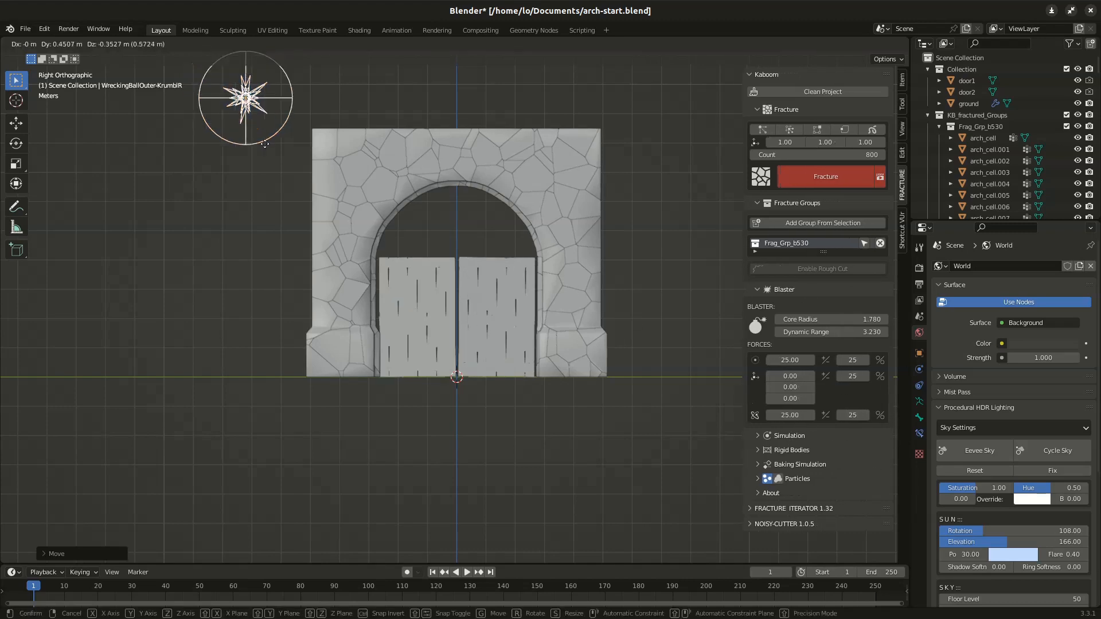
{"action": "left_click", "coordinate": [240, 108]}
{"action": "left_click", "coordinate": [406, 572]}
{"action": "key", "text": "g"}
{"action": "left_click", "coordinate": [277, 122]}
Step: Go to frame 38 and key the blaster's end position over the upper part of the left door
{"action": "left_click_drag", "start_coordinate": [68, 589], "coordinate": [159, 588]}
{"action": "key", "text": "g"}
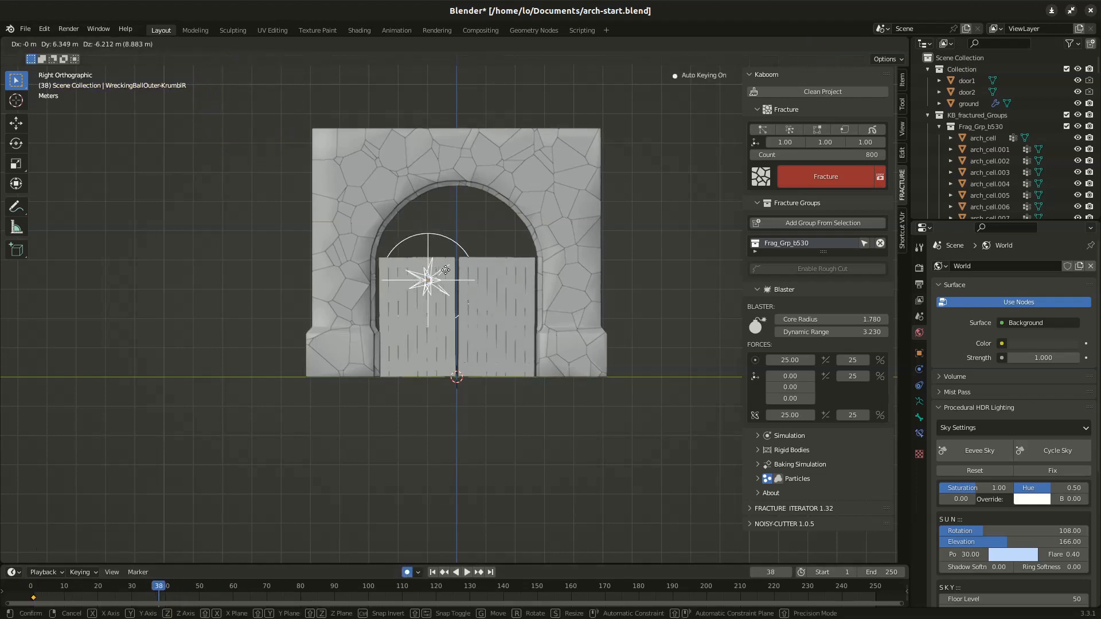
{"action": "left_click", "coordinate": [425, 277]}
{"action": "key", "text": "g"}
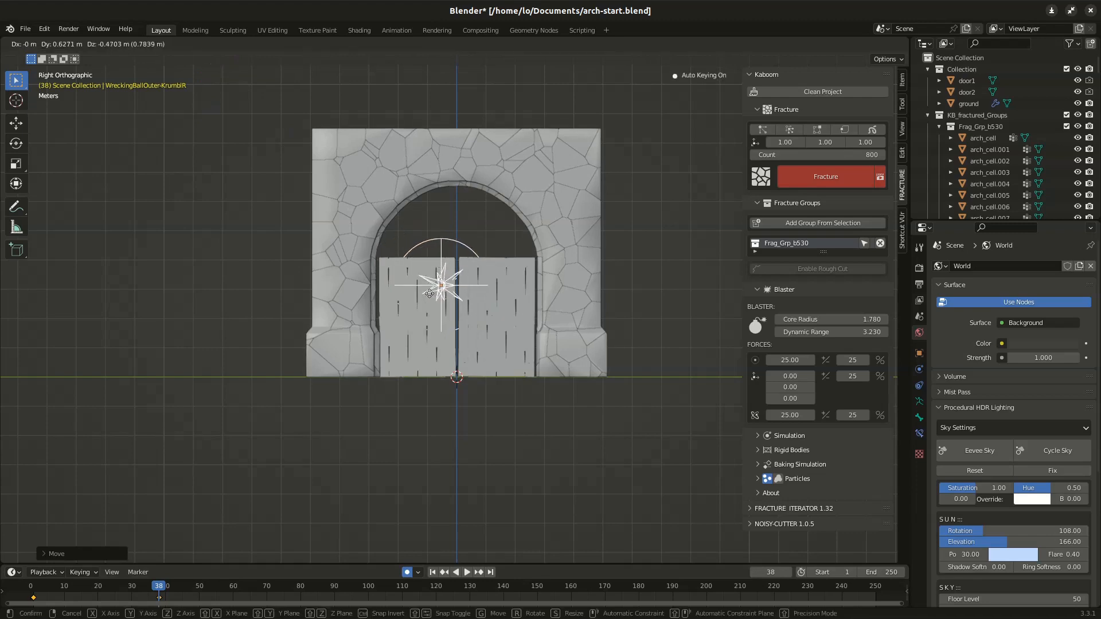
{"action": "left_click", "coordinate": [404, 280]}
{"action": "key", "text": "g"}
{"action": "left_click", "coordinate": [359, 277]}
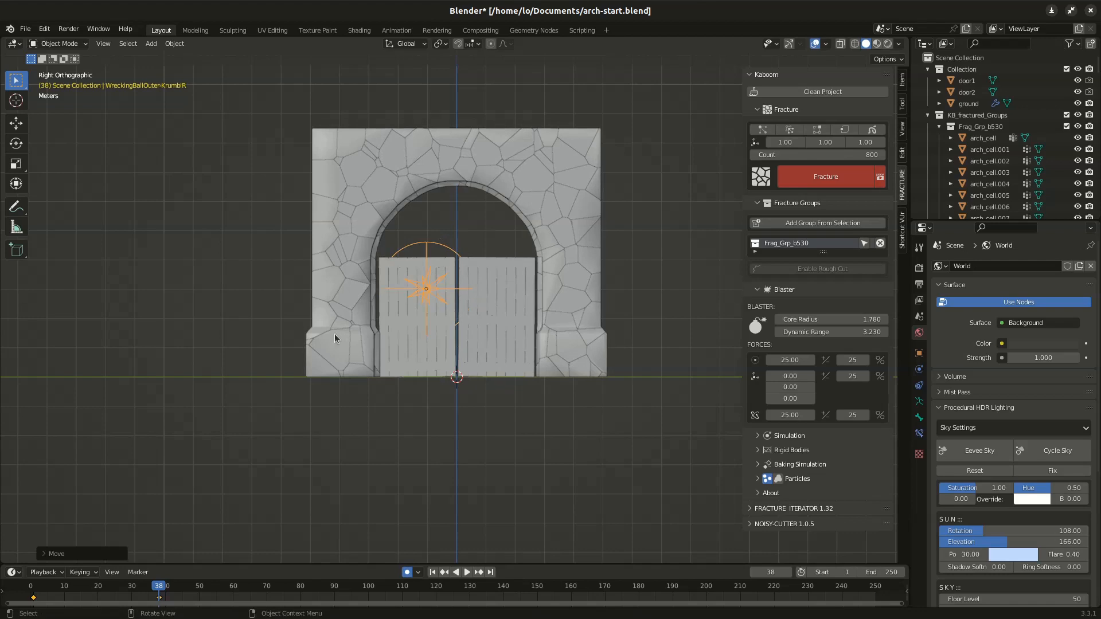
Step: Run a live blast simulation on the fractured arch with the keyed blaster and play it back
{"action": "left_click_drag", "start_coordinate": [101, 594], "coordinate": [48, 579]}
{"action": "mouse_move", "coordinate": [49, 587]}
{"action": "left_mouse_down"}
{"action": "mouse_move", "coordinate": [85, 586]}
{"action": "mouse_move", "coordinate": [47, 586]}
{"action": "left_mouse_up"}
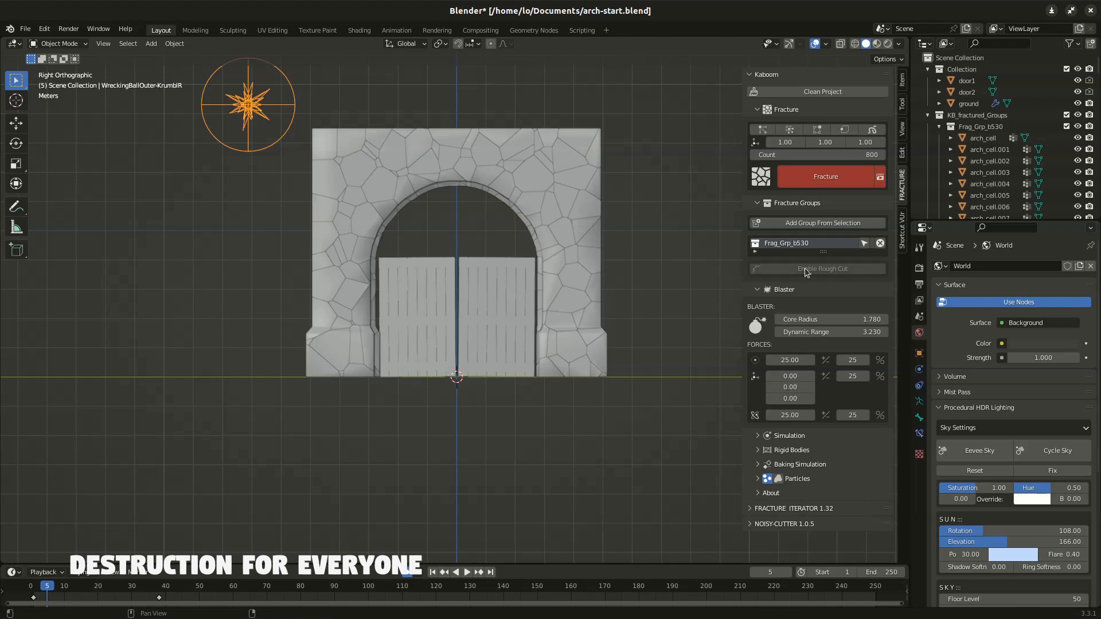
{"action": "left_click", "coordinate": [783, 437]}
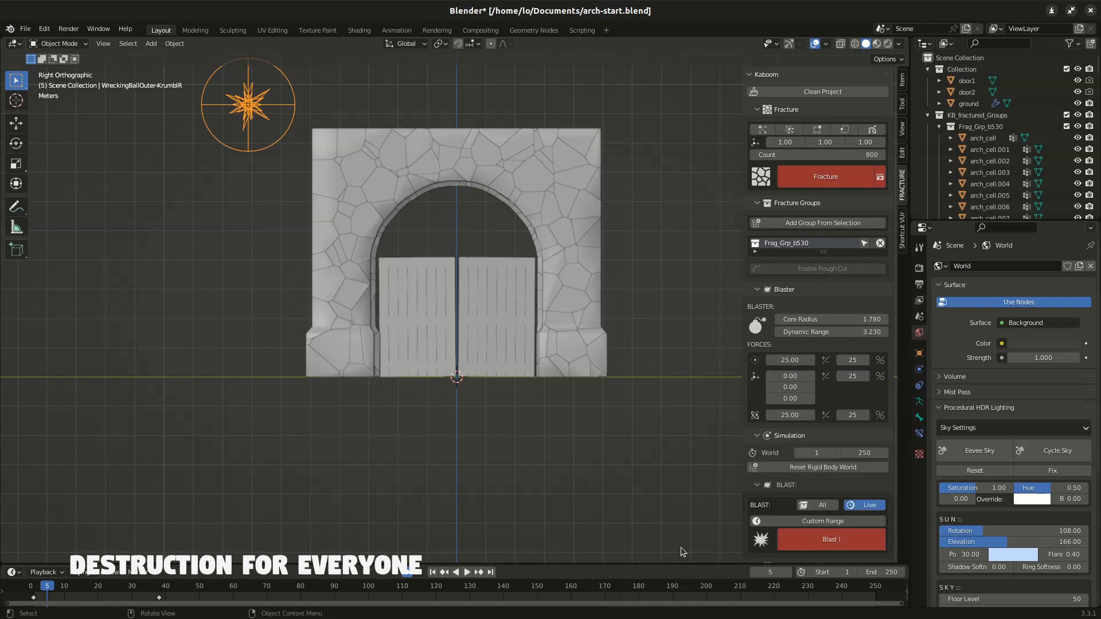
{"action": "scroll", "coordinate": [783, 439], "scroll_direction": "down", "scroll_amount": 4}
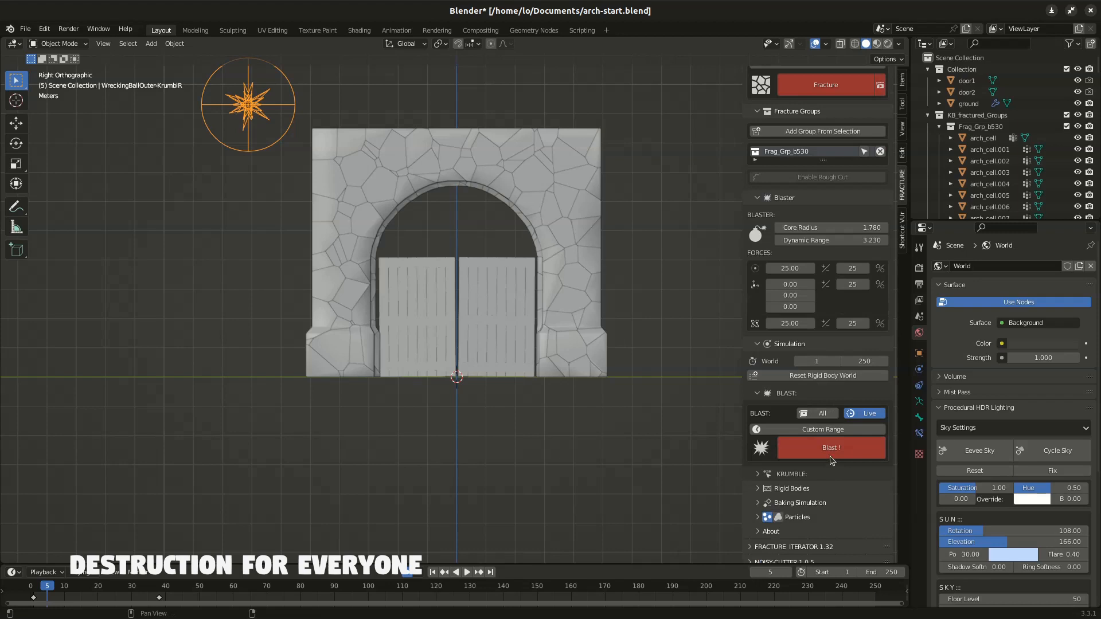
{"action": "left_click", "coordinate": [829, 443]}
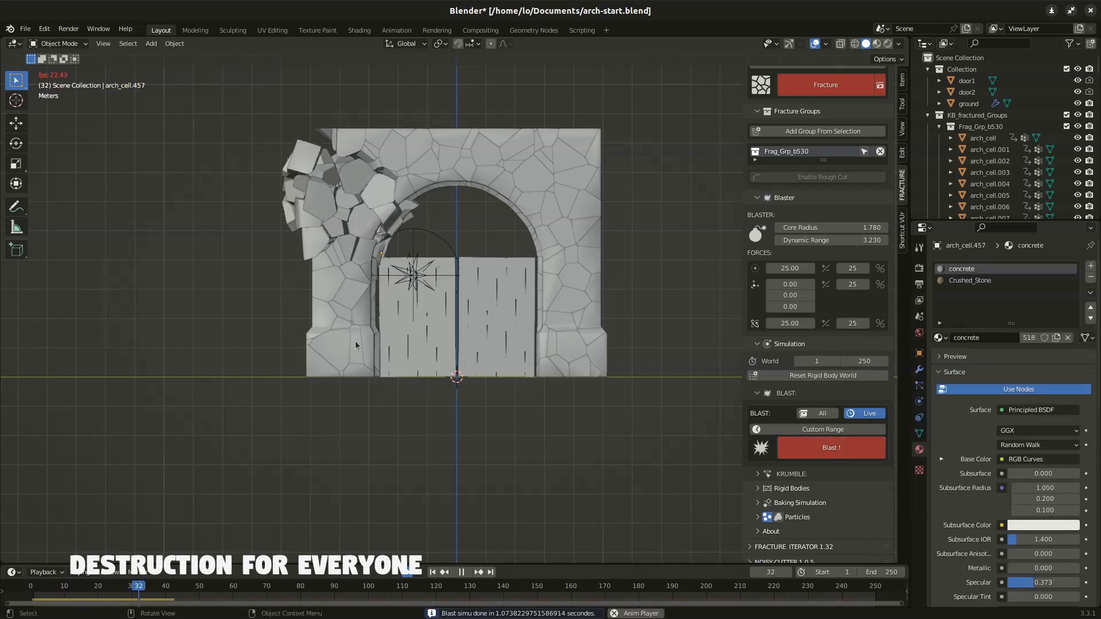
{"action": "middle_click_drag", "start_coordinate": [355, 344], "coordinate": [334, 531]}
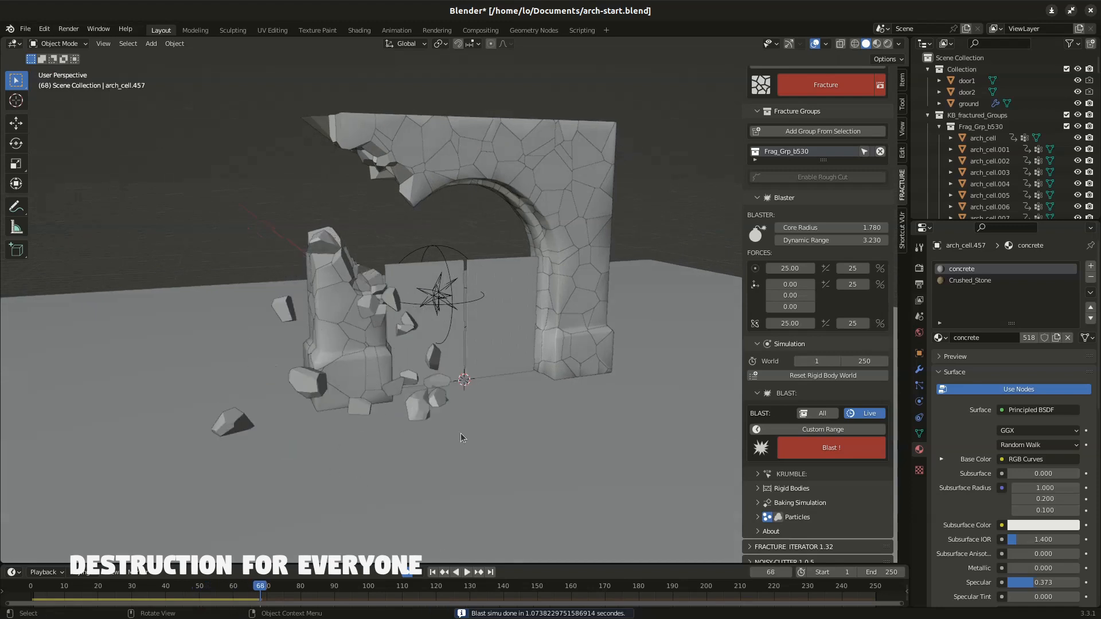
Step: Return to frame 1, set the blaster's core radius to 2.630, and rerun the live blast simulation
{"action": "scroll", "coordinate": [426, 419], "scroll_direction": "down", "scroll_amount": 3}
{"action": "left_click", "coordinate": [542, 358]}
{"action": "middle_click_drag", "start_coordinate": [542, 358], "coordinate": [397, 307]}
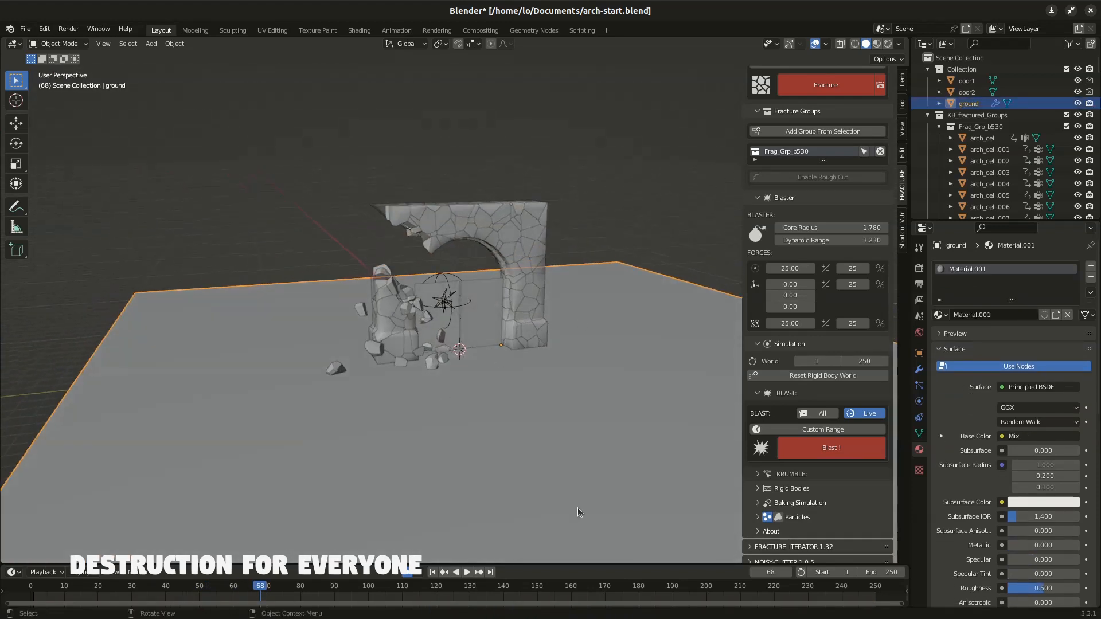
{"action": "left_click_drag", "start_coordinate": [133, 581], "coordinate": [33, 584]}
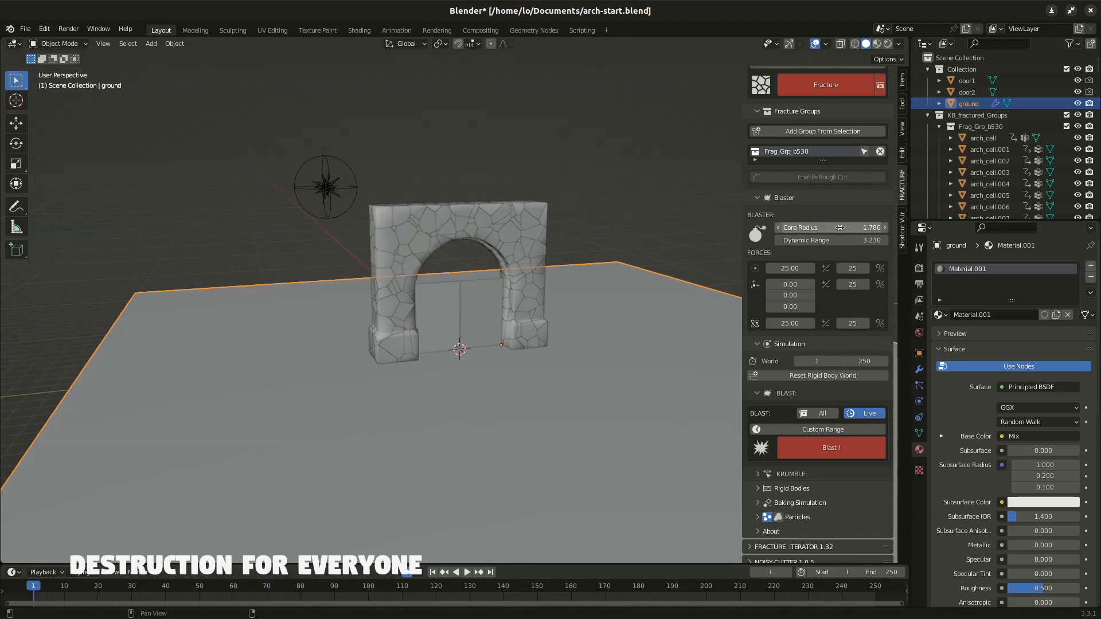
{"action": "left_click_drag", "start_coordinate": [847, 234], "coordinate": [917, 234]}
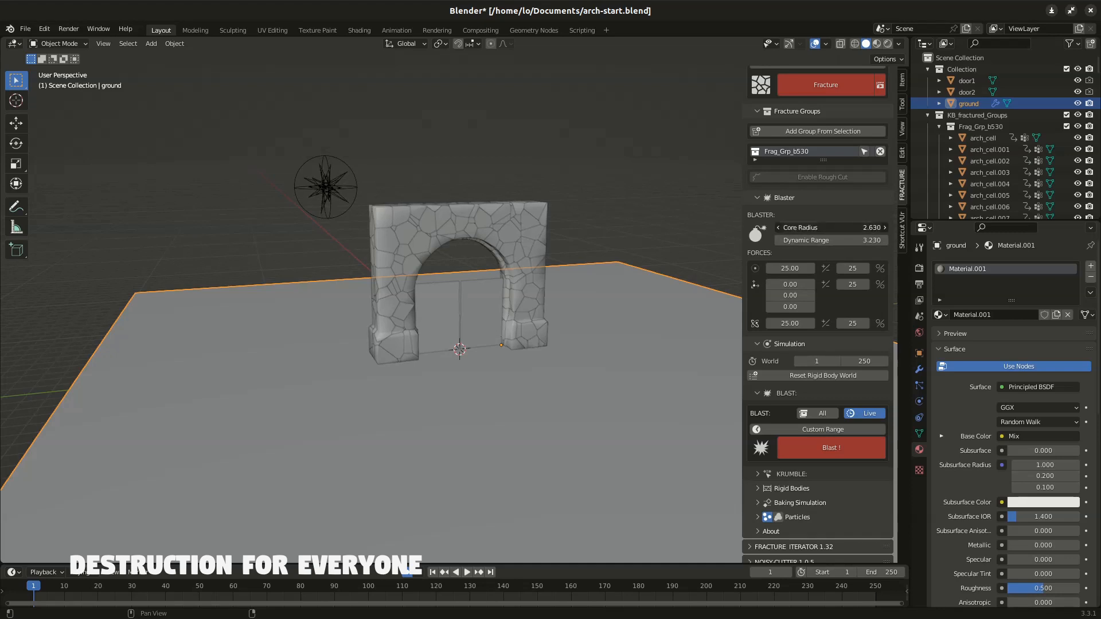
{"action": "left_click", "coordinate": [836, 451]}
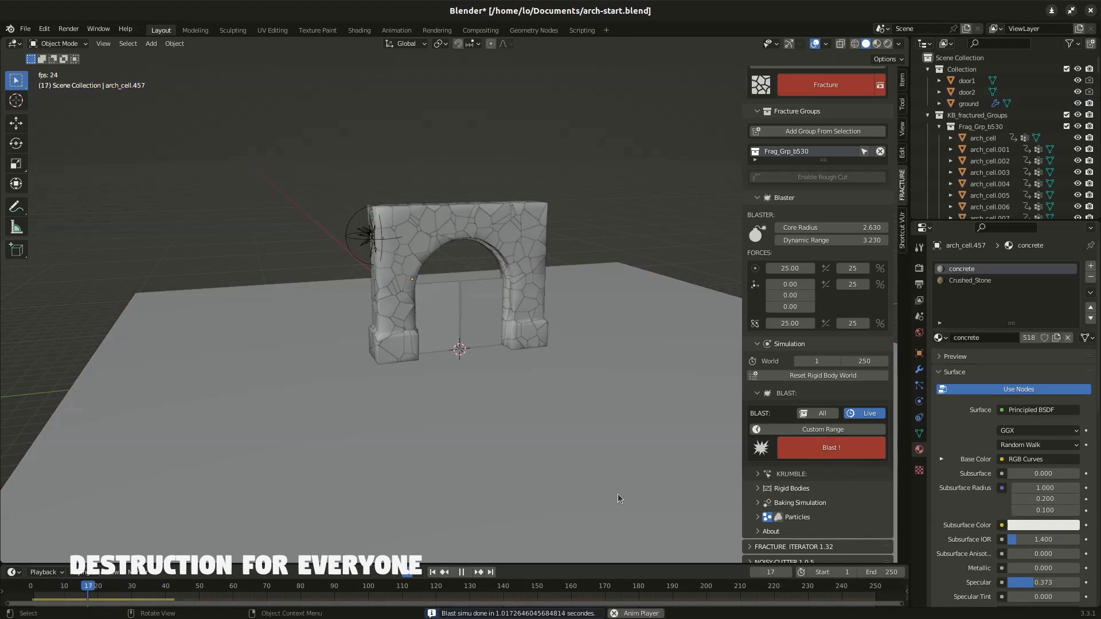
{"action": "mouse_move", "coordinate": [498, 367]}
{"action": "middle_mouse_down"}
{"action": "mouse_move", "coordinate": [536, 385]}
{"action": "mouse_move", "coordinate": [498, 357]}
{"action": "middle_mouse_up"}
Step: Set the blaster's Z directional force to 15, rerun the blast, and play back the debris motion
{"action": "left_click", "coordinate": [794, 306]}
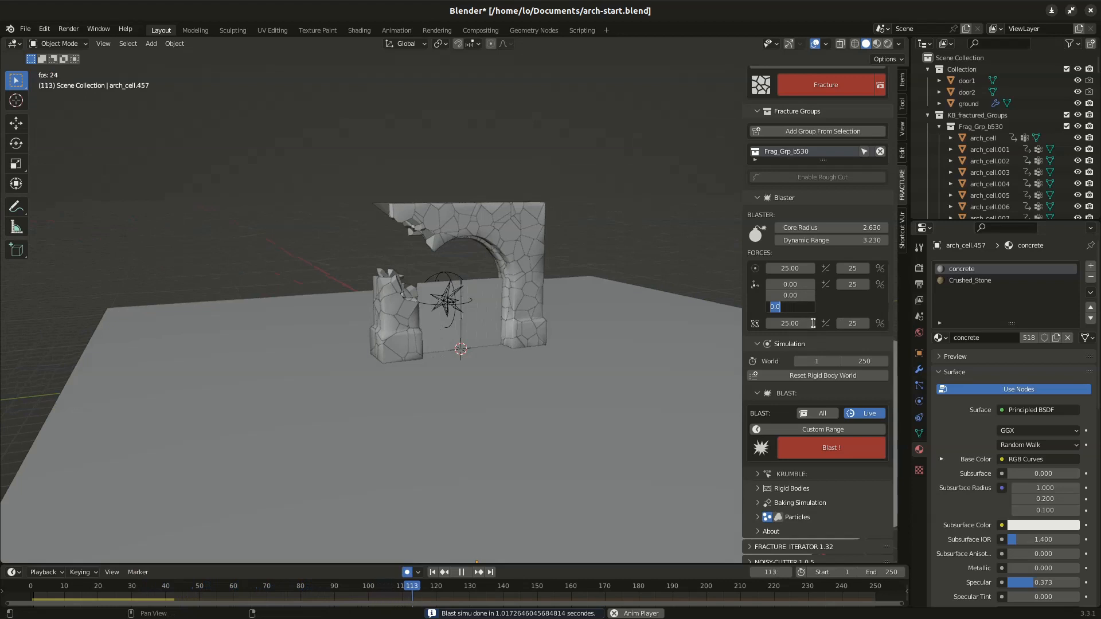
{"action": "type", "text": "15"}
{"action": "key", "text": "Return"}
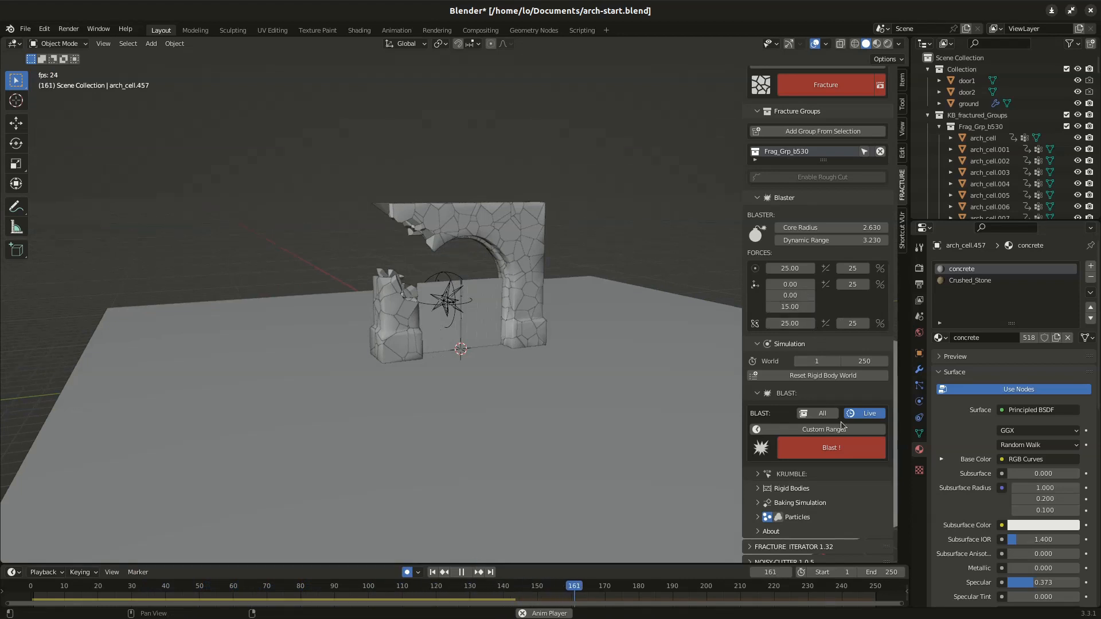
{"action": "left_click", "coordinate": [843, 456]}
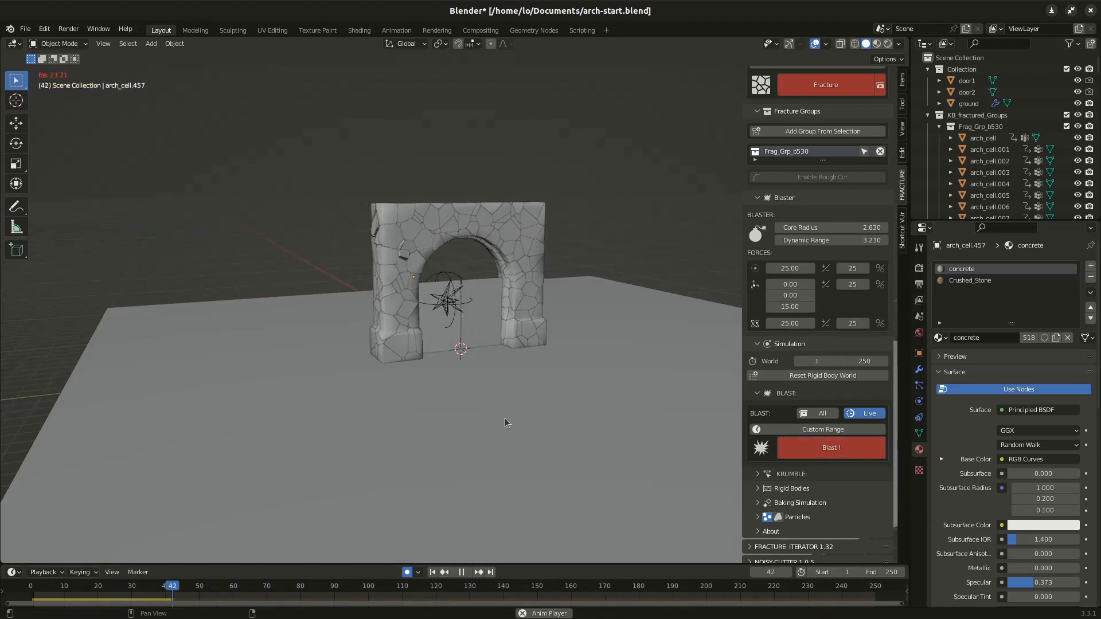
{"action": "key", "text": "space"}
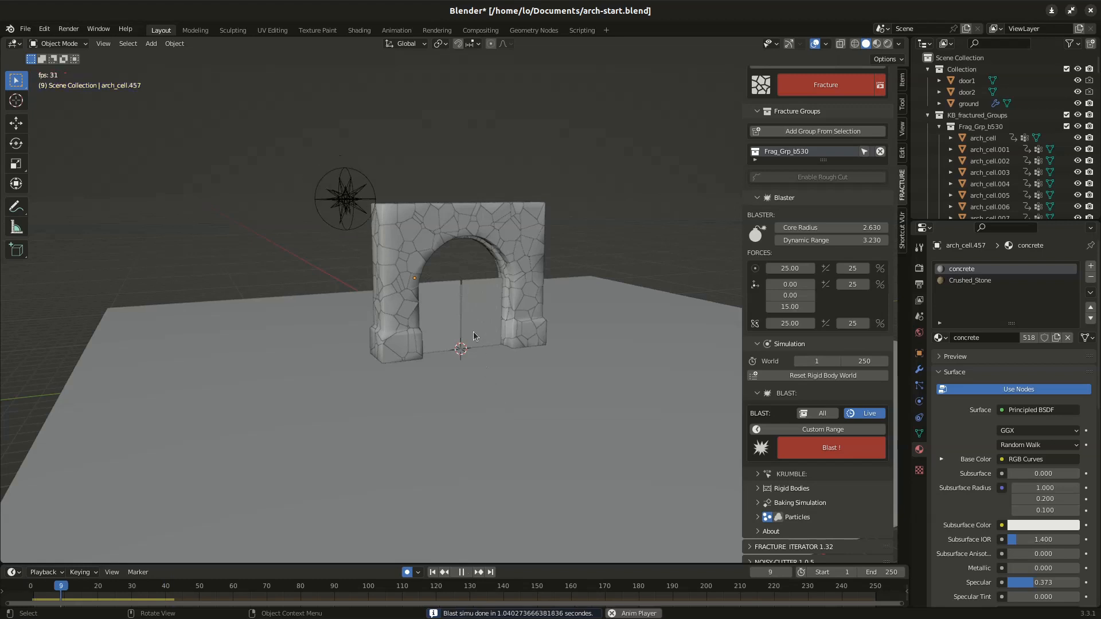
{"action": "key", "text": "space"}
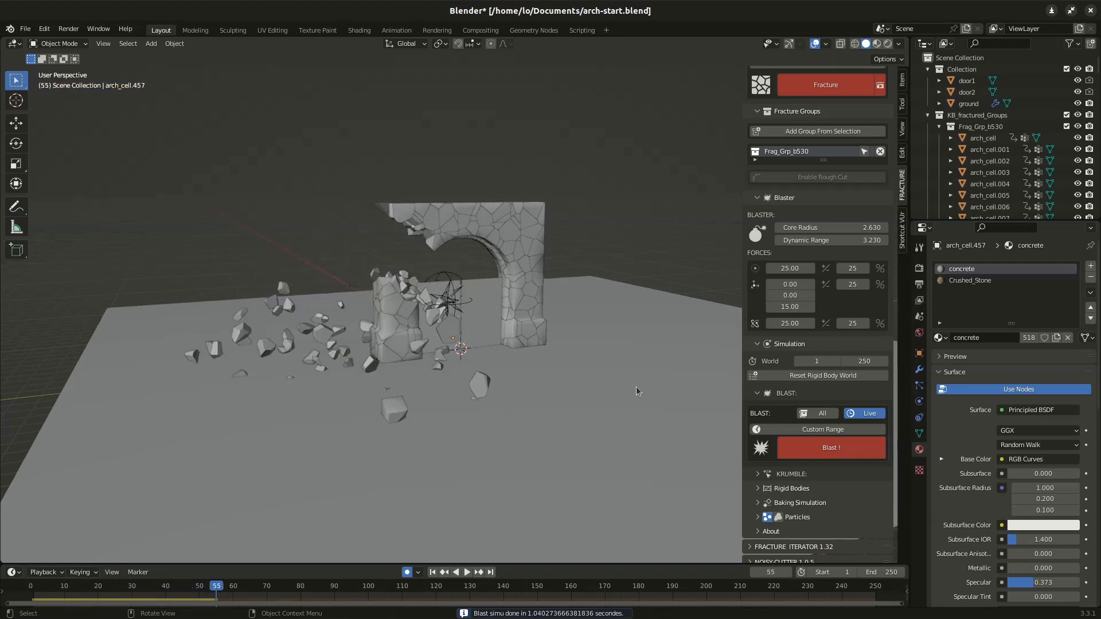
Step: Set both the scene's end frame and the rigid body world's end frame to 100
{"action": "left_click", "coordinate": [878, 572]}
{"action": "type", "text": "100"}
{"action": "key", "text": "Return"}
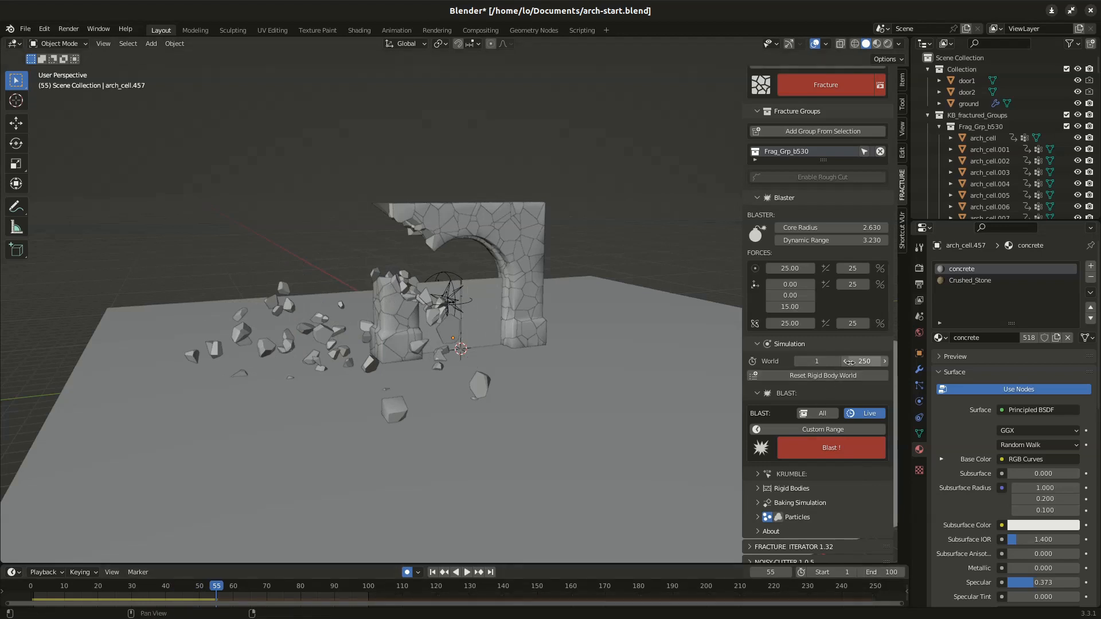
{"action": "left_click", "coordinate": [860, 361]}
{"action": "type", "text": "100"}
{"action": "key", "text": "Return"}
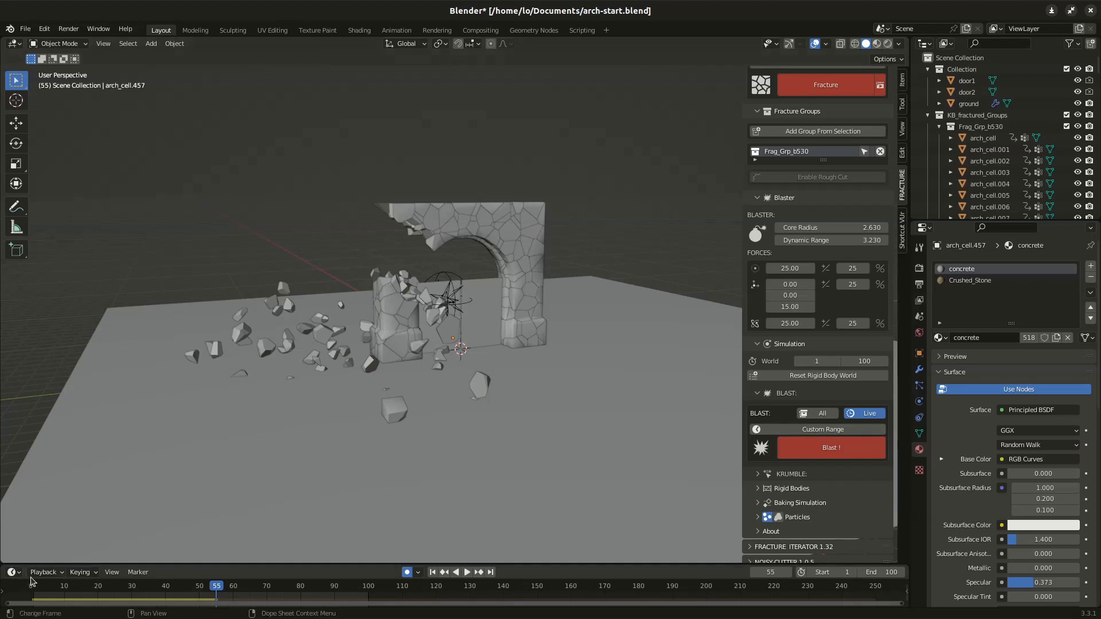
Step: Set the ground plane as a passive rigid body obstacle and play the simulation against it
{"action": "left_click", "coordinate": [685, 310]}
{"action": "scroll", "coordinate": [806, 516], "scroll_direction": "down", "scroll_amount": 1}
{"action": "left_click", "coordinate": [790, 483]}
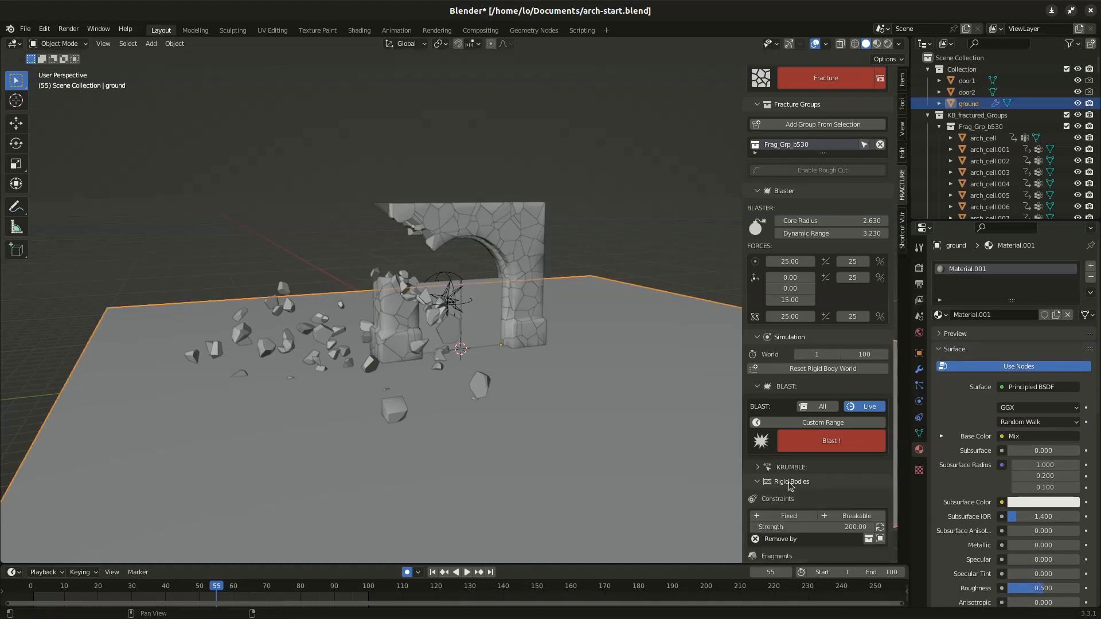
{"action": "scroll", "coordinate": [803, 498], "scroll_direction": "down", "scroll_amount": 5}
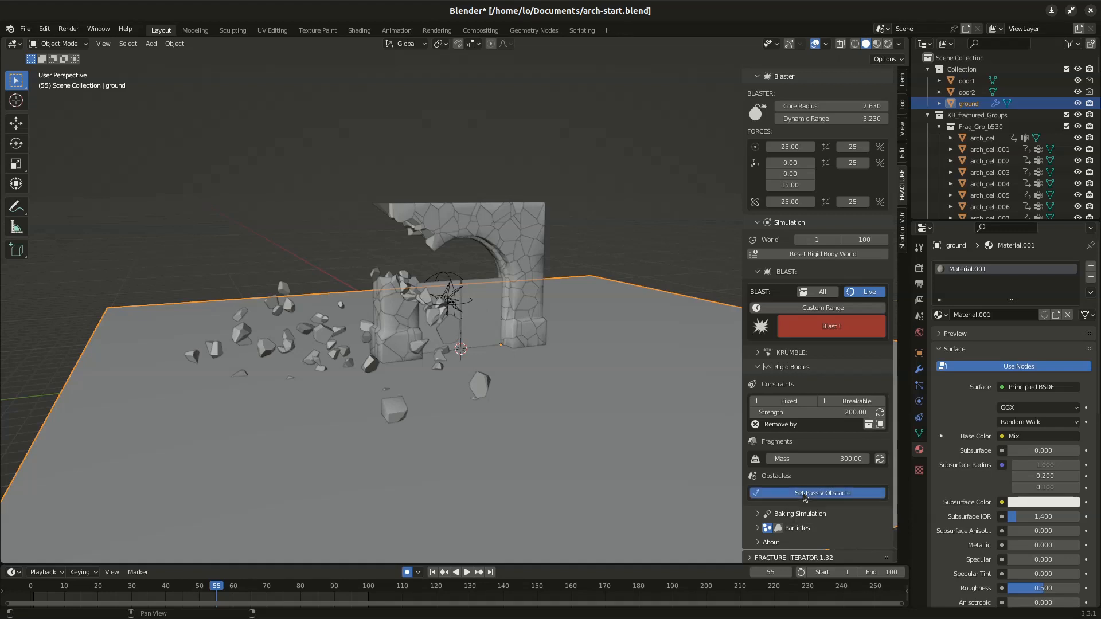
{"action": "key", "text": "space"}
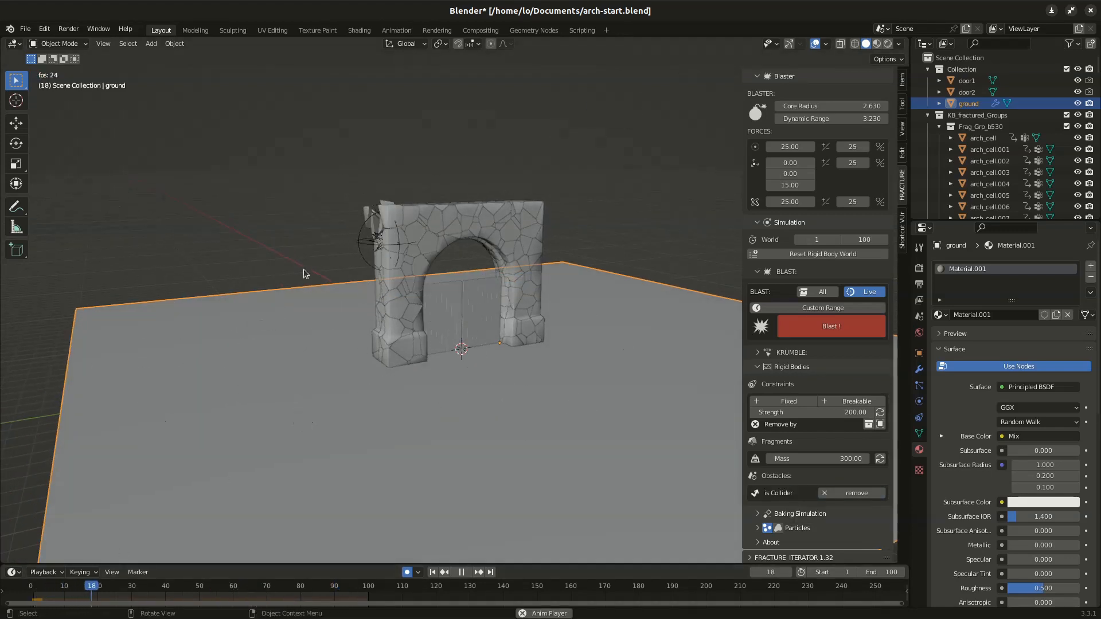
{"action": "middle_click_drag", "start_coordinate": [482, 205], "coordinate": [425, 270]}
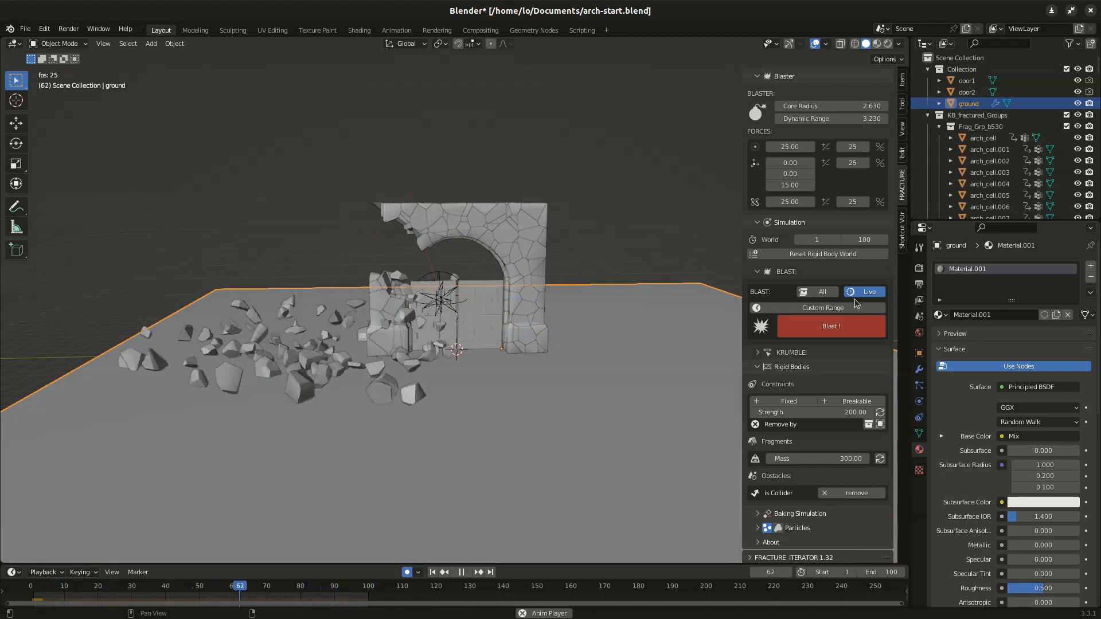
Step: Reset the blaster's Z directional force to 0, set its radial force to 50 with 85% variation and core radius to 2.250, and rerun the blast
{"action": "key", "text": "BackSpace"}
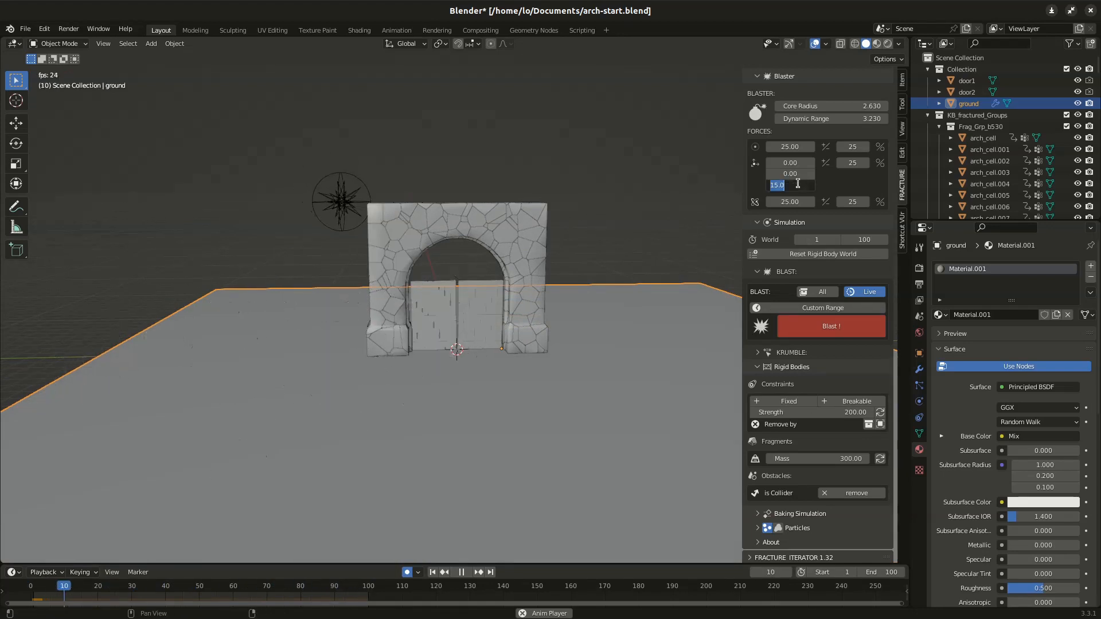
{"action": "left_click", "coordinate": [785, 147]}
{"action": "type", "text": "50"}
{"action": "key", "text": "Return"}
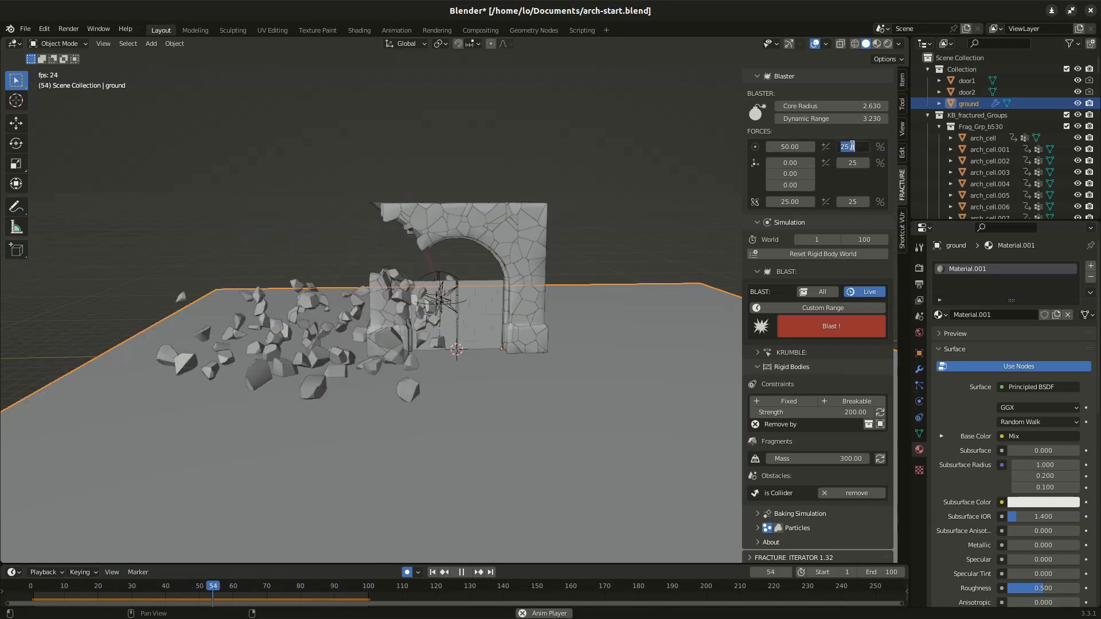
{"action": "scroll", "coordinate": [591, 323], "scroll_direction": "up", "scroll_amount": 1}
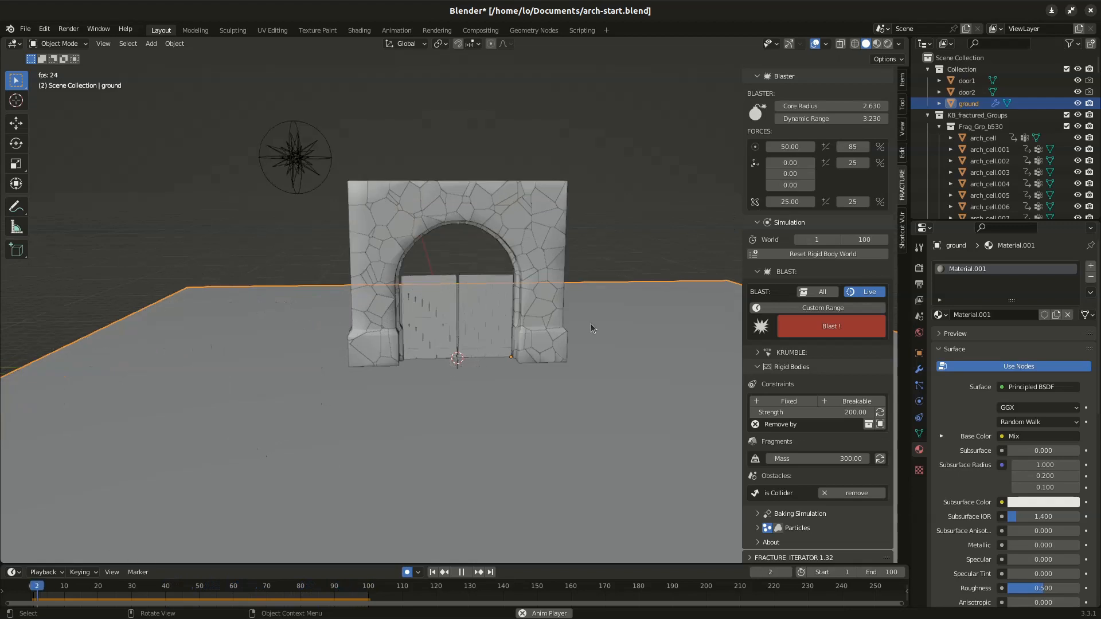
{"action": "left_click_drag", "start_coordinate": [874, 105], "coordinate": [847, 105]}
{"action": "left_click", "coordinate": [831, 327]}
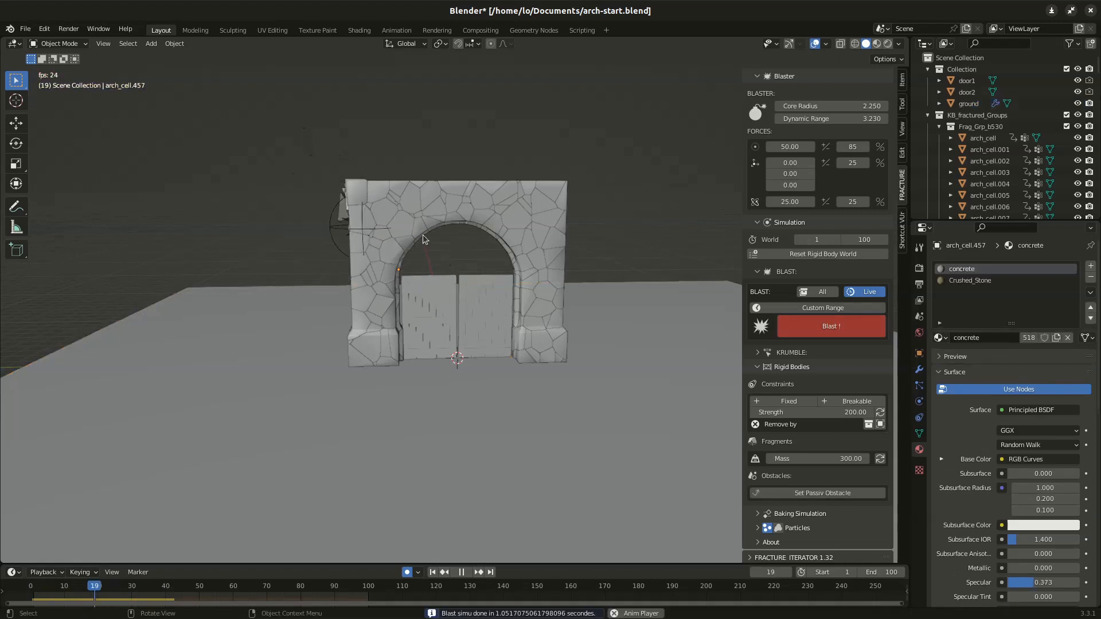
Step: Set the blaster's radial force to 85, rerun the blast, and play back the simulation
{"action": "left_click", "coordinate": [801, 143]}
{"action": "type", "text": "85"}
{"action": "key", "text": "Return"}
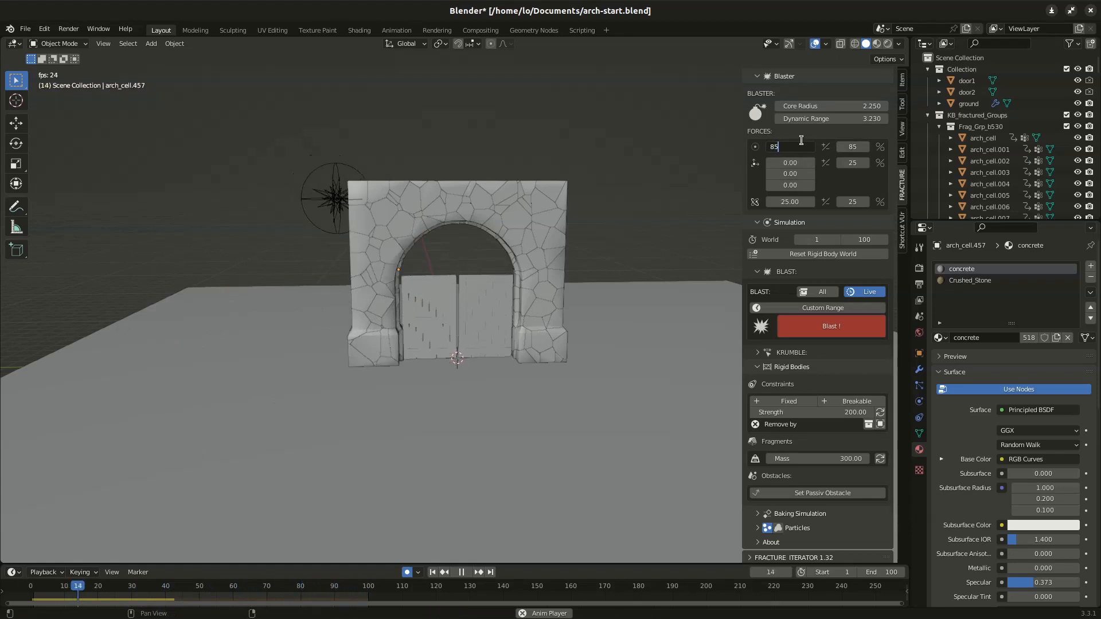
{"action": "left_click", "coordinate": [829, 331]}
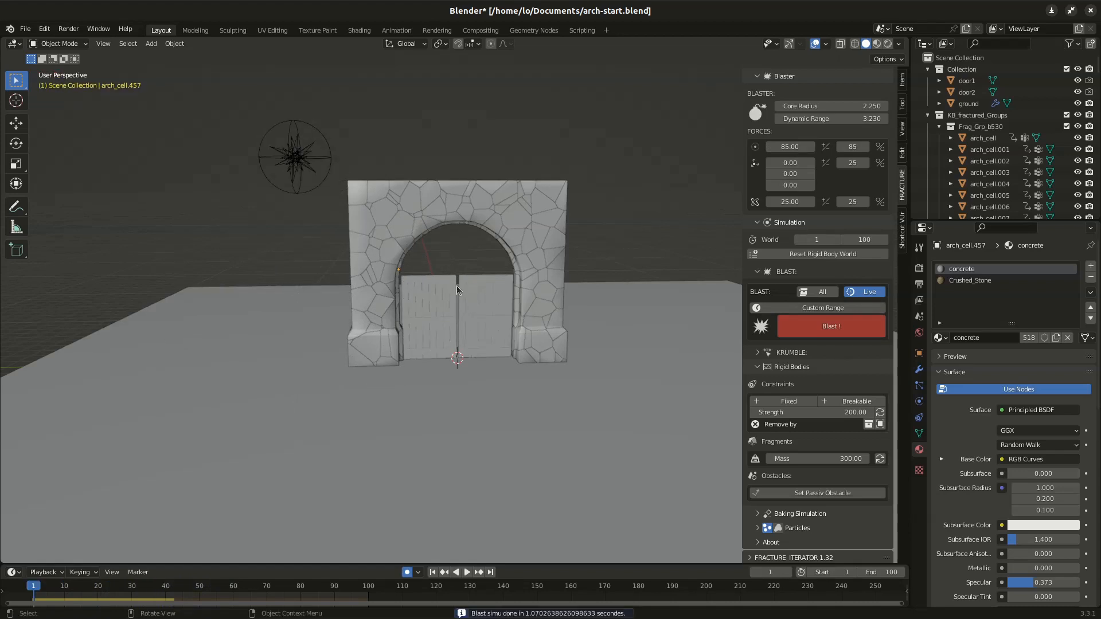
{"action": "key", "text": "space"}
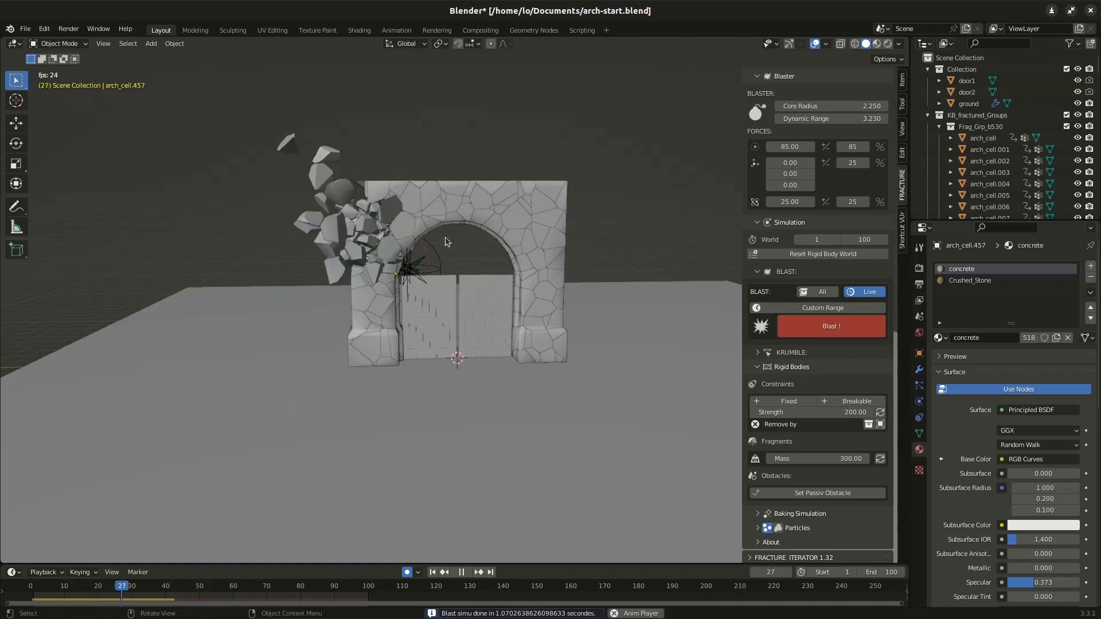
{"action": "mouse_move", "coordinate": [422, 234]}
{"action": "middle_mouse_down"}
{"action": "mouse_move", "coordinate": [462, 235]}
{"action": "mouse_move", "coordinate": [426, 221]}
{"action": "middle_mouse_up"}
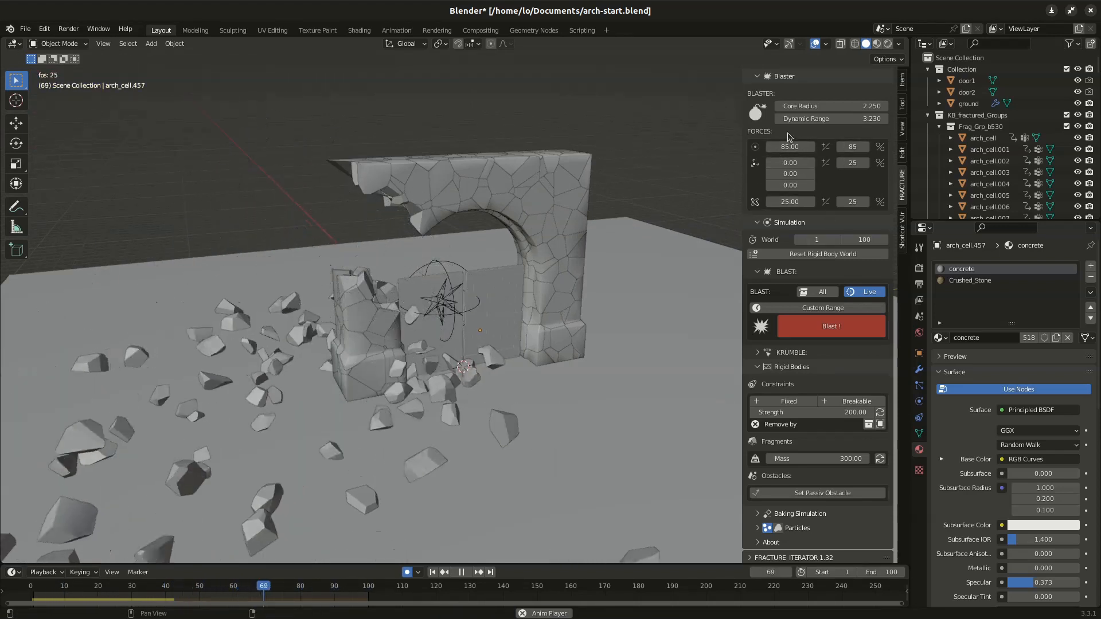
Step: Set the blaster's radial force to 65, rerun the blast, and play back the simulation
{"action": "left_click", "coordinate": [801, 145]}
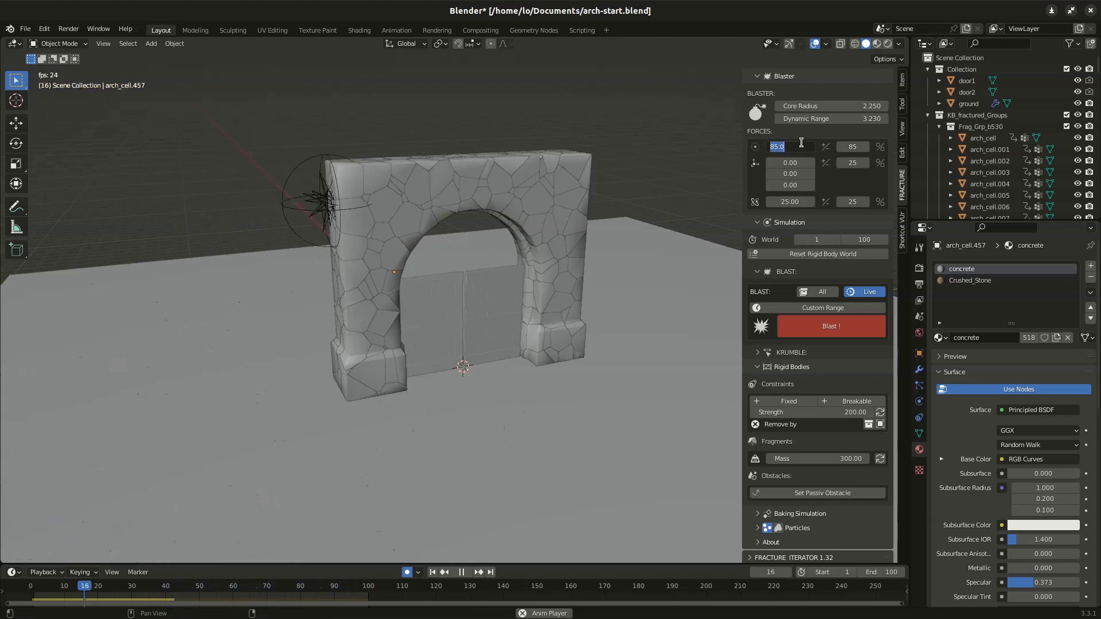
{"action": "type", "text": "65"}
{"action": "key", "text": "Return"}
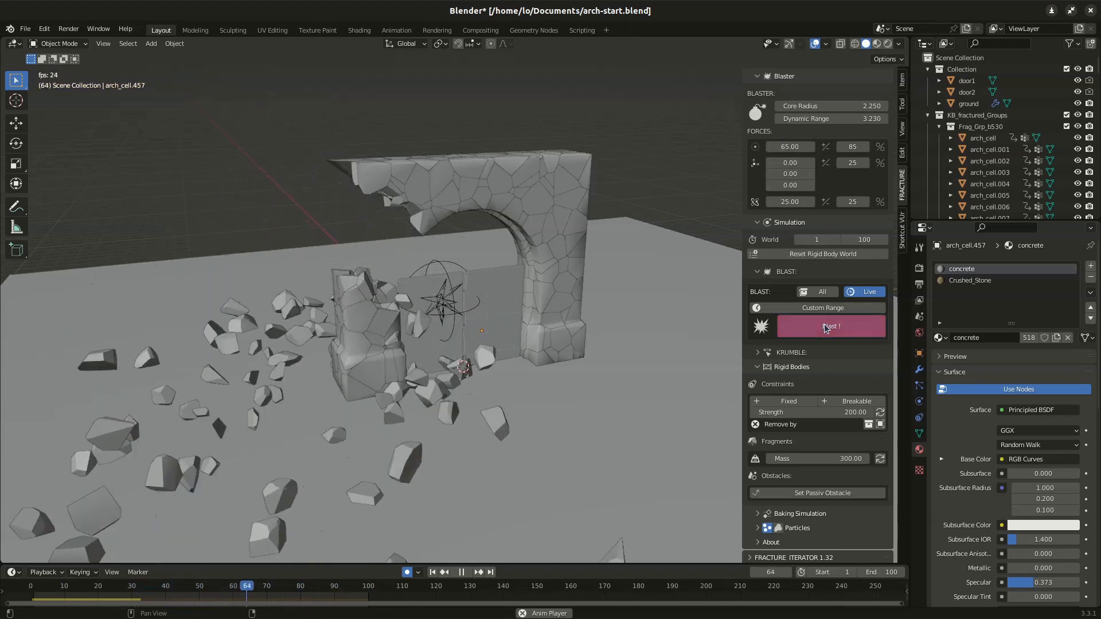
{"action": "left_click", "coordinate": [824, 324]}
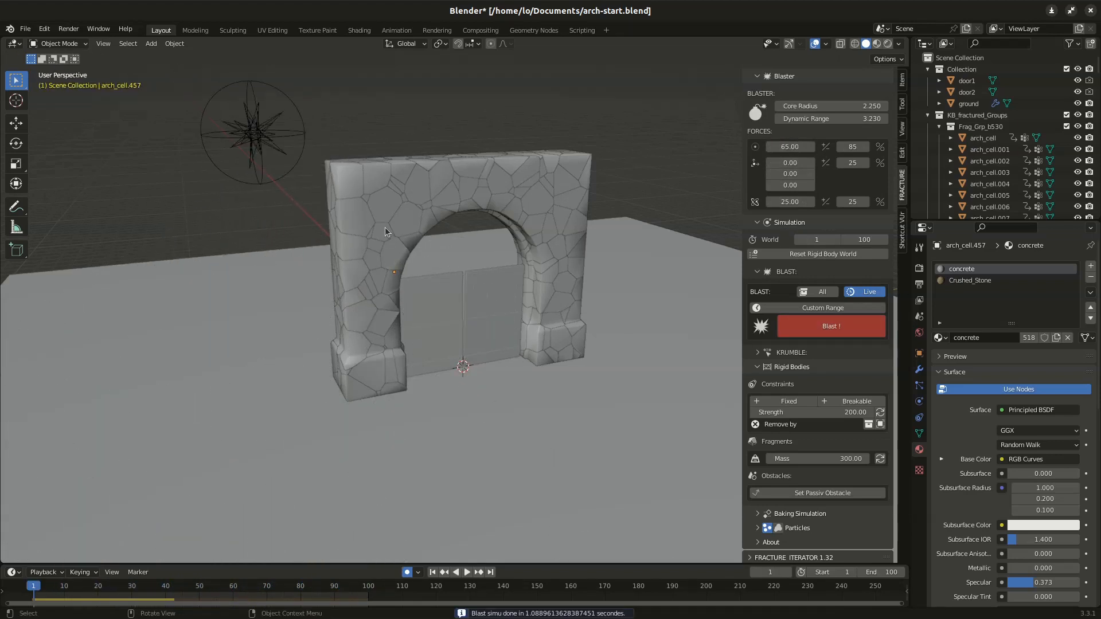
{"action": "key", "text": "space"}
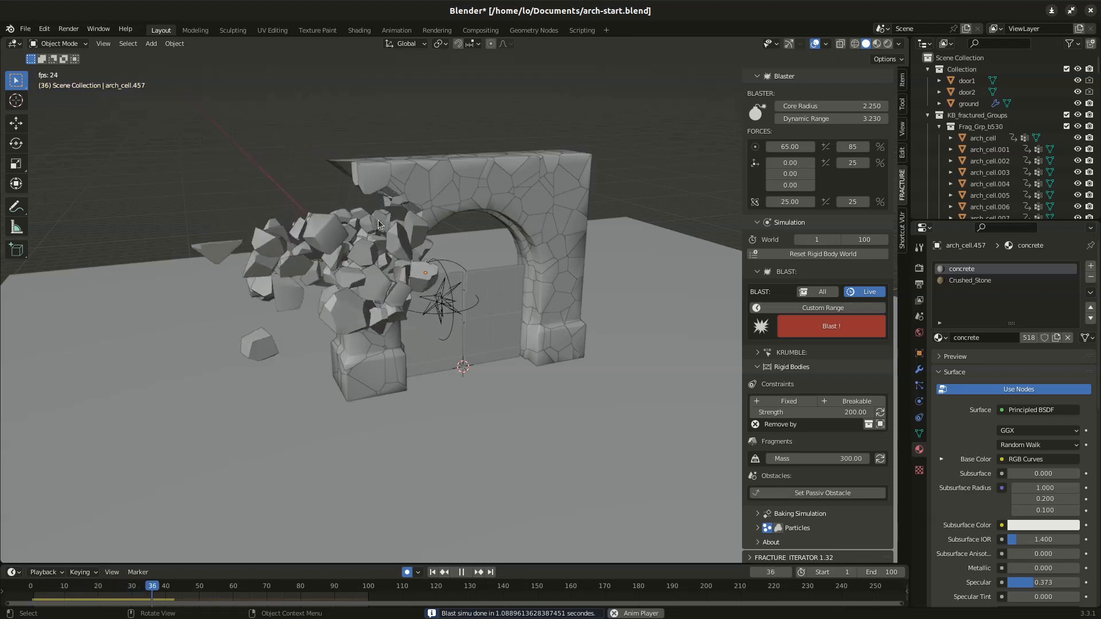
{"action": "middle_click_drag", "start_coordinate": [371, 211], "coordinate": [343, 205]}
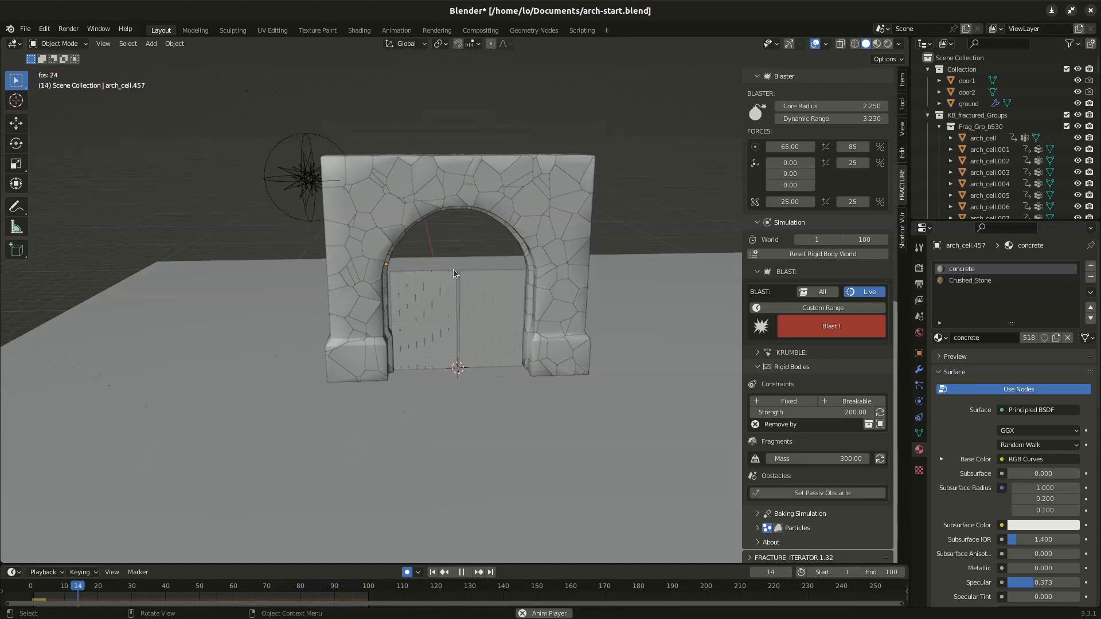
Step: Stop the playback at frame 51 and select the fragments still spanning the upper part of the arch
{"action": "key", "text": "space"}
{"action": "middle_click_drag", "start_coordinate": [463, 281], "coordinate": [464, 281]}
{"action": "left_click_drag", "start_coordinate": [320, 124], "coordinate": [528, 219]}
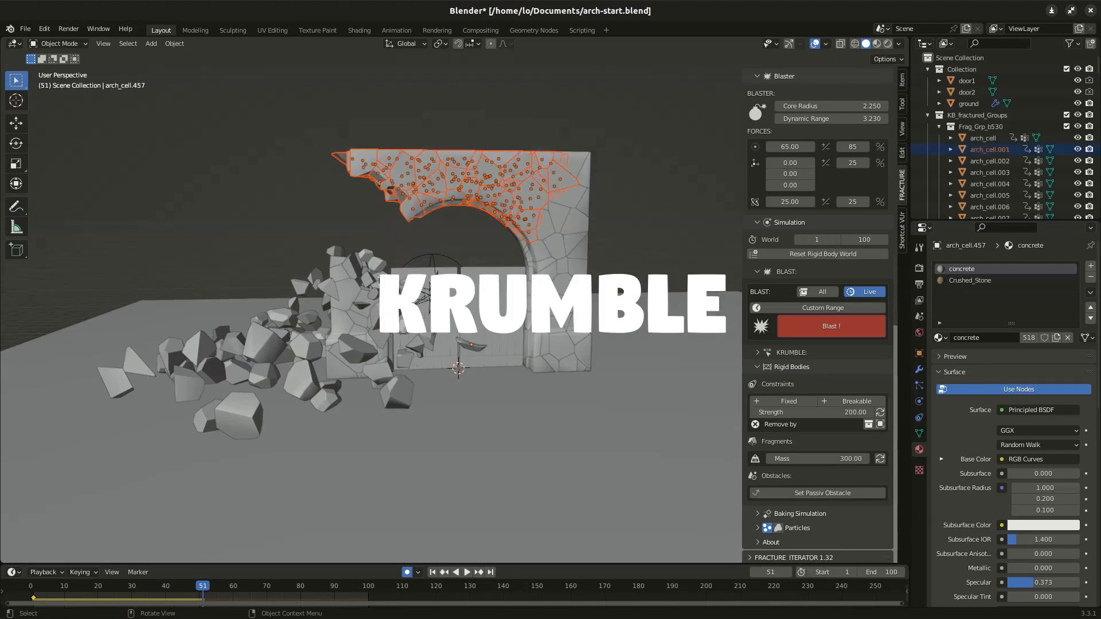
{"action": "middle_click_drag", "start_coordinate": [505, 204], "coordinate": [511, 199]}
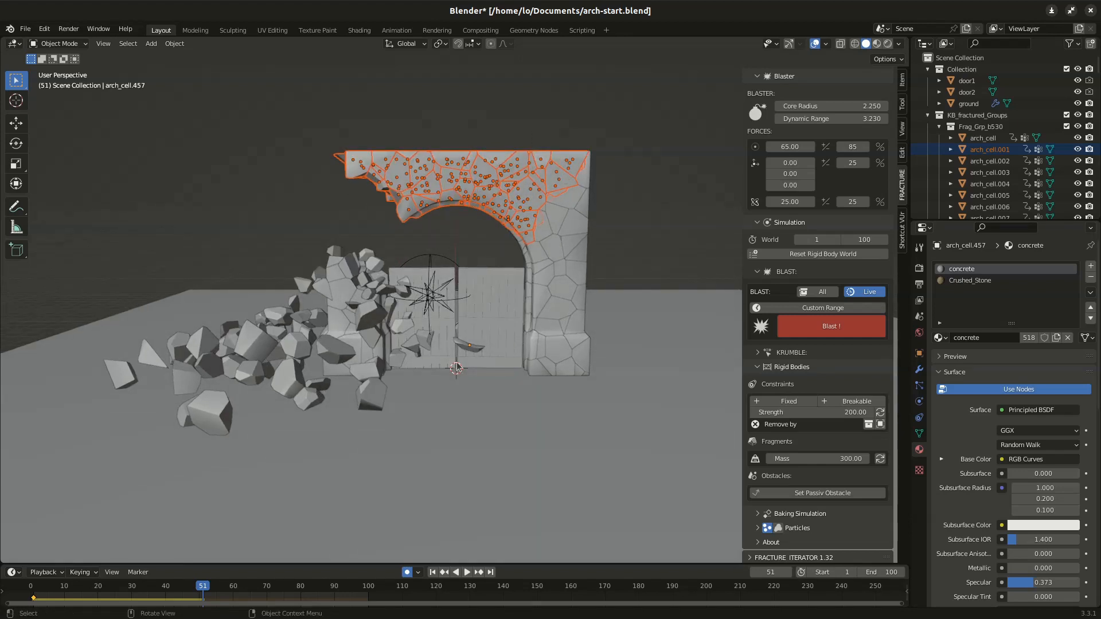
Step: Create a new fracture group from the selected fragments across the upper part of the arch
{"action": "middle_click_drag", "start_coordinate": [378, 304], "coordinate": [403, 310]}
{"action": "middle_click_drag", "start_coordinate": [478, 202], "coordinate": [470, 236]}
{"action": "scroll", "coordinate": [843, 307], "scroll_direction": "up", "scroll_amount": 7}
{"action": "scroll", "coordinate": [843, 307], "scroll_direction": "up", "scroll_amount": 3}
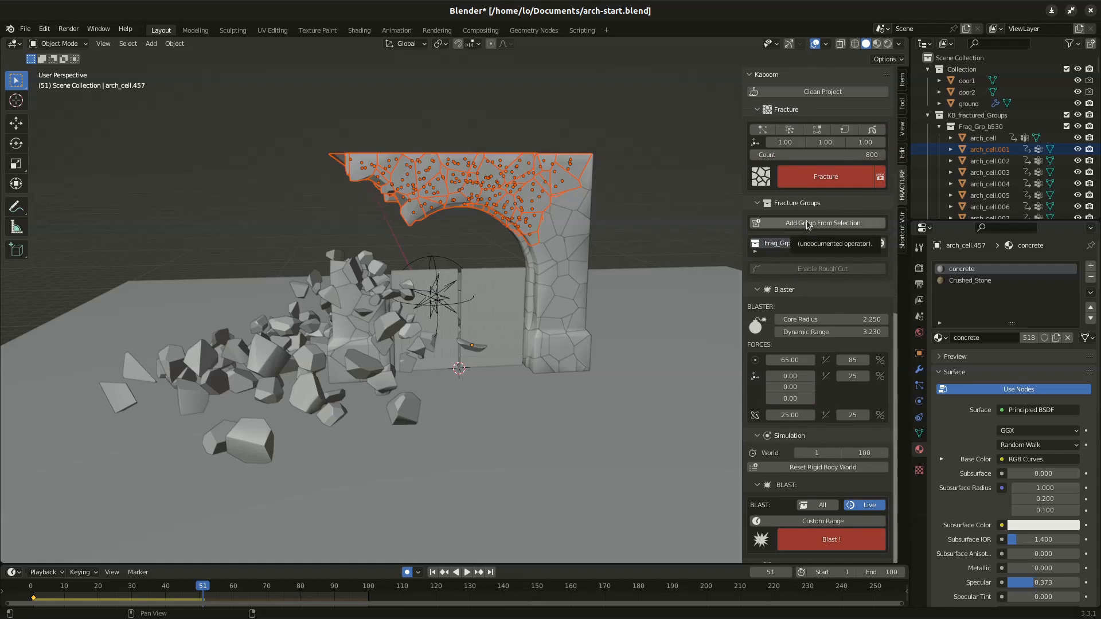
{"action": "left_click", "coordinate": [845, 222]}
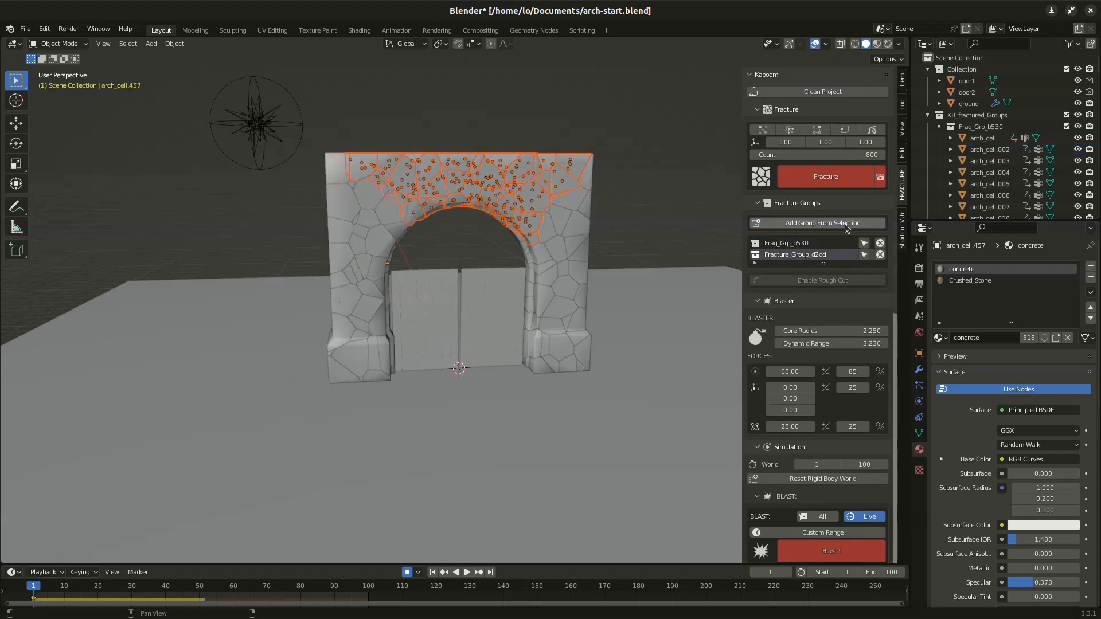
Step: Select the fragments of each fracture group in turn, finishing with the newly created upper-arch group
{"action": "left_click", "coordinate": [866, 244]}
{"action": "left_click", "coordinate": [865, 255]}
{"action": "left_click", "coordinate": [866, 245]}
{"action": "left_click", "coordinate": [866, 254]}
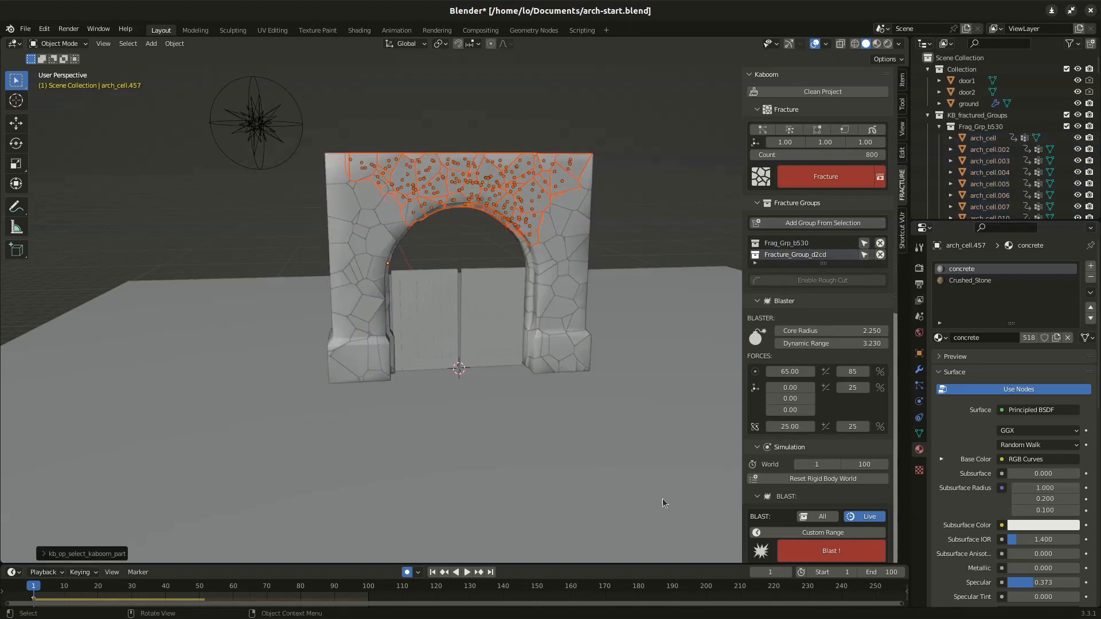
Step: Play the simulation to frame 39 and apply Krumble to the selected upper-arch fragments
{"action": "scroll", "coordinate": [849, 494], "scroll_direction": "down", "scroll_amount": 5}
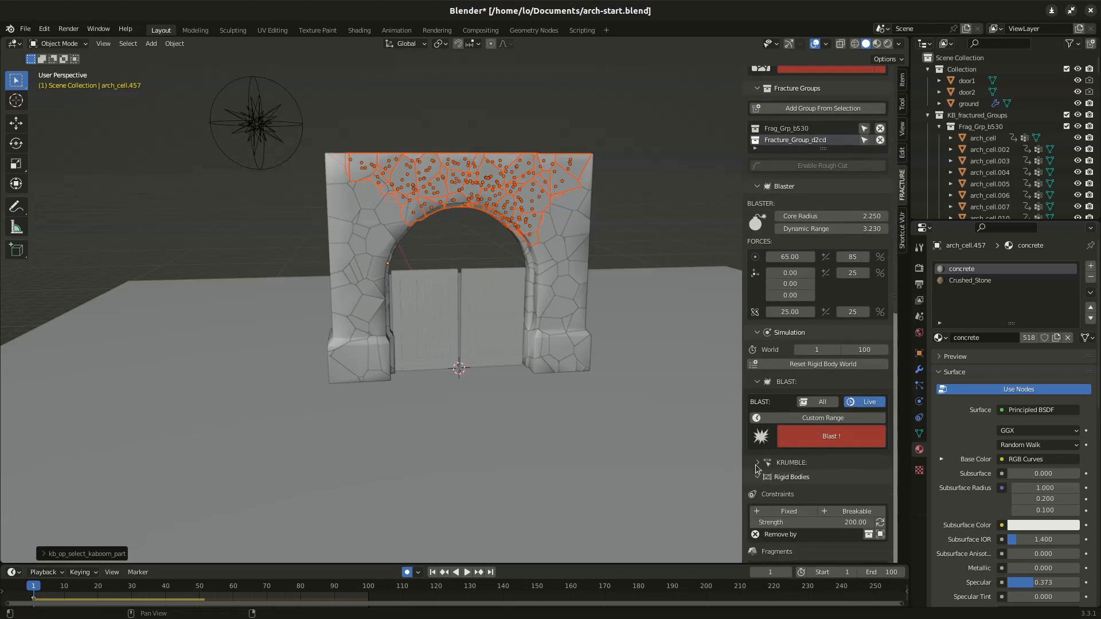
{"action": "left_click", "coordinate": [756, 465]}
{"action": "scroll", "coordinate": [805, 494], "scroll_direction": "down", "scroll_amount": 3}
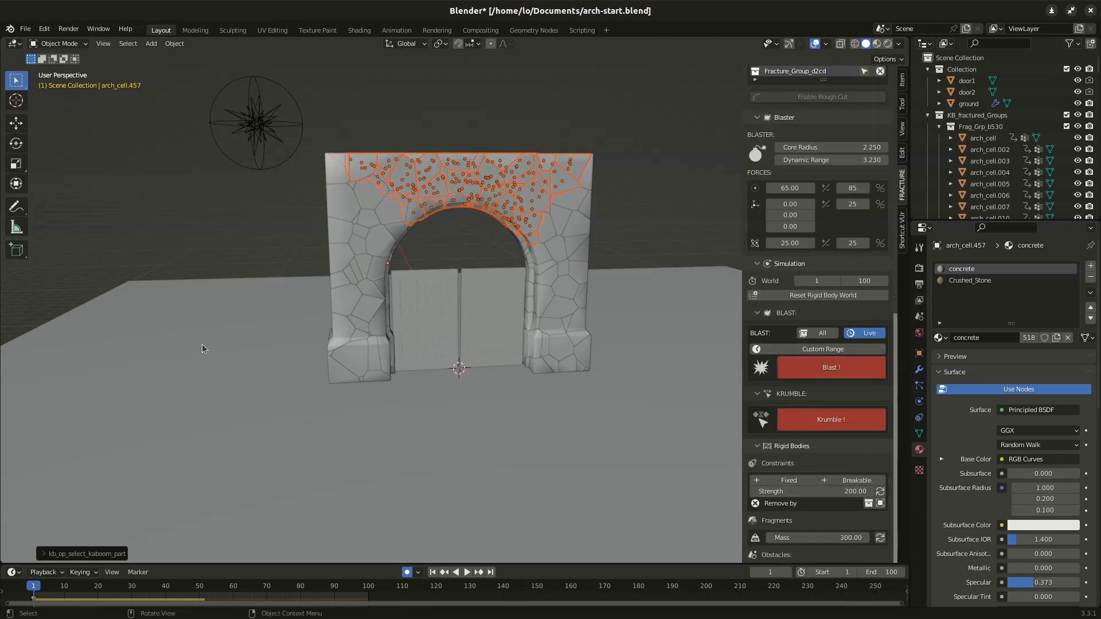
{"action": "key", "text": "space"}
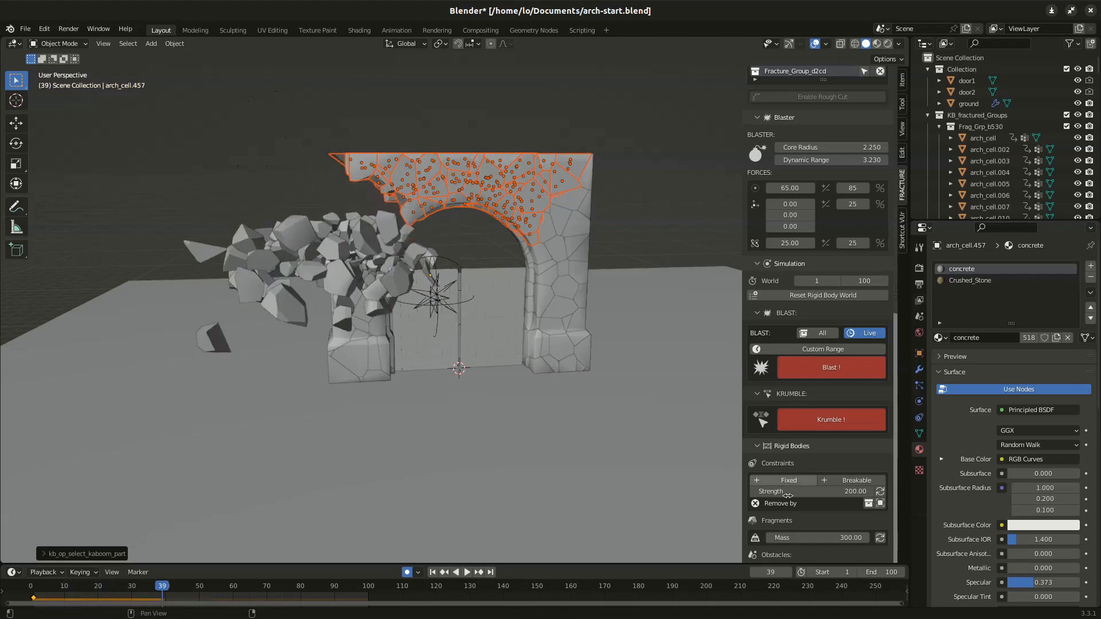
{"action": "left_click", "coordinate": [831, 420]}
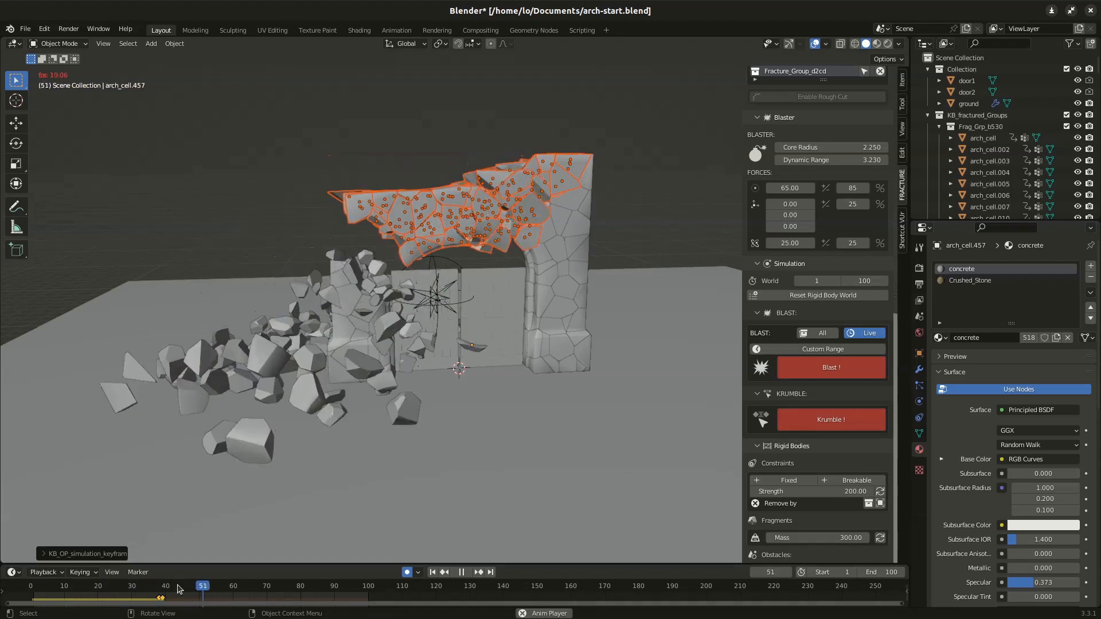
Step: Stop the playback and move the Krumble keyframes 2 frames earlier on the timeline
{"action": "key", "text": "space"}
{"action": "key", "text": "g"}
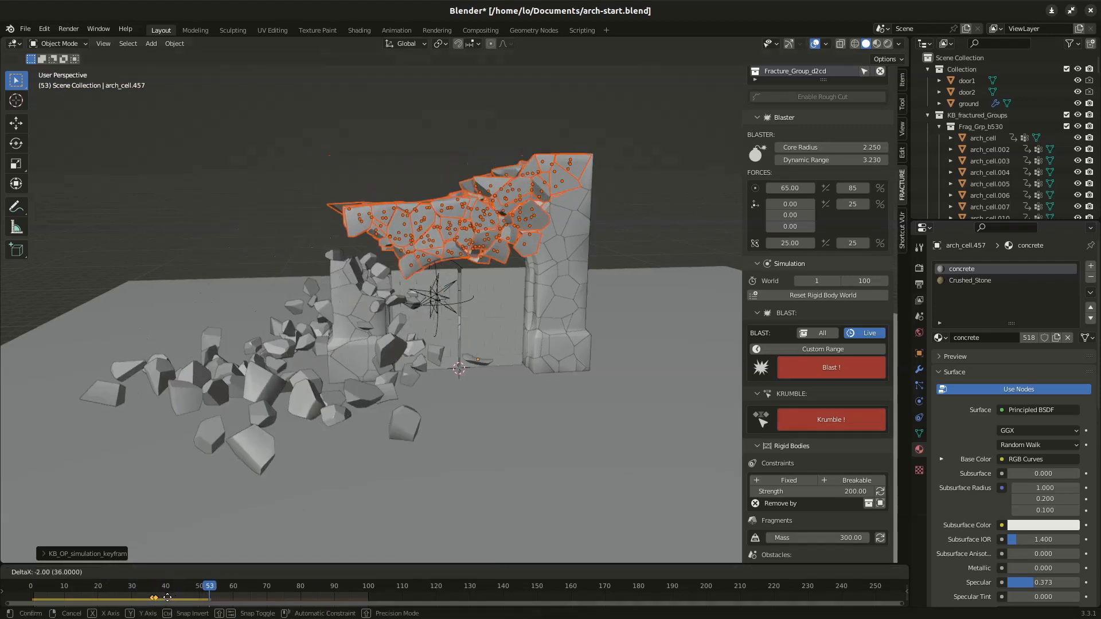
{"action": "left_click", "coordinate": [167, 597]}
Step: Replay the blast and crumble simulation from the start, and return to the Krumble keyframes at frame 37
{"action": "left_click", "coordinate": [42, 597]}
{"action": "key", "text": "space"}
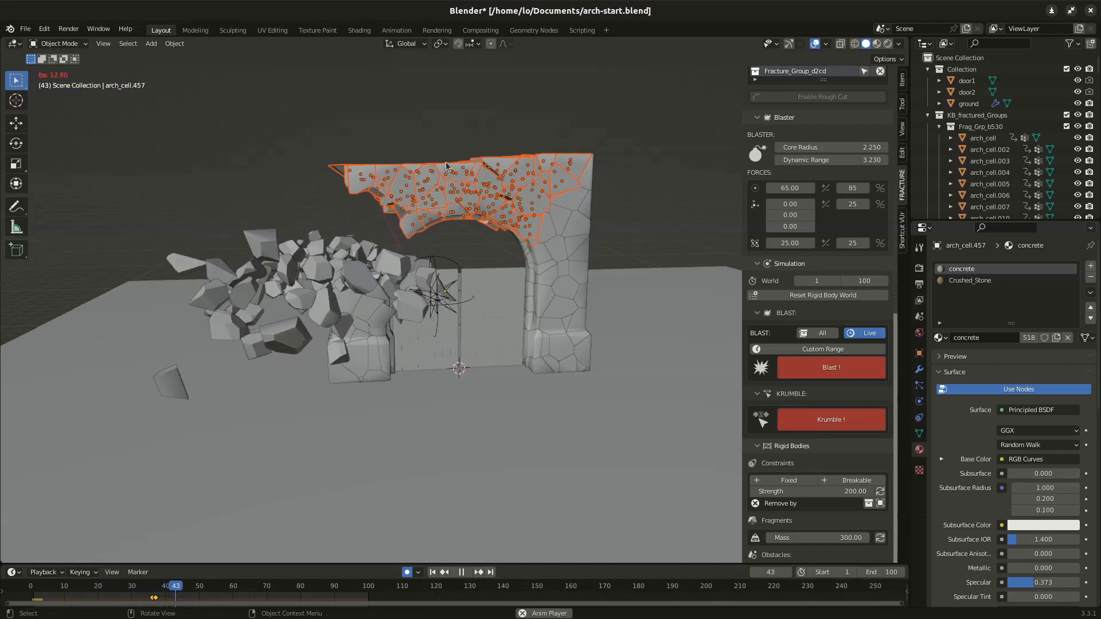
{"action": "key", "text": "space"}
{"action": "key", "text": "space"}
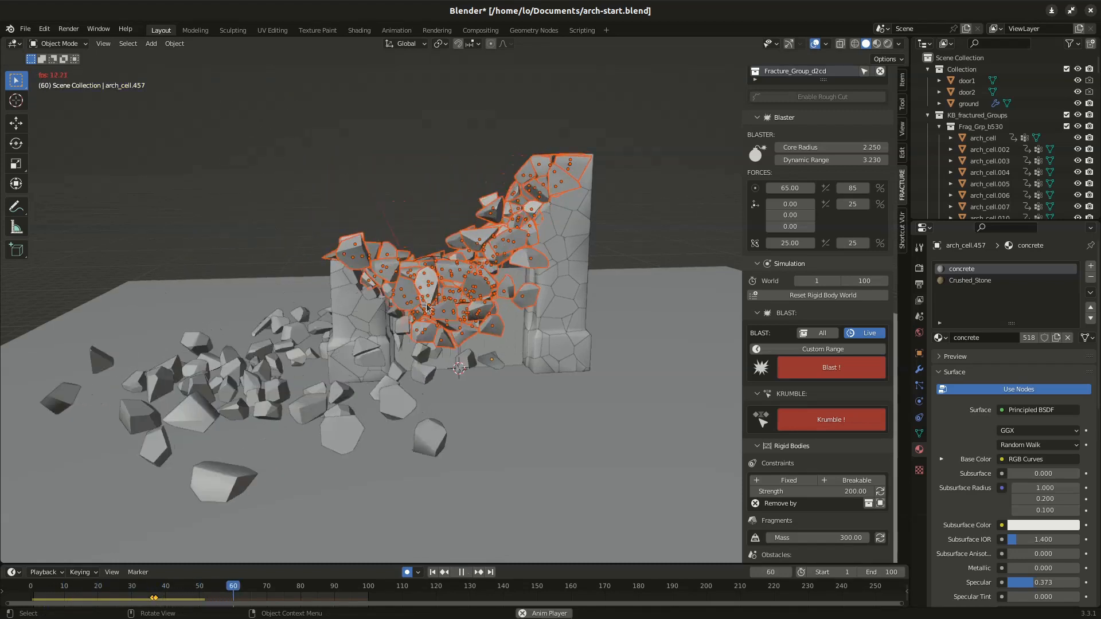
{"action": "left_click", "coordinate": [134, 589]}
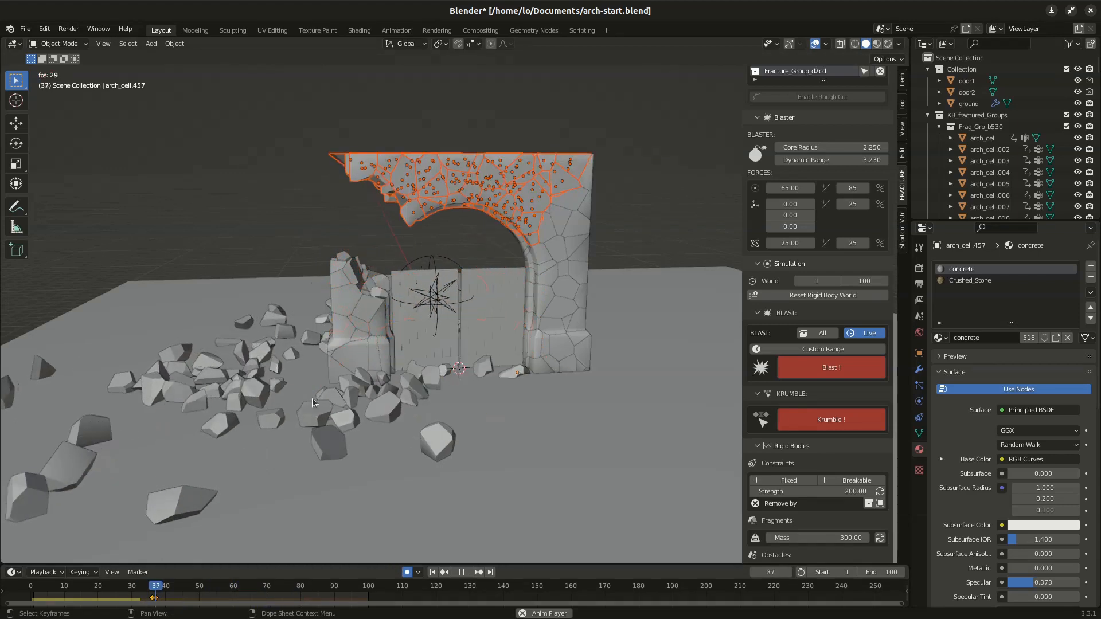
{"action": "key", "text": "space"}
Step: Deselect the outer fragments of the crumbling group, add constraints of strength 200 to the remaining central ones, and play back the simulation
{"action": "scroll", "coordinate": [832, 420], "scroll_direction": "down", "scroll_amount": 4}
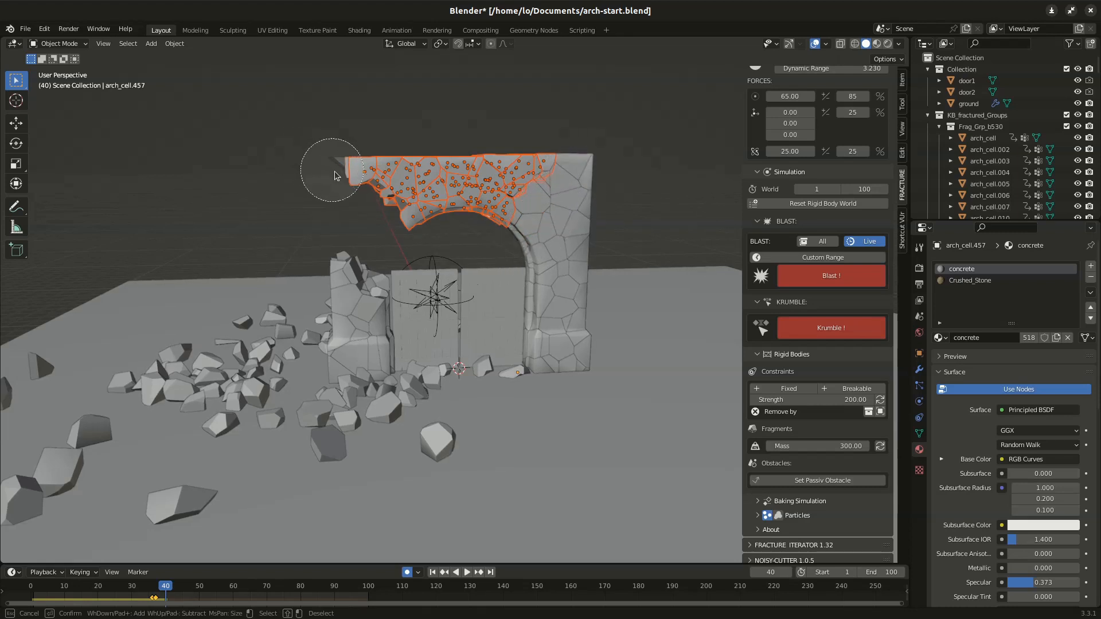
{"action": "mouse_move", "coordinate": [359, 195]}
{"action": "middle_mouse_down"}
{"action": "mouse_move", "coordinate": [388, 233]}
{"action": "mouse_move", "coordinate": [360, 193]}
{"action": "mouse_move", "coordinate": [369, 210]}
{"action": "middle_mouse_up"}
{"action": "key", "text": "Escape"}
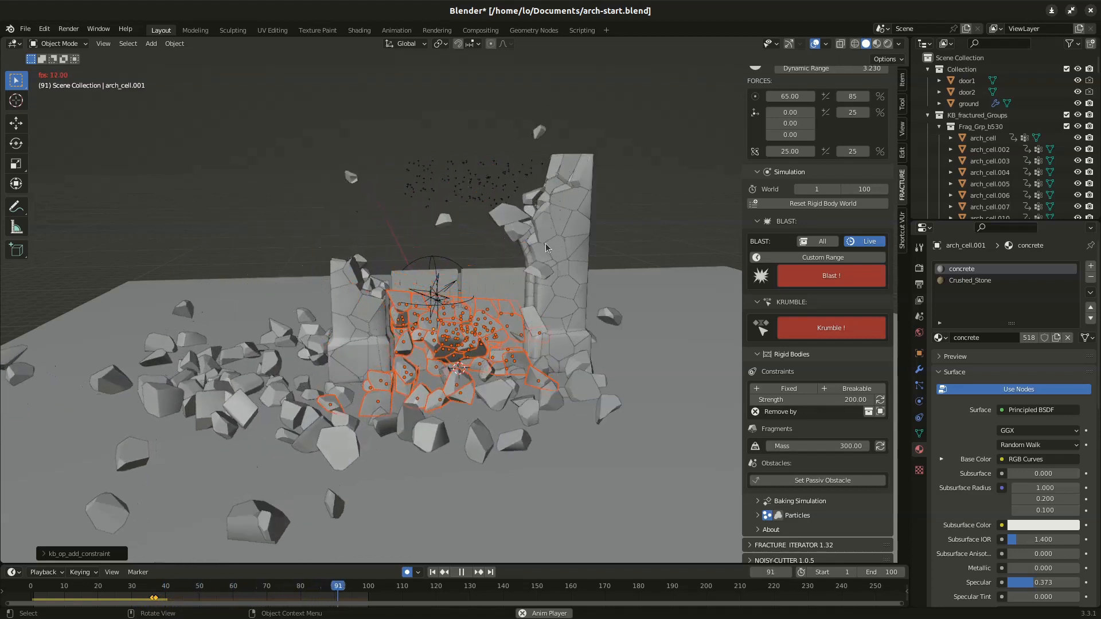
{"action": "key", "text": "space"}
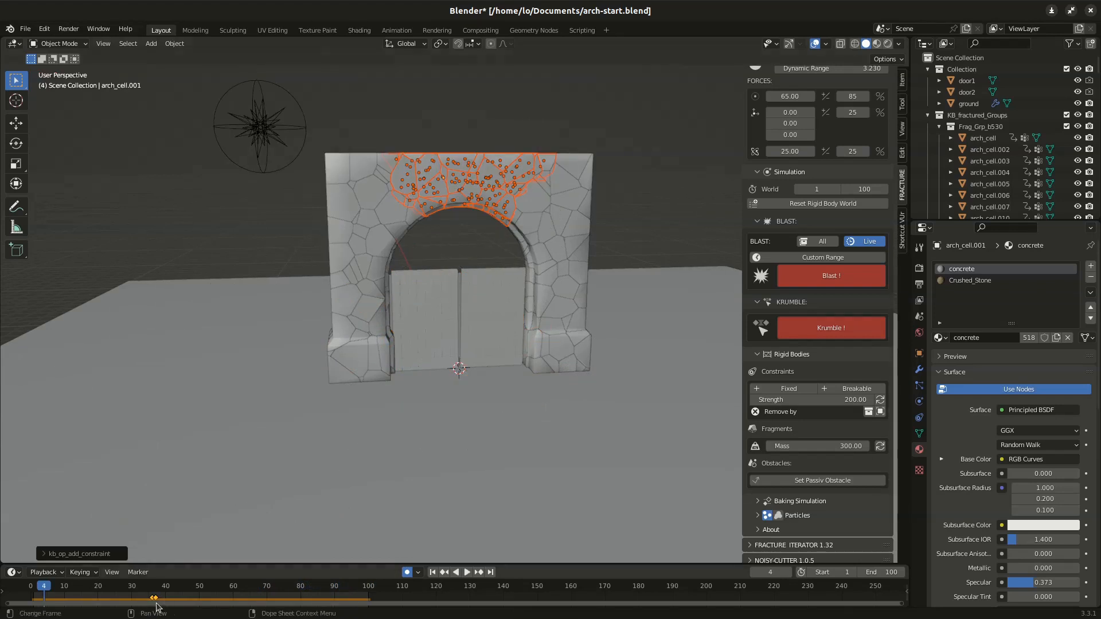
Step: Set the constraint strength to 100, update the central fragments' constraints, and play back the simulation
{"action": "left_click_drag", "start_coordinate": [112, 591], "coordinate": [223, 593]}
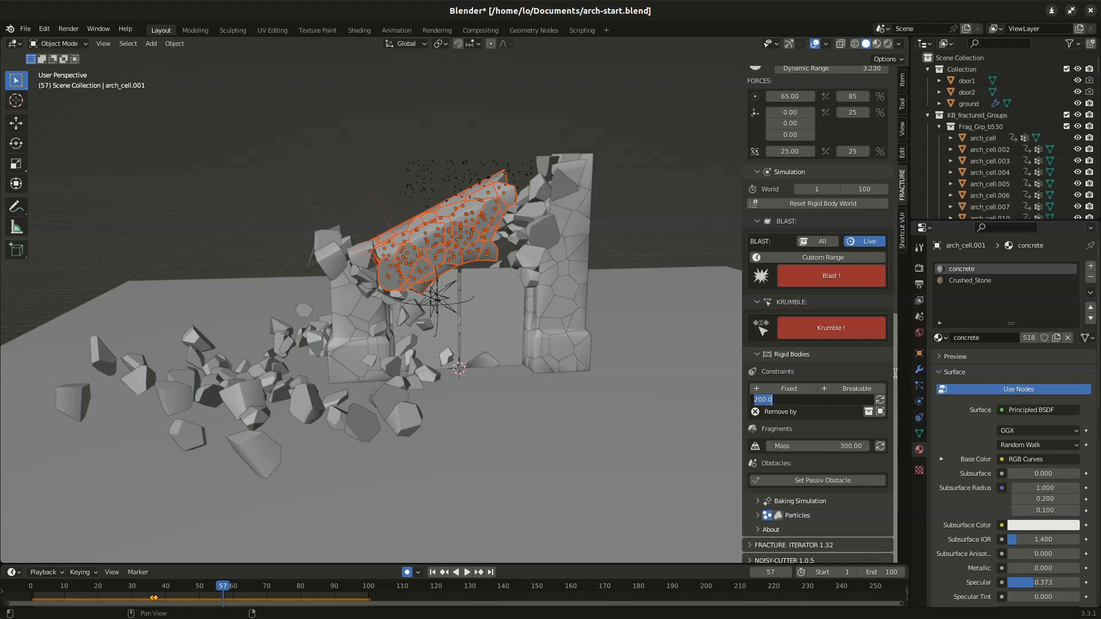
{"action": "key", "text": "Return"}
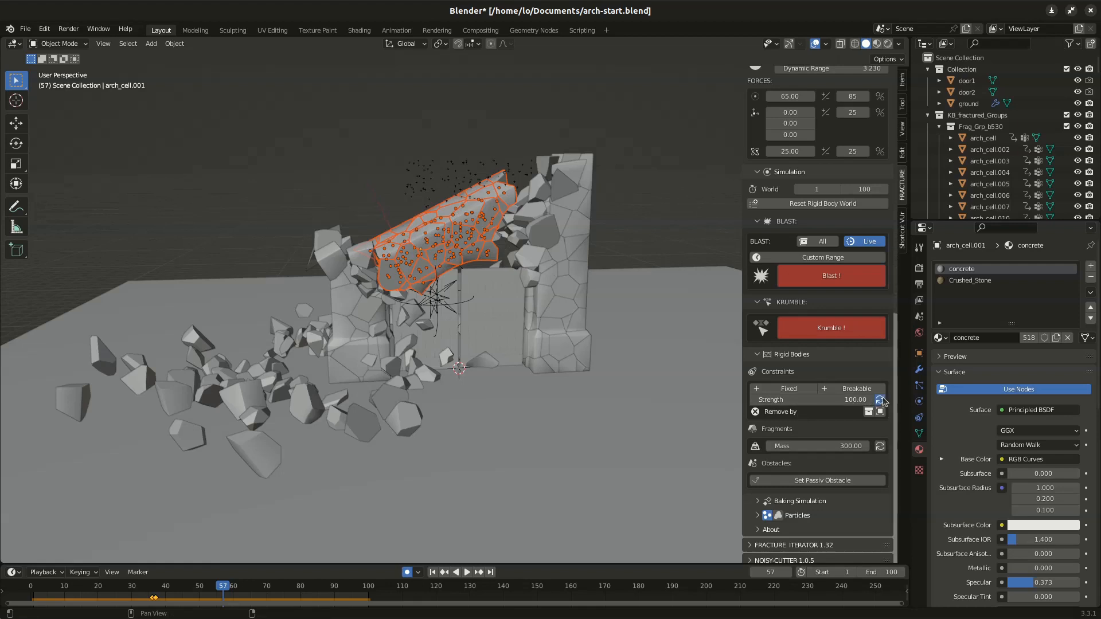
{"action": "key", "text": "space"}
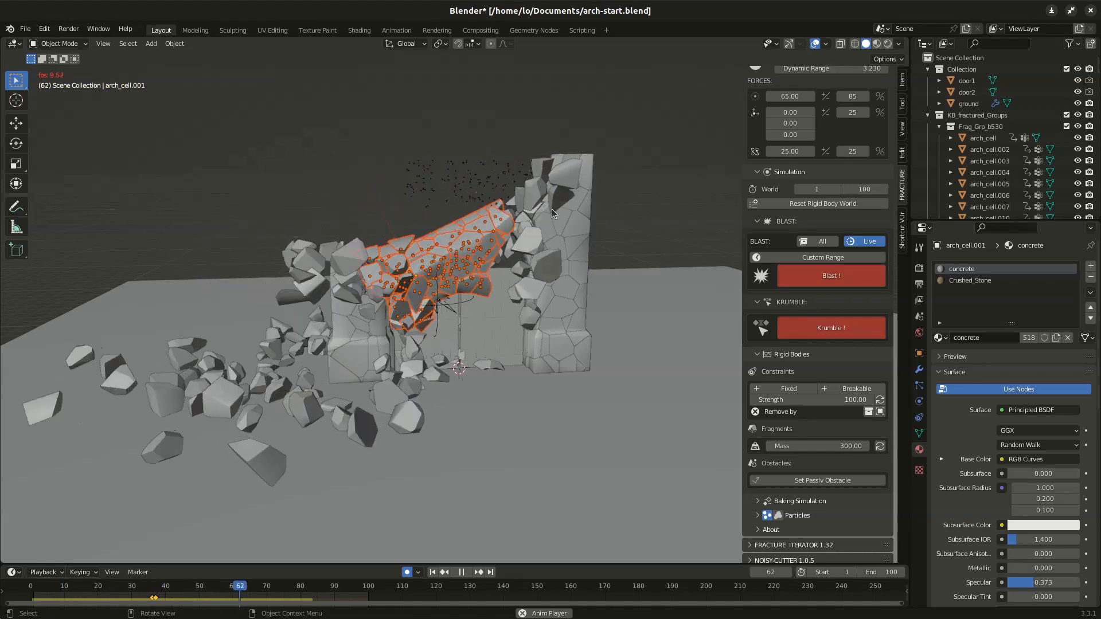
Step: Stop the playback, restore the constraint strength to 200, update the constraints, and replay the collapse
{"action": "key", "text": "space"}
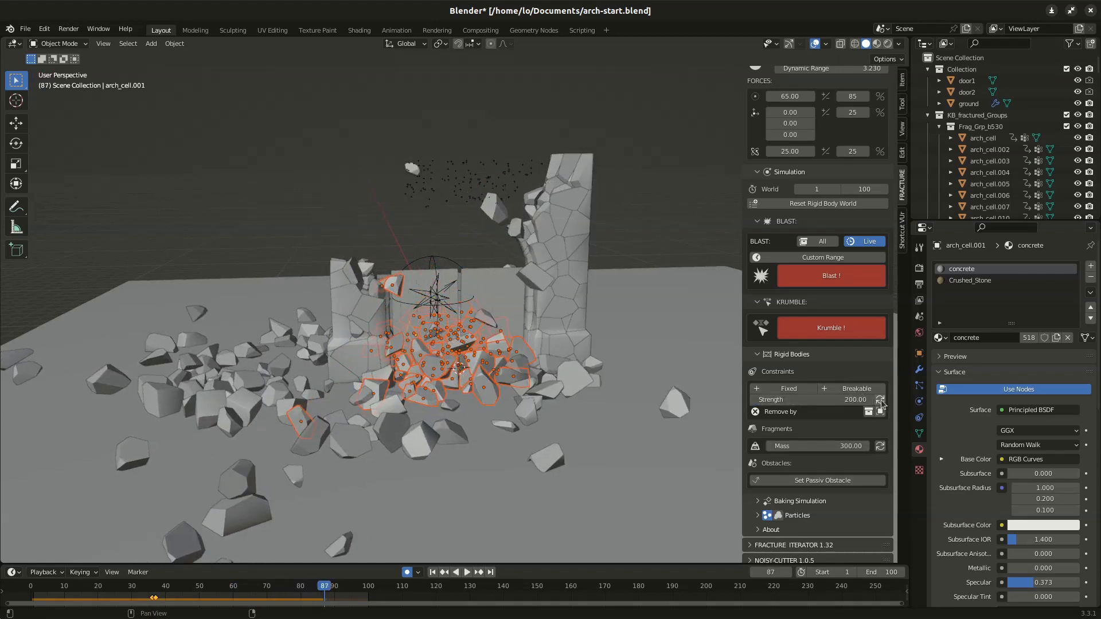
{"action": "key", "text": "space"}
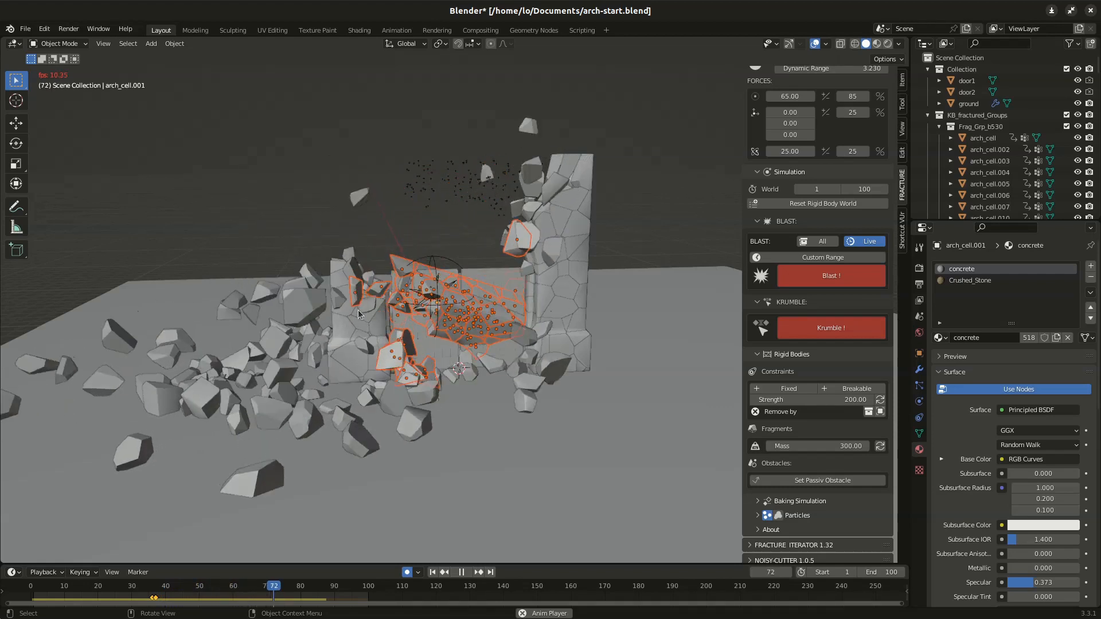
{"action": "key", "text": "space"}
{"action": "middle_click_drag", "start_coordinate": [456, 306], "coordinate": [492, 310]}
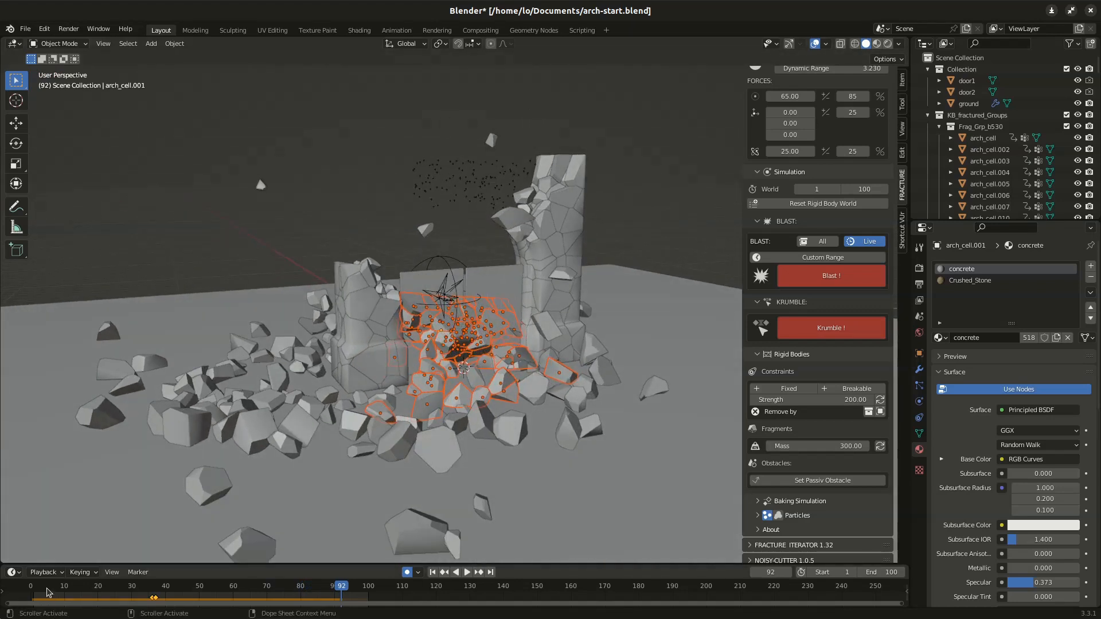
Step: Return the animation to frame 4 and select the left door, door1
{"action": "left_click", "coordinate": [37, 586]}
{"action": "key", "text": "space"}
{"action": "left_click", "coordinate": [460, 274]}
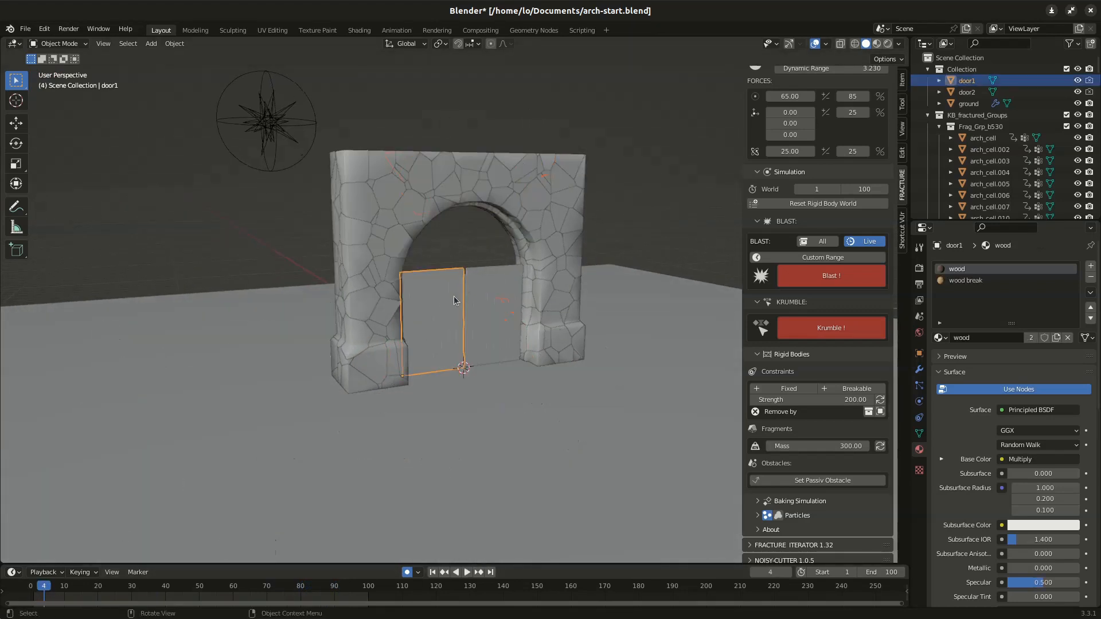
{"action": "middle_click_drag", "start_coordinate": [460, 274], "coordinate": [413, 289]}
{"action": "middle_click_drag", "start_coordinate": [373, 333], "coordinate": [414, 334]}
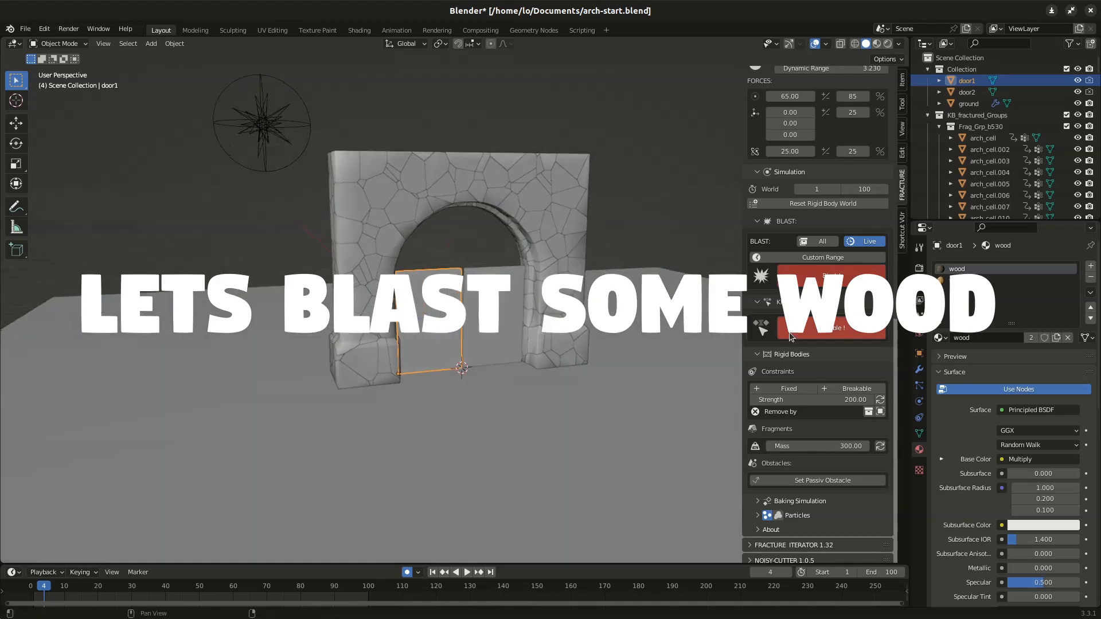
Step: Set the fracture source to annotation strokes and activate the Annotate tool with Surface placement
{"action": "scroll", "coordinate": [803, 217], "scroll_direction": "up", "scroll_amount": 10}
{"action": "left_click", "coordinate": [872, 84]}
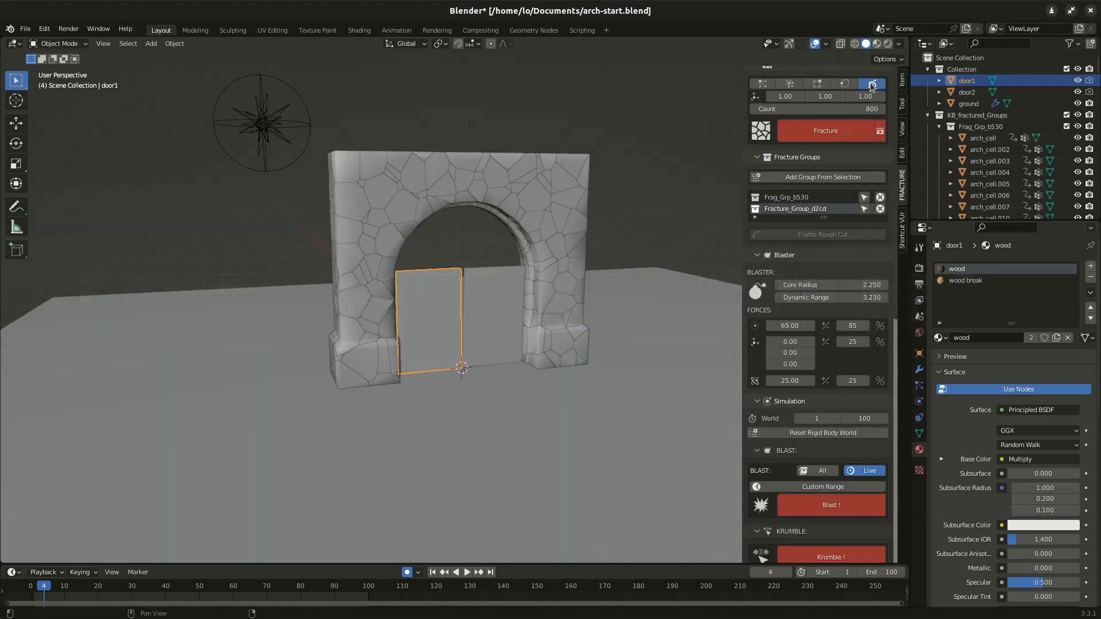
{"action": "left_click", "coordinate": [16, 208]}
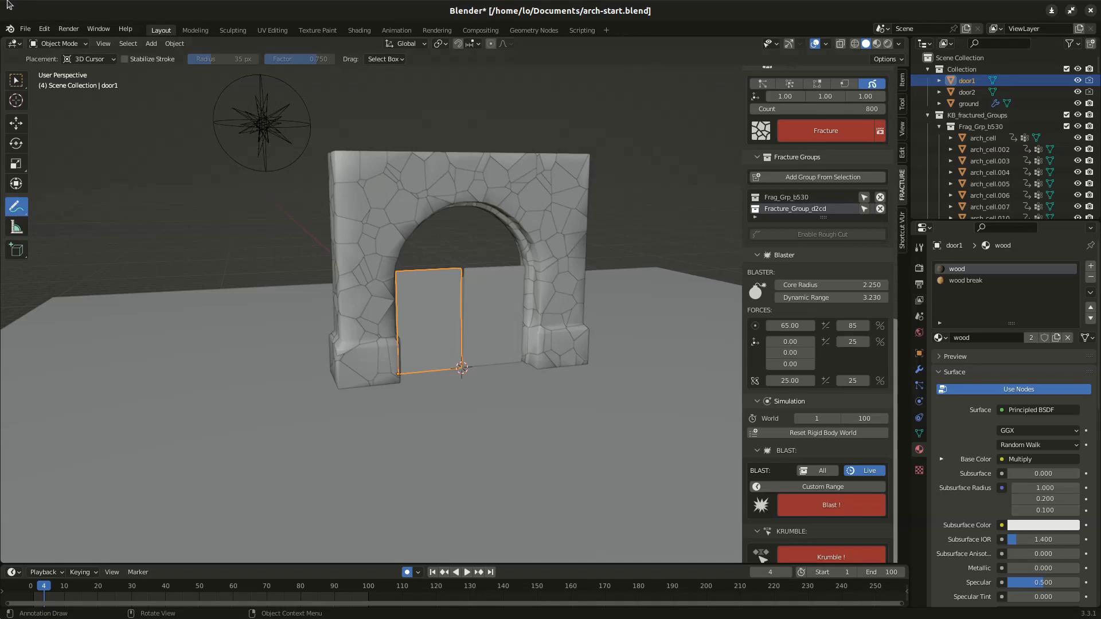
{"action": "left_click", "coordinate": [88, 59]}
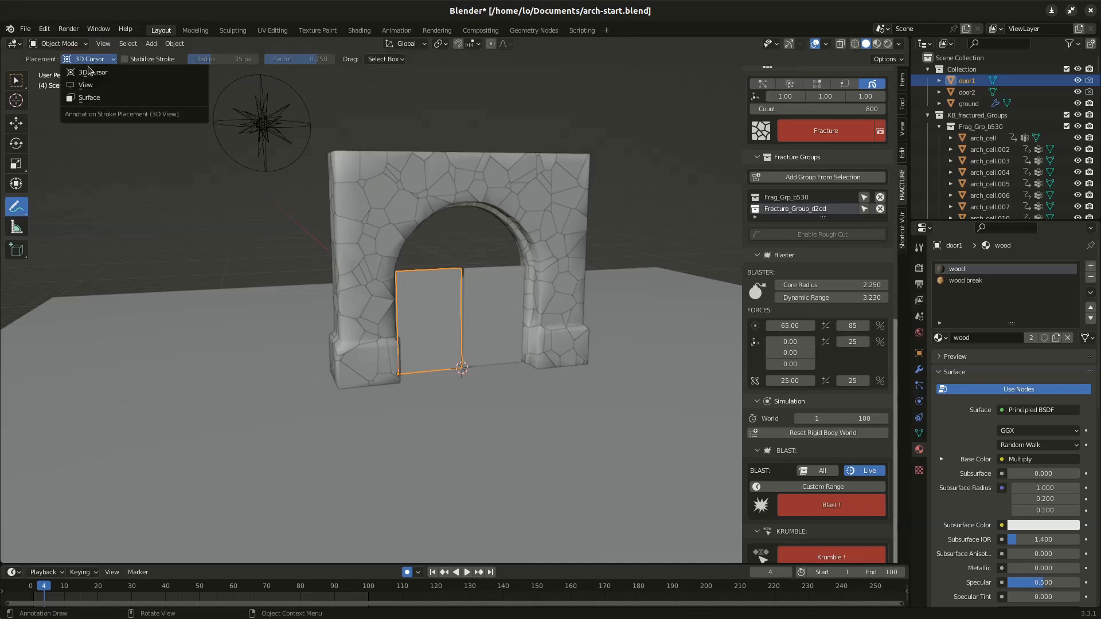
{"action": "left_click", "coordinate": [92, 98]}
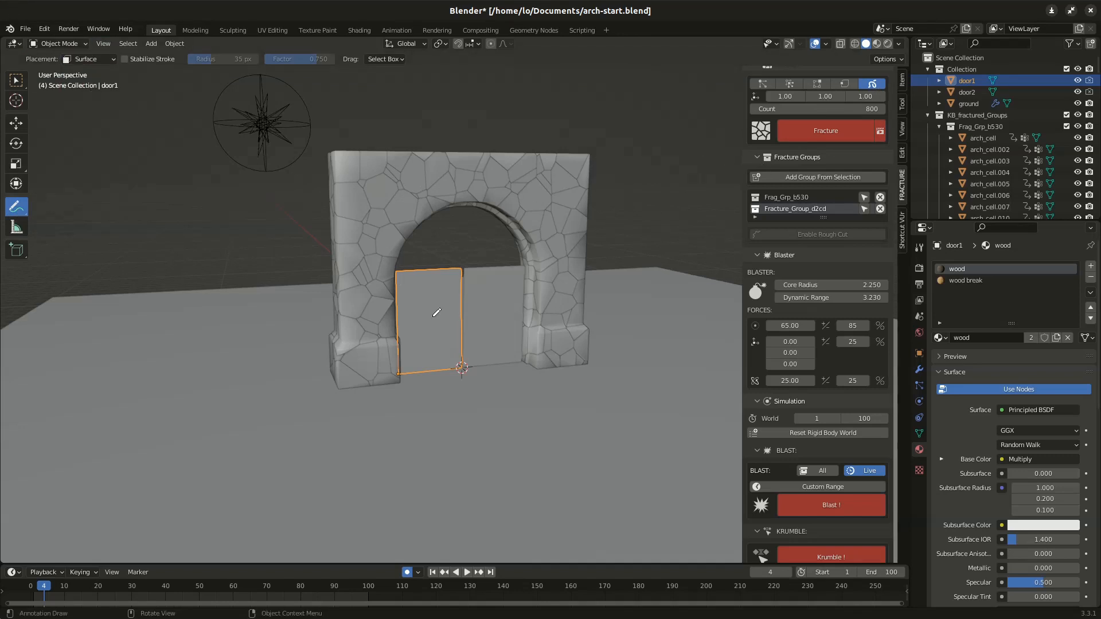
Step: Draw jagged annotation strokes across the upper and middle planks of door1, and return to the selection tool
{"action": "middle_click_drag", "start_coordinate": [439, 305], "coordinate": [408, 295]}
{"action": "scroll", "coordinate": [415, 295], "scroll_direction": "up", "scroll_amount": 5}
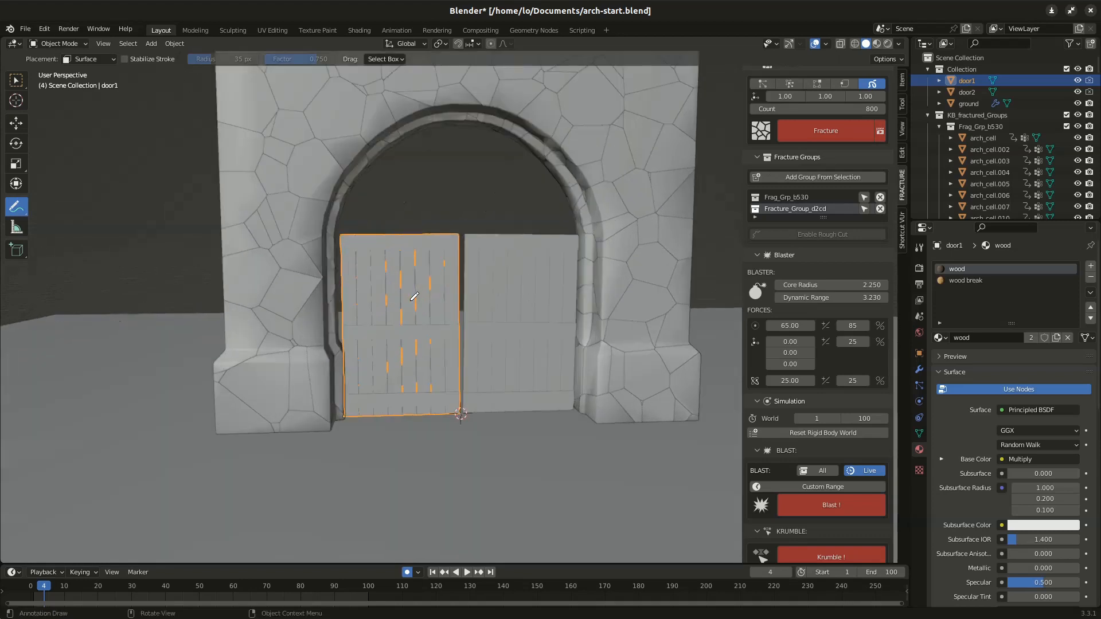
{"action": "left_click_drag", "start_coordinate": [285, 219], "coordinate": [301, 224]}
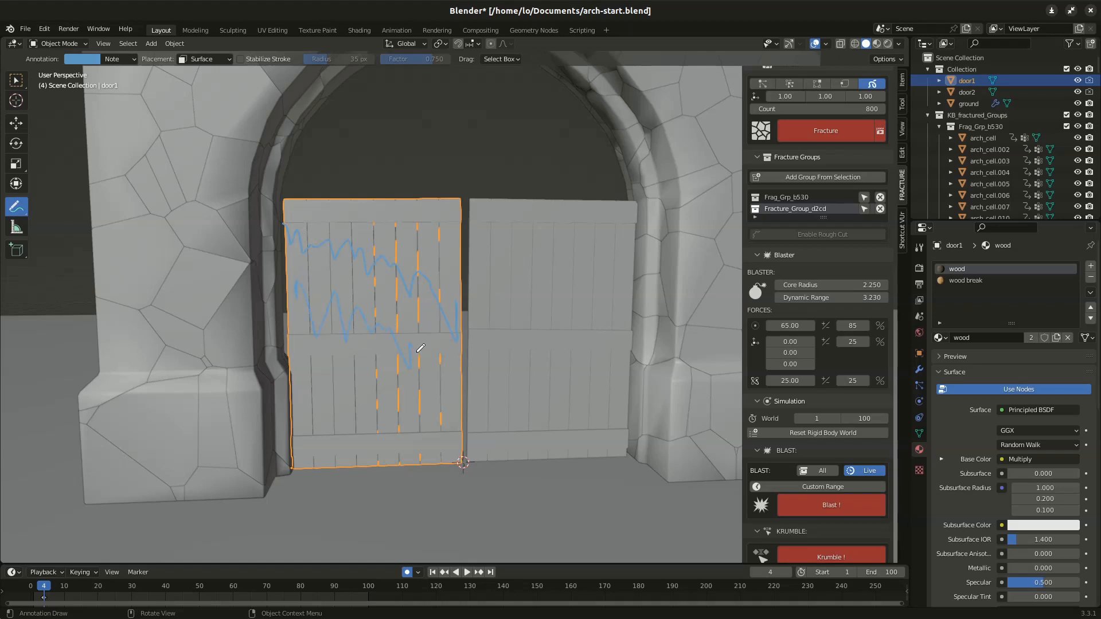
{"action": "left_click_drag", "start_coordinate": [358, 310], "coordinate": [422, 314]}
{"action": "left_click", "coordinate": [16, 80]}
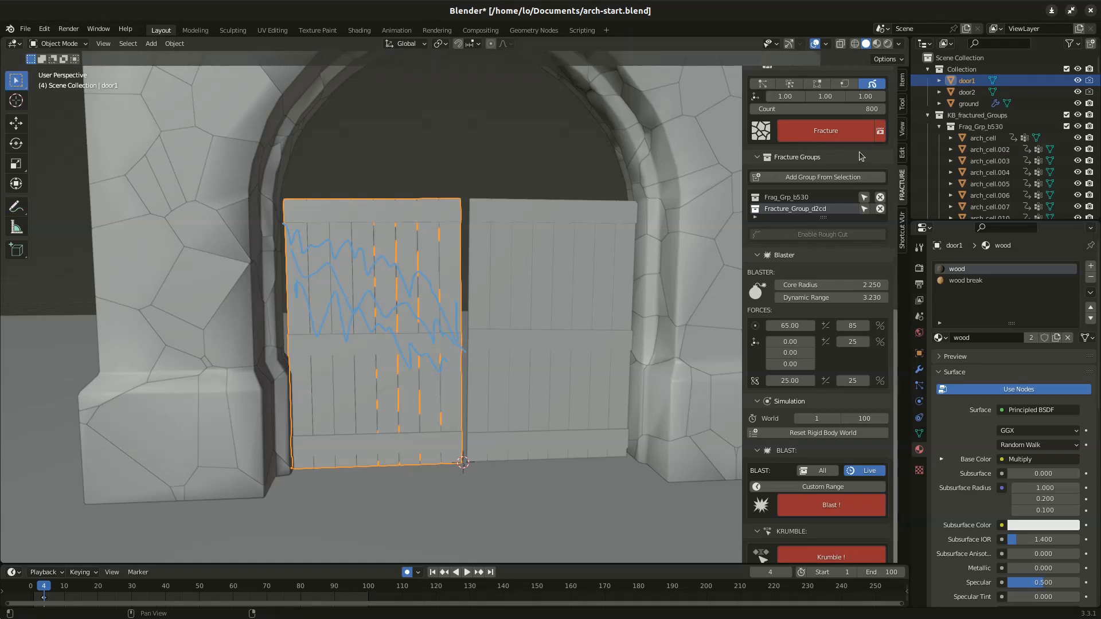
Step: Set the fracture's Z scale to 0.05 for long, splinter-like pieces
{"action": "scroll", "coordinate": [860, 156], "scroll_direction": "up", "scroll_amount": 2}
{"action": "left_click", "coordinate": [883, 141]}
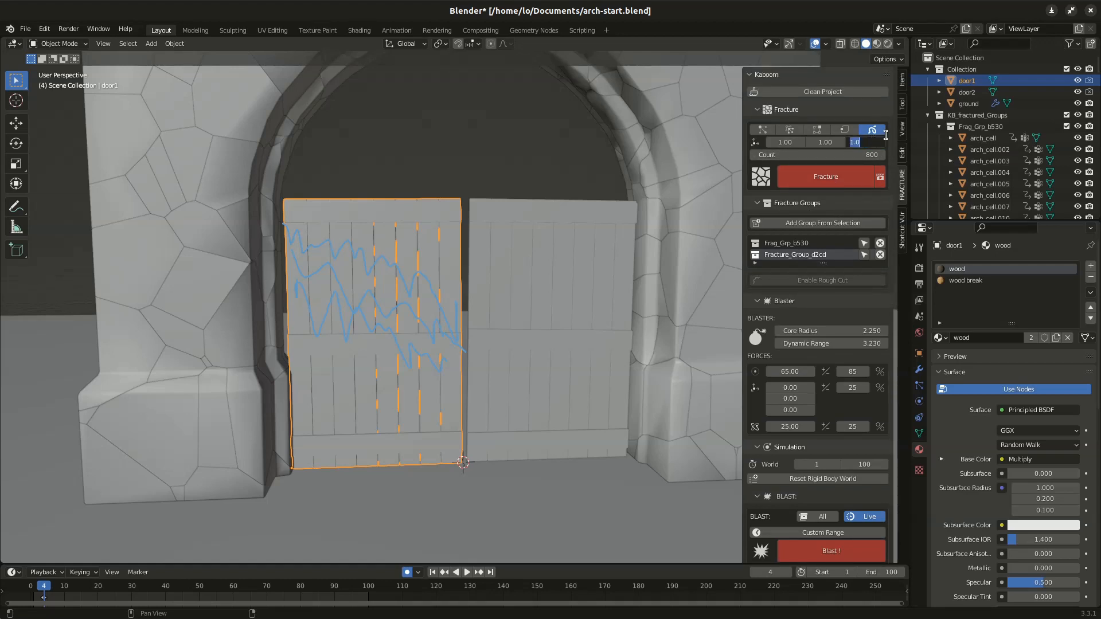
{"action": "key", "text": "BackSpace"}
{"action": "key", "text": "Return"}
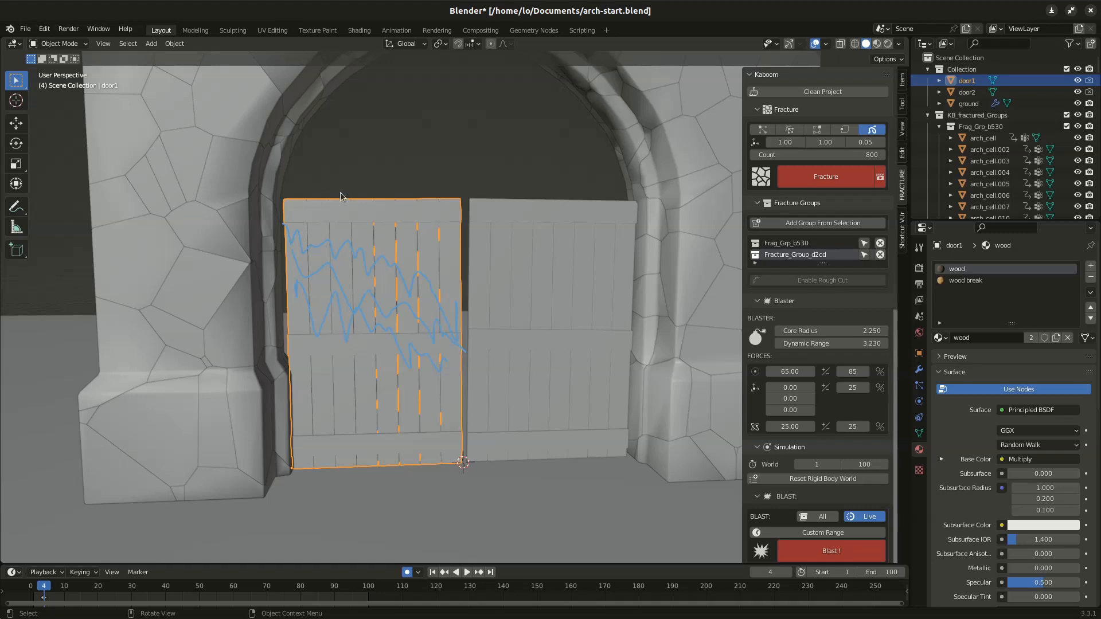
Step: Set the fracture count to 400 and fracture door1
{"action": "left_click", "coordinate": [864, 155]}
{"action": "type", "text": "40"}
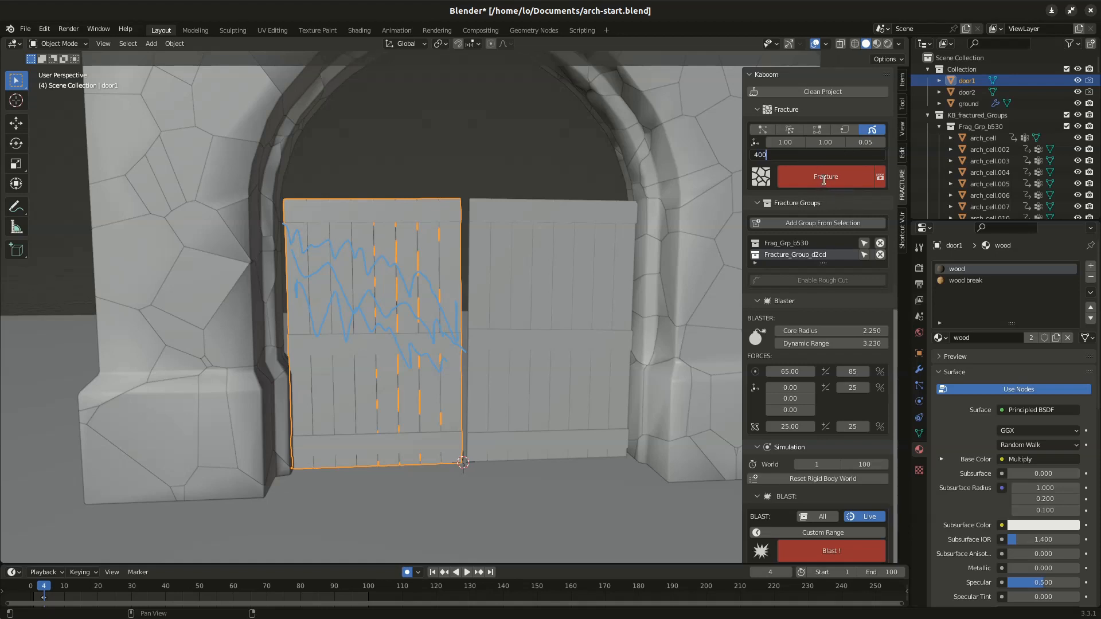
{"action": "type", "text": "0"}
{"action": "key", "text": "Return"}
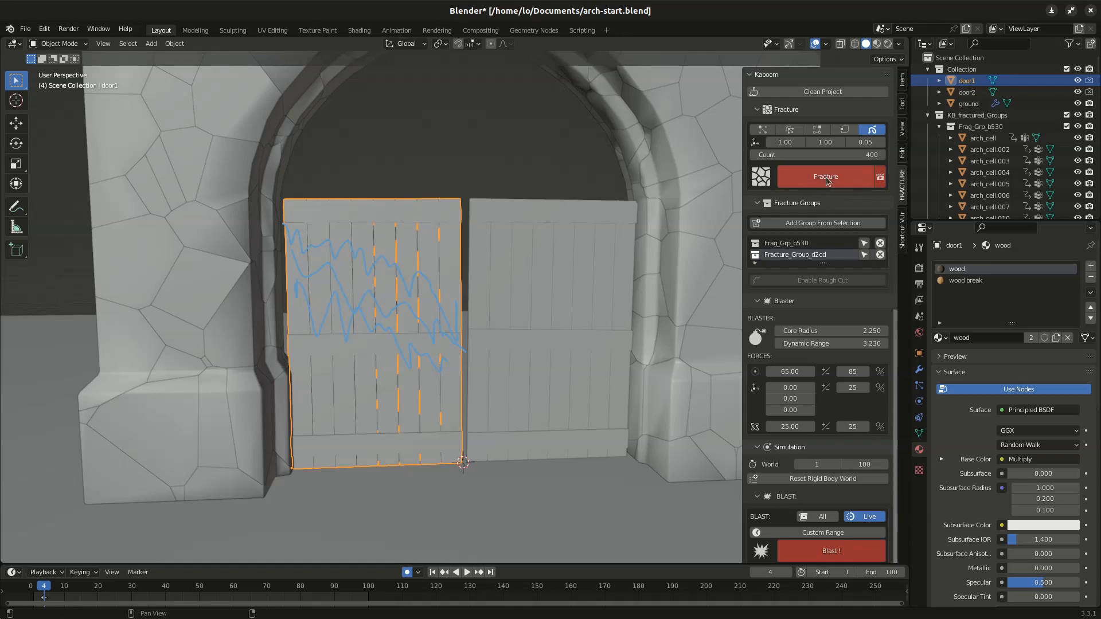
{"action": "left_click", "coordinate": [826, 177]}
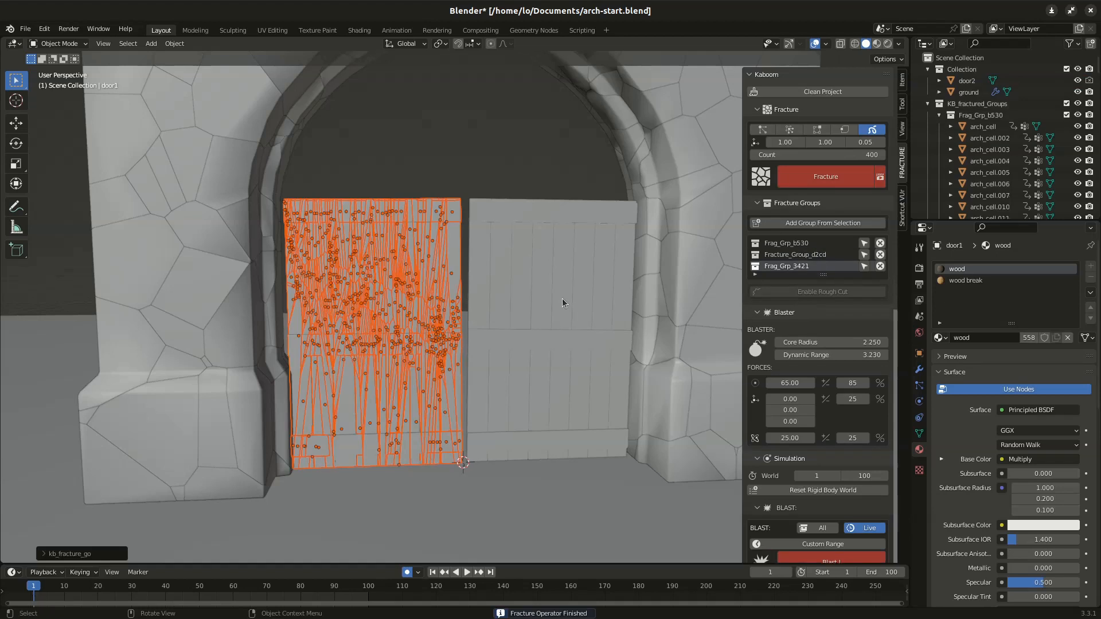
{"action": "scroll", "coordinate": [824, 489], "scroll_direction": "down", "scroll_amount": 4}
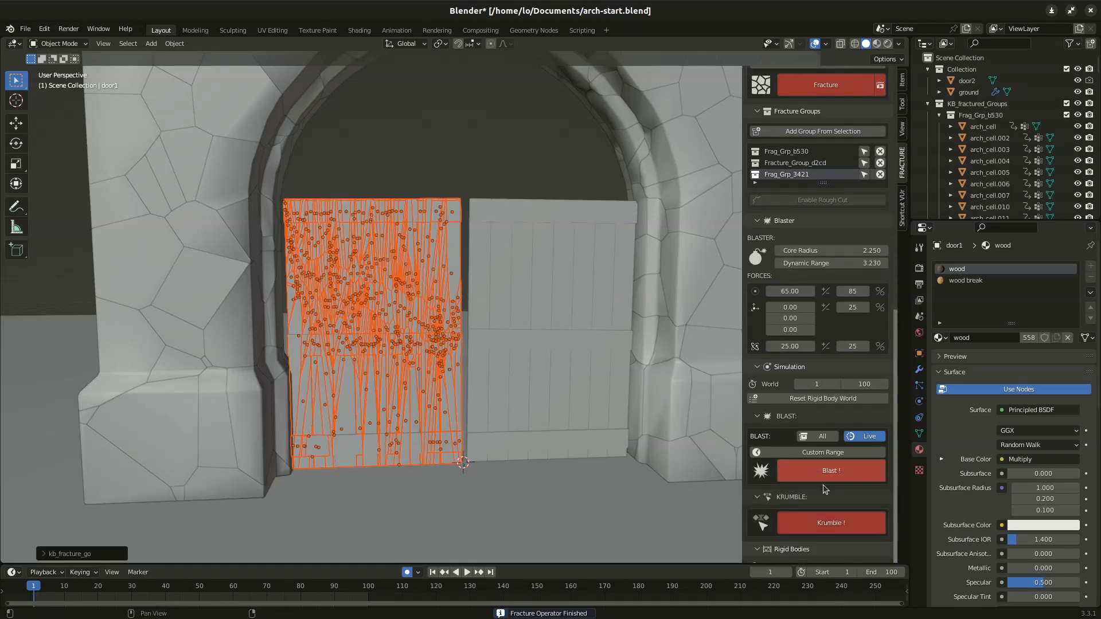
Step: Apply Blast and Krumble to the door1 fragments, play back the simulation and return to frame 2
{"action": "left_click", "coordinate": [831, 473]}
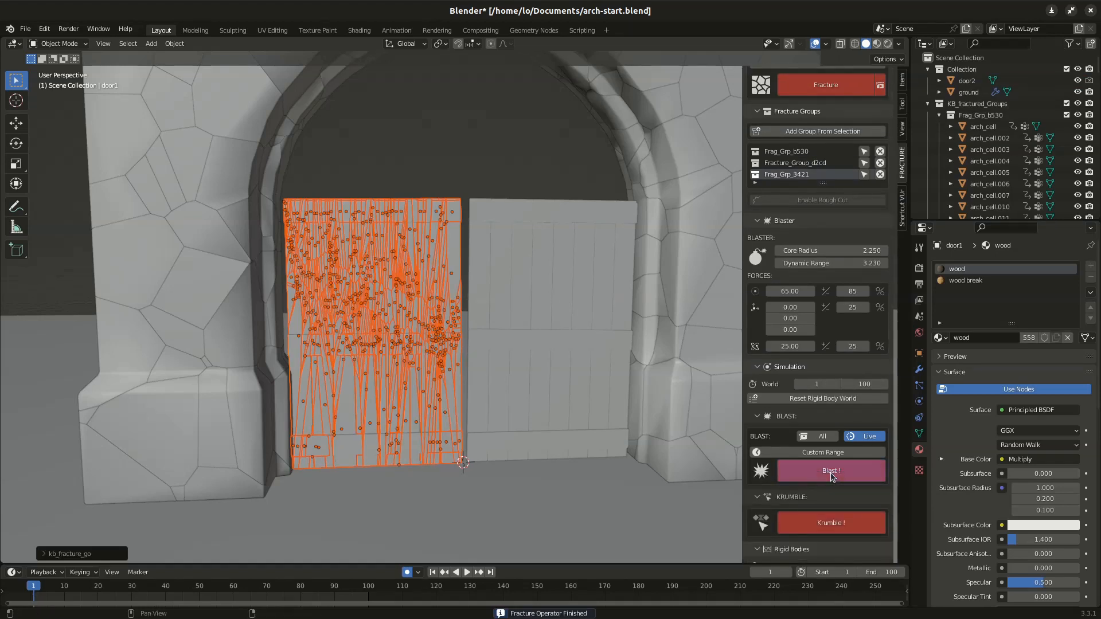
{"action": "left_click", "coordinate": [440, 397]}
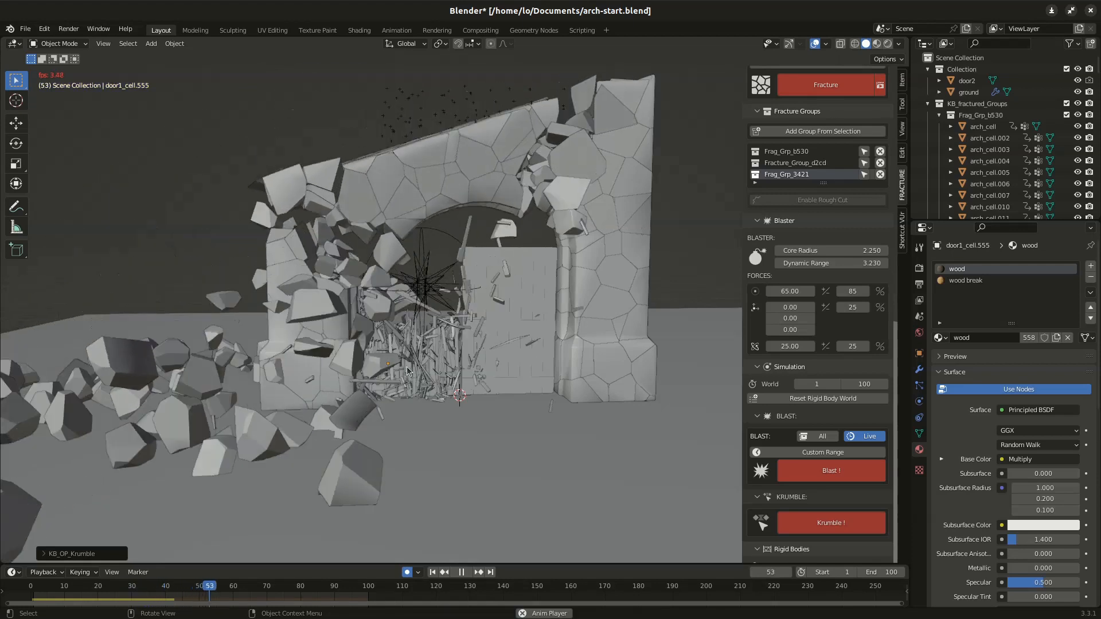
{"action": "left_click", "coordinate": [59, 588]}
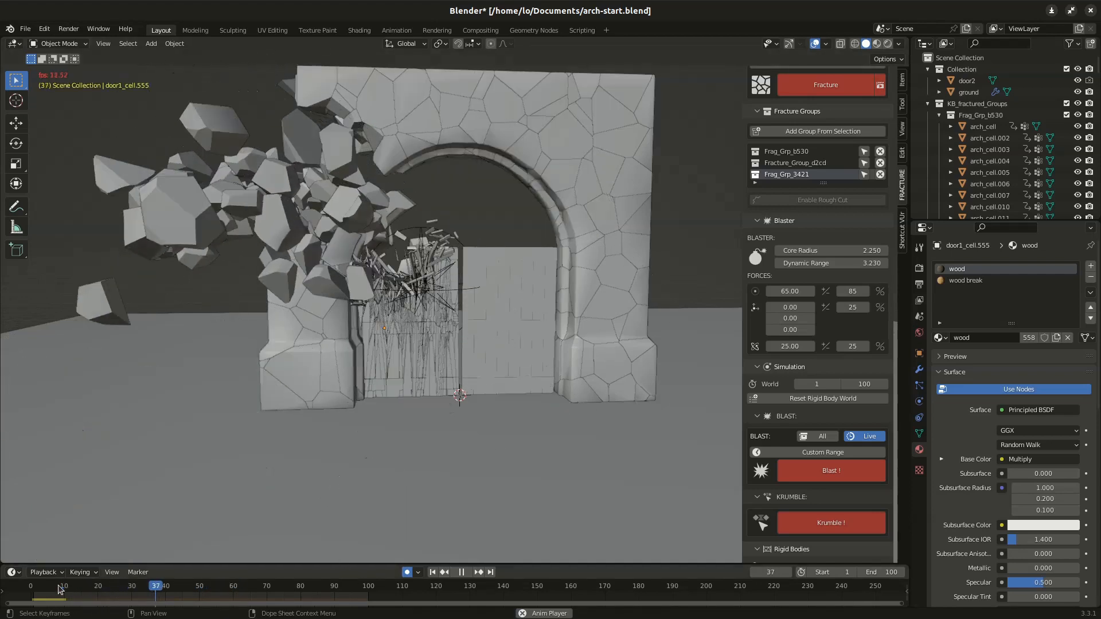
{"action": "key", "text": "space"}
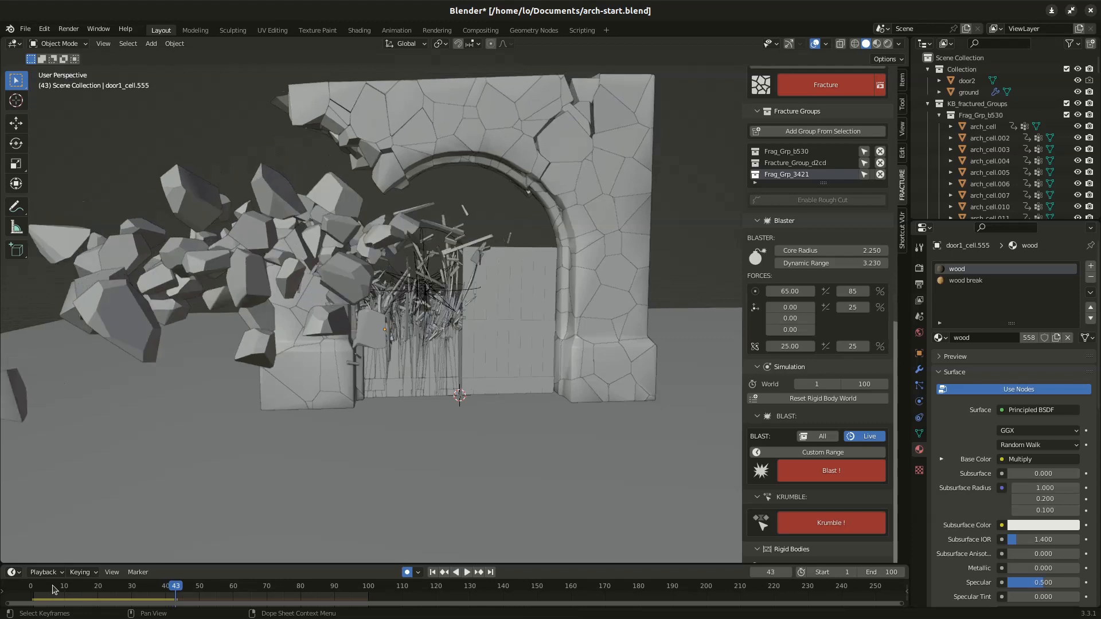
{"action": "left_click_drag", "start_coordinate": [52, 588], "coordinate": [36, 588]}
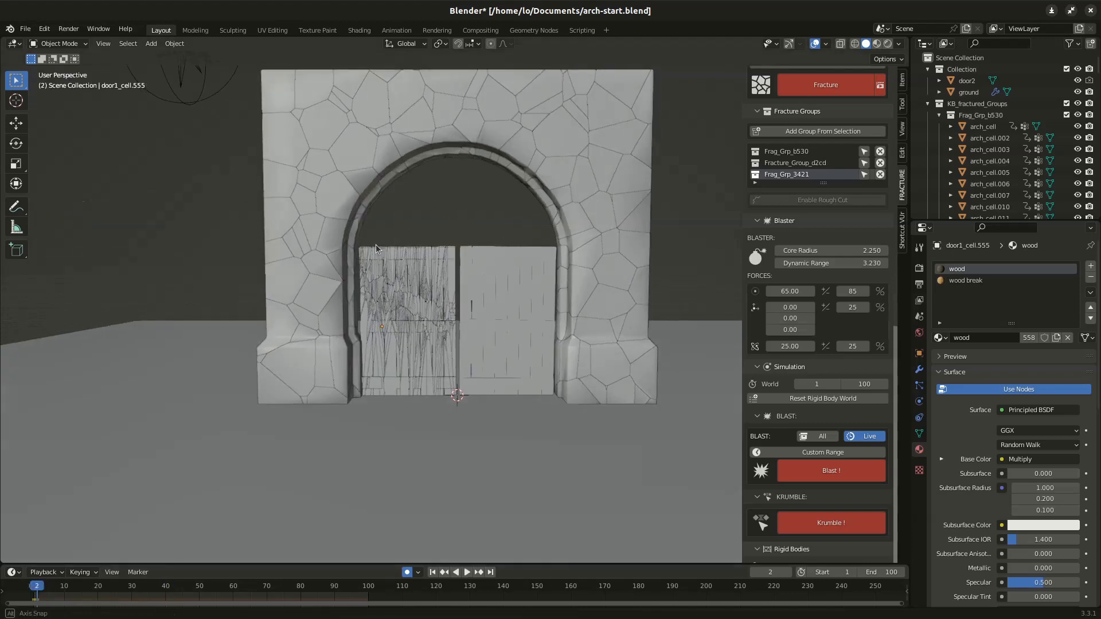
Step: Select a cluster of fragments along door1's upper edge and link them with fixed constraints
{"action": "scroll", "coordinate": [377, 244], "scroll_direction": "up", "scroll_amount": 2}
{"action": "left_click_drag", "start_coordinate": [389, 220], "coordinate": [432, 273]}
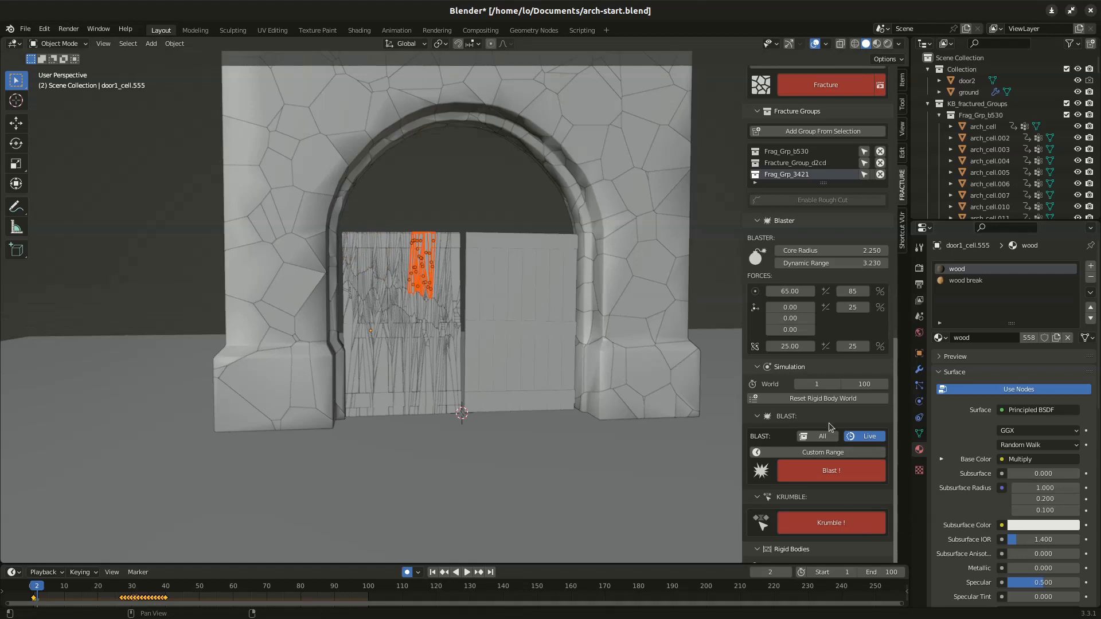
{"action": "scroll", "coordinate": [828, 422], "scroll_direction": "down", "scroll_amount": 5}
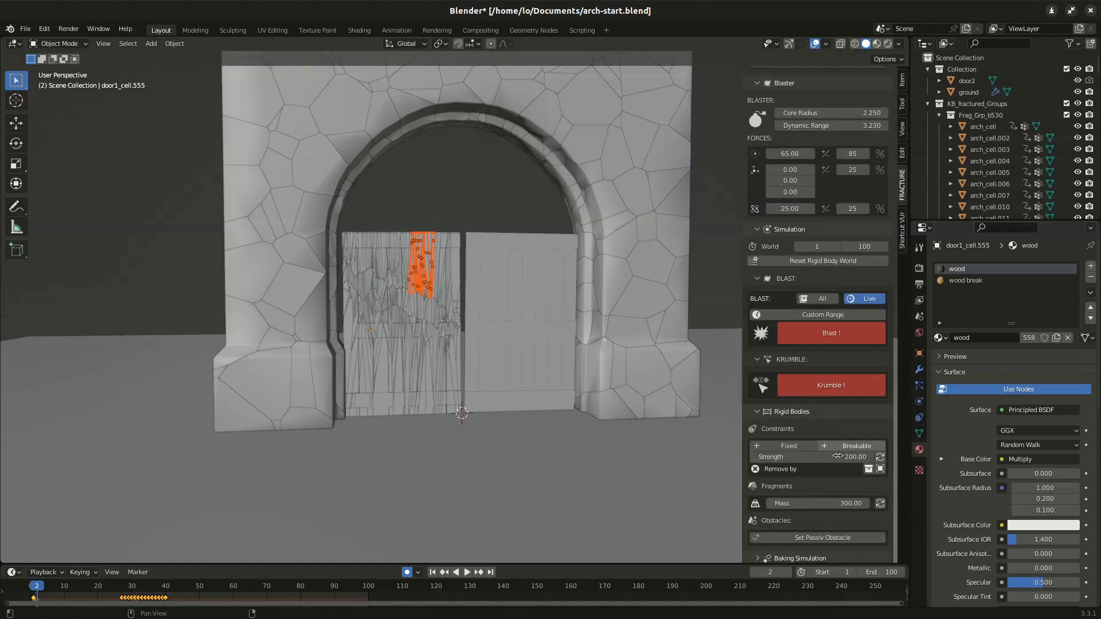
{"action": "left_click", "coordinate": [790, 446]}
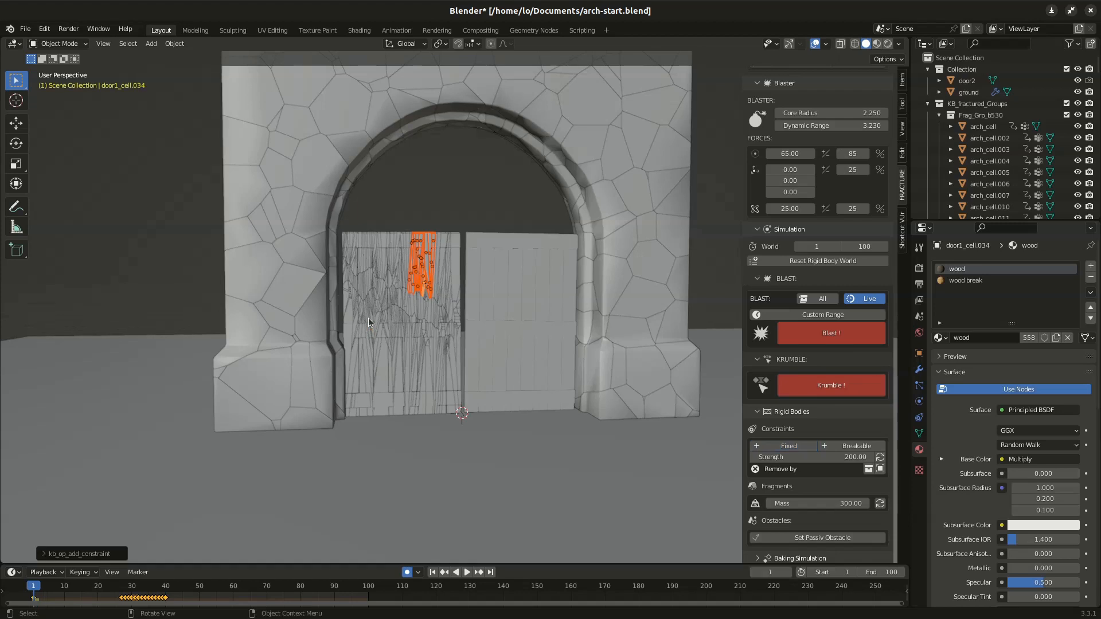
Step: Play and replay the simulation to check how the fixed splinter cluster moves, stopping at frame 20
{"action": "key", "text": "space"}
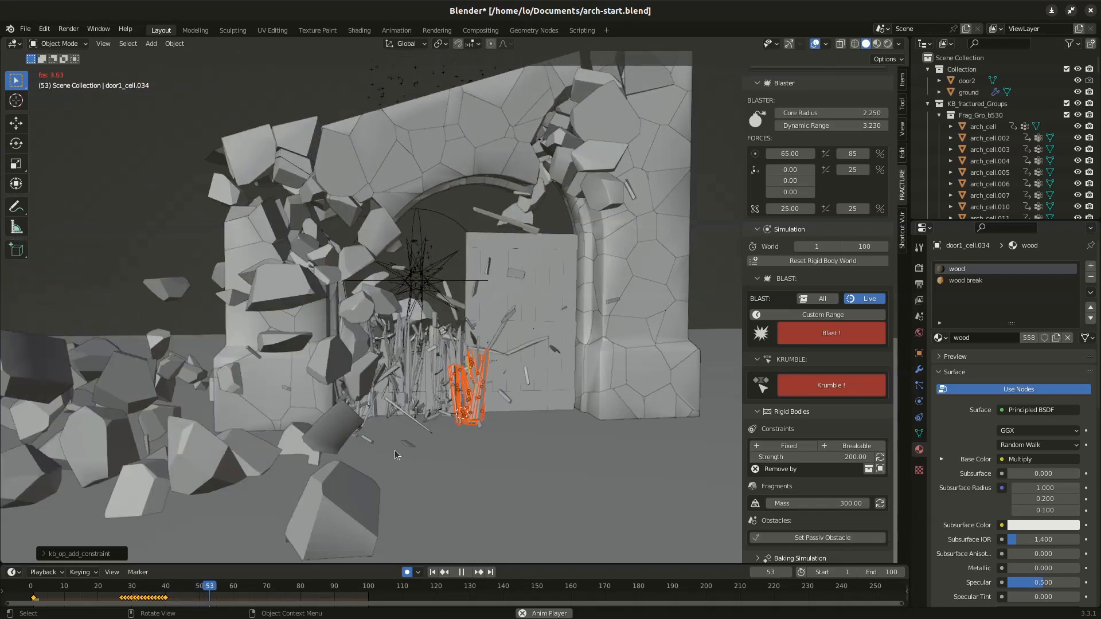
{"action": "left_click", "coordinate": [53, 589]}
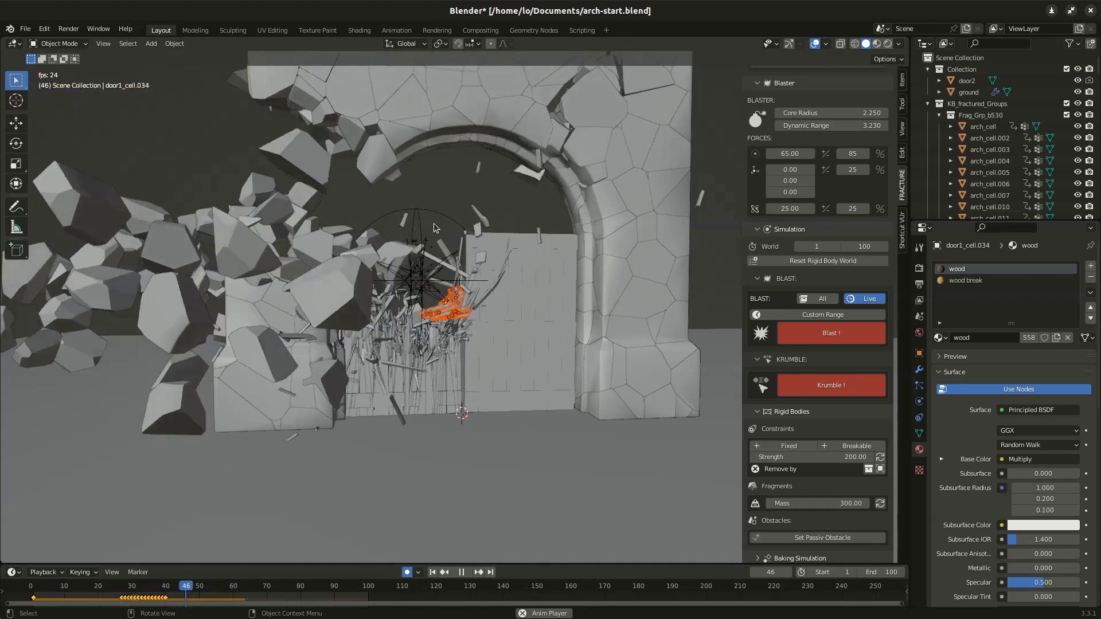
{"action": "left_click", "coordinate": [50, 592]}
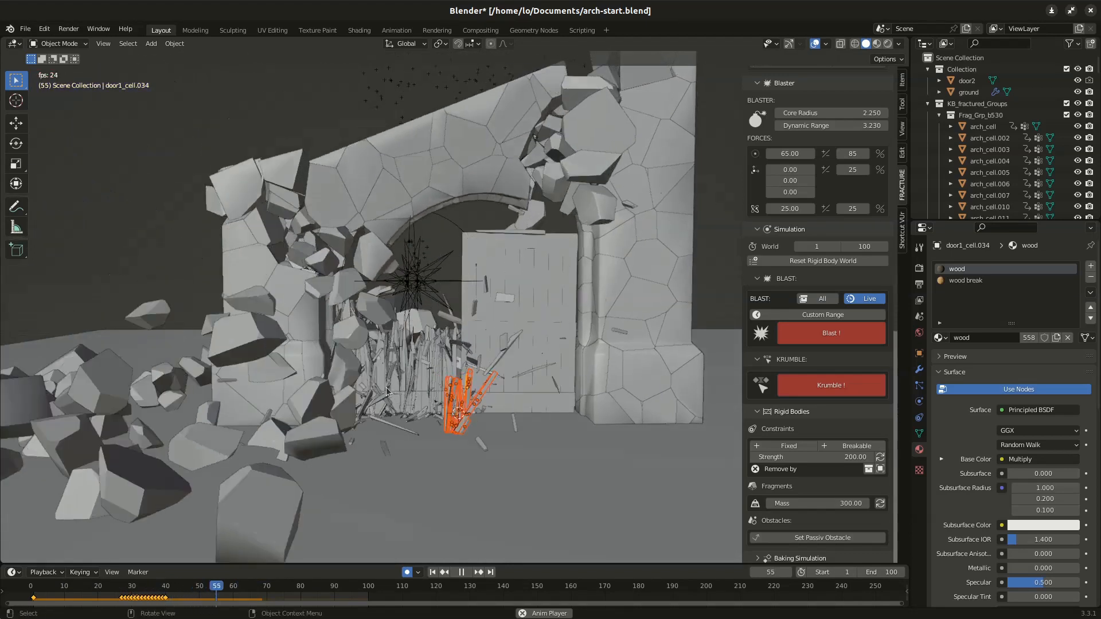
{"action": "left_click", "coordinate": [61, 593]}
{"action": "key", "text": "space"}
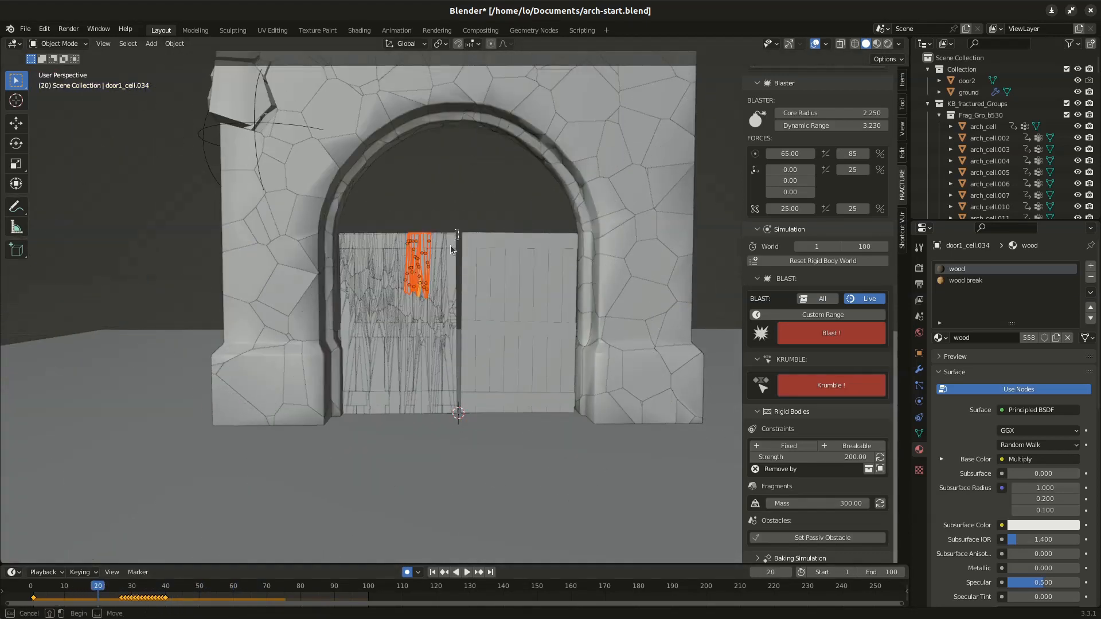
Step: Add breakable constraints to the fragments at door1's upper corner beside door2, and set the constraint strength to 5000
{"action": "left_click", "coordinate": [434, 274]}
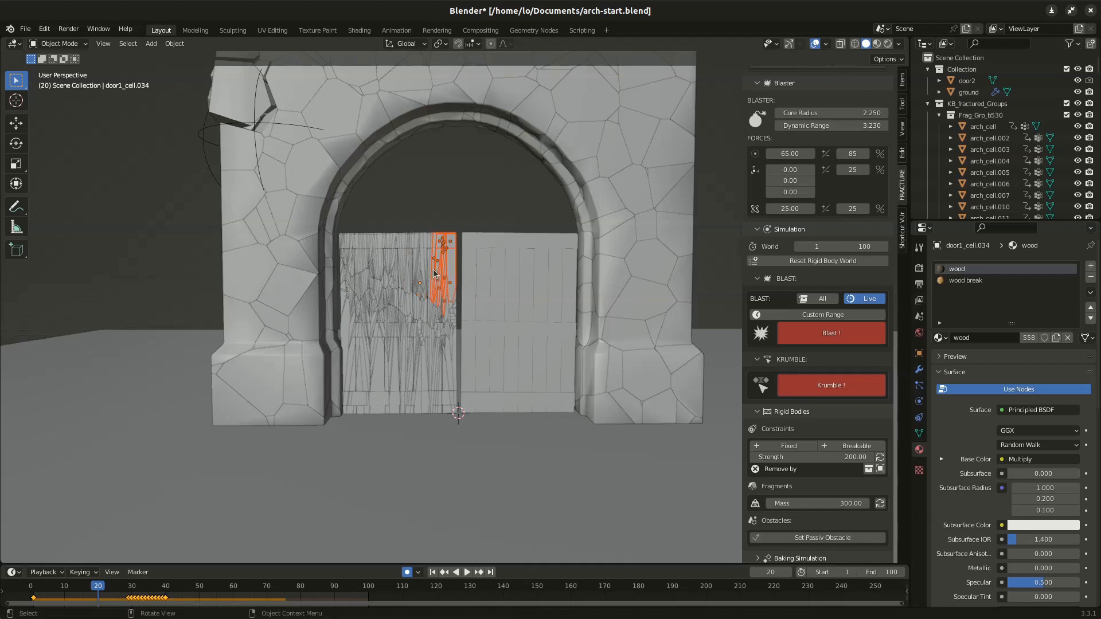
{"action": "left_click", "coordinate": [857, 447]}
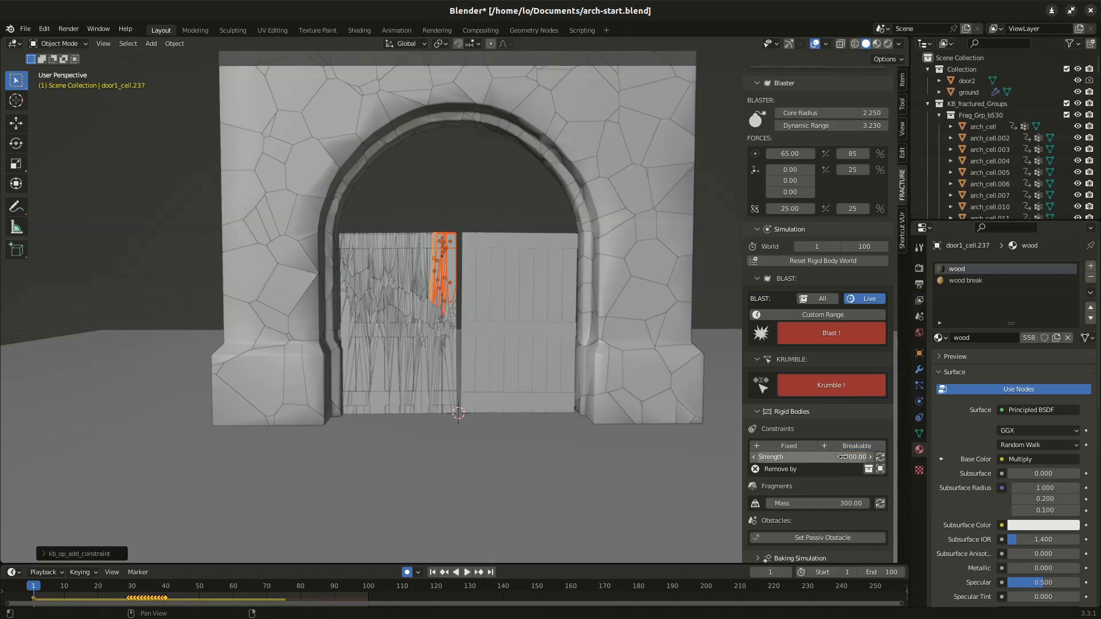
{"action": "left_click", "coordinate": [842, 457]}
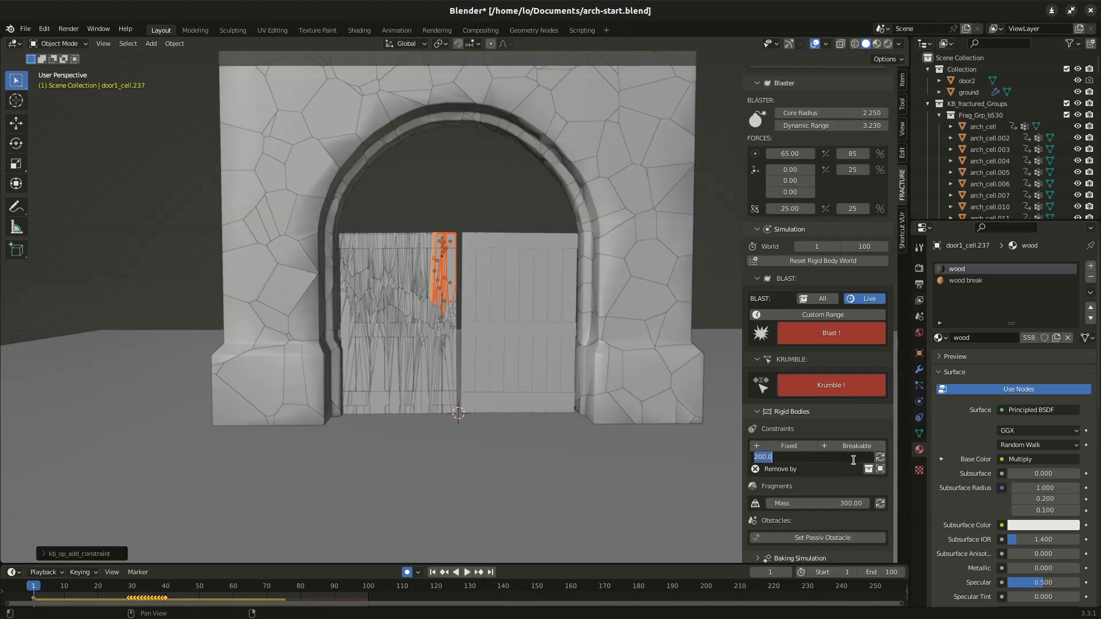
{"action": "type", "text": "500"}
{"action": "key", "text": "Return"}
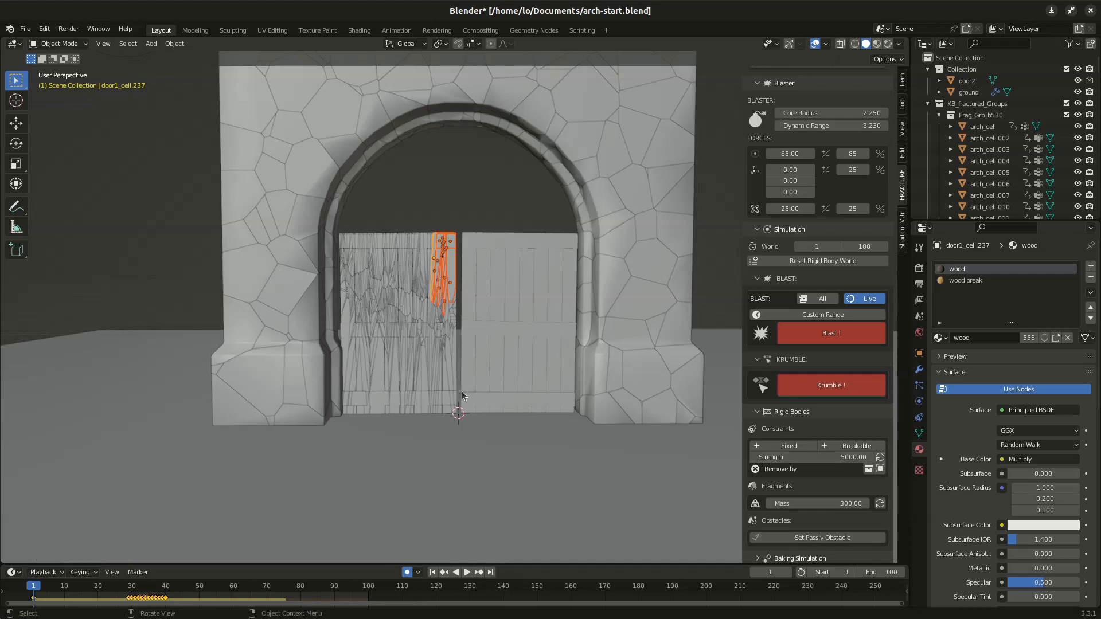
Step: Replay the simulation to examine how the breakable splinter cluster breaks, and move the playhead to frame 35
{"action": "key", "text": "space"}
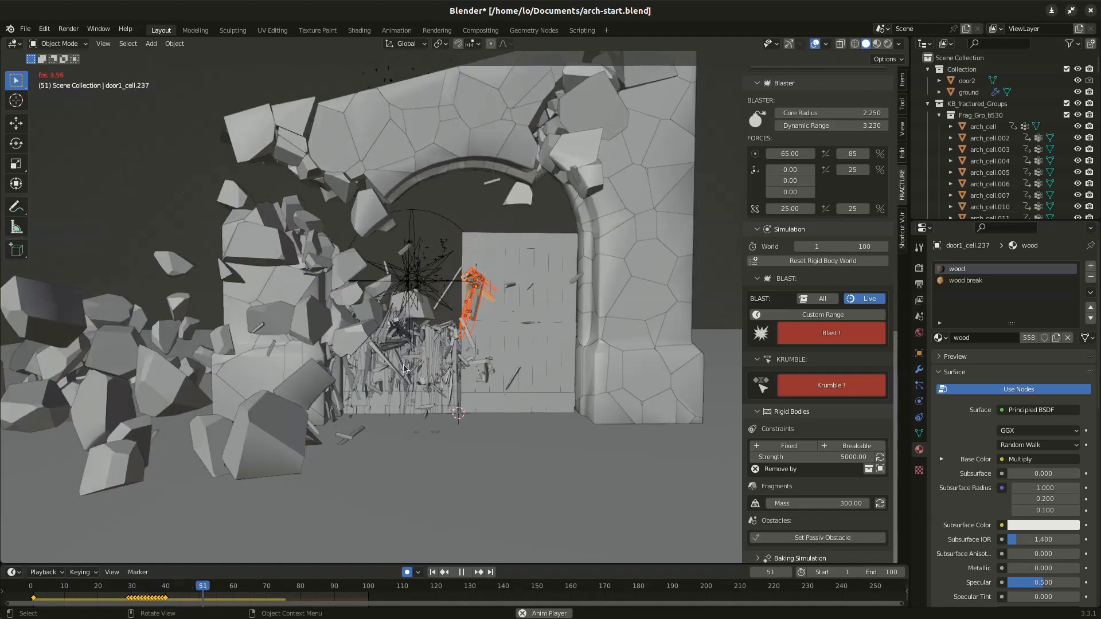
{"action": "left_click", "coordinate": [62, 590]}
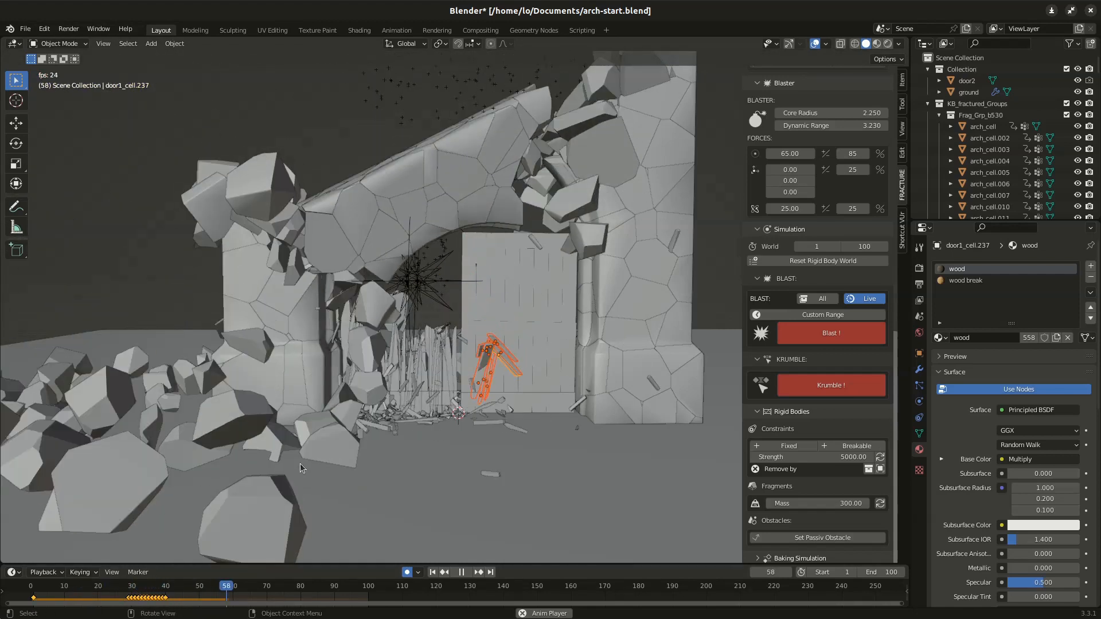
{"action": "key", "text": "space"}
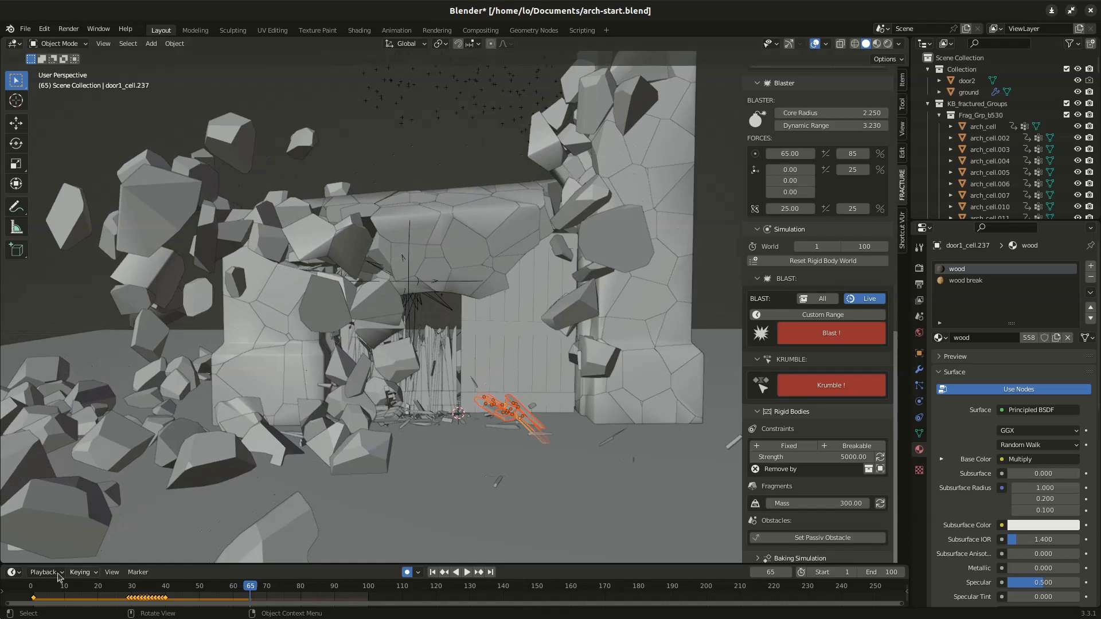
{"action": "left_click", "coordinate": [29, 587]}
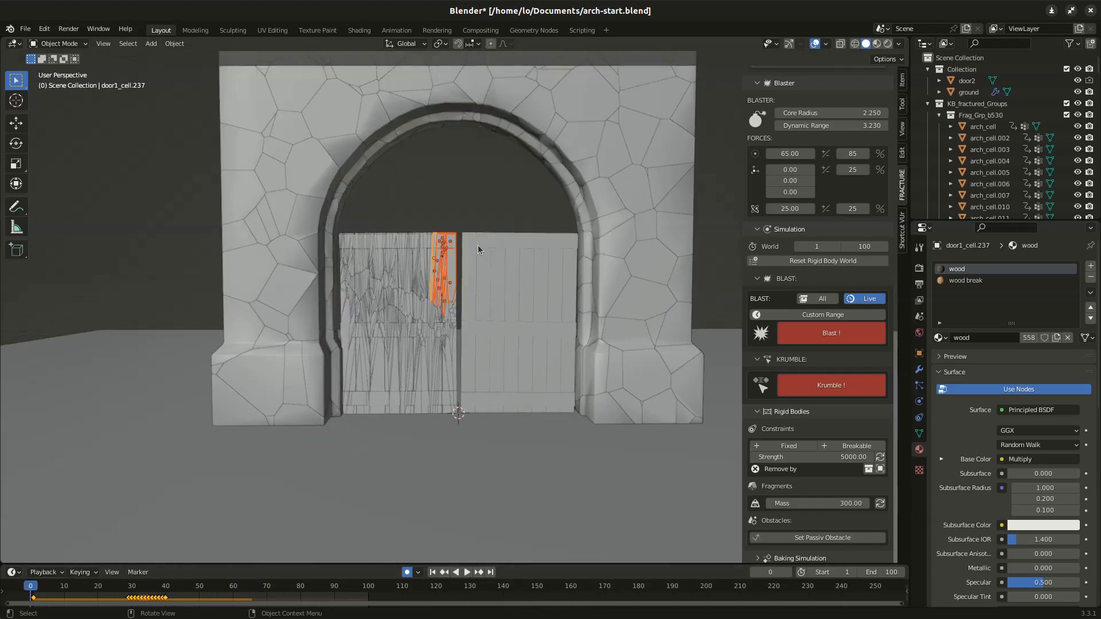
{"action": "key", "text": "space"}
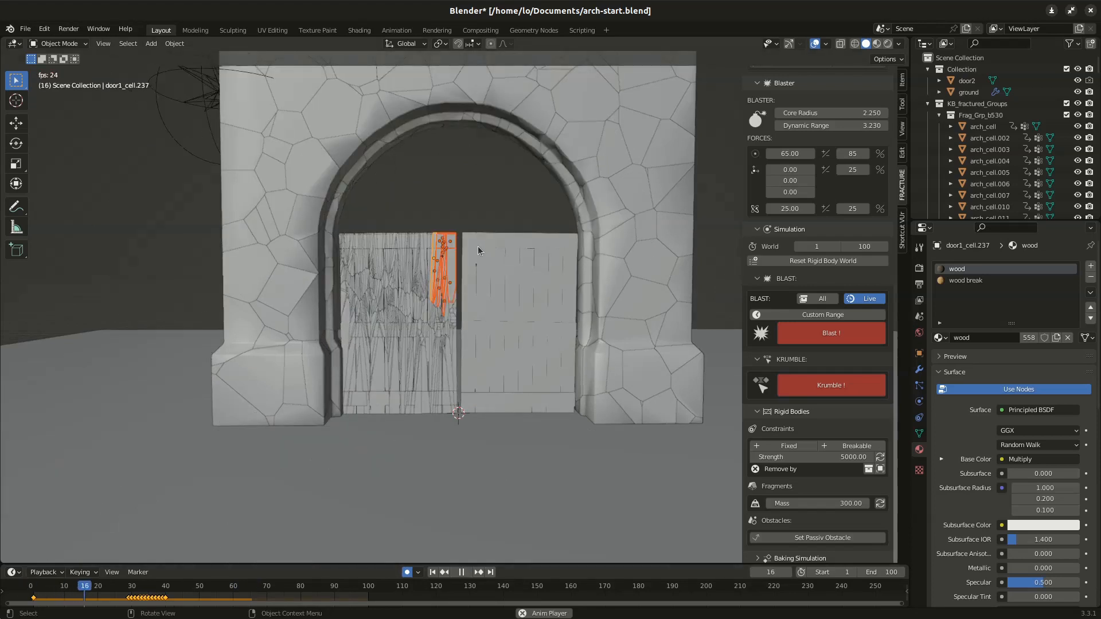
{"action": "key", "text": "space"}
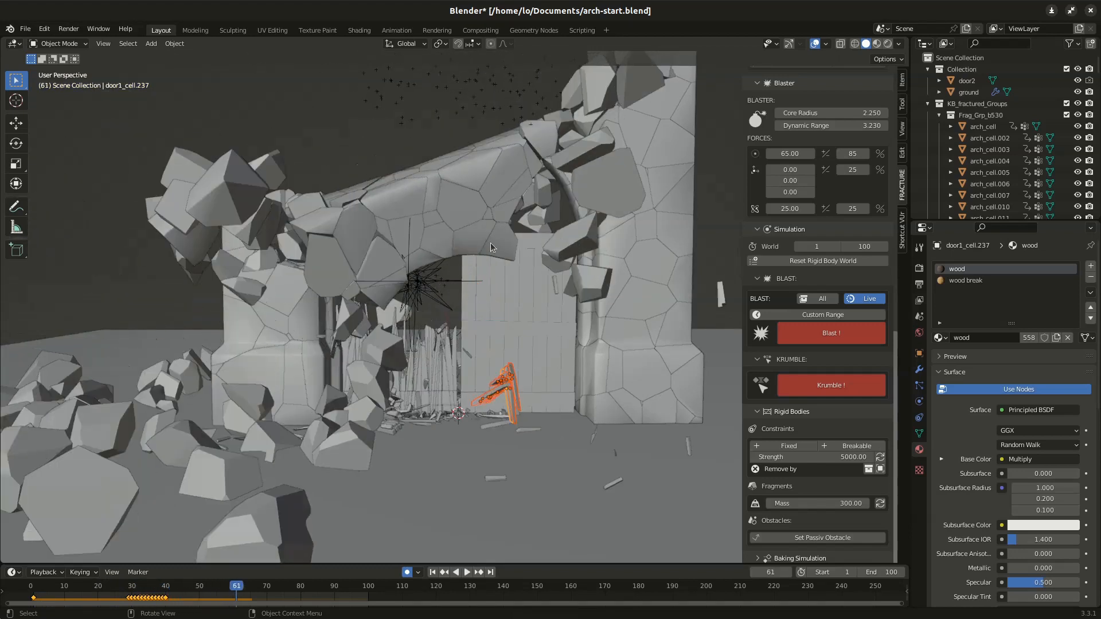
{"action": "left_click_drag", "start_coordinate": [167, 584], "coordinate": [149, 586]}
Step: Select door2 and draw jagged annotation strokes across its upper planks
{"action": "left_click", "coordinate": [537, 264]}
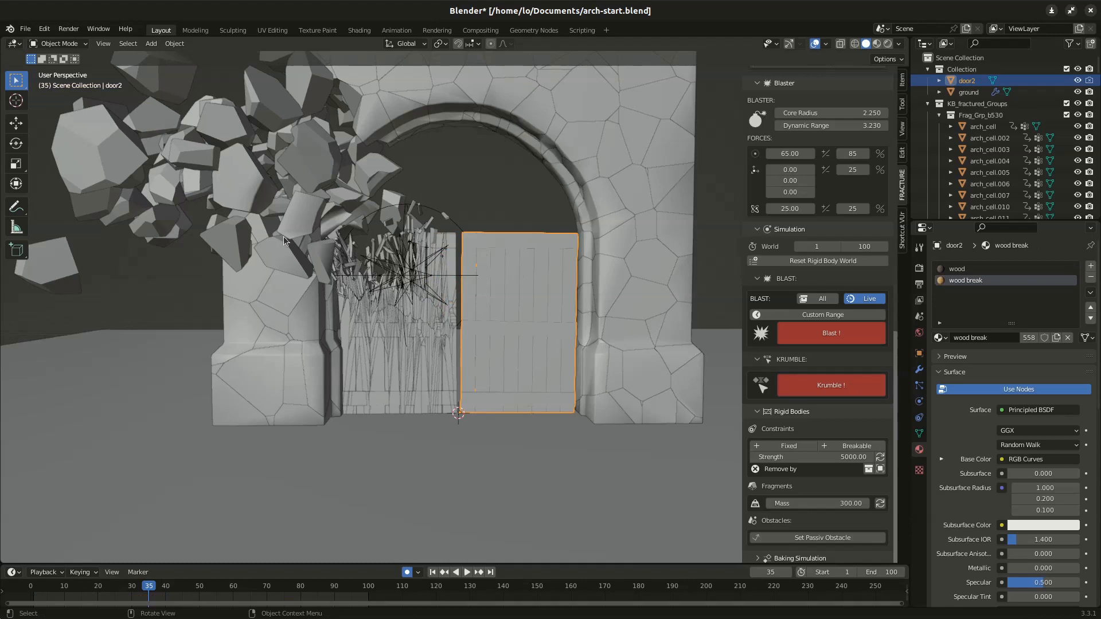
{"action": "left_click", "coordinate": [16, 206]}
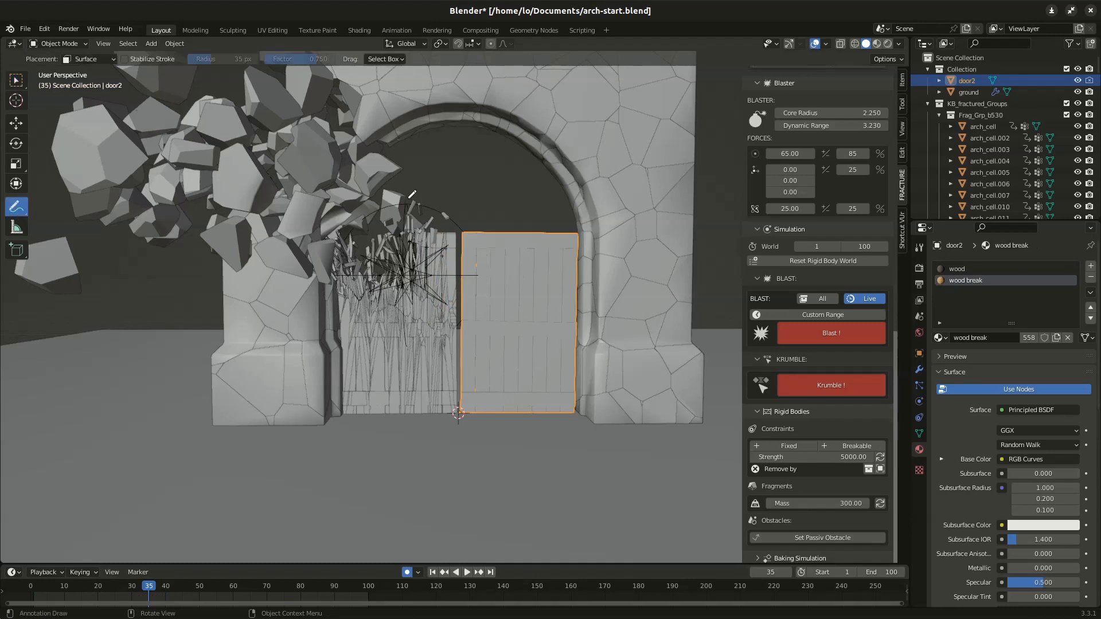
{"action": "mouse_move", "coordinate": [469, 263]}
{"action": "left_mouse_down"}
{"action": "mouse_move", "coordinate": [486, 275]}
{"action": "mouse_move", "coordinate": [489, 302]}
{"action": "left_mouse_up"}
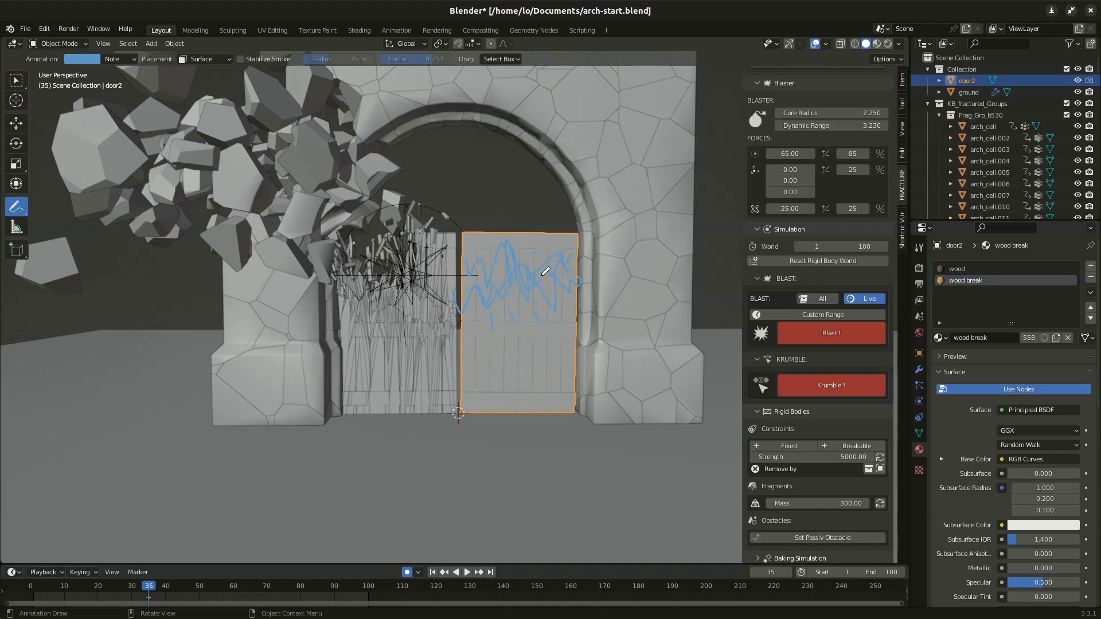
Step: Set the fracture count to 200, fracture door2 along the annotation strokes, and return to the selection tool
{"action": "scroll", "coordinate": [834, 256], "scroll_direction": "up", "scroll_amount": 8}
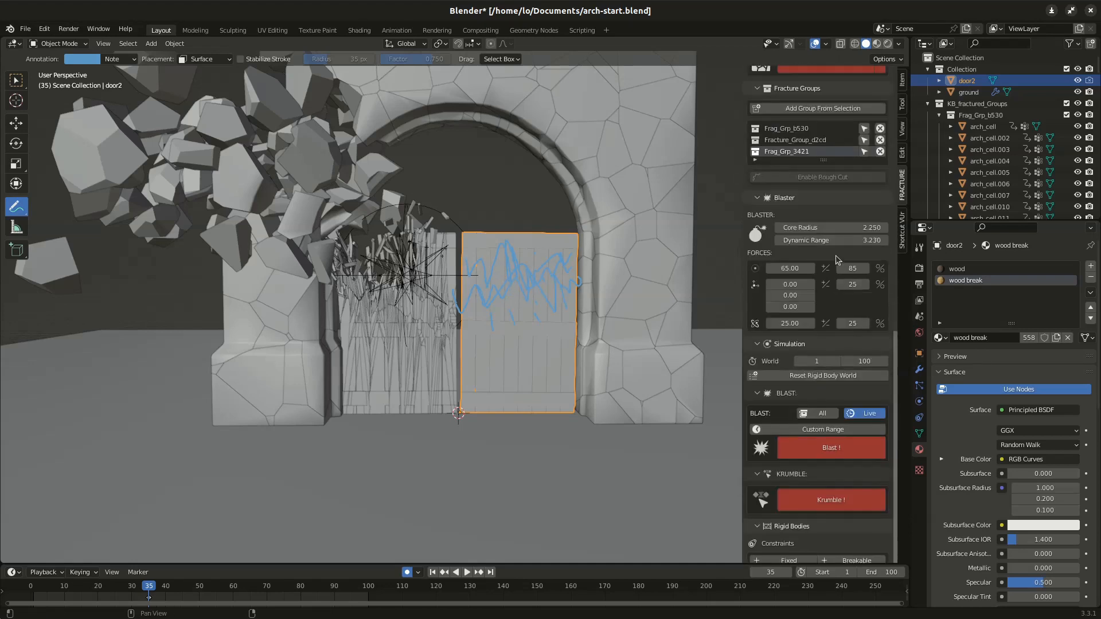
{"action": "left_click", "coordinate": [852, 155]}
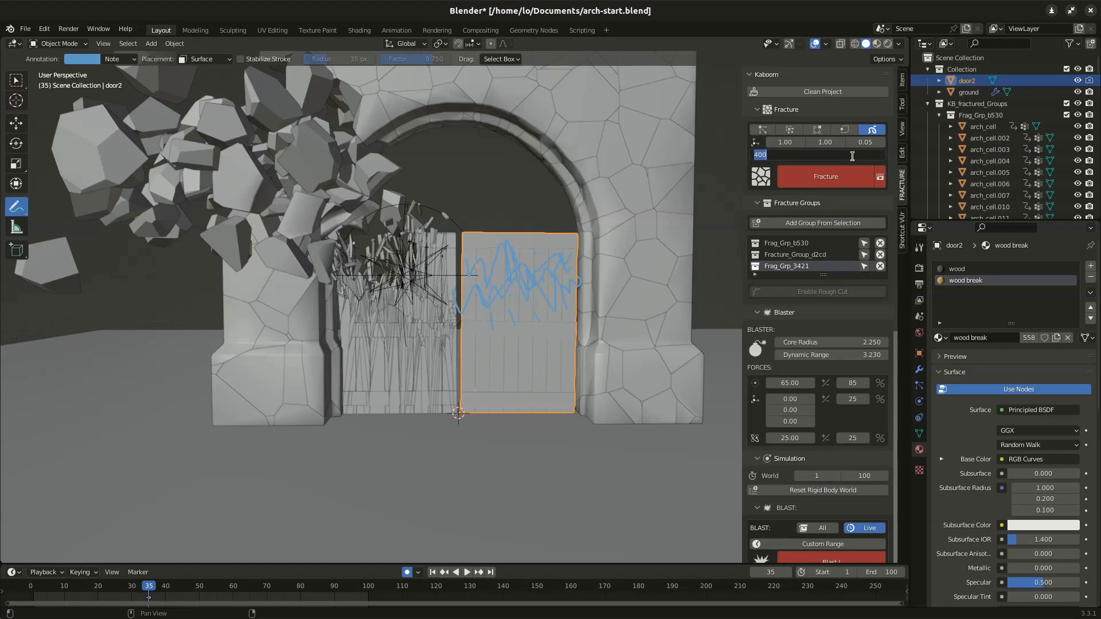
{"action": "type", "text": "200"}
{"action": "key", "text": "Return"}
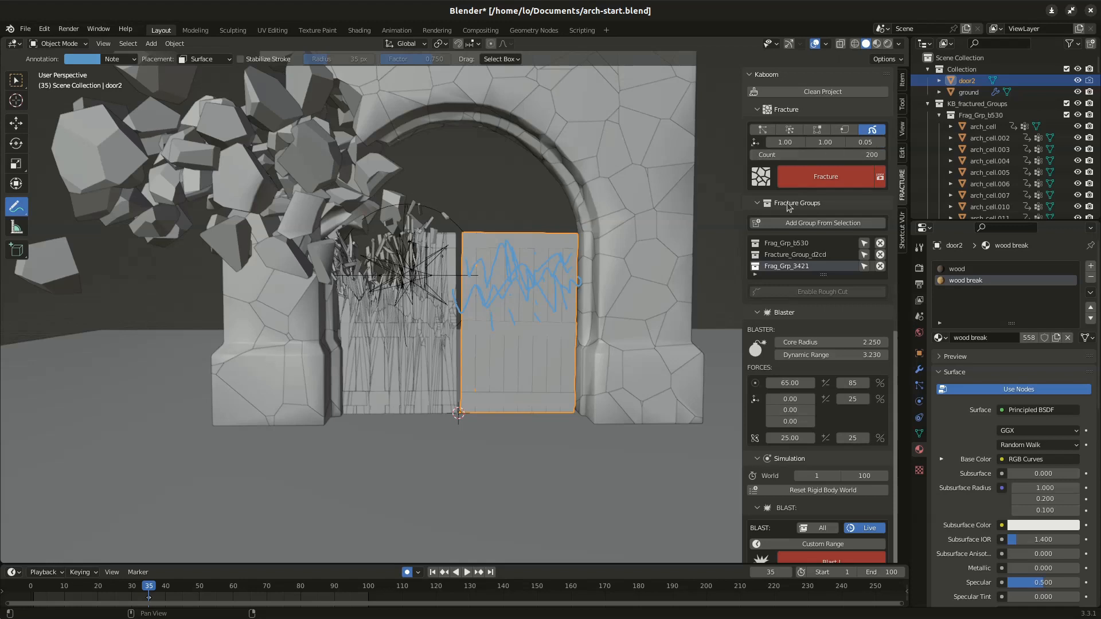
{"action": "left_click", "coordinate": [828, 179]}
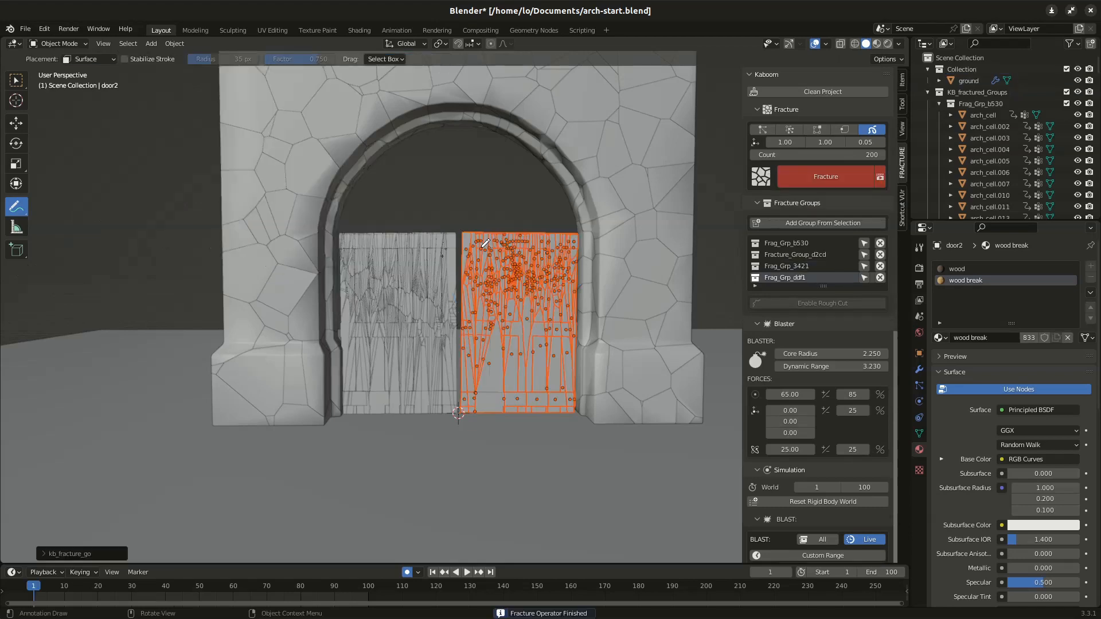
{"action": "left_click", "coordinate": [16, 81]}
Step: Play the simulation to frame 60 and apply Krumble to the door2 fragments at that frame
{"action": "scroll", "coordinate": [859, 518], "scroll_direction": "down", "scroll_amount": 1}
{"action": "scroll", "coordinate": [859, 517], "scroll_direction": "down", "scroll_amount": 7}
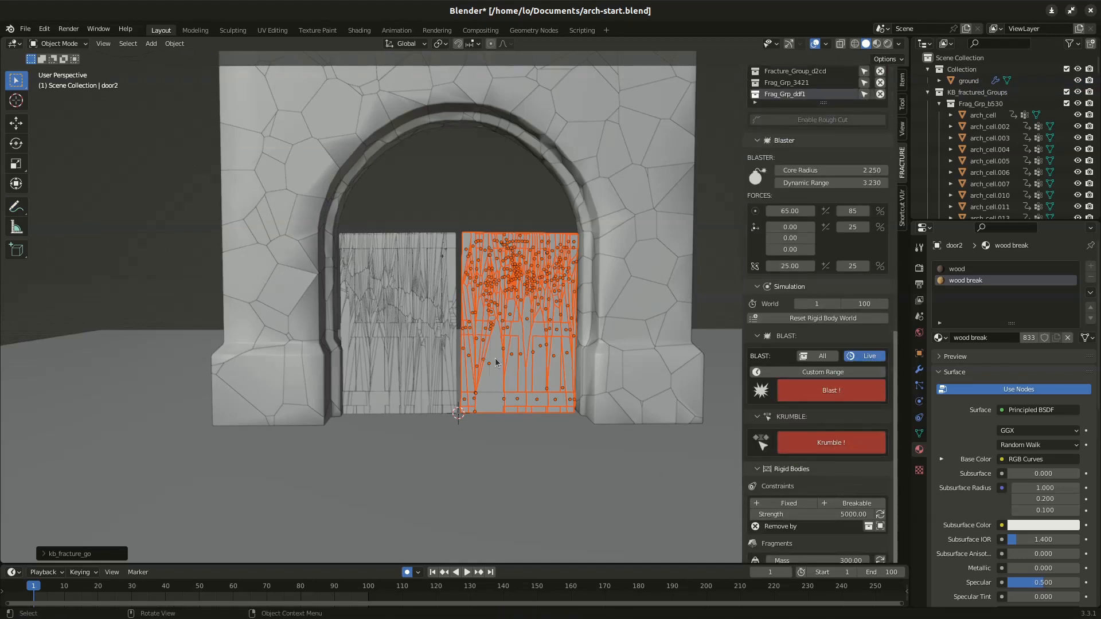
{"action": "key", "text": "space"}
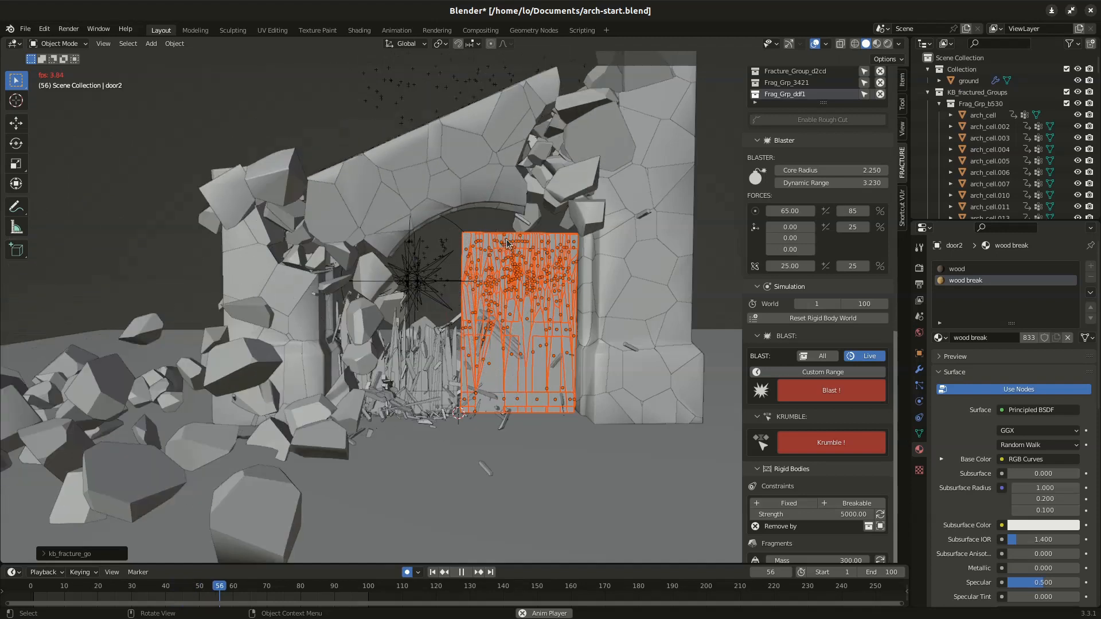
{"action": "key", "text": "space"}
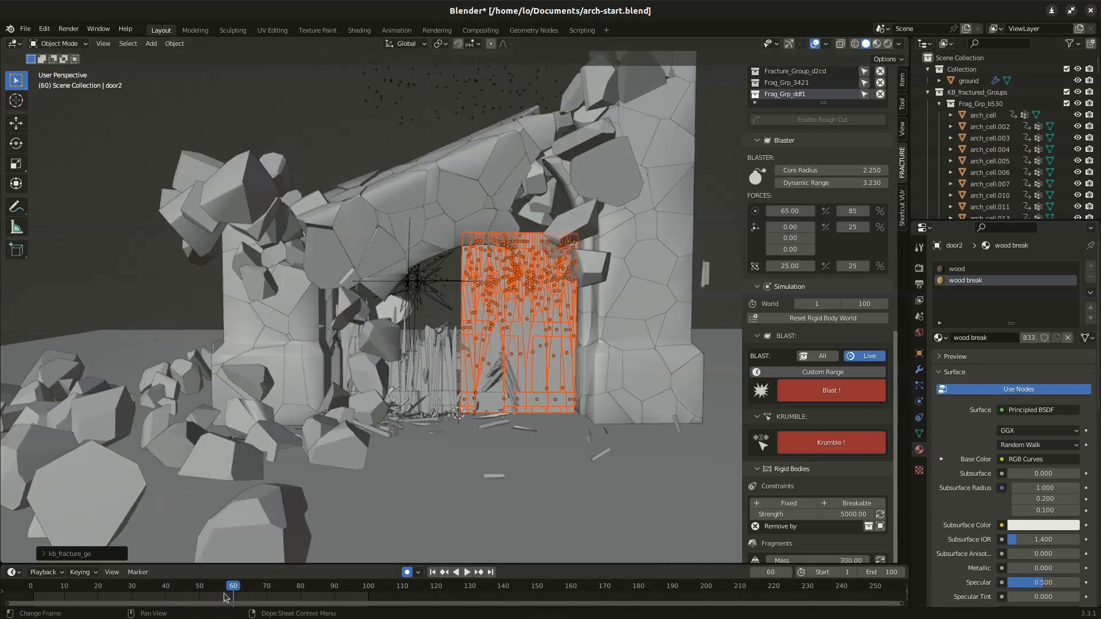
{"action": "left_click", "coordinate": [833, 439]}
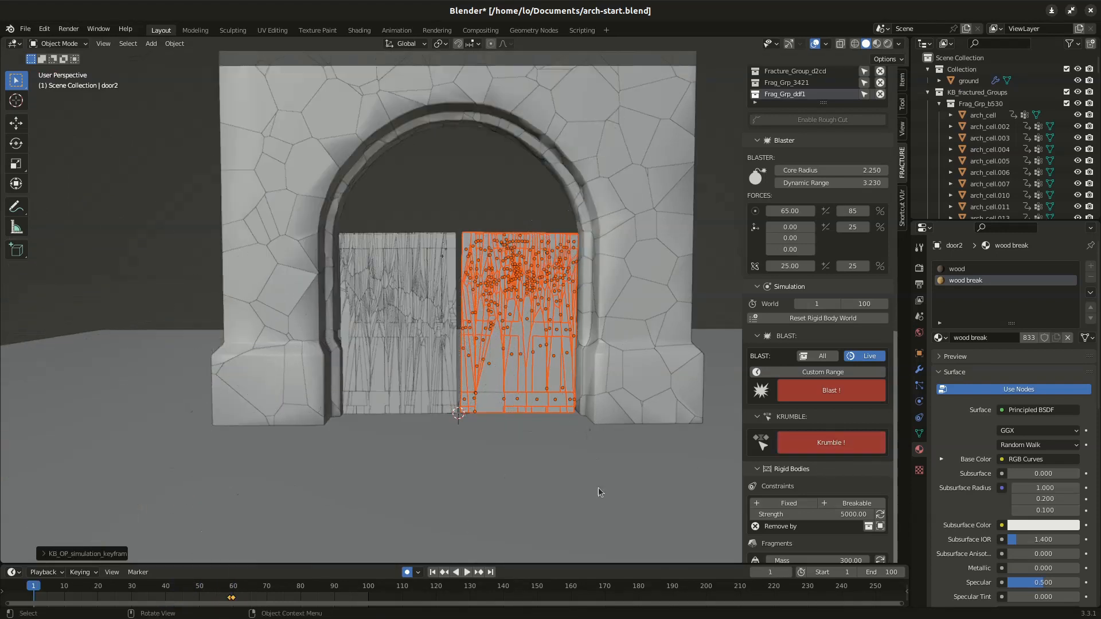
Step: Move the door2 fragments' Krumble keyframes about two frames earlier on the timeline and replay the simulation
{"action": "key", "text": "g"}
{"action": "left_click", "coordinate": [251, 598]}
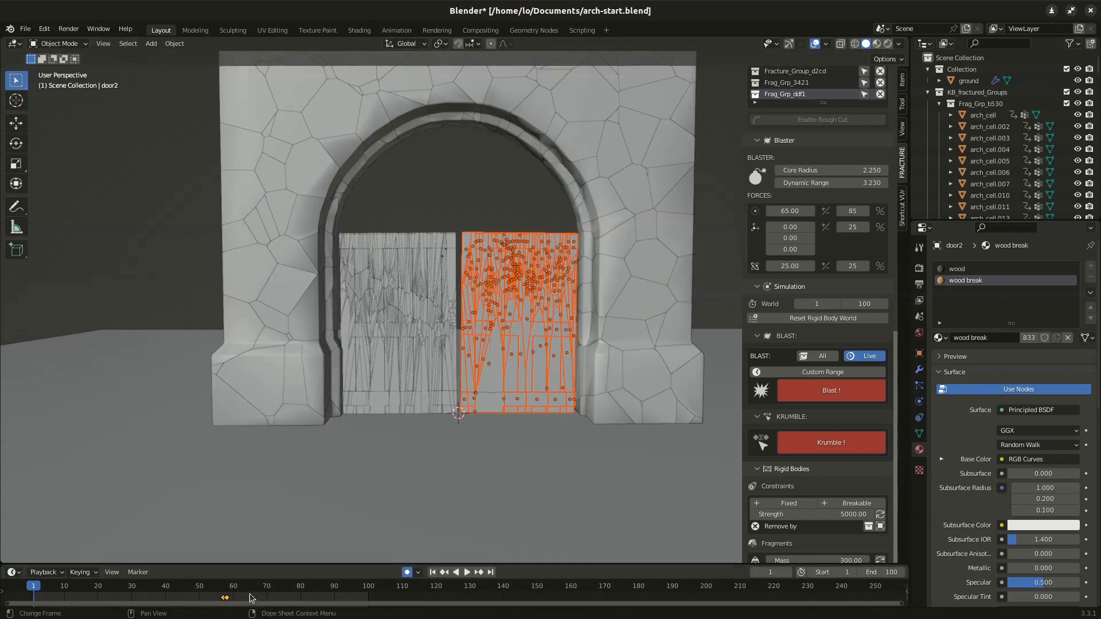
{"action": "key", "text": "space"}
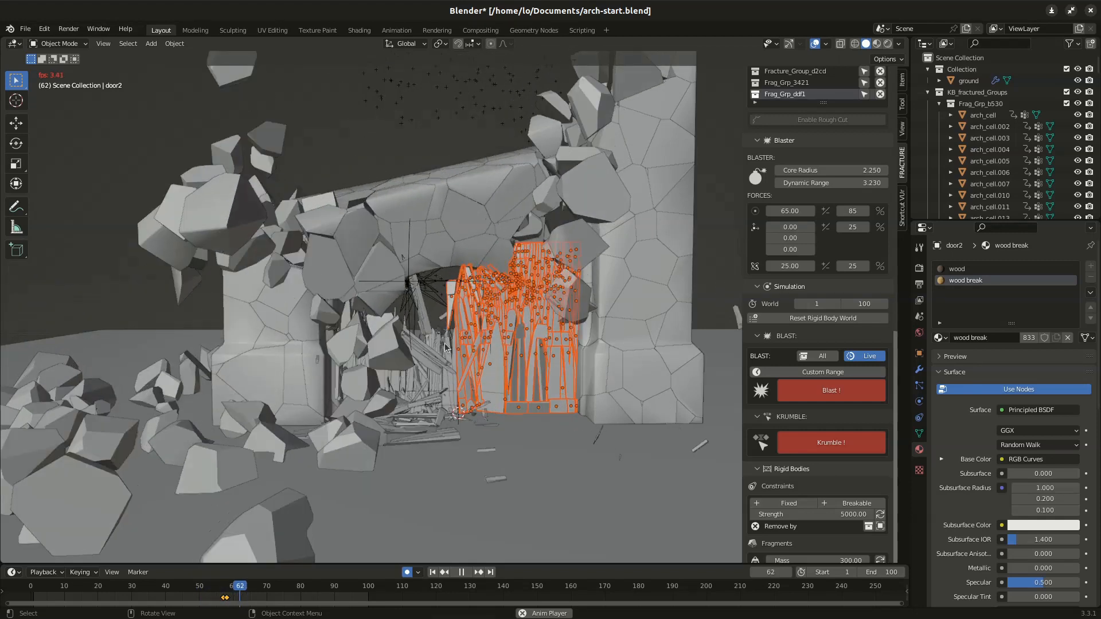
Step: Stop the simulation around frame 68 and switch the viewport to Material Preview shading
{"action": "middle_click_drag", "start_coordinate": [446, 346], "coordinate": [516, 323]}
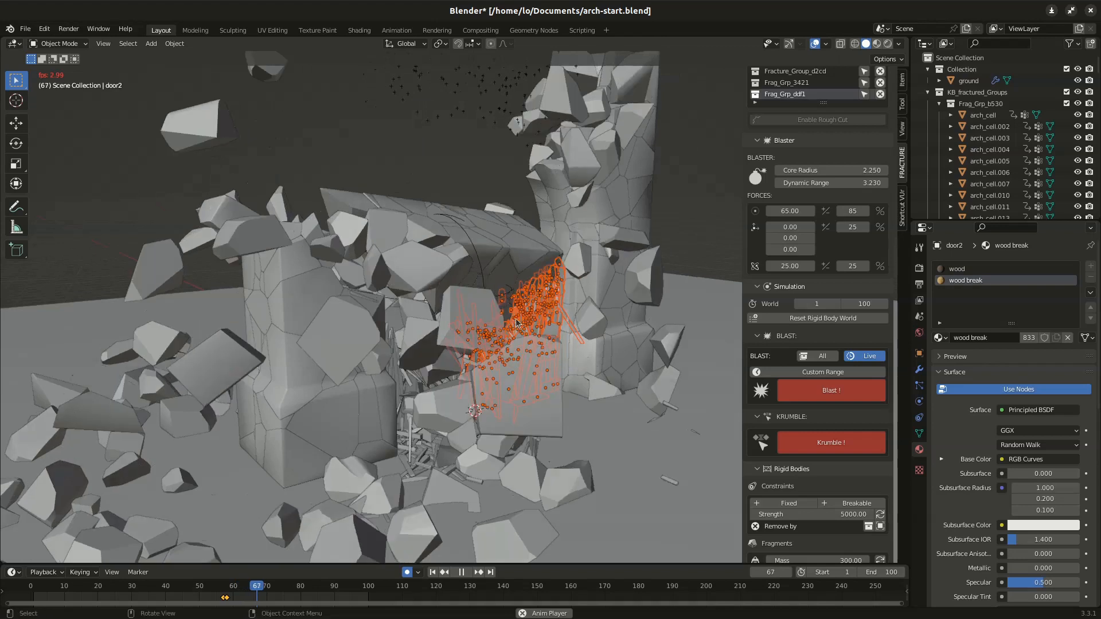
{"action": "key", "text": "space"}
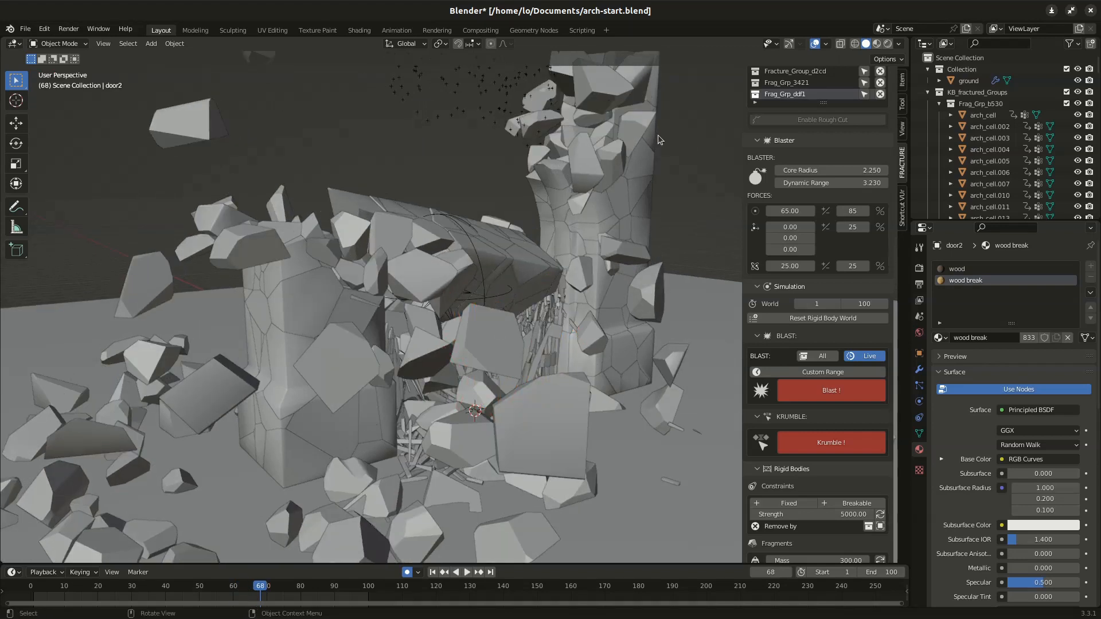
{"action": "left_click", "coordinate": [877, 45]}
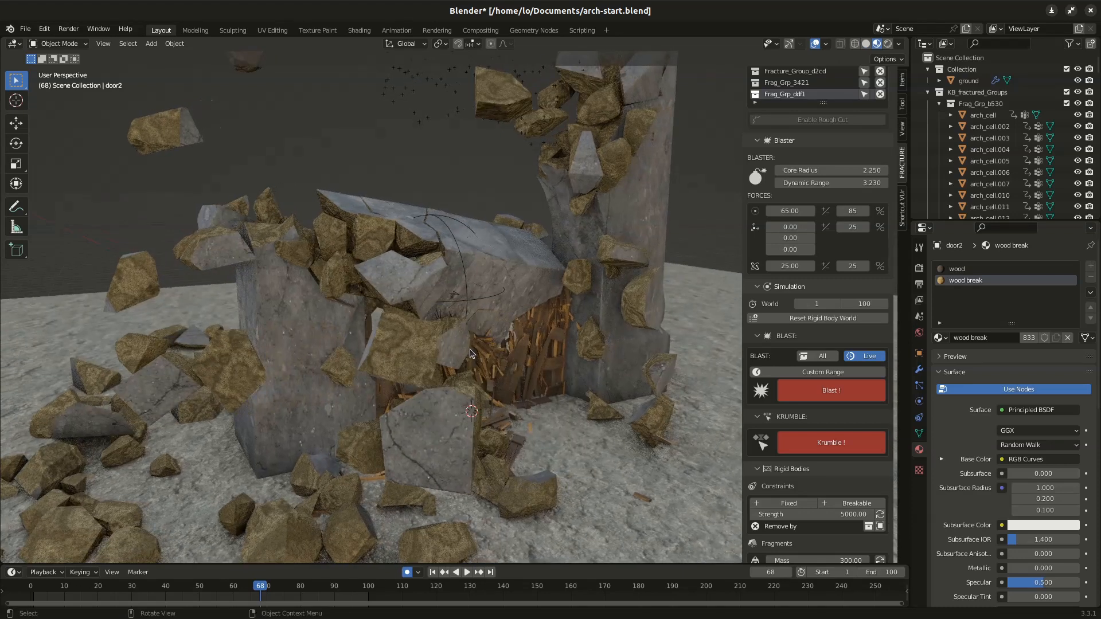
{"action": "scroll", "coordinate": [469, 348], "scroll_direction": "down", "scroll_amount": 2}
Step: Play the simulation from frame 15 to 35 and examine the arch fragments and door splinters up close
{"action": "left_click", "coordinate": [81, 590]}
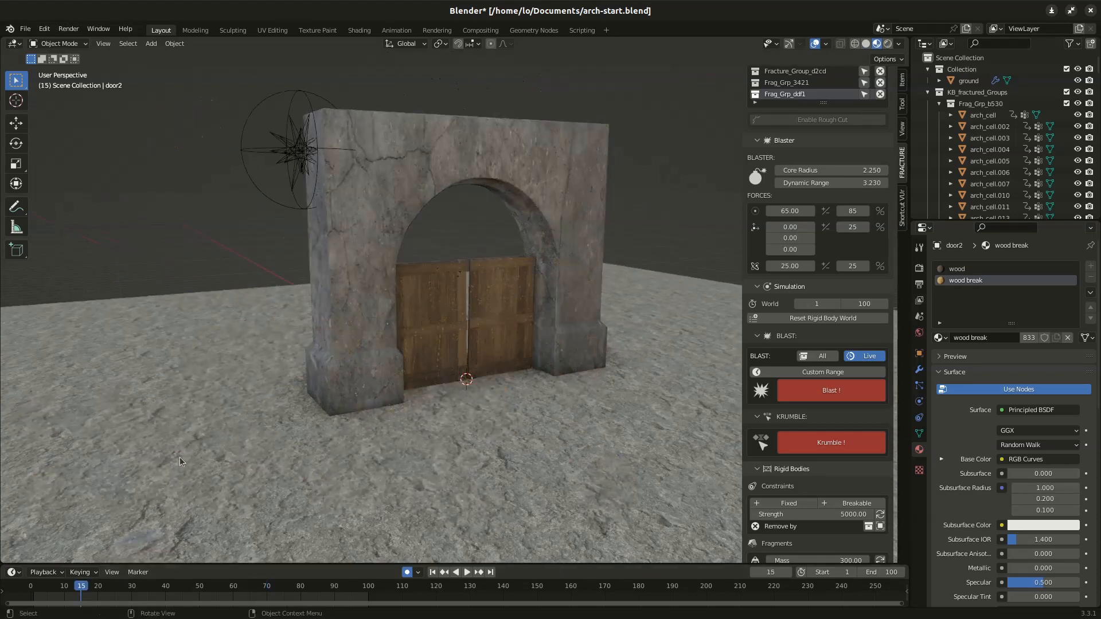
{"action": "key", "text": "space"}
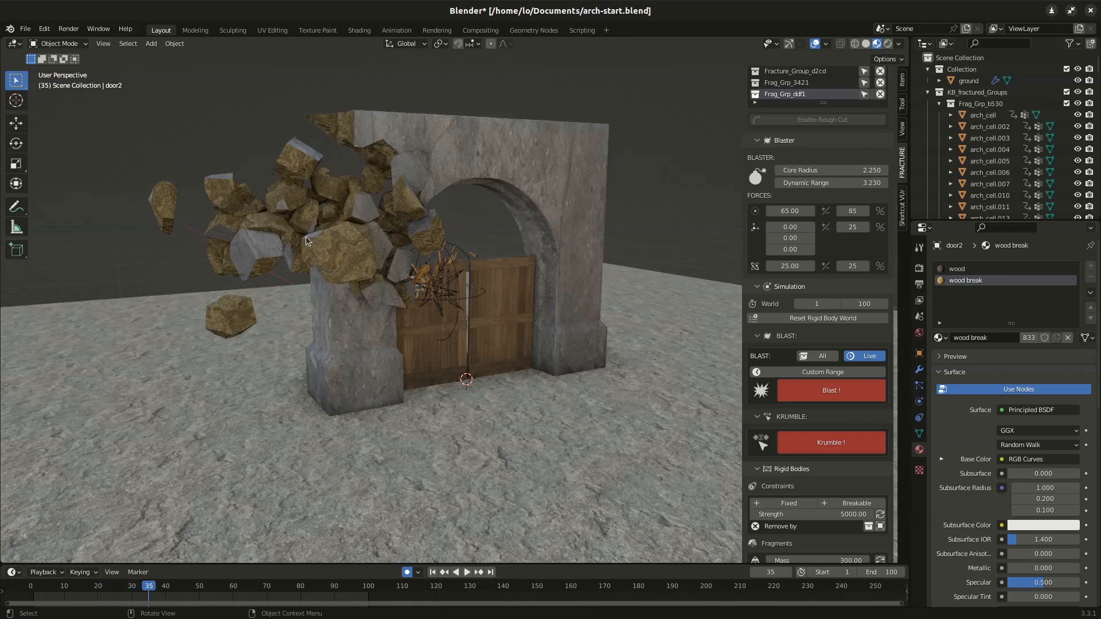
{"action": "left_click", "coordinate": [344, 267]}
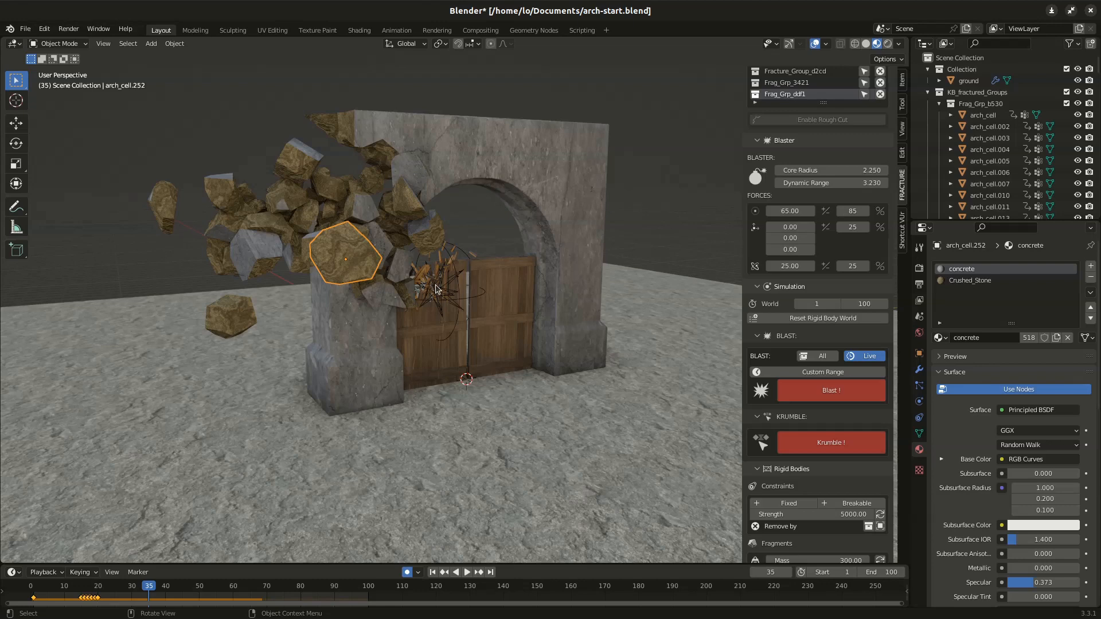
{"action": "scroll", "coordinate": [435, 288], "scroll_direction": "up", "scroll_amount": 5}
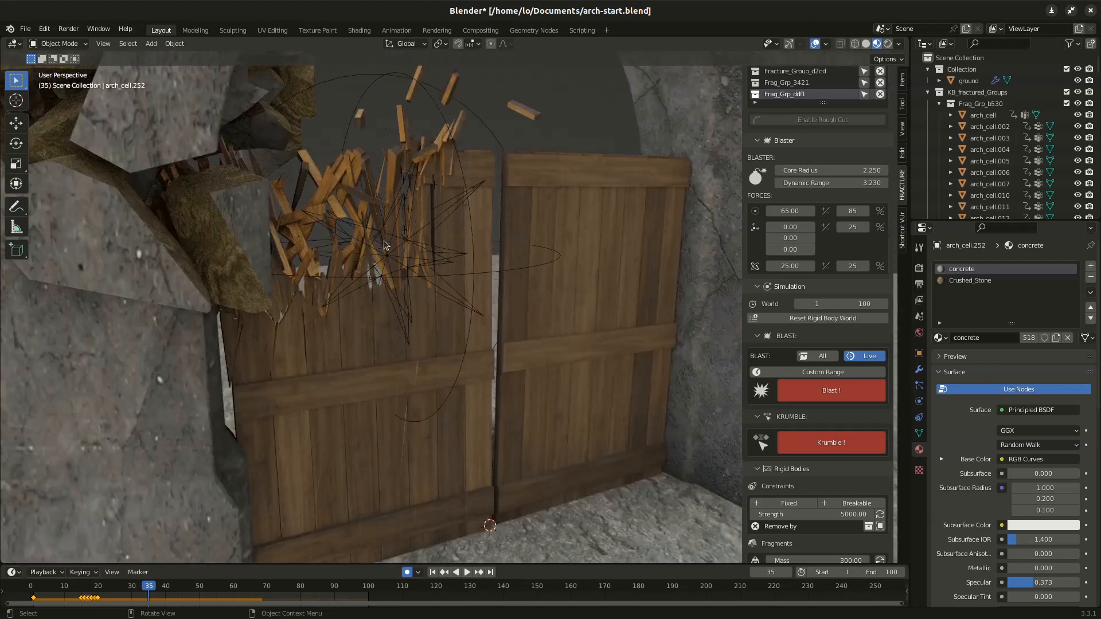
{"action": "scroll", "coordinate": [385, 230], "scroll_direction": "up", "scroll_amount": 2}
{"action": "scroll", "coordinate": [383, 223], "scroll_direction": "down", "scroll_amount": 6}
Step: Play the rest of the collapse, replay it from an early frame, and return to frame 2
{"action": "key", "text": "space"}
{"action": "middle_click_drag", "start_coordinate": [404, 219], "coordinate": [484, 281]}
{"action": "key", "text": "space"}
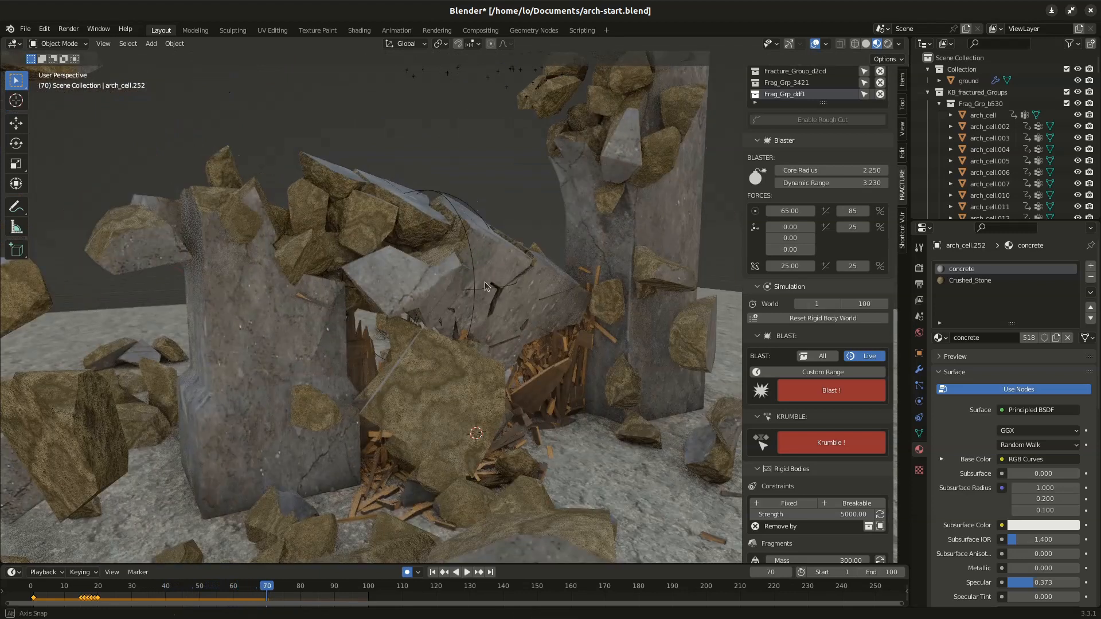
{"action": "key", "text": "space"}
{"action": "scroll", "coordinate": [484, 281], "scroll_direction": "down", "scroll_amount": 2}
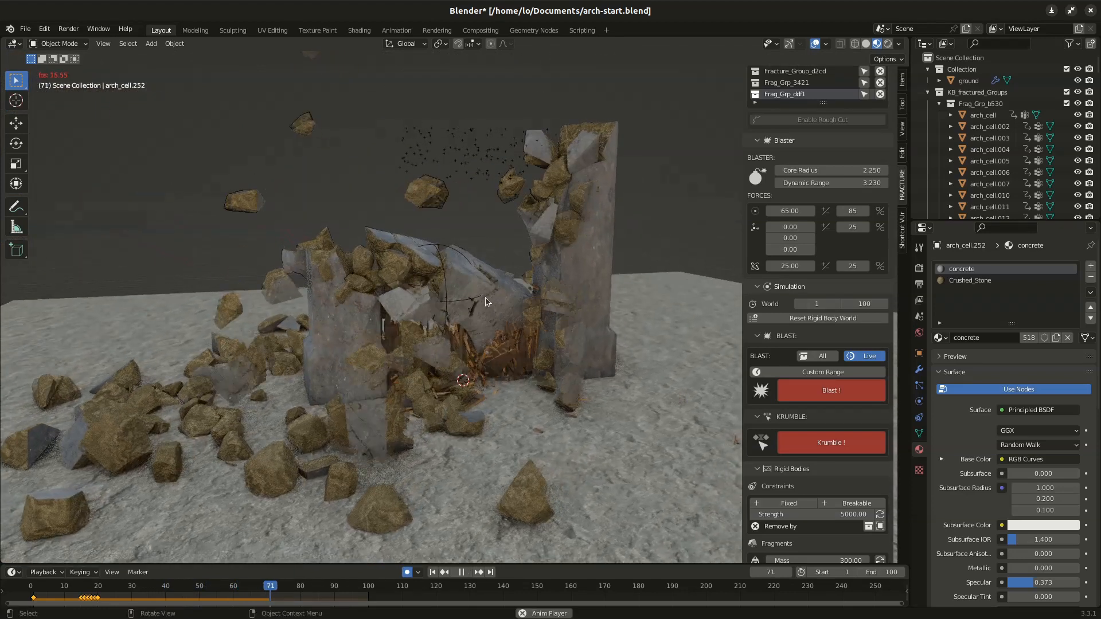
{"action": "left_click", "coordinate": [52, 591]}
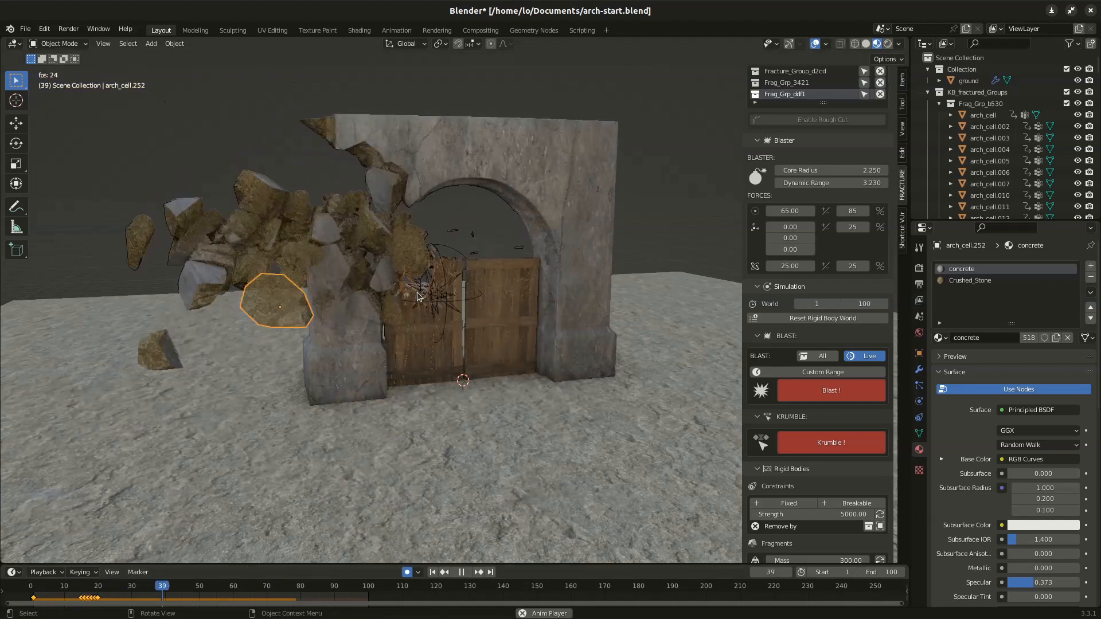
{"action": "key", "text": "space"}
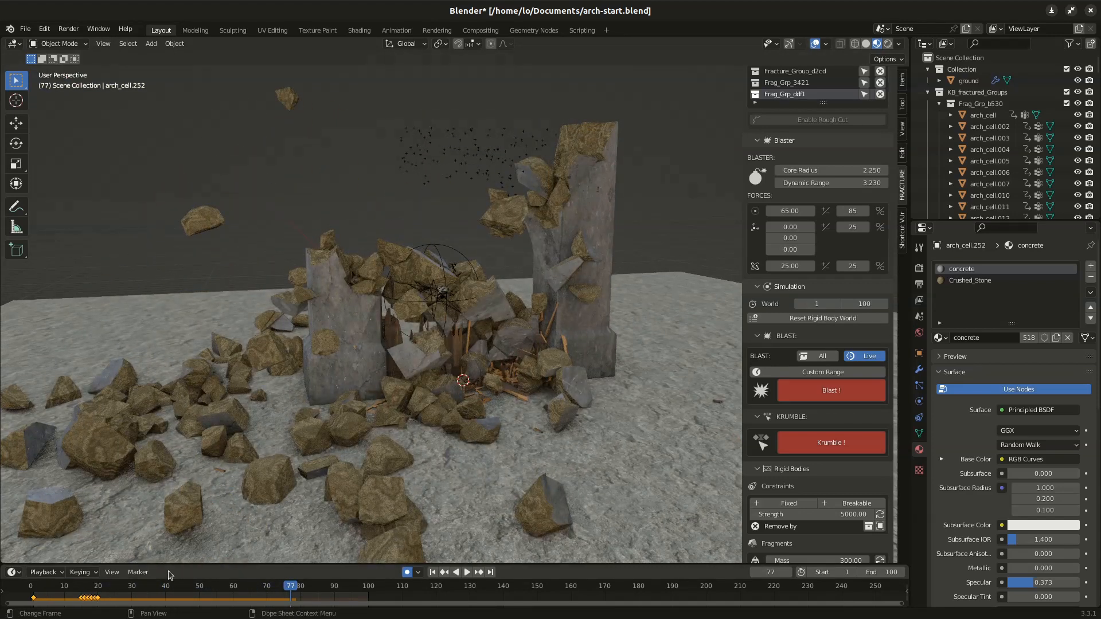
{"action": "left_click", "coordinate": [37, 595]}
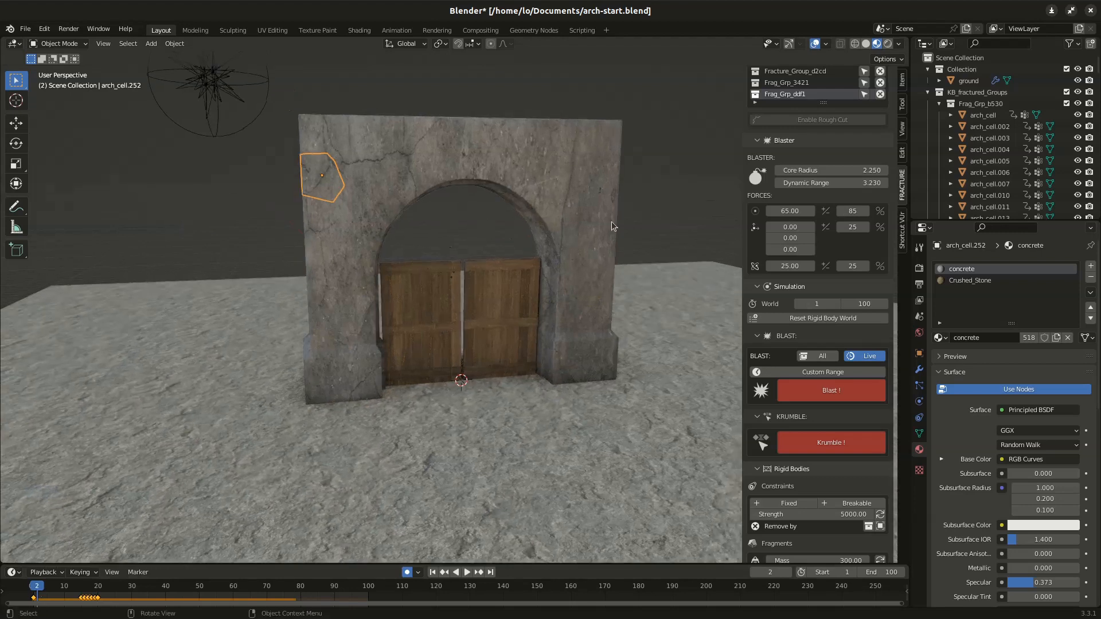
Step: Collapse the scene hierarchy and expand only KB_fractured_Groups to list its fracture groups
{"action": "scroll", "coordinate": [796, 156], "scroll_direction": "up", "scroll_amount": 3}
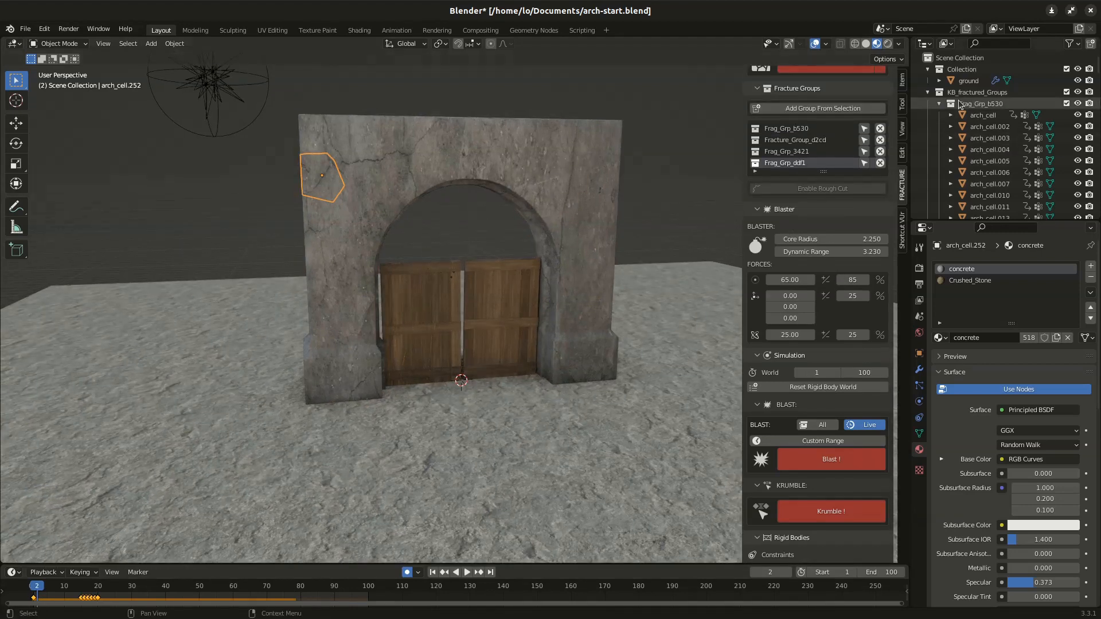
{"action": "left_click", "coordinate": [939, 103]}
{"action": "left_click", "coordinate": [939, 114]}
{"action": "left_click", "coordinate": [939, 115]}
{"action": "left_click", "coordinate": [939, 126]}
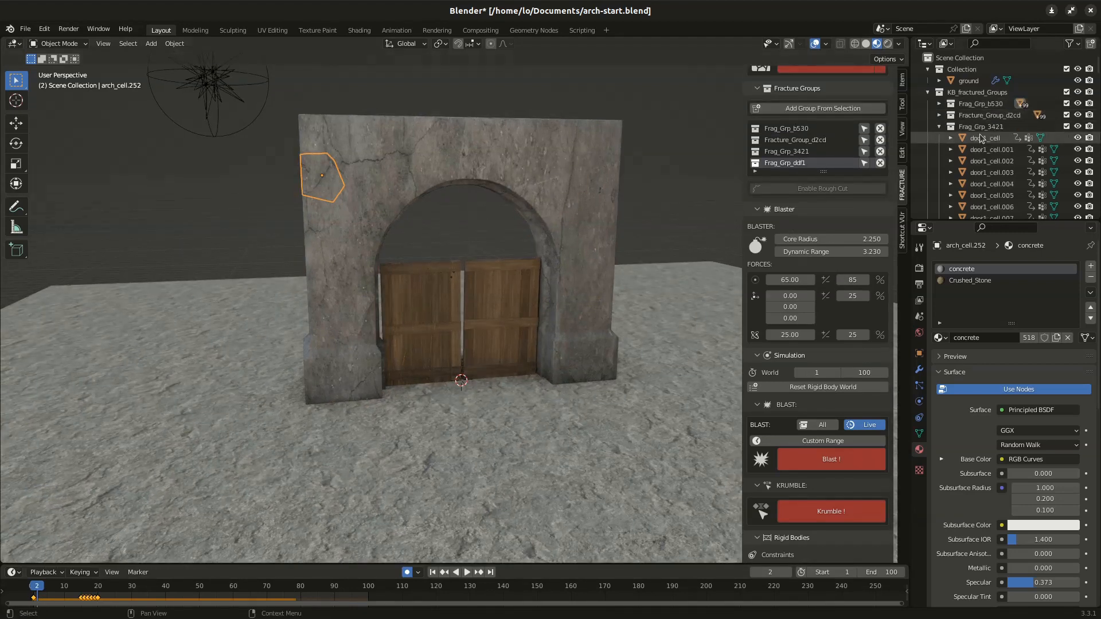
{"action": "key", "text": "KP_Subtract"}
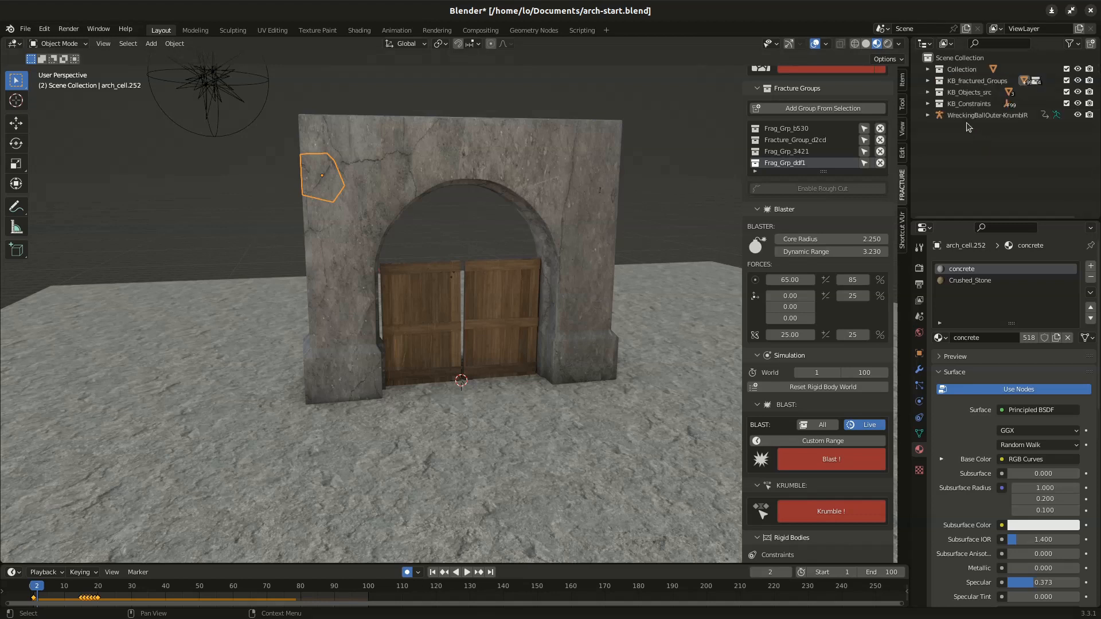
{"action": "left_click", "coordinate": [928, 81]}
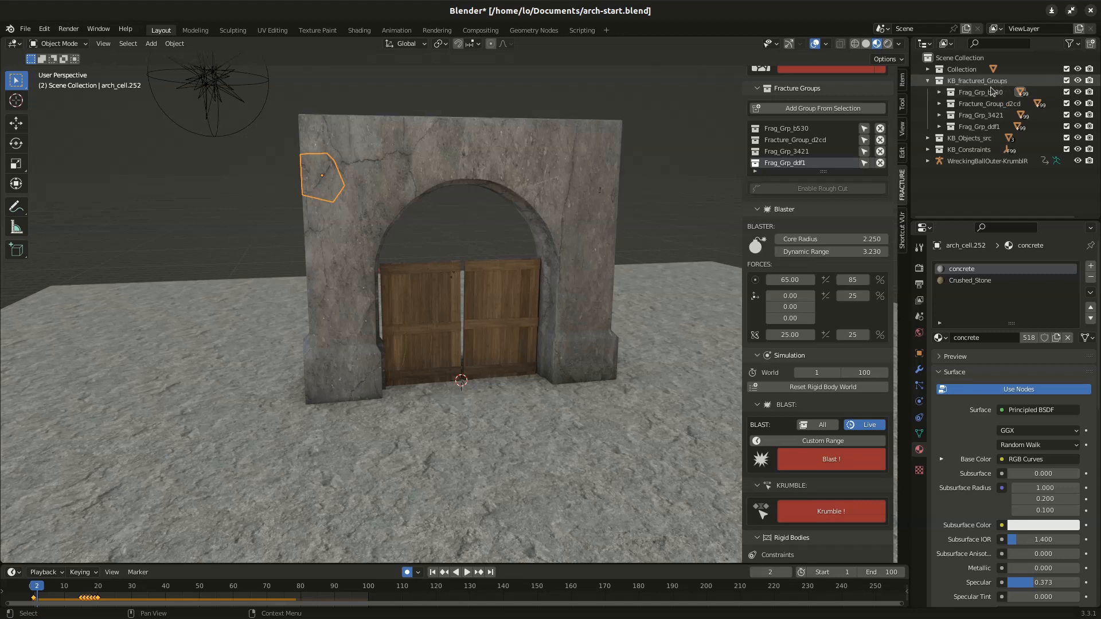
Step: Select the objects of the Frag_Grp_b530 collection to identify them and rename the collection as arch
{"action": "left_click", "coordinate": [1013, 92]}
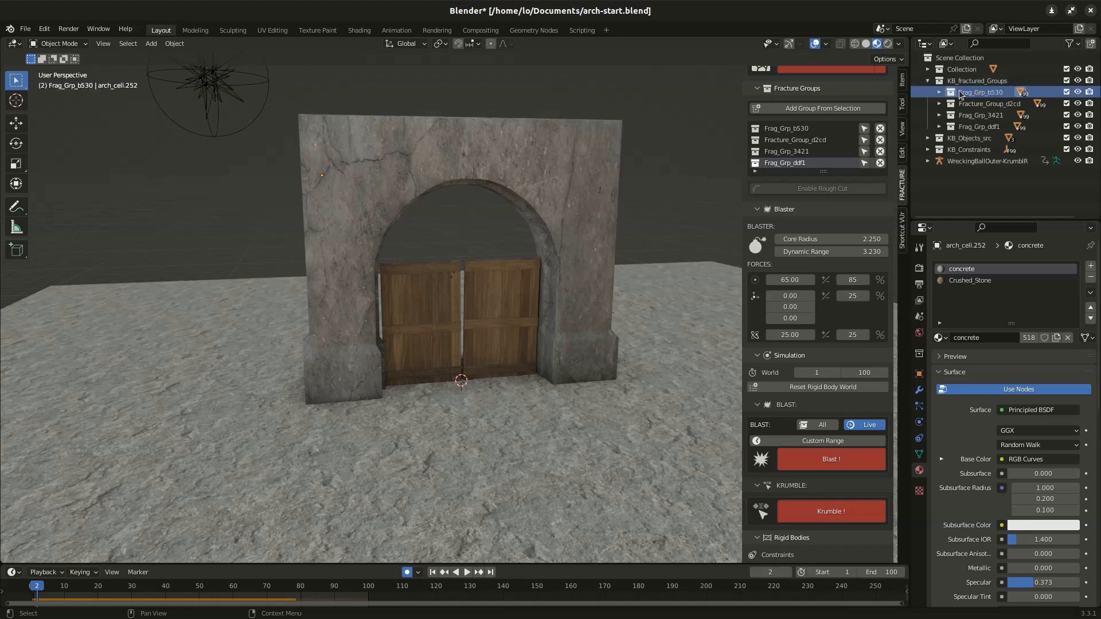
{"action": "right_click", "coordinate": [969, 92]}
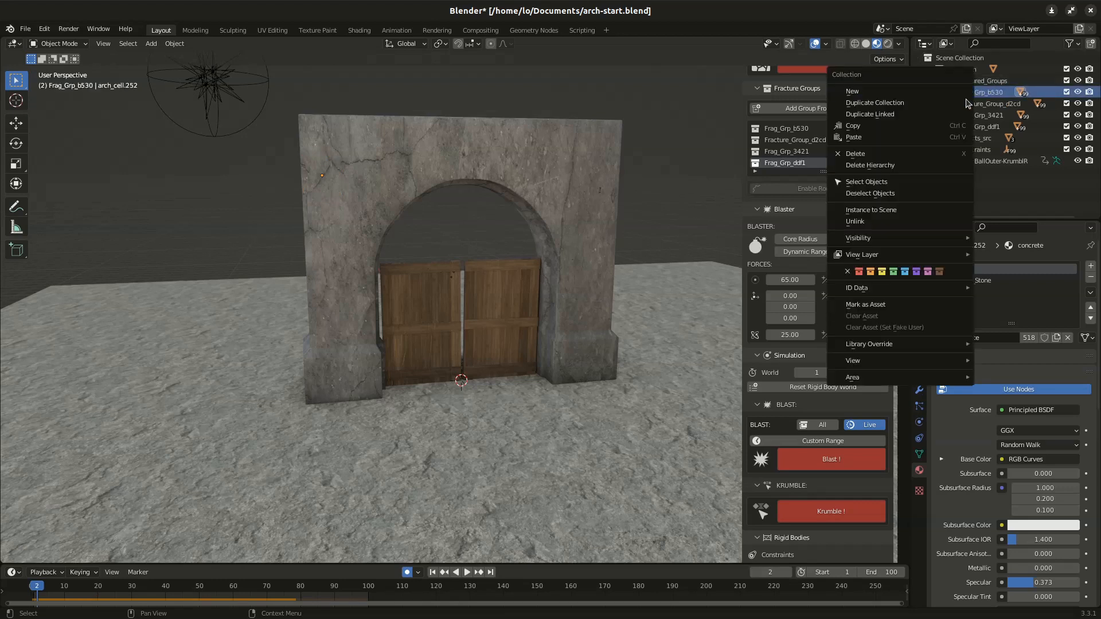
{"action": "left_click", "coordinate": [925, 181]}
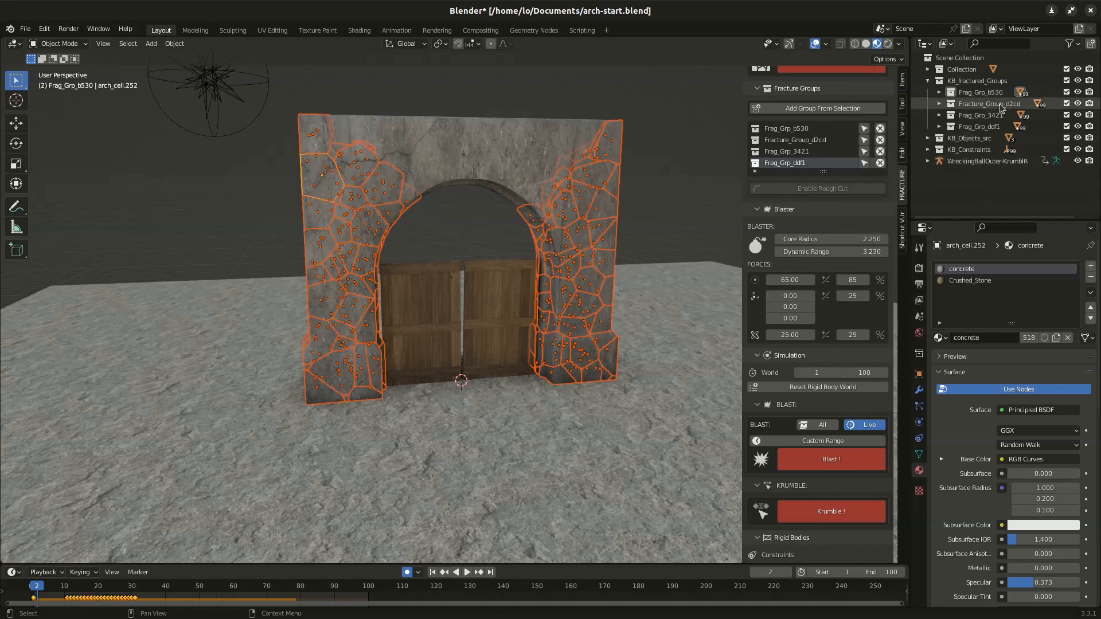
{"action": "double_click", "coordinate": [983, 93]}
{"action": "type", "text": "arch"}
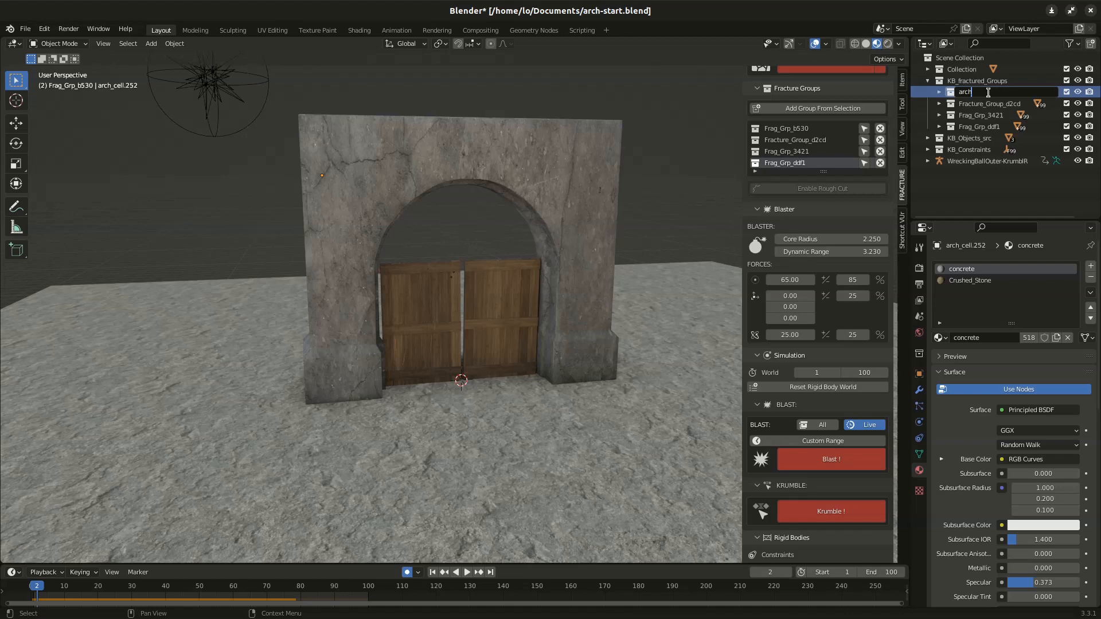
{"action": "key", "text": "Return"}
Step: Rename the Fracture_Group_d2cd collection as arch top and select that group's fragments
{"action": "left_click", "coordinate": [995, 105]}
{"action": "double_click", "coordinate": [995, 104]}
{"action": "type", "text": "arch"}
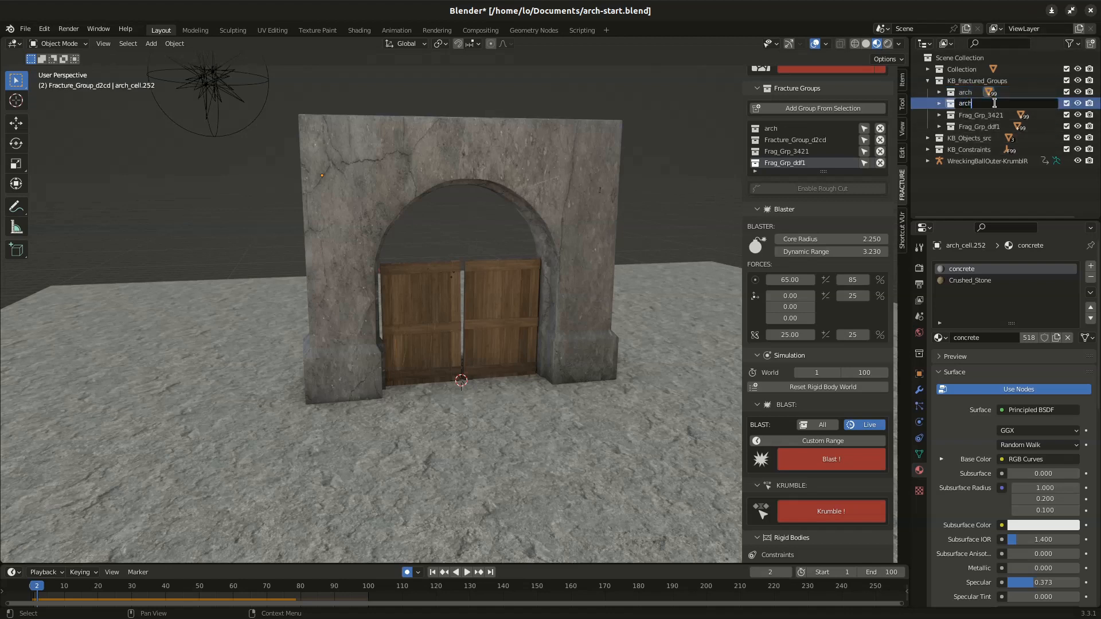
{"action": "type", "text": " top"}
{"action": "key", "text": "Return"}
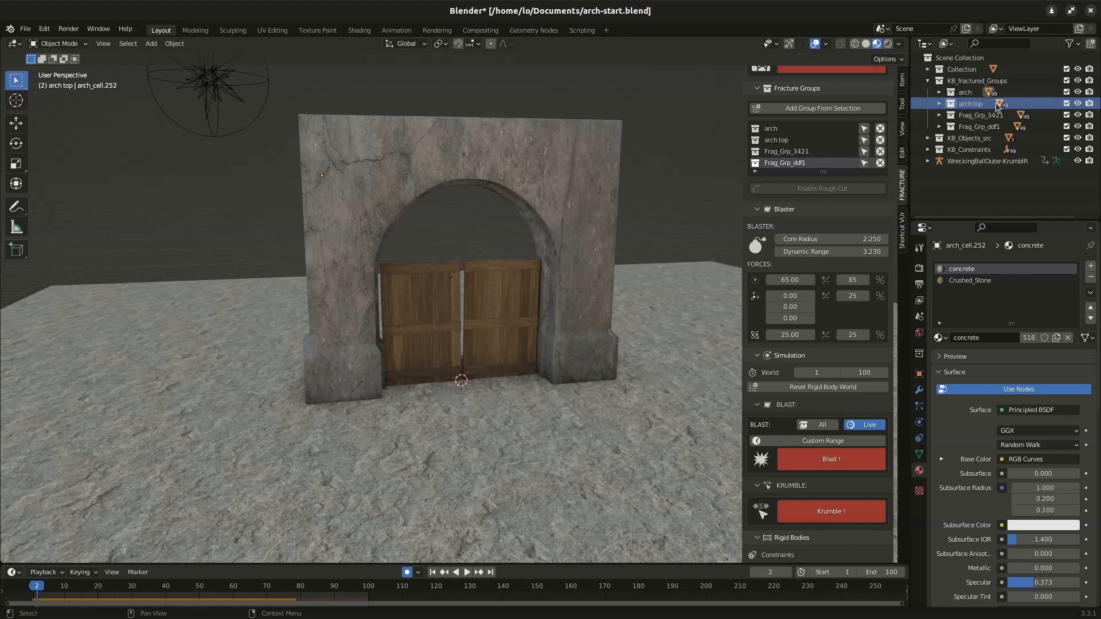
{"action": "left_click", "coordinate": [864, 139]}
{"action": "left_click", "coordinate": [864, 129]}
{"action": "left_click", "coordinate": [864, 139]}
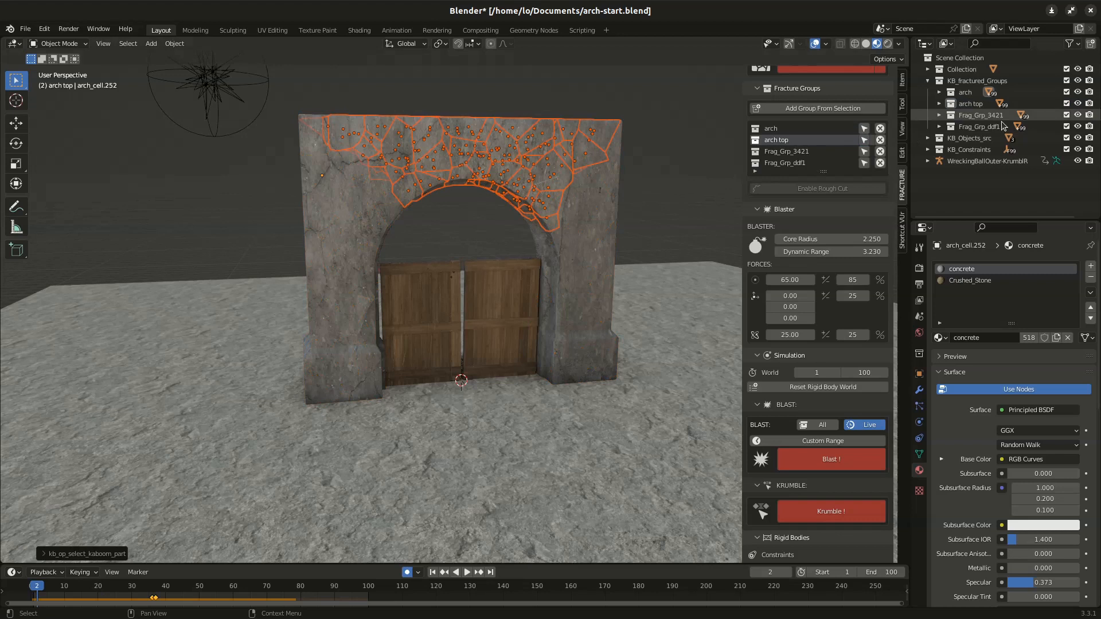
Step: Rename the Frag_Grp_3421 collection as door1 and Frag_Grp_ddf1 as door2
{"action": "double_click", "coordinate": [983, 116]}
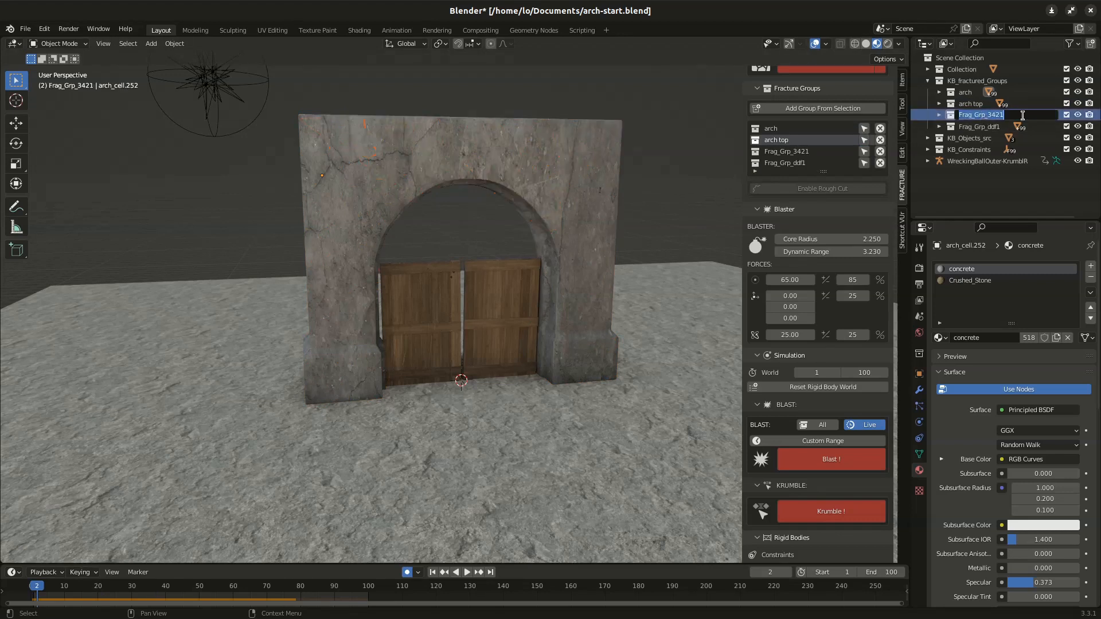
{"action": "type", "text": "coor1"}
{"action": "key", "text": "Return"}
{"action": "double_click", "coordinate": [984, 125]}
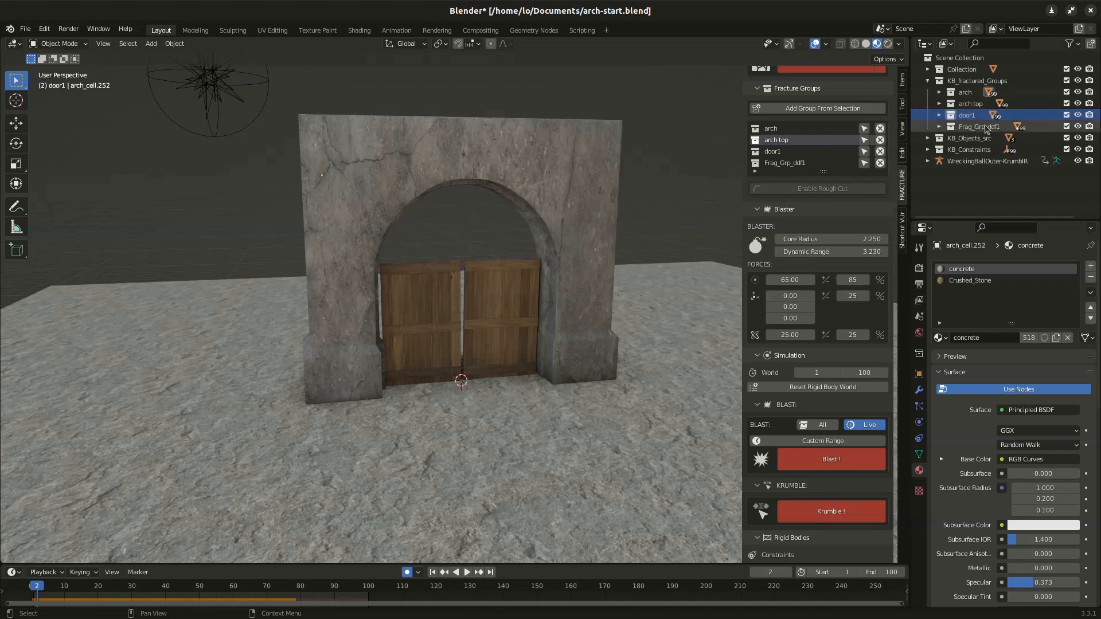
{"action": "type", "text": "door"}
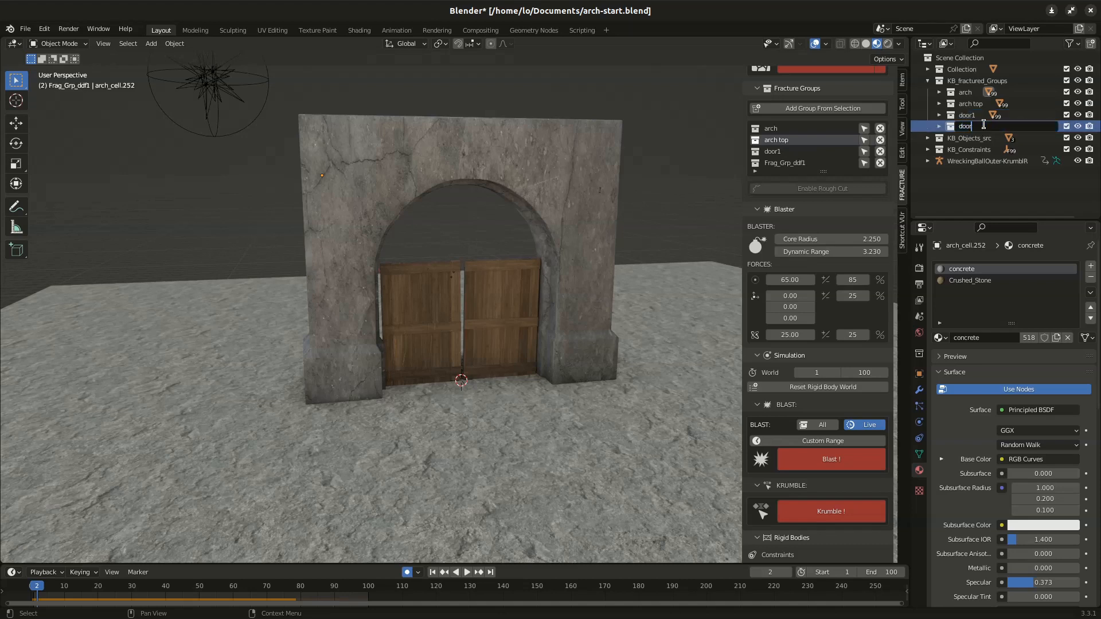
{"action": "type", "text": "2"}
{"action": "key", "text": "Return"}
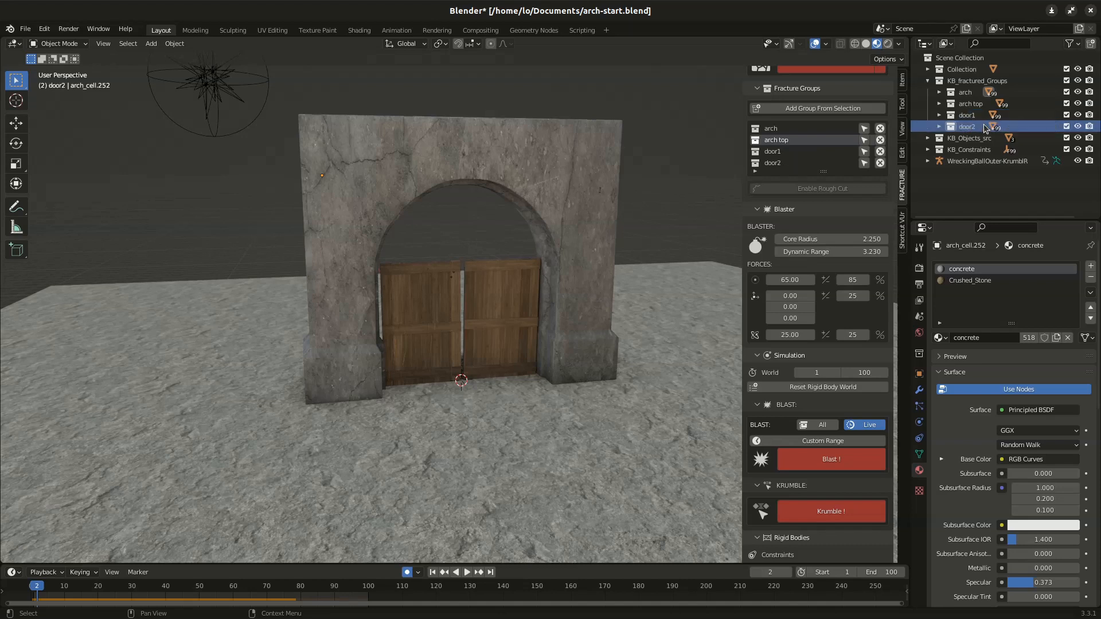
Step: Make arch the active fracture group and play the simulation to frame 25
{"action": "left_click", "coordinate": [778, 154]}
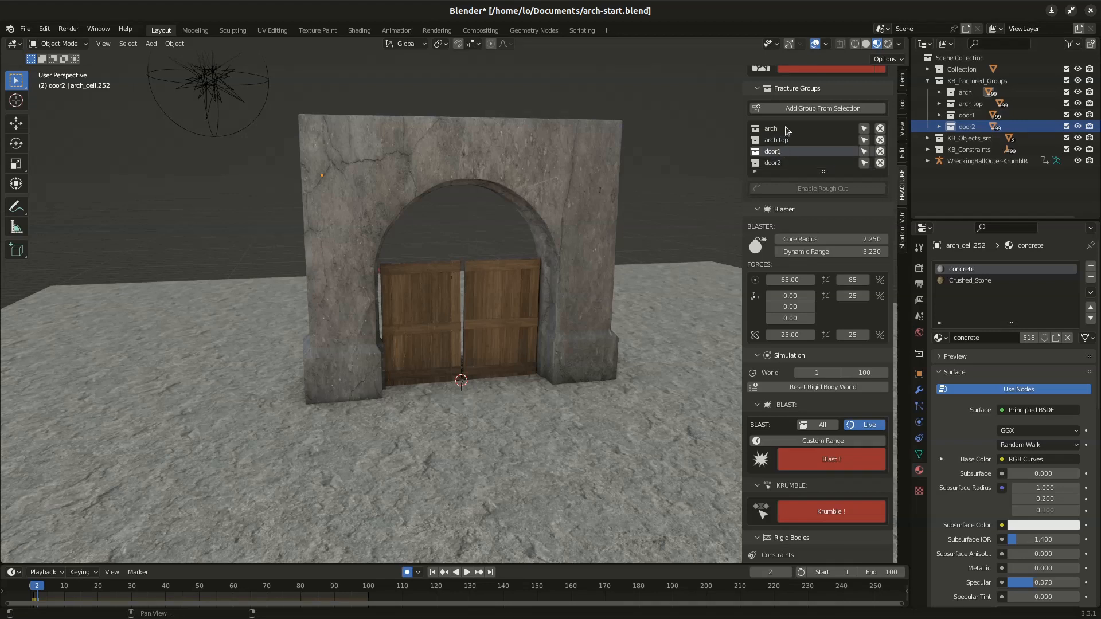
{"action": "left_click", "coordinate": [785, 129]}
{"action": "key", "text": "space"}
{"action": "key", "text": "space"}
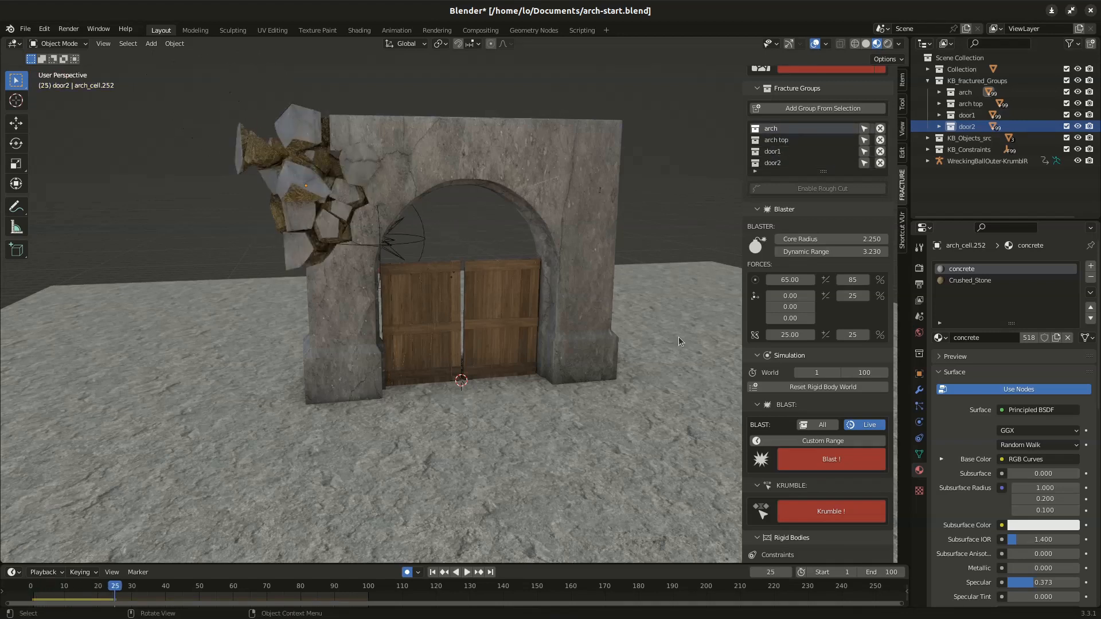
Step: Collapse the Blaster, Simulation and Rigid Bodies settings, expand Baking Simulation, and bake the simulation to keyframes
{"action": "scroll", "coordinate": [779, 433], "scroll_direction": "down", "scroll_amount": 5}
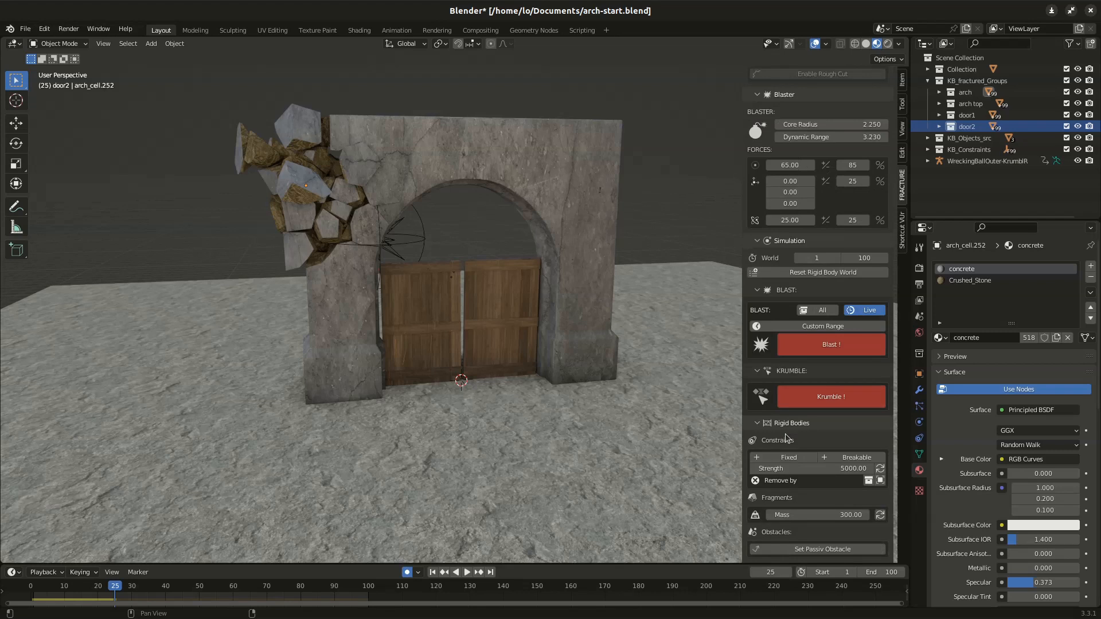
{"action": "scroll", "coordinate": [785, 439], "scroll_direction": "down", "scroll_amount": 3}
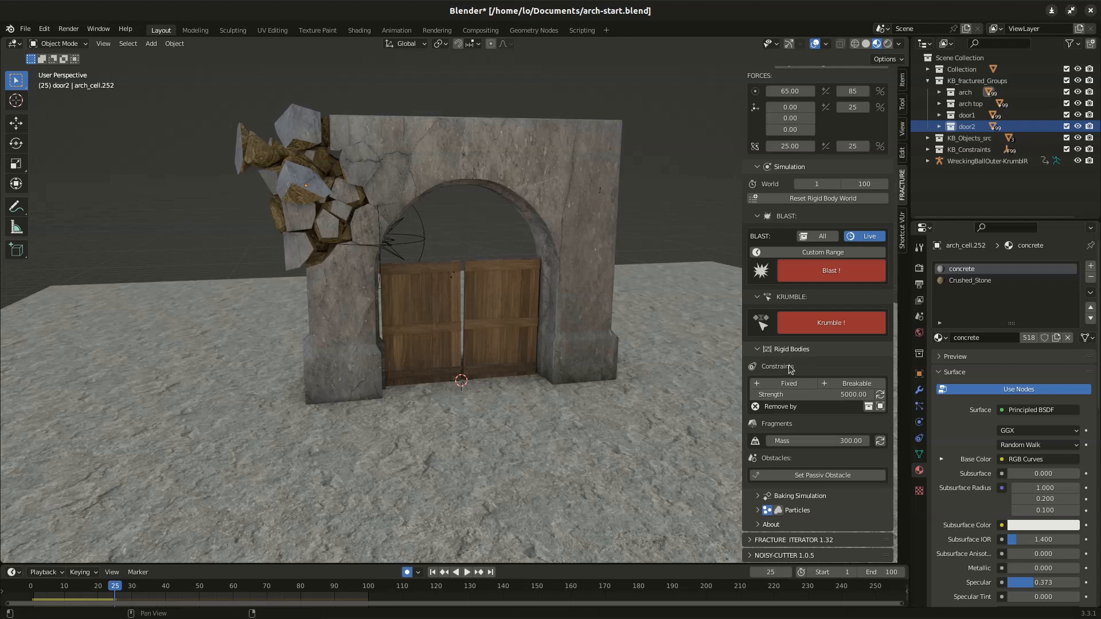
{"action": "scroll", "coordinate": [768, 375], "scroll_direction": "up", "scroll_amount": 10}
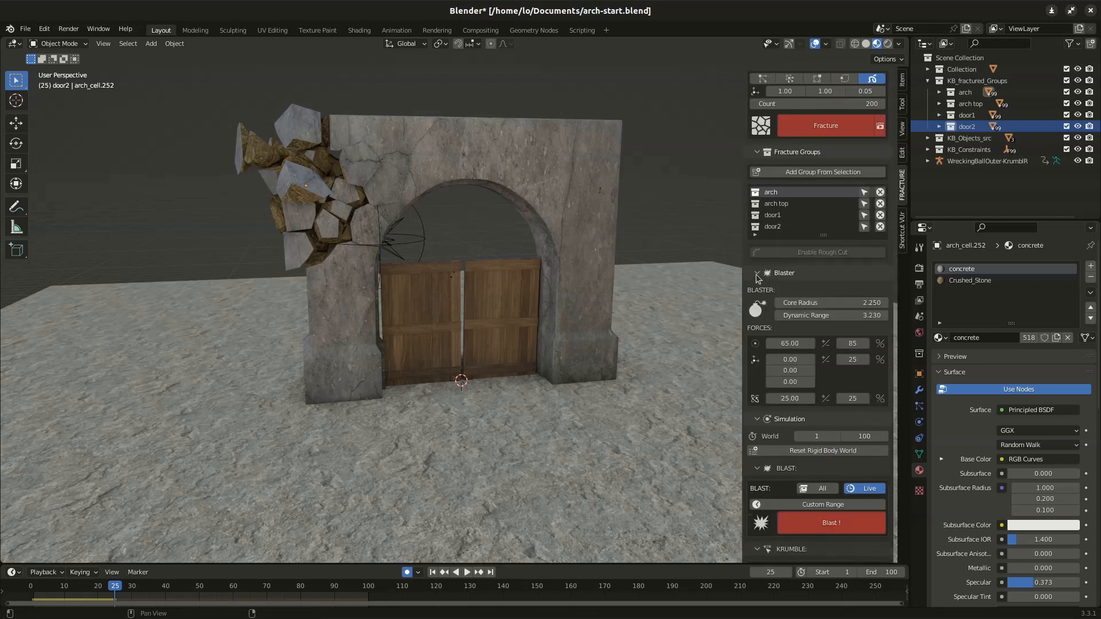
{"action": "left_click", "coordinate": [756, 276]}
{"action": "left_click", "coordinate": [756, 291]}
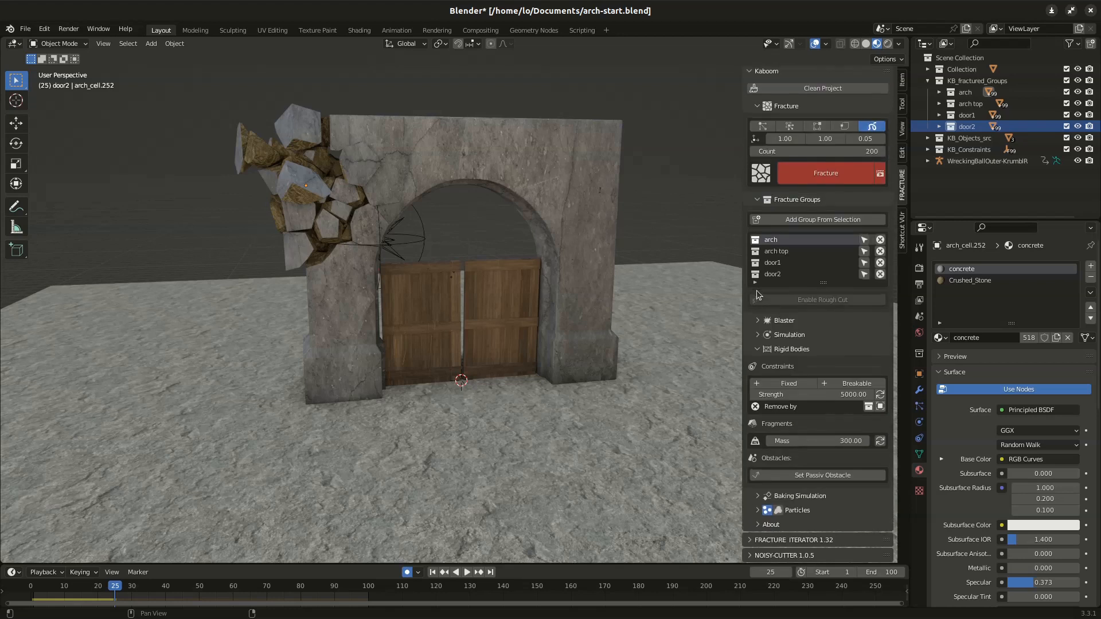
{"action": "left_click", "coordinate": [756, 349]}
{"action": "left_click", "coordinate": [760, 368]}
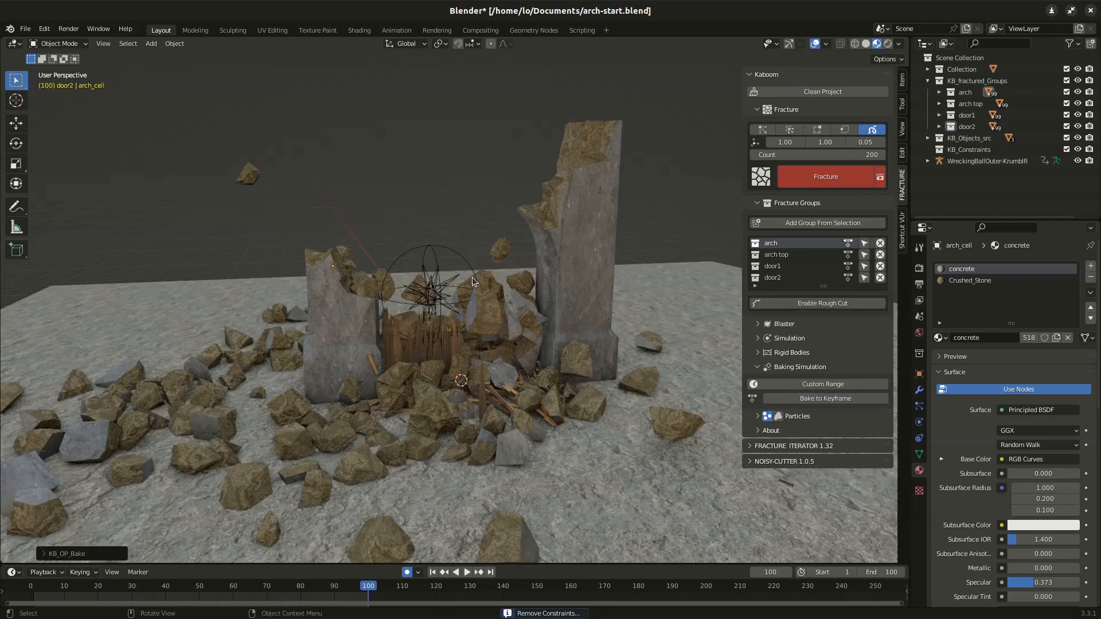
Step: Hide the wrecking ball and move the timeline to frame 50 to check the baked collapse
{"action": "left_click", "coordinate": [442, 258]}
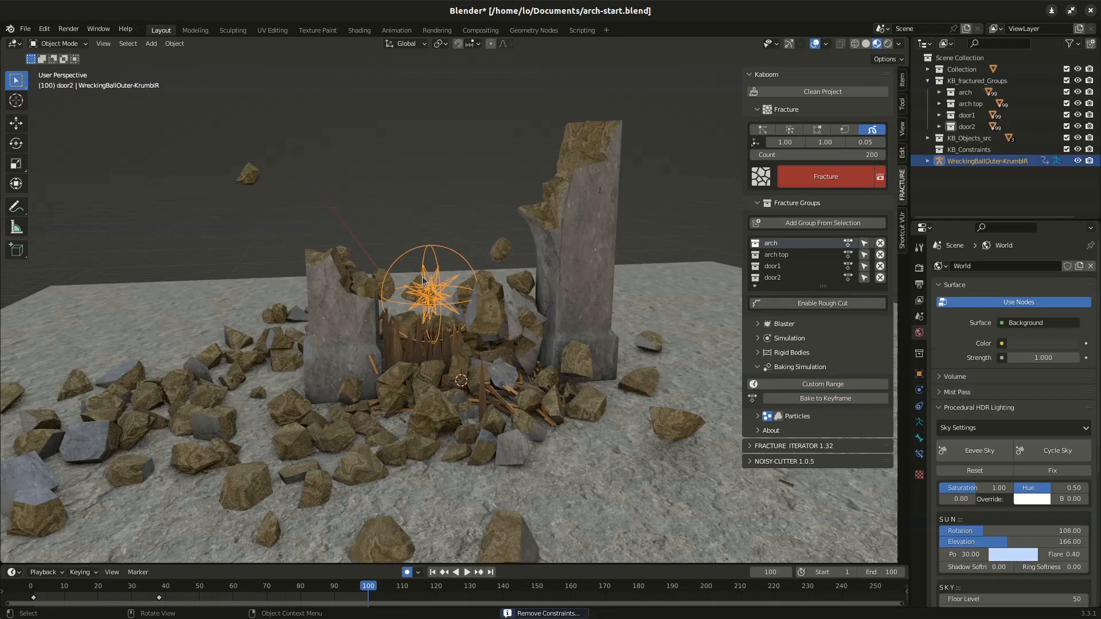
{"action": "key", "text": "h"}
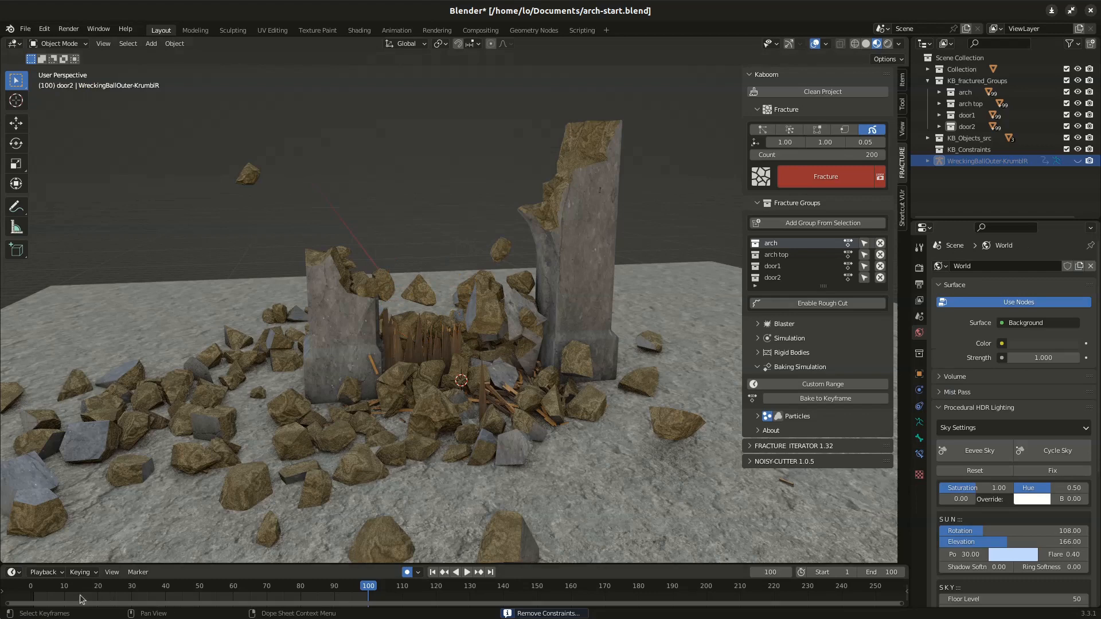
{"action": "key", "text": "space"}
{"action": "left_click_drag", "start_coordinate": [114, 578], "coordinate": [200, 562]}
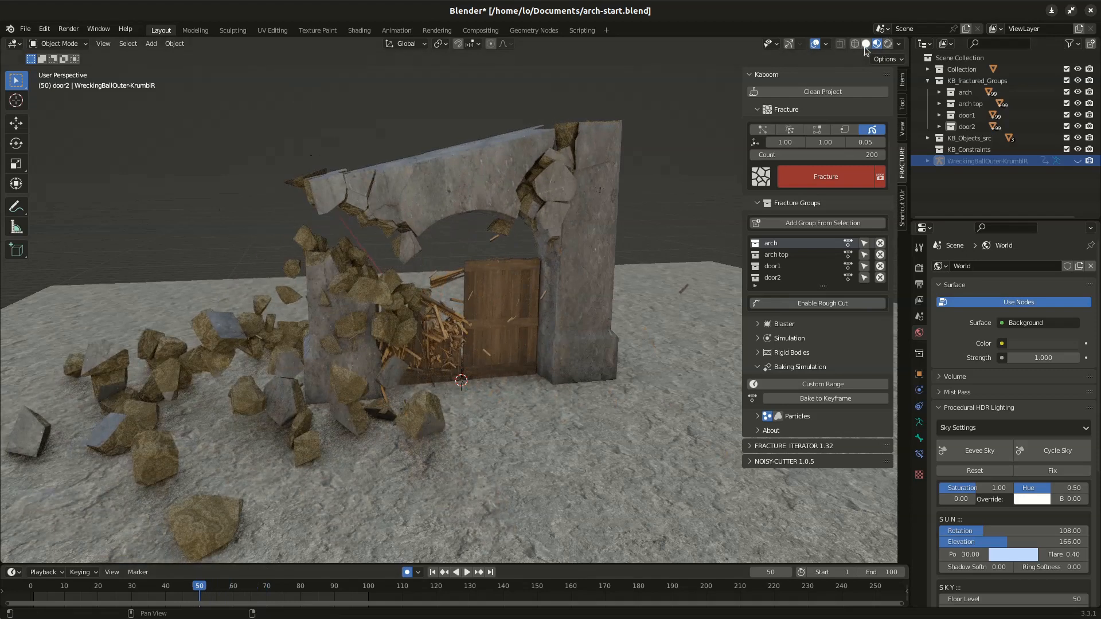
Step: Switch the viewport to Solid shading, replay the baked collapse several times and stop at frame 26
{"action": "left_click", "coordinate": [866, 44]}
{"action": "key", "text": "space"}
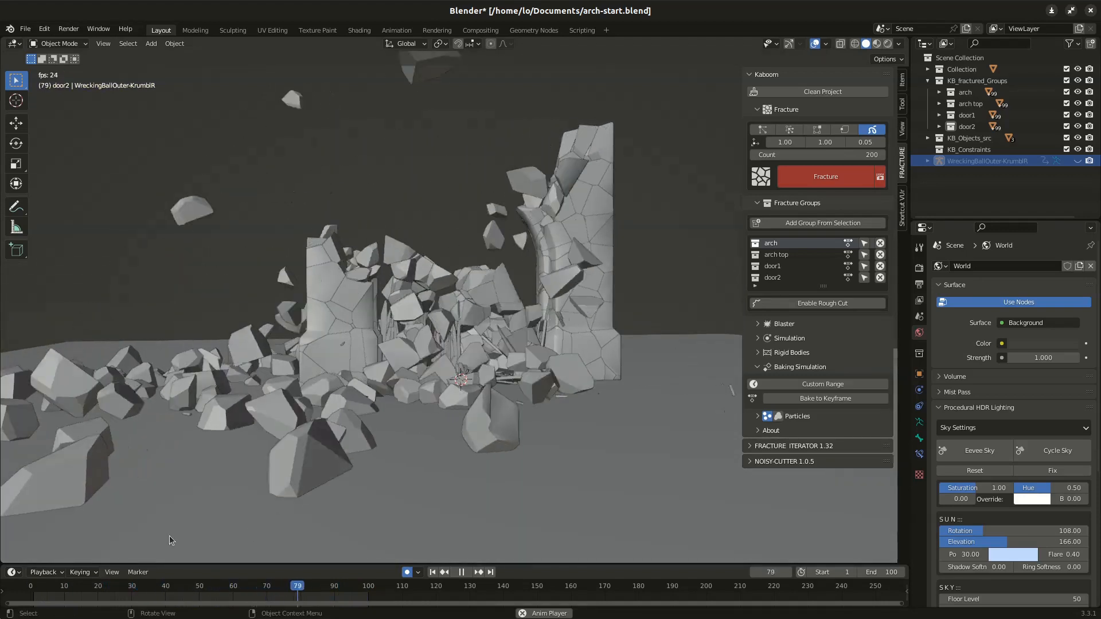
{"action": "left_click", "coordinate": [53, 586]}
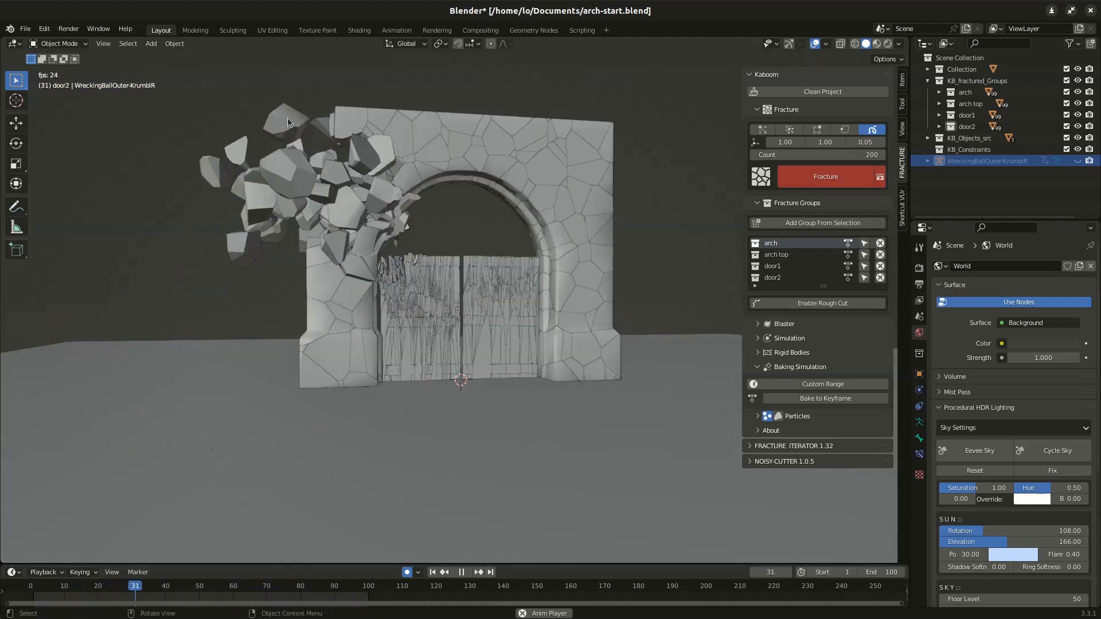
{"action": "key", "text": "space"}
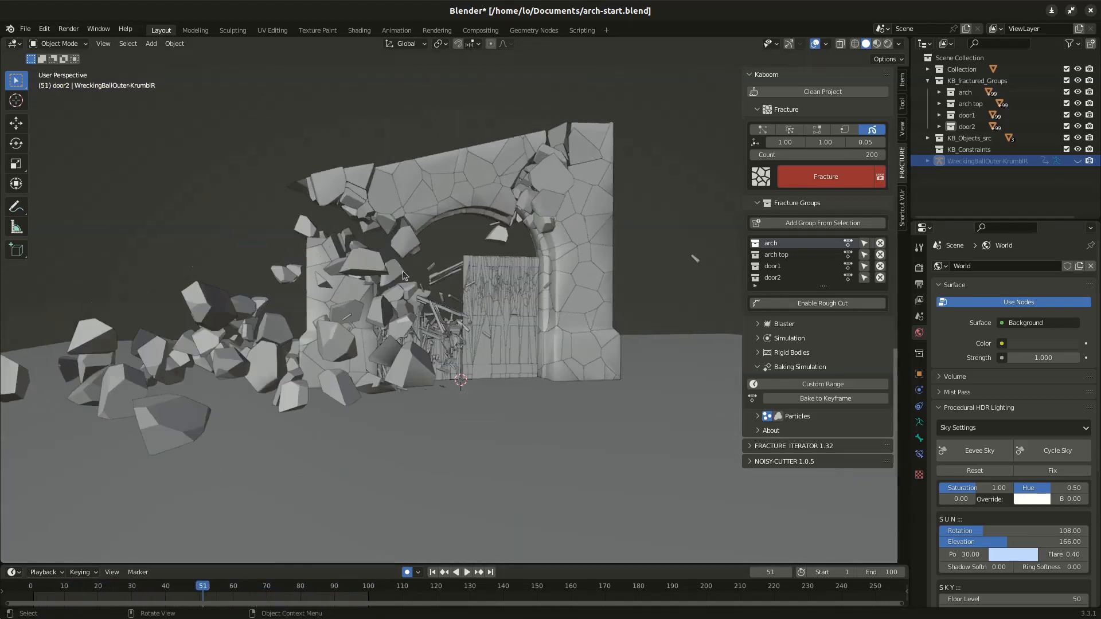
{"action": "left_click", "coordinate": [43, 586]}
{"action": "key", "text": "space"}
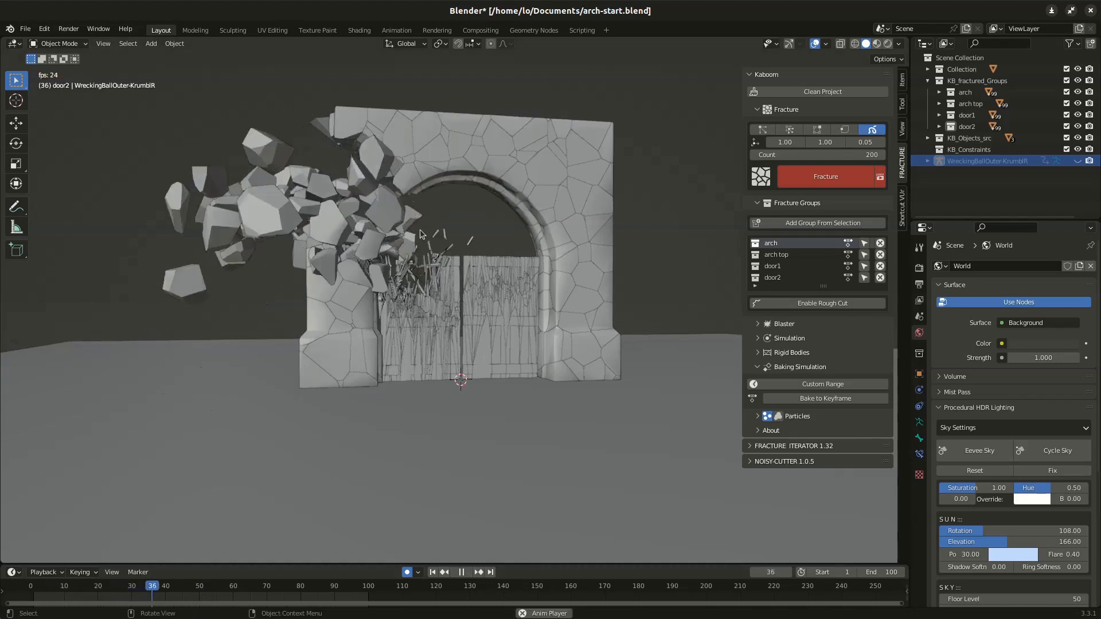
{"action": "key", "text": "space"}
{"action": "left_click", "coordinate": [67, 587]}
{"action": "left_click_drag", "start_coordinate": [68, 589], "coordinate": [119, 589]}
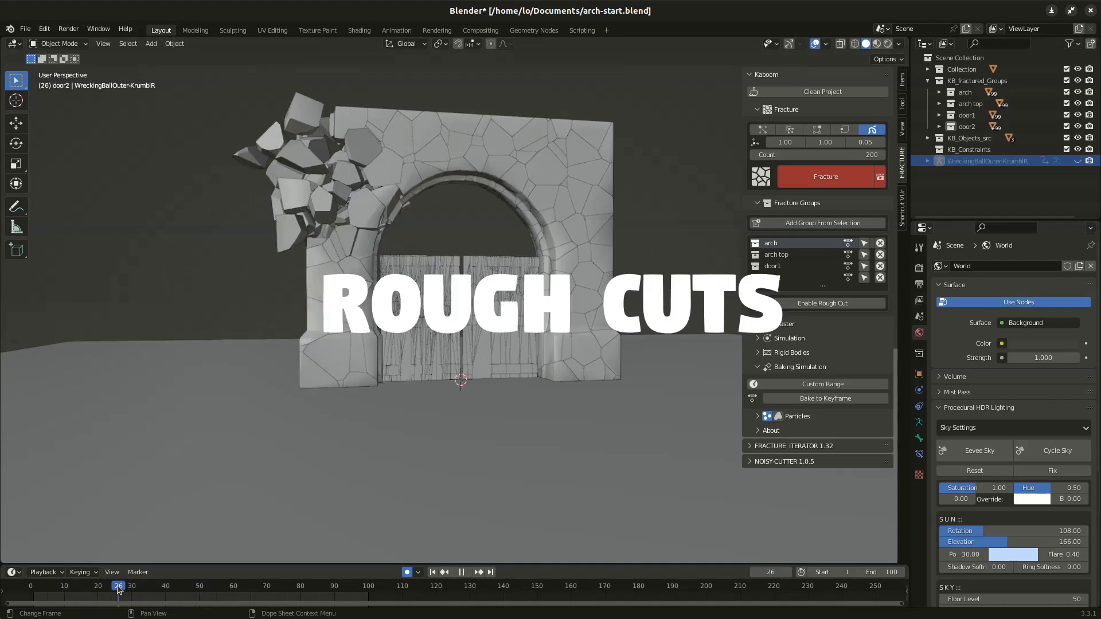
Step: Select the arch group's fragments, enable rough cut on them and play the animation to frame 33
{"action": "middle_click_drag", "start_coordinate": [334, 214], "coordinate": [321, 193]}
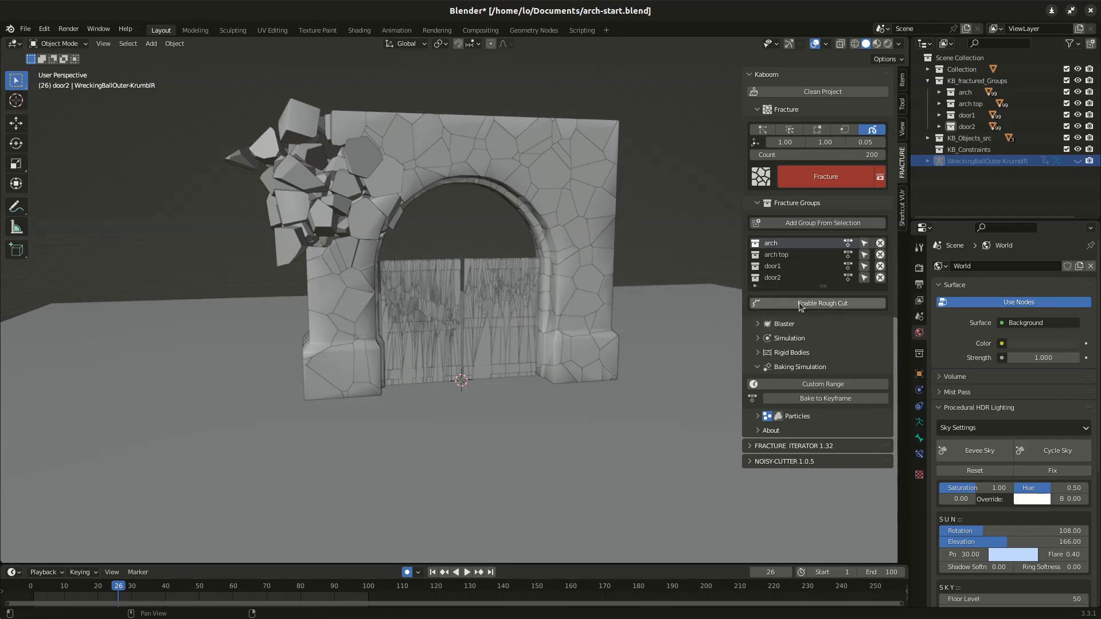
{"action": "left_click", "coordinate": [864, 242]}
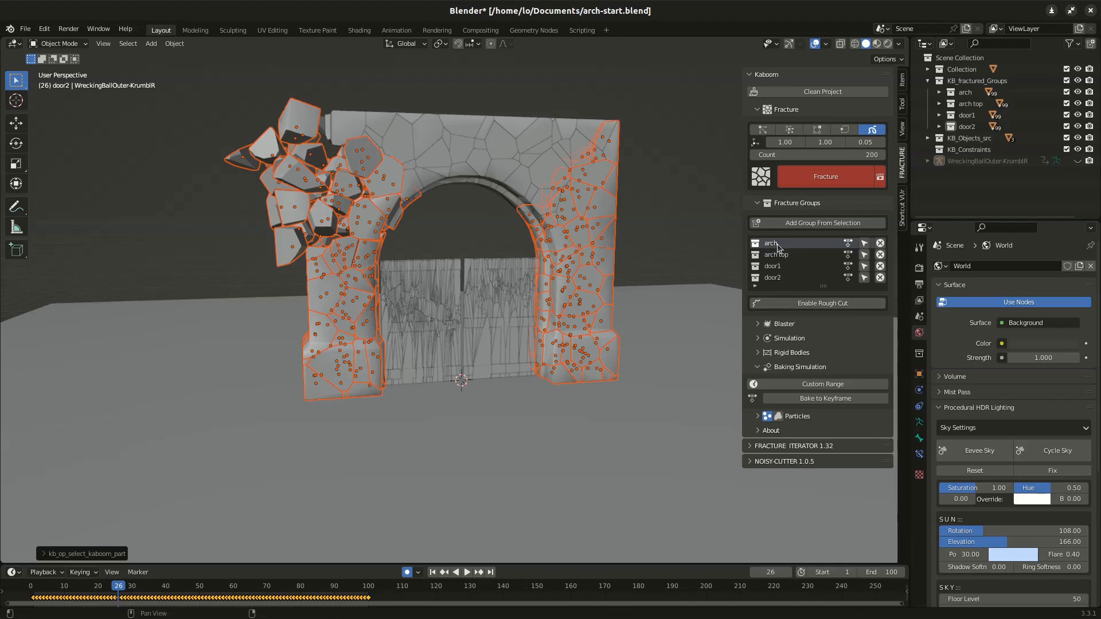
{"action": "left_click", "coordinate": [827, 304]}
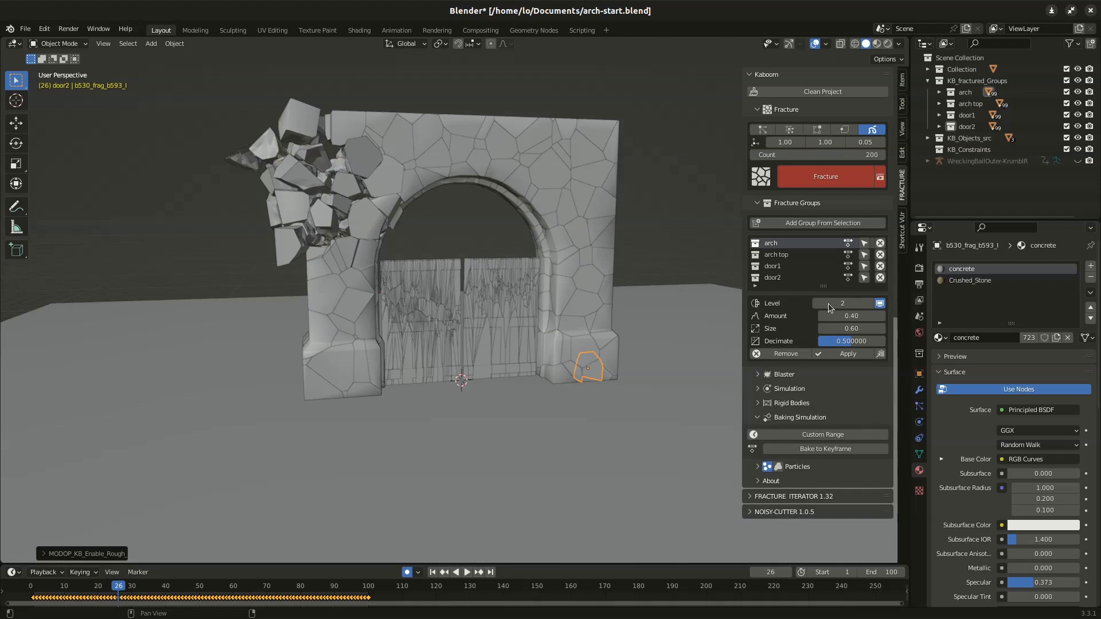
{"action": "middle_click_drag", "start_coordinate": [276, 186], "coordinate": [348, 180]}
{"action": "key", "text": "space"}
{"action": "key", "text": "space"}
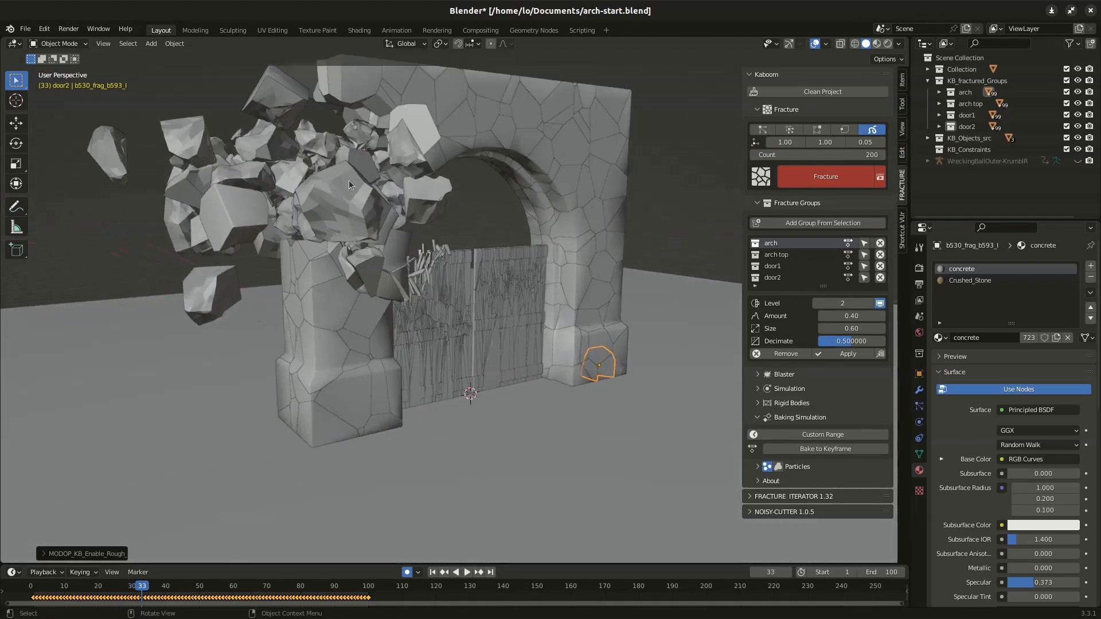
Step: Try the arch rough cut at Level 3, toggle its viewport display for comparison and return to Level 2
{"action": "left_click", "coordinate": [816, 304]}
{"action": "left_click", "coordinate": [869, 304]}
{"action": "left_click", "coordinate": [869, 303]}
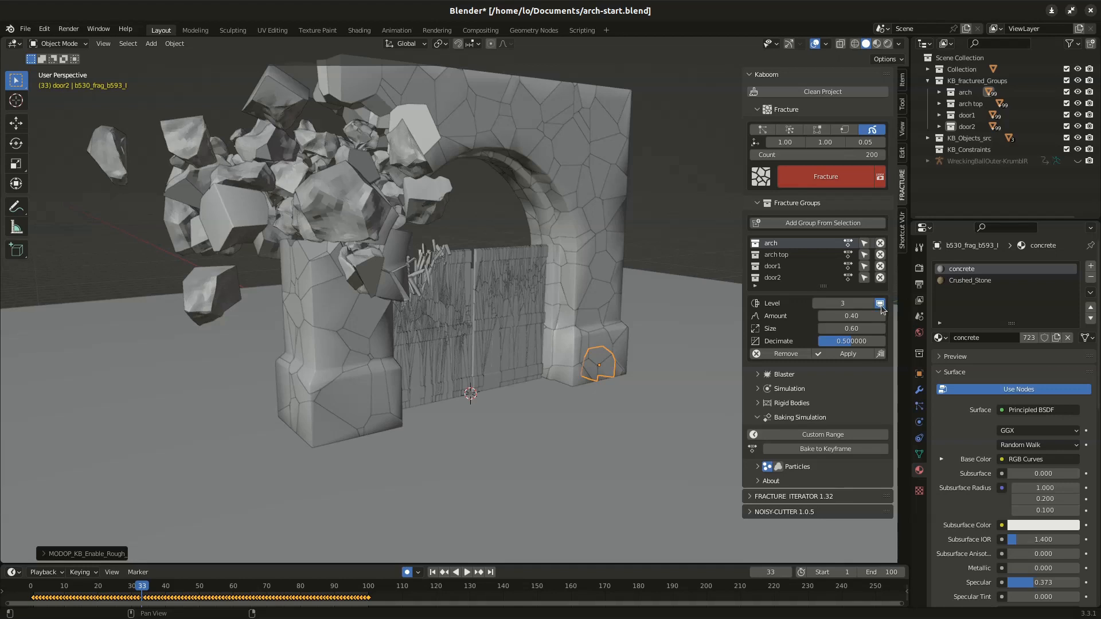
{"action": "left_click", "coordinate": [881, 303]}
{"action": "left_click", "coordinate": [880, 304]}
{"action": "left_click", "coordinate": [816, 304]}
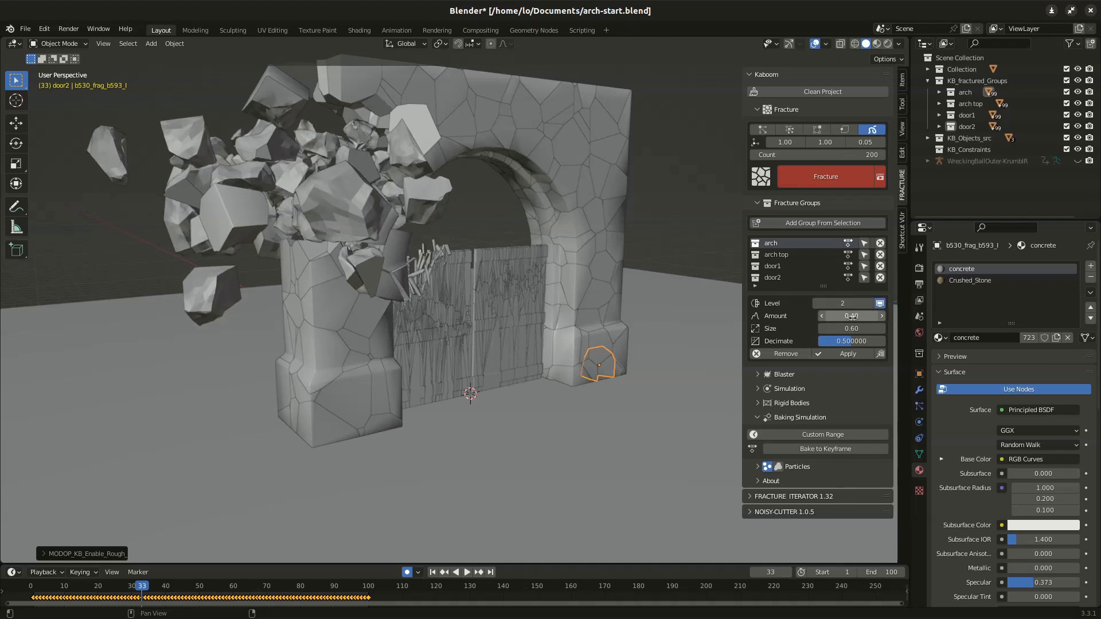
Step: Set the arch rough cut Amount to 0.58 and Size to 0.53, and preview it with materials up to frame 51
{"action": "left_click_drag", "start_coordinate": [851, 316], "coordinate": [833, 328]}
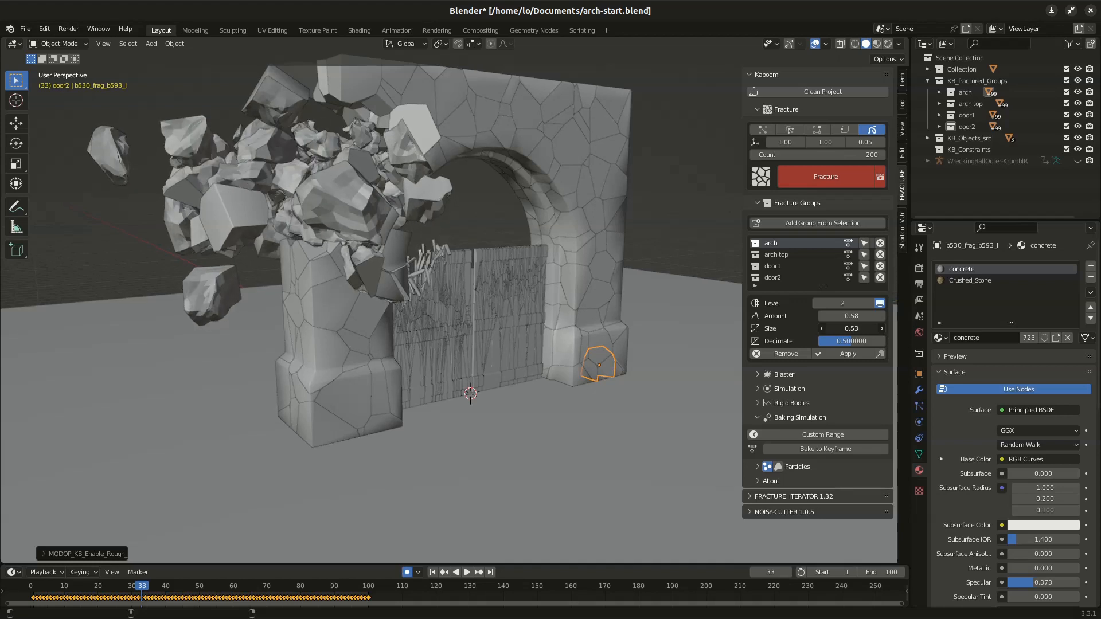
{"action": "scroll", "coordinate": [502, 338], "scroll_direction": "down", "scroll_amount": 1}
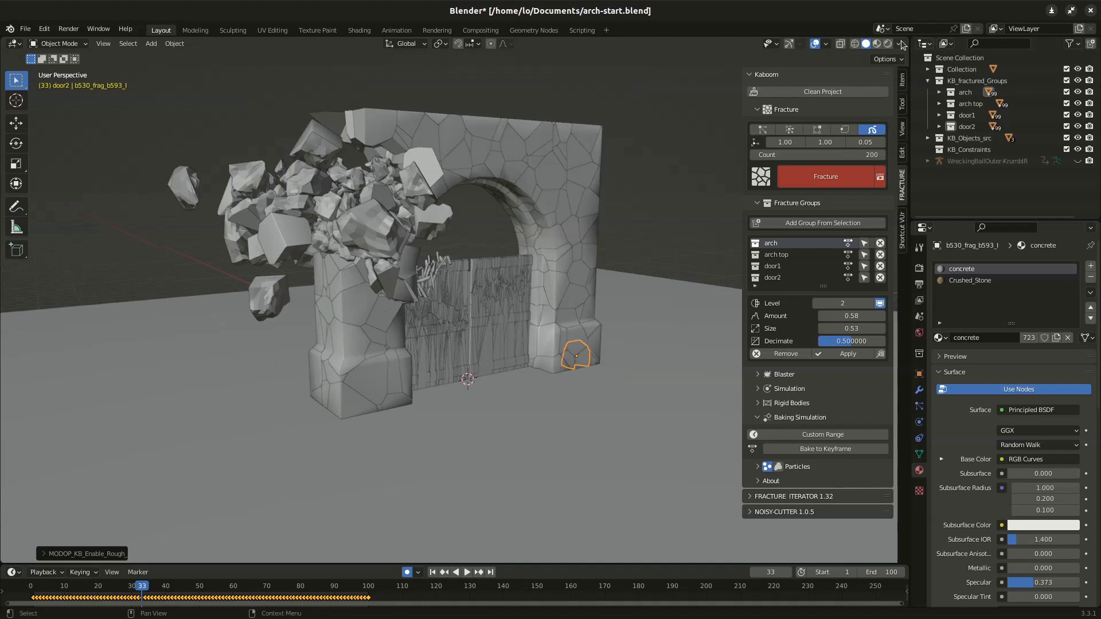
{"action": "left_click", "coordinate": [878, 46]}
{"action": "middle_click_drag", "start_coordinate": [533, 279], "coordinate": [377, 249]}
{"action": "key", "text": "space"}
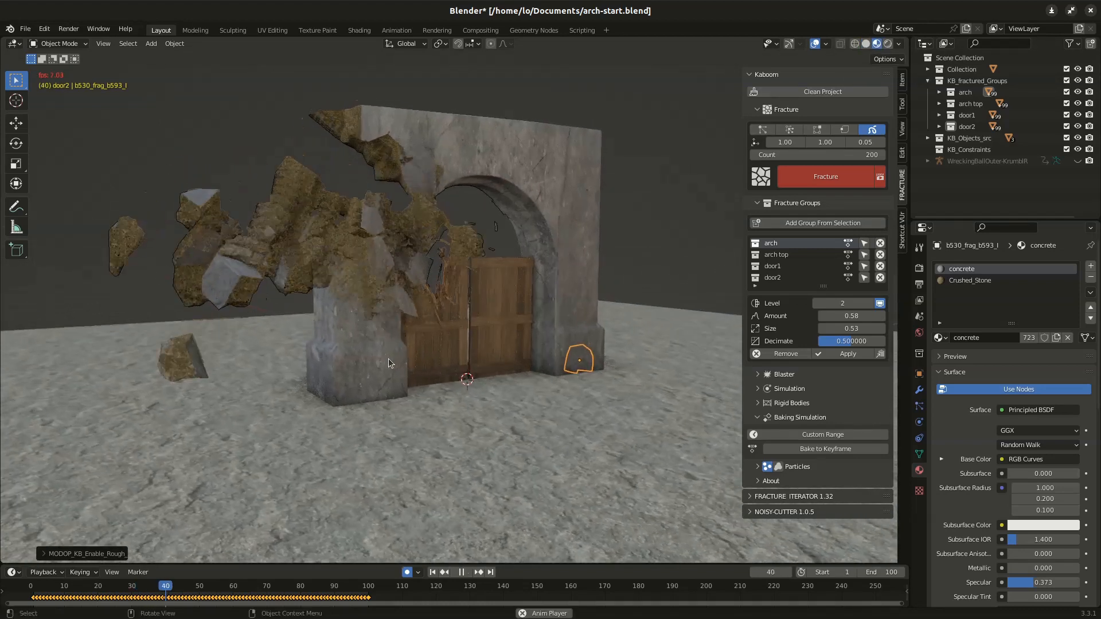
{"action": "key", "text": "space"}
{"action": "middle_click_drag", "start_coordinate": [362, 304], "coordinate": [426, 374]}
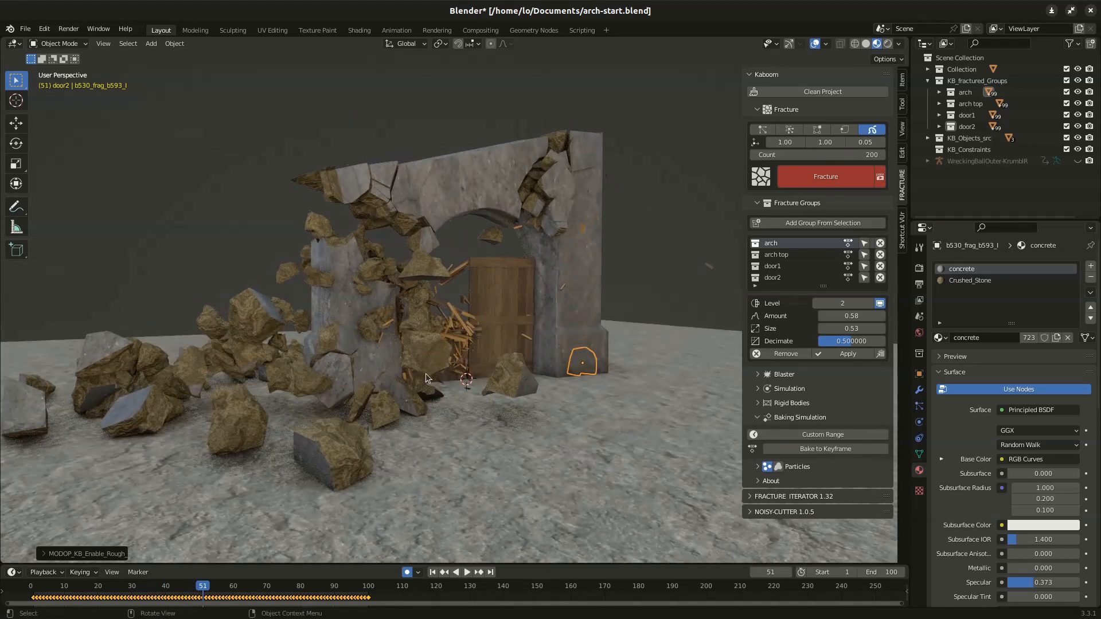
Step: Return the viewport to Solid shading and set the arch rough cut Size to 0.54
{"action": "left_click", "coordinate": [867, 45]}
{"action": "middle_click_drag", "start_coordinate": [451, 320], "coordinate": [739, 333]}
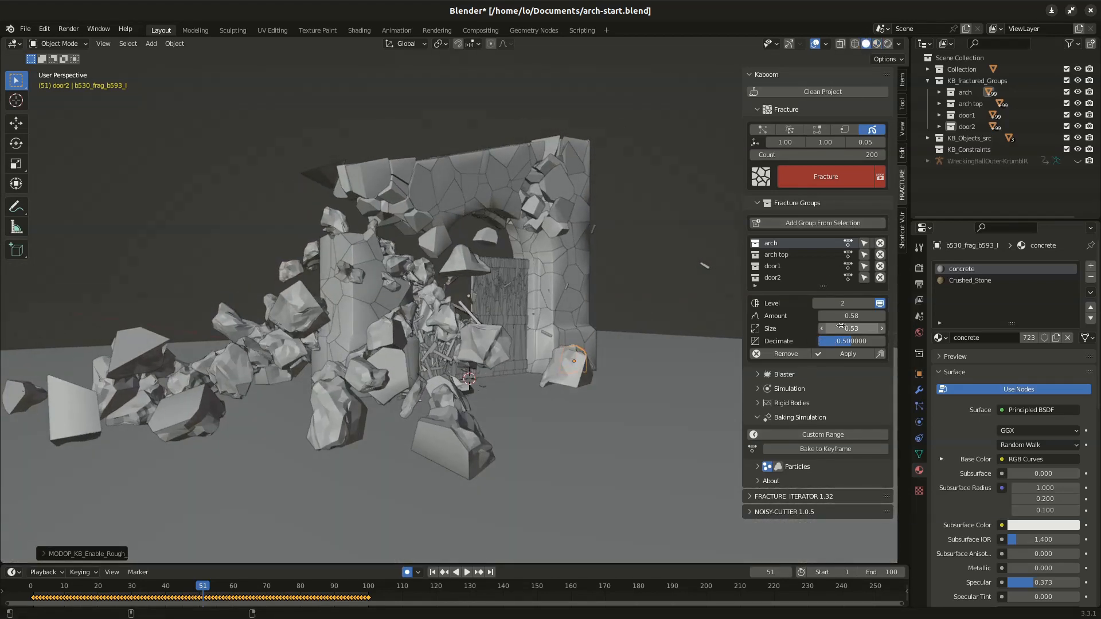
{"action": "mouse_move", "coordinate": [851, 328]}
{"action": "left_mouse_down"}
{"action": "mouse_move", "coordinate": [832, 328]}
{"action": "mouse_move", "coordinate": [867, 328]}
{"action": "left_mouse_up"}
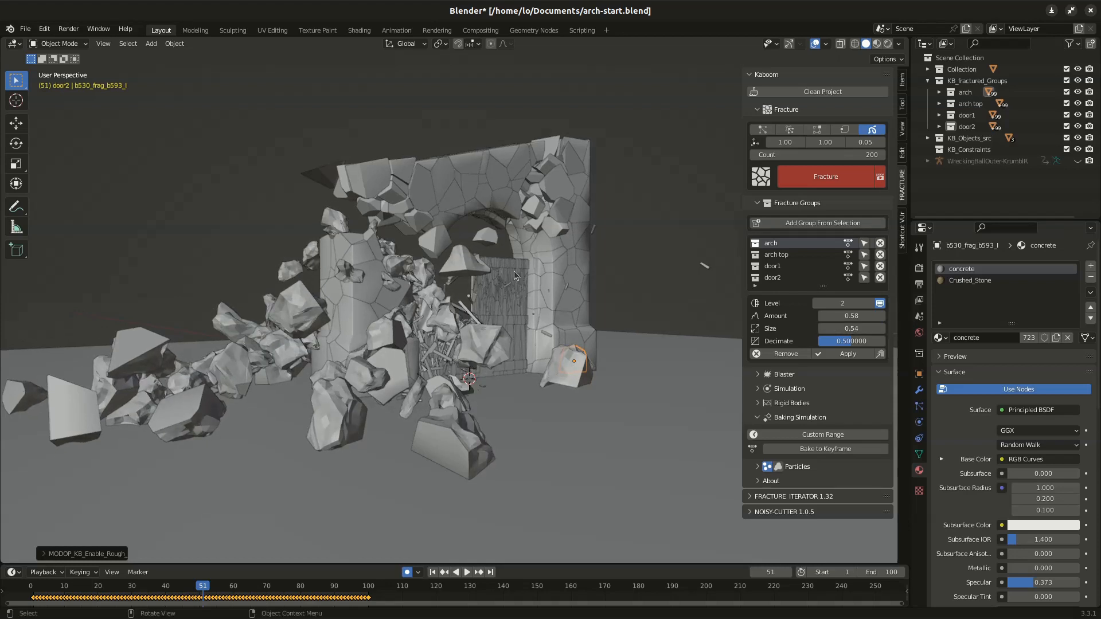
Step: Play the collapse with the roughened arch fragments, restart it near the beginning and stop at frame 87
{"action": "key", "text": "space"}
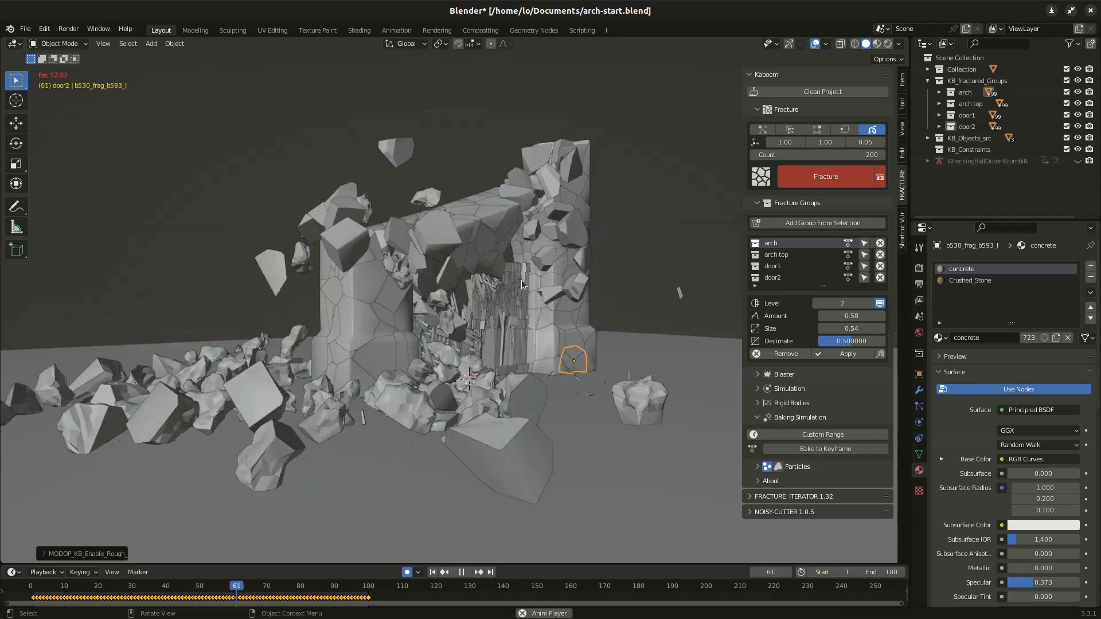
{"action": "key", "text": "space"}
{"action": "middle_click_drag", "start_coordinate": [529, 351], "coordinate": [504, 359]}
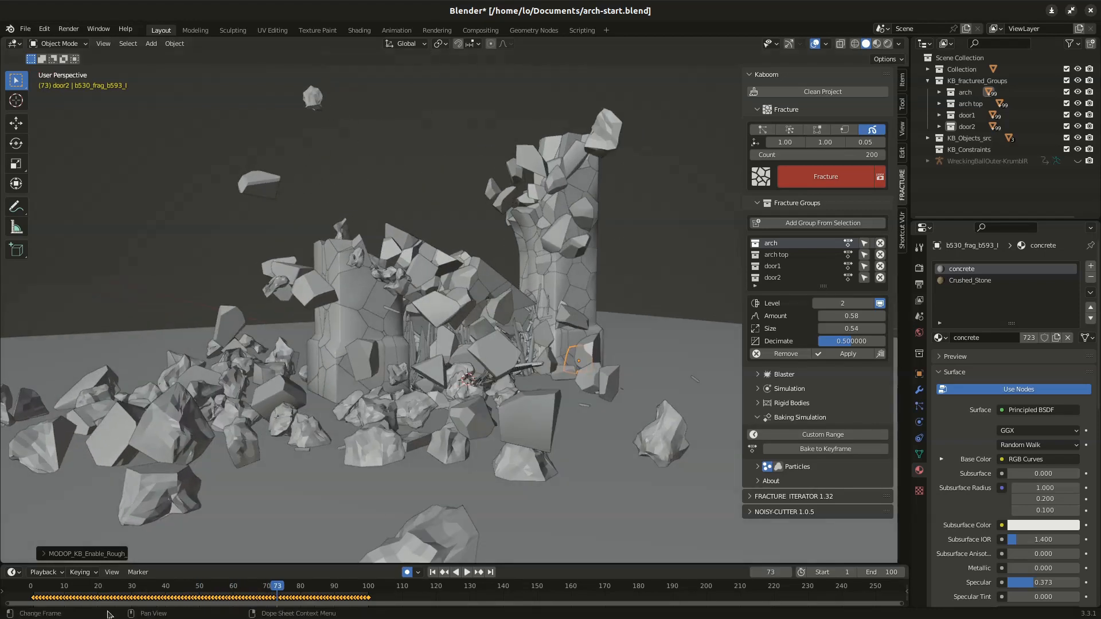
{"action": "left_click", "coordinate": [38, 591]}
{"action": "key", "text": "space"}
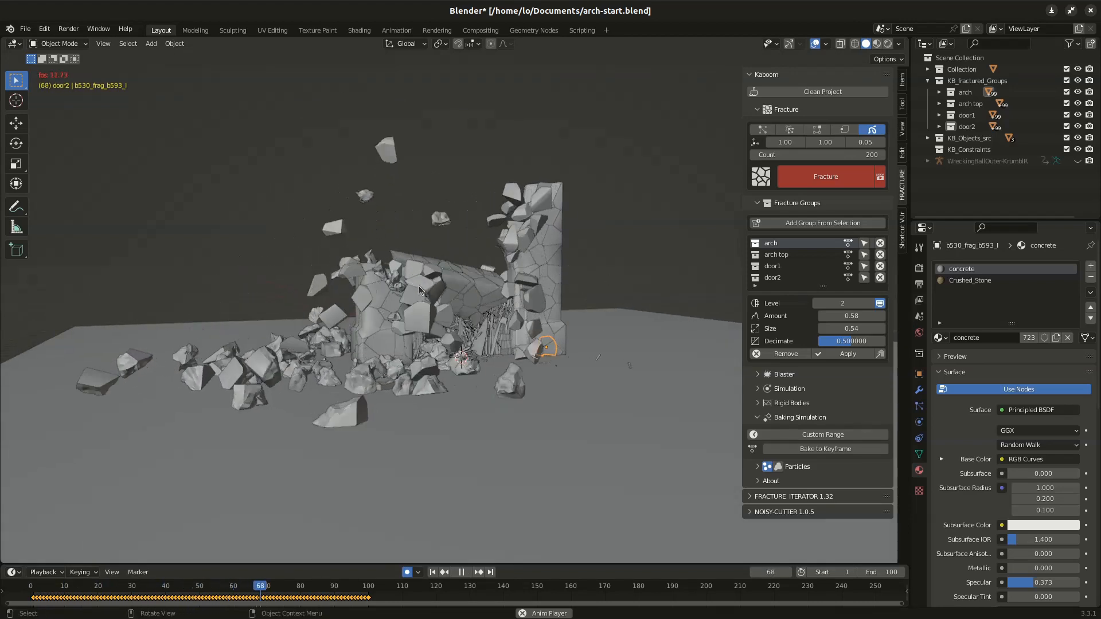
{"action": "key", "text": "space"}
{"action": "middle_click_drag", "start_coordinate": [417, 293], "coordinate": [482, 349]}
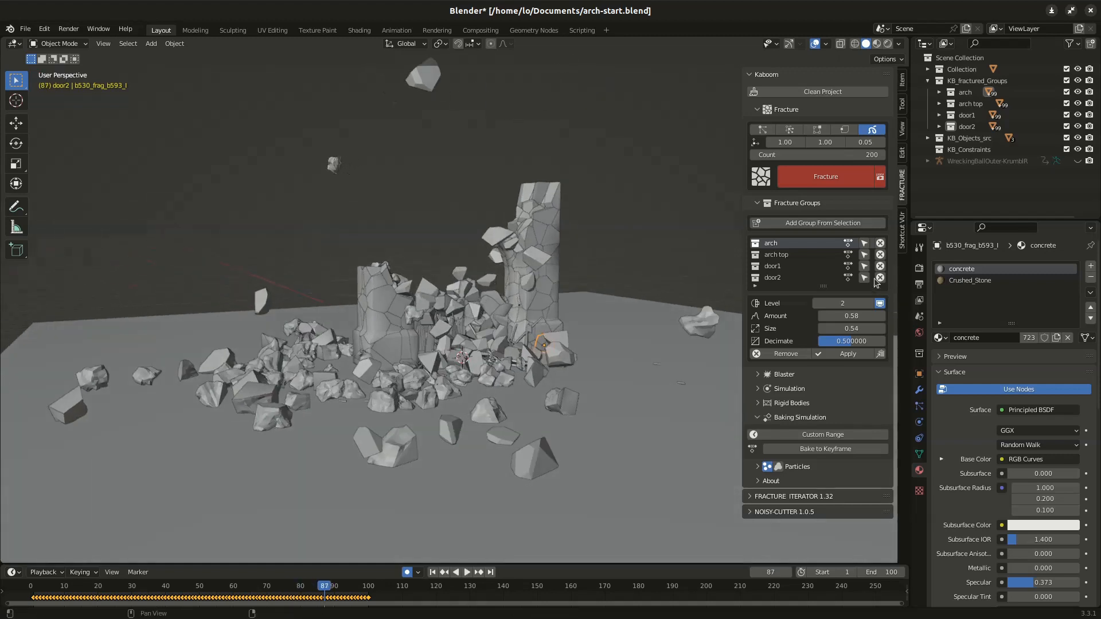
Step: Enable rough cut on the arch top fracture group and replay the collapse from the start to frame 80
{"action": "left_click", "coordinate": [790, 257]}
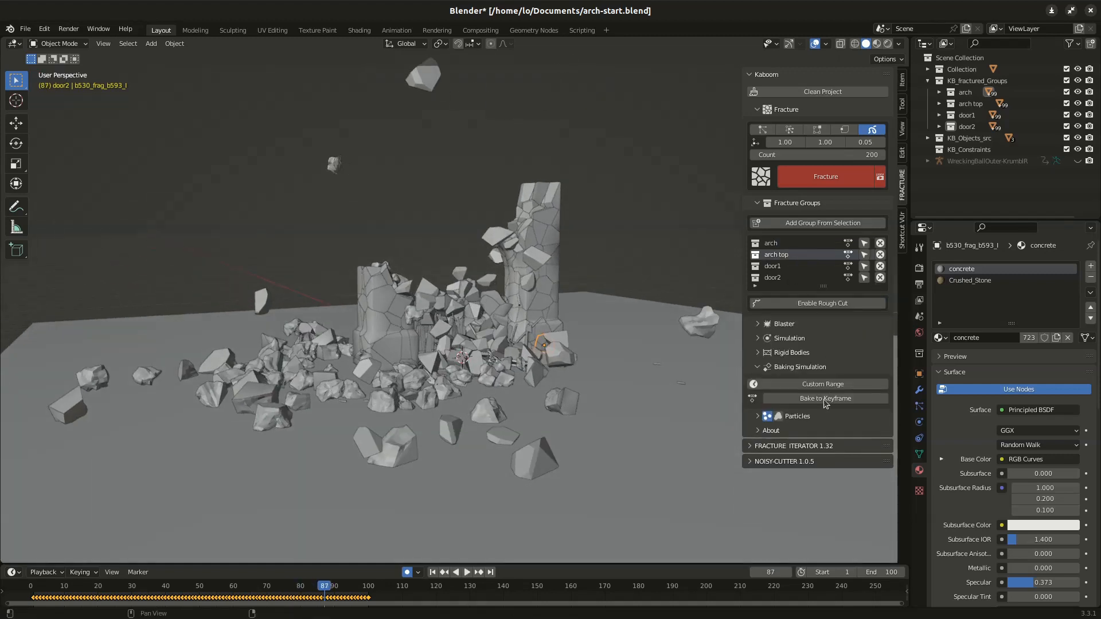
{"action": "left_click", "coordinate": [827, 304]}
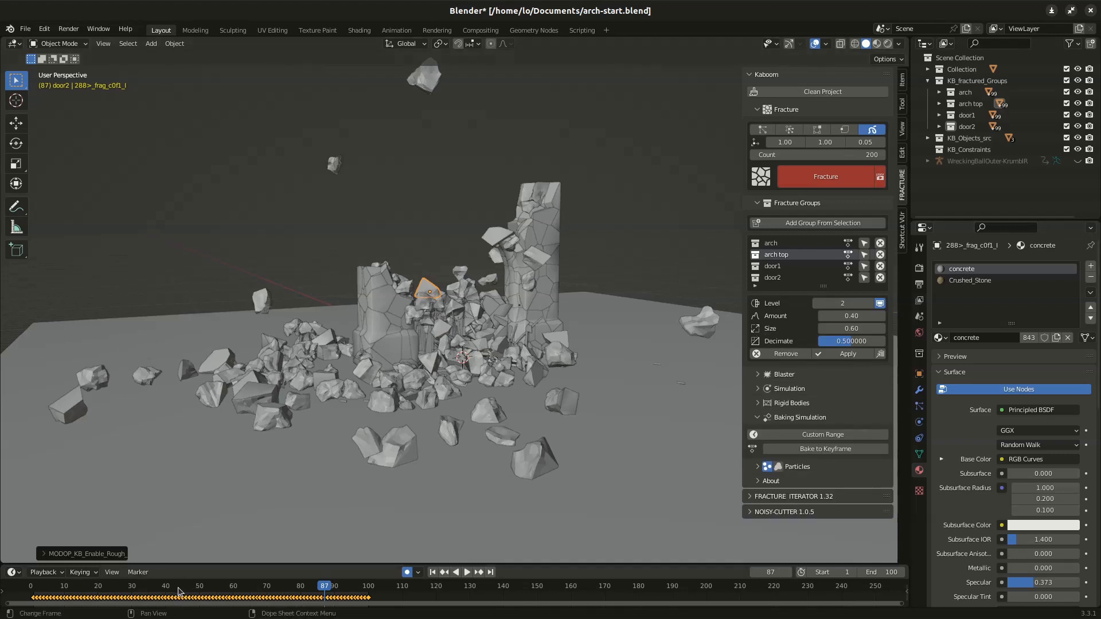
{"action": "key", "text": "shift+Left"}
{"action": "key", "text": "space"}
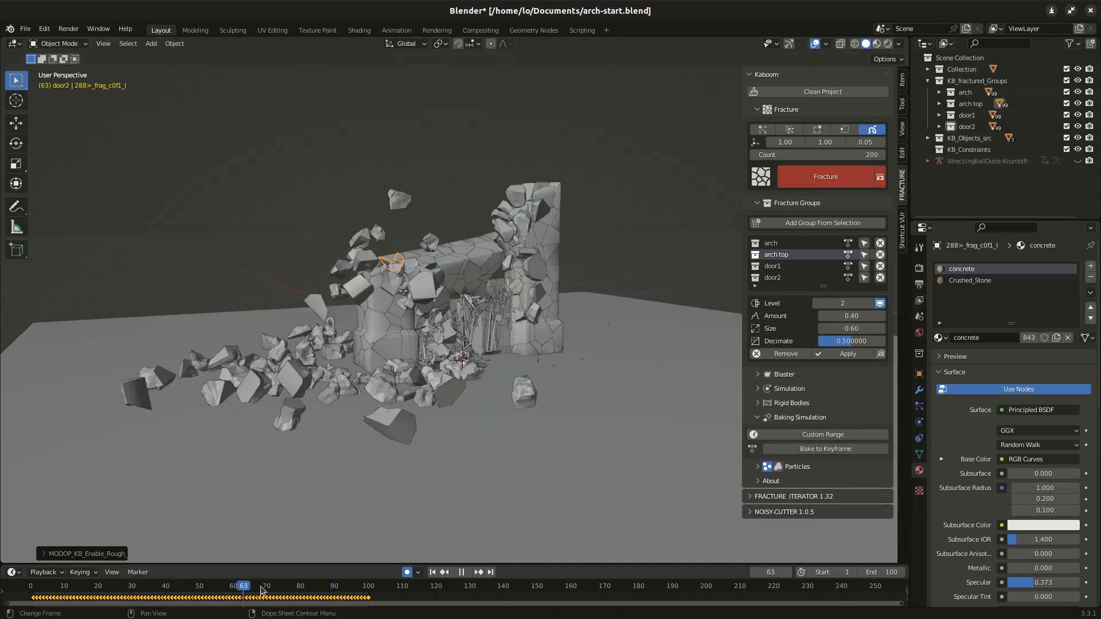
{"action": "key", "text": "space"}
{"action": "middle_click_drag", "start_coordinate": [413, 344], "coordinate": [470, 294]}
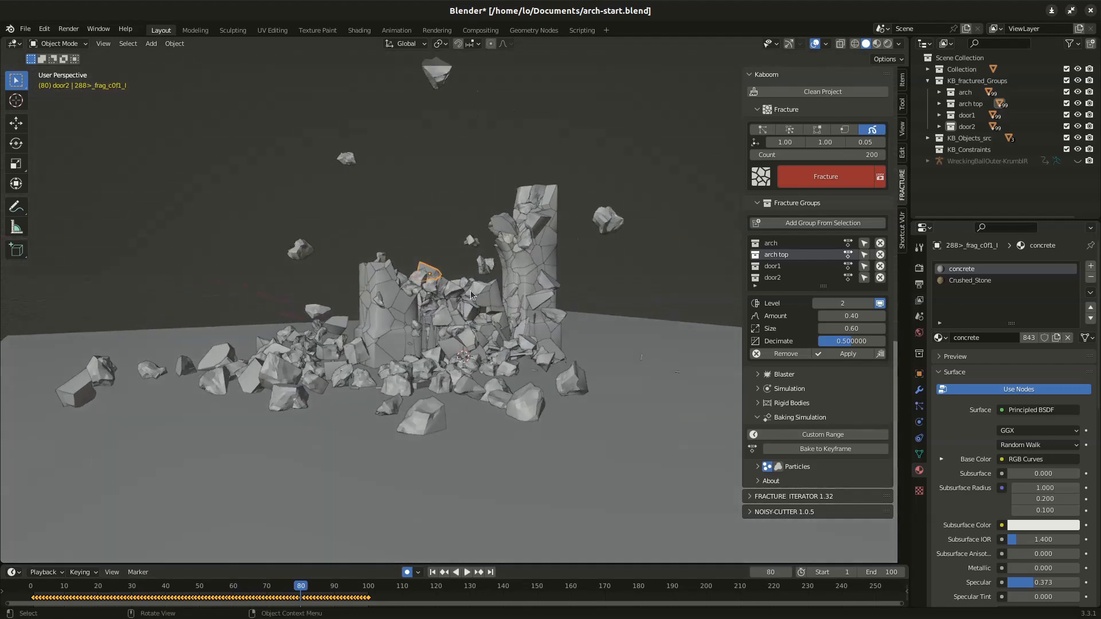
Step: Turn off the rough cut viewport display for the arch top and arch groups
{"action": "left_click", "coordinate": [880, 304]}
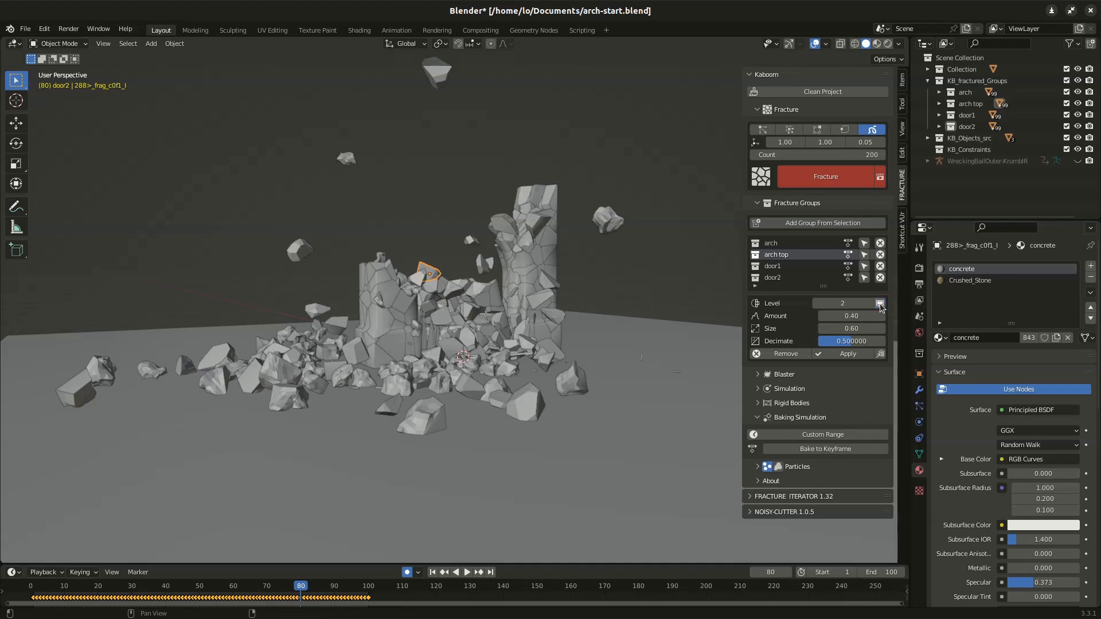
{"action": "left_click", "coordinate": [796, 248]}
{"action": "left_click", "coordinate": [880, 303]}
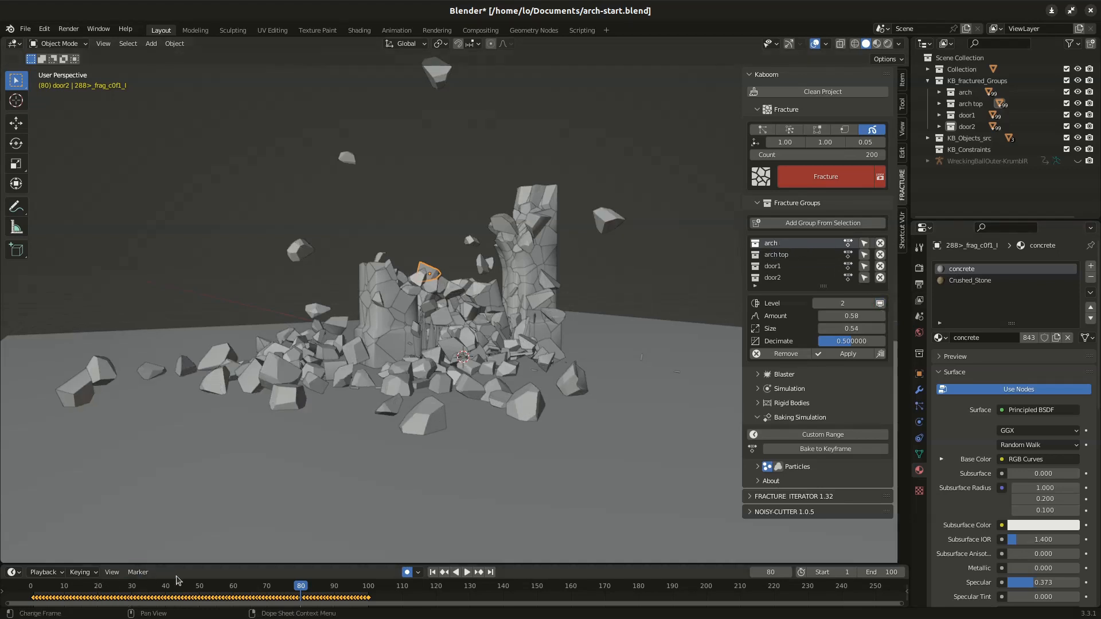
Step: Replay the collapse without the rough cuts displayed and move the timeline to frame 29
{"action": "left_click", "coordinate": [100, 591]}
{"action": "key", "text": "space"}
{"action": "left_click_drag", "start_coordinate": [245, 590], "coordinate": [127, 579]}
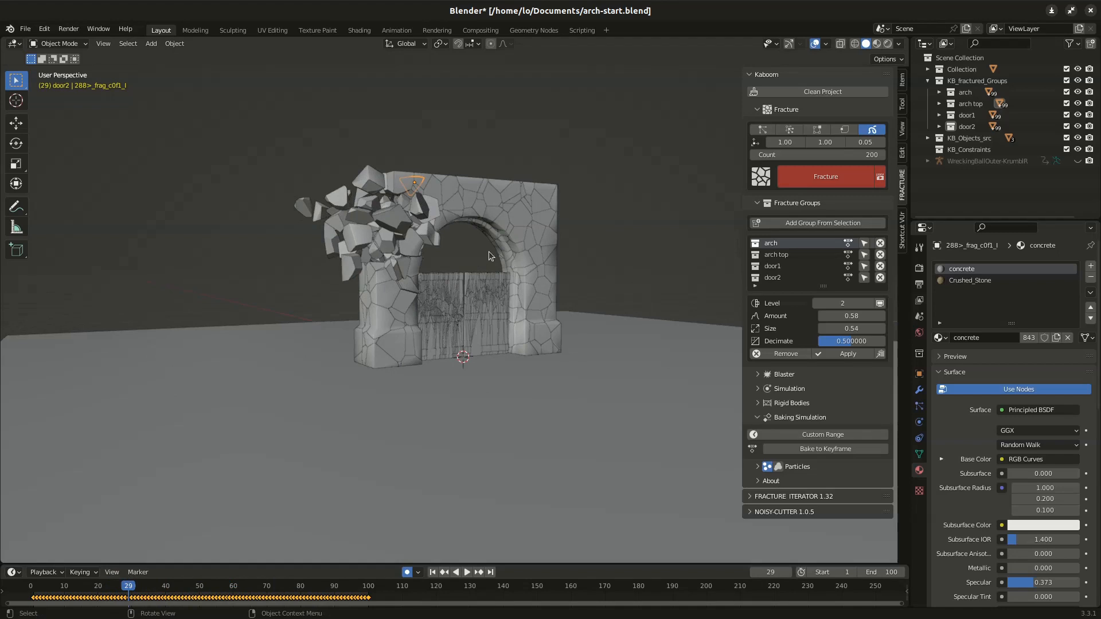
{"action": "middle_click_drag", "start_coordinate": [491, 256], "coordinate": [459, 267]}
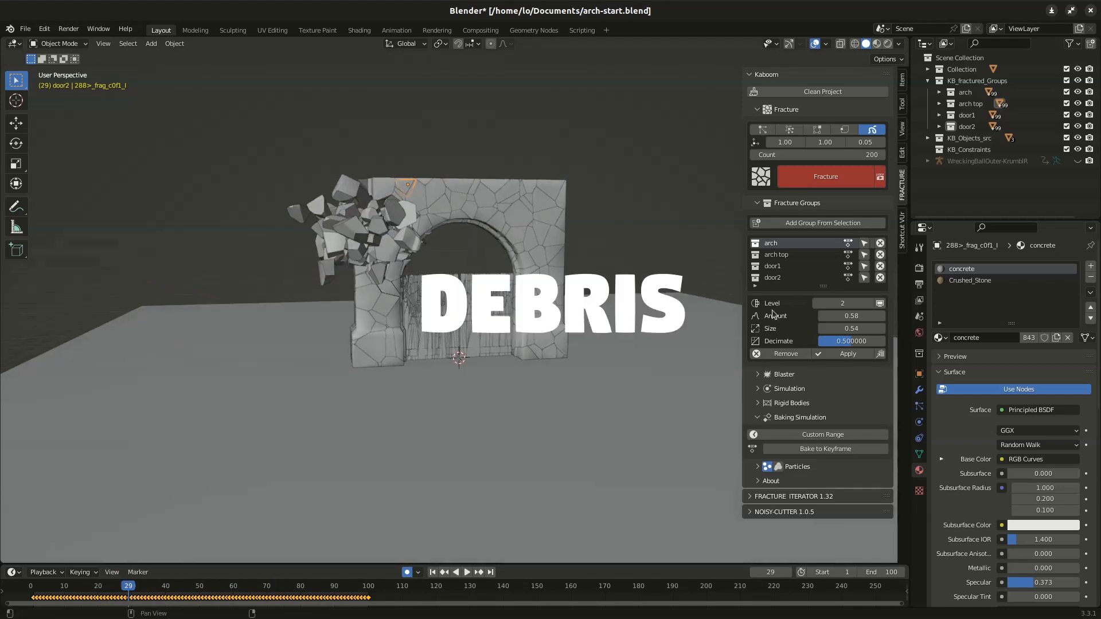
Step: Expand the Particles settings in place of Baking Simulation and select the arch group's fragments
{"action": "left_click", "coordinate": [757, 420]}
{"action": "left_click", "coordinate": [757, 432]}
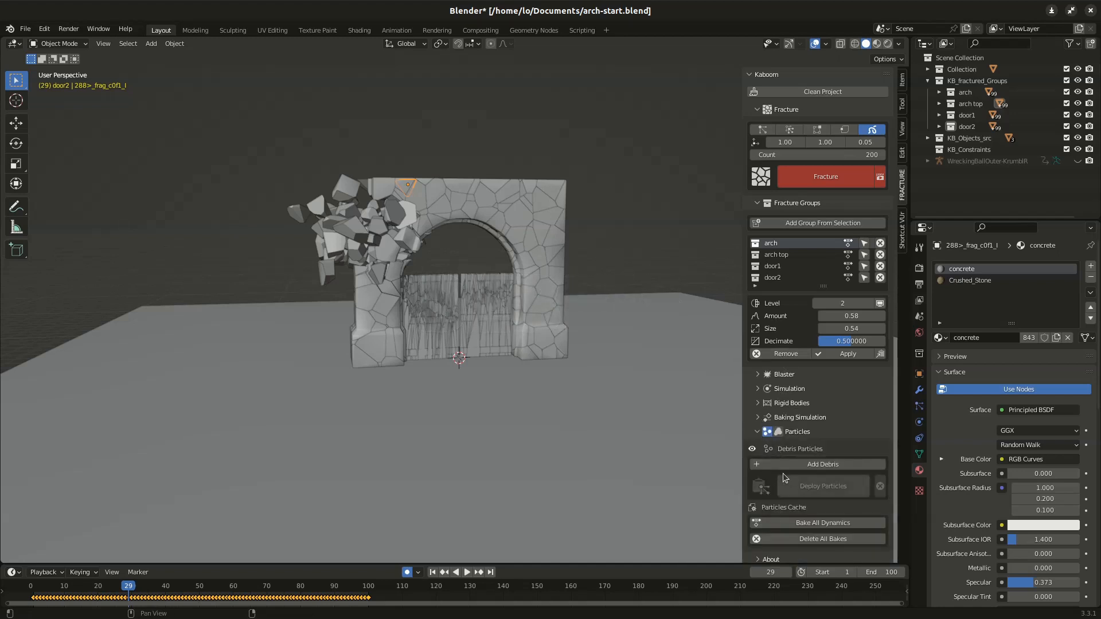
{"action": "scroll", "coordinate": [785, 478], "scroll_direction": "down", "scroll_amount": 2}
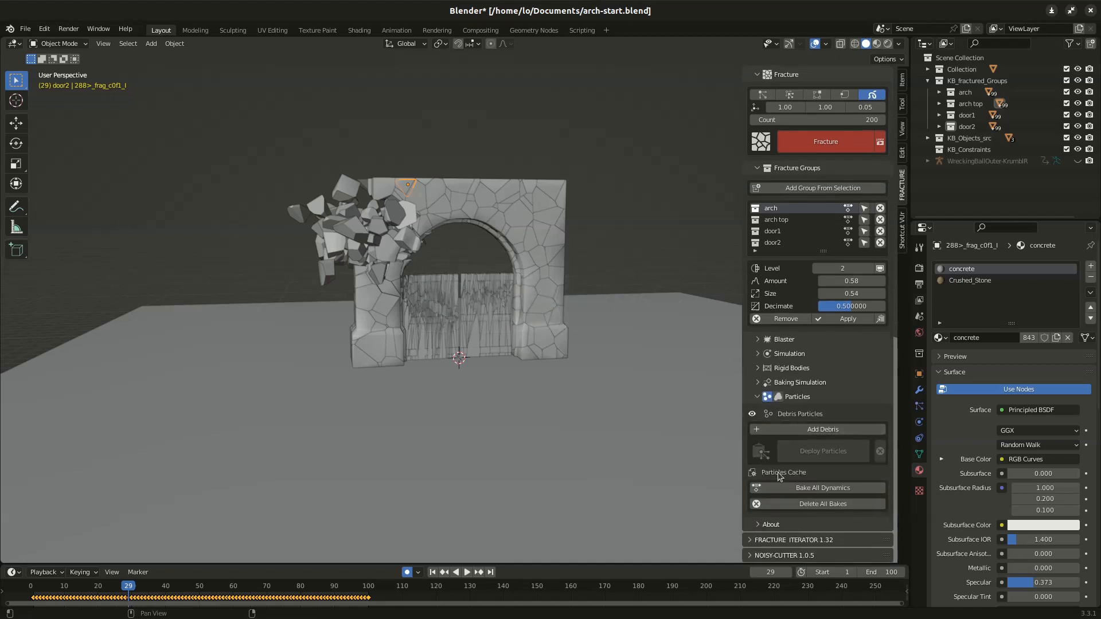
{"action": "left_click", "coordinate": [864, 208]}
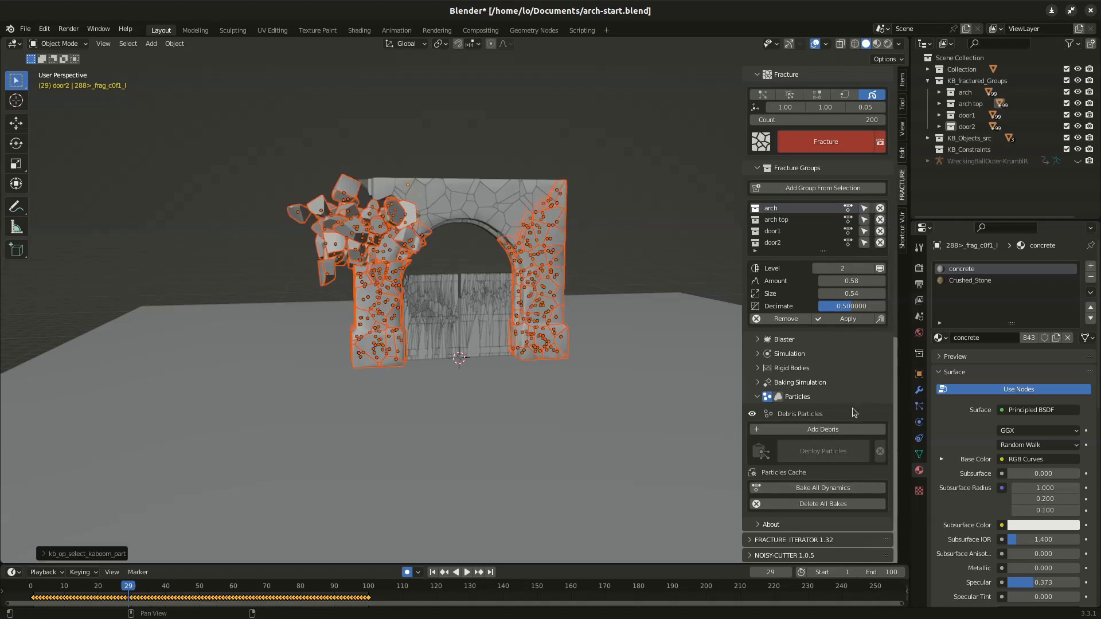
Step: Add debris particles to the selected arch group fragments and play the animation
{"action": "left_click", "coordinate": [831, 434]}
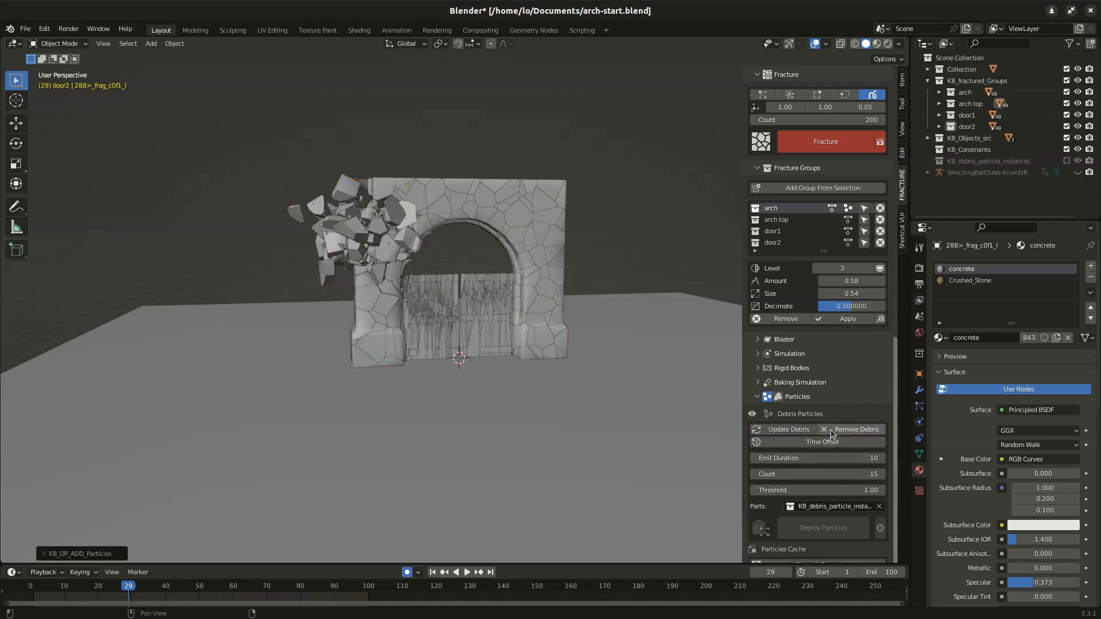
{"action": "key", "text": "space"}
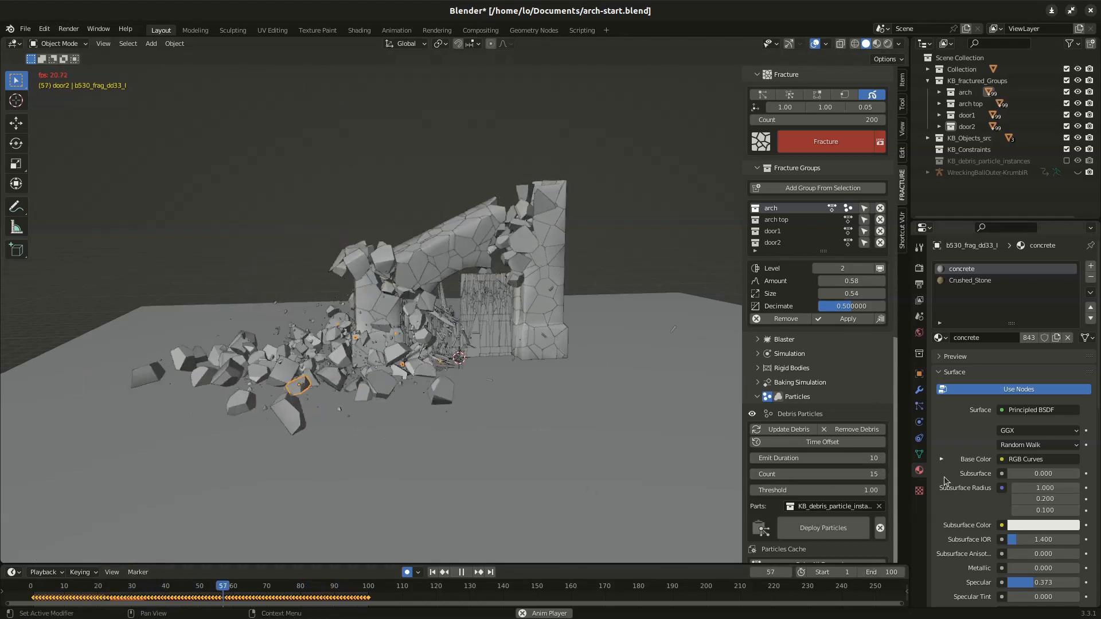
Step: Set the debris particles' render scale to 0.4 and deploy the setting to all arch fragments
{"action": "left_click", "coordinate": [919, 406]}
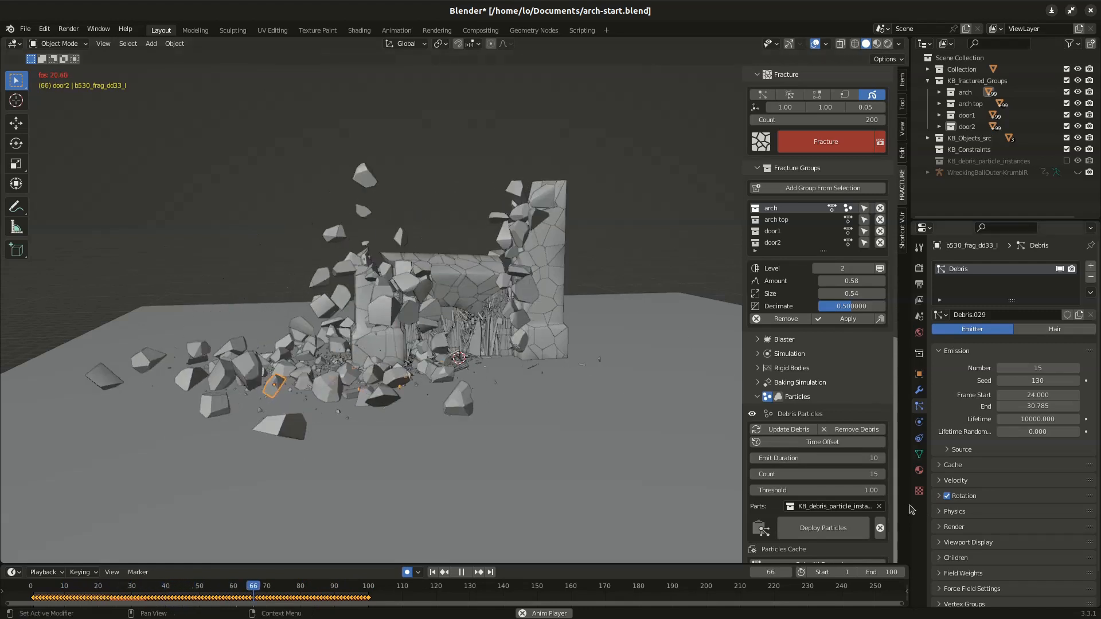
{"action": "scroll", "coordinate": [973, 488], "scroll_direction": "down", "scroll_amount": 2}
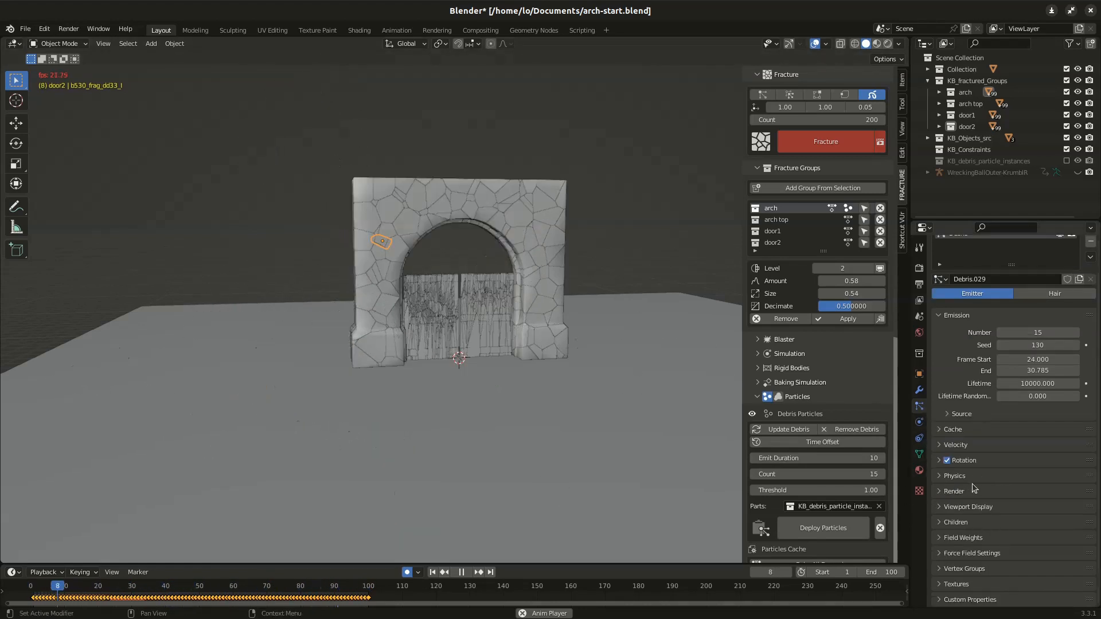
{"action": "left_click", "coordinate": [954, 491]}
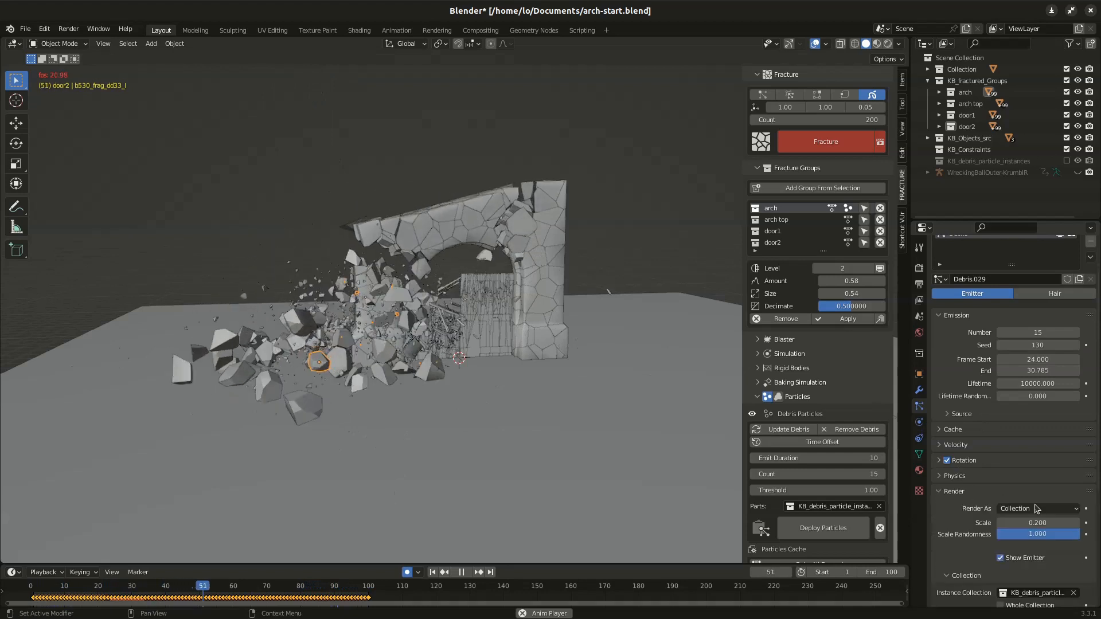
{"action": "left_click", "coordinate": [1040, 522]}
{"action": "type", "text": ".4"}
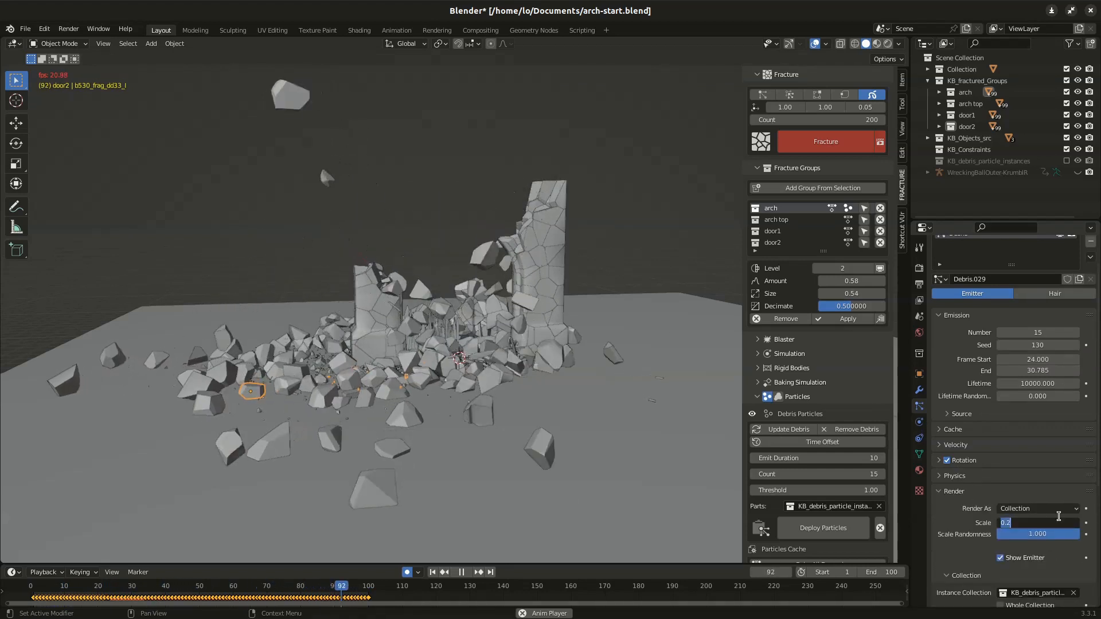
{"action": "left_click", "coordinate": [819, 529]}
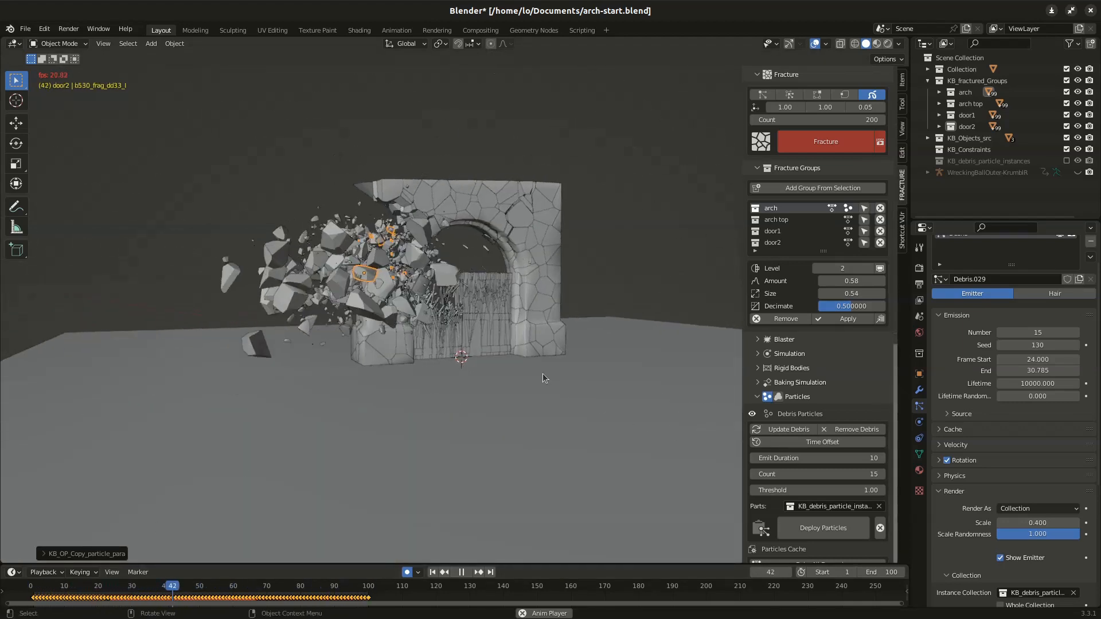
Step: Set the debris particles' object-aligned Z velocity to 2 m/s and deploy it to all arch fragments
{"action": "left_click", "coordinate": [955, 444]}
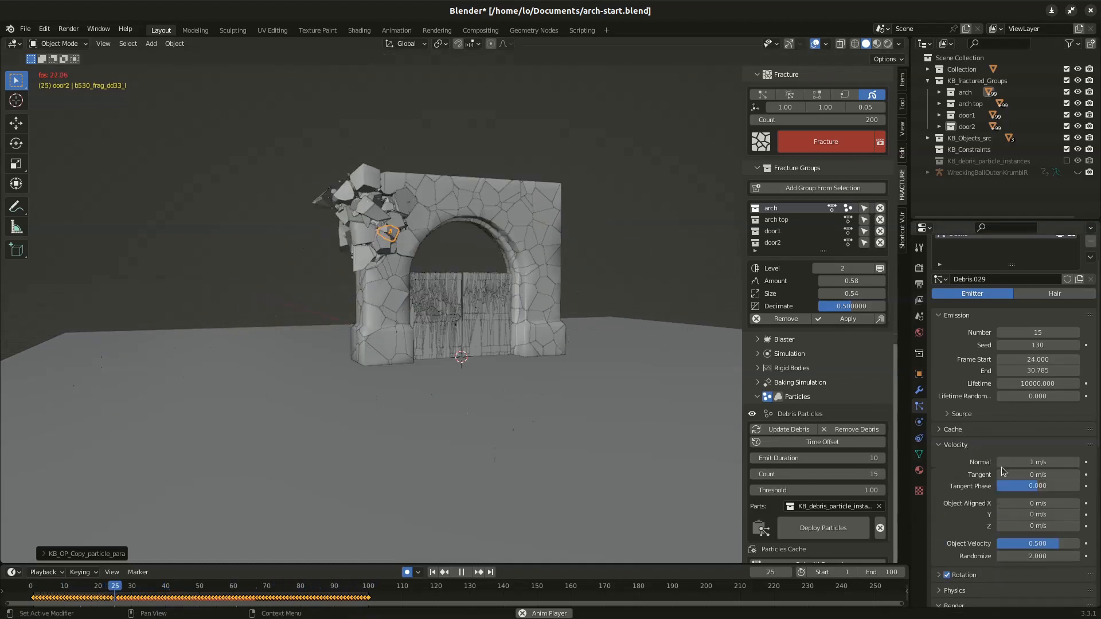
{"action": "scroll", "coordinate": [975, 459], "scroll_direction": "down", "scroll_amount": 2}
{"action": "left_click", "coordinate": [1026, 477]}
{"action": "type", "text": "2"}
{"action": "key", "text": "Return"}
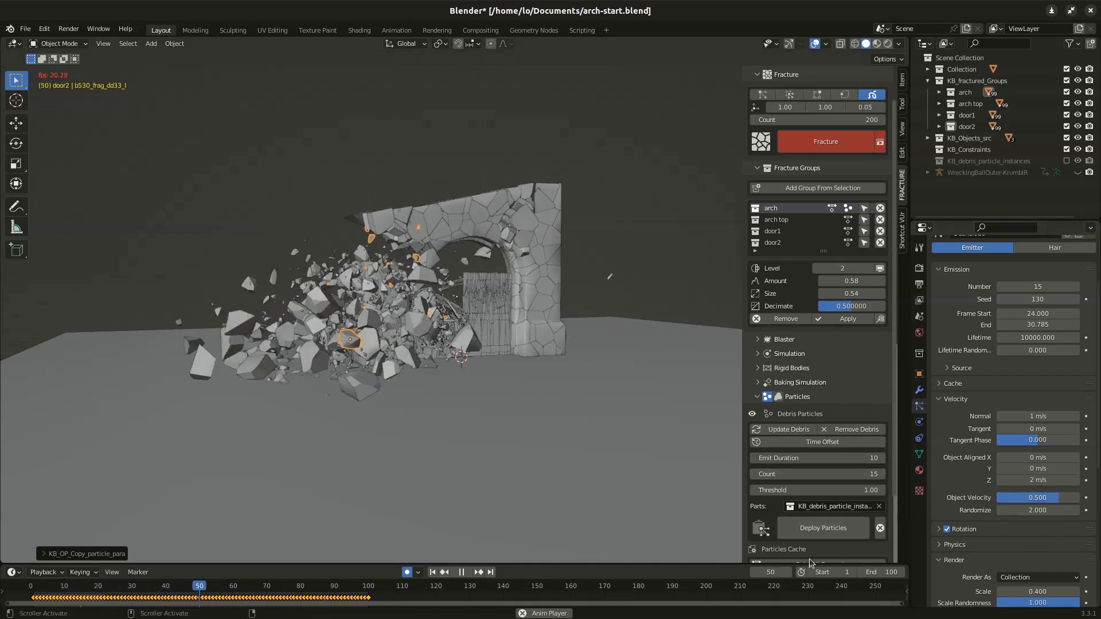
{"action": "left_click", "coordinate": [835, 533]}
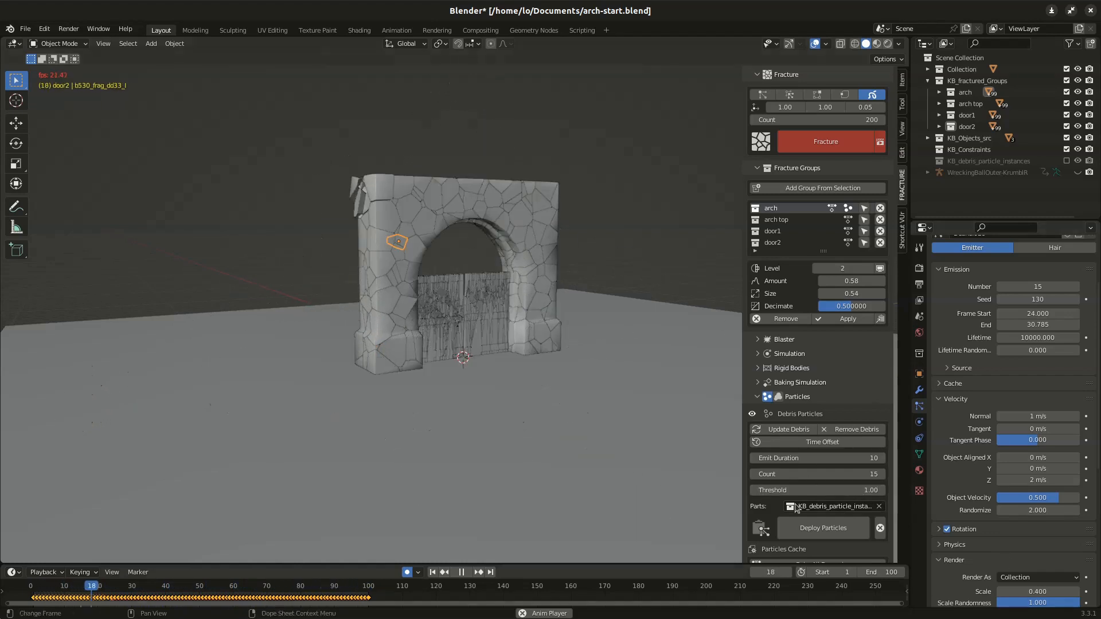
Step: Review the debris playback from the first frame at several angles and pause at frame 35
{"action": "middle_click_drag", "start_coordinate": [497, 378], "coordinate": [414, 327]}
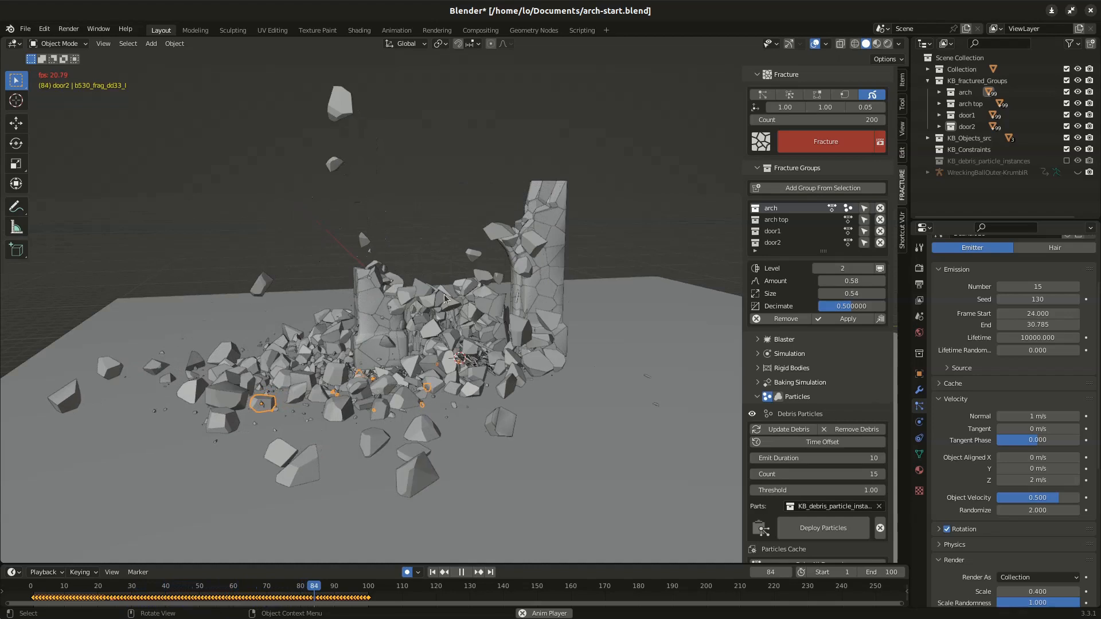
{"action": "key", "text": "Escape"}
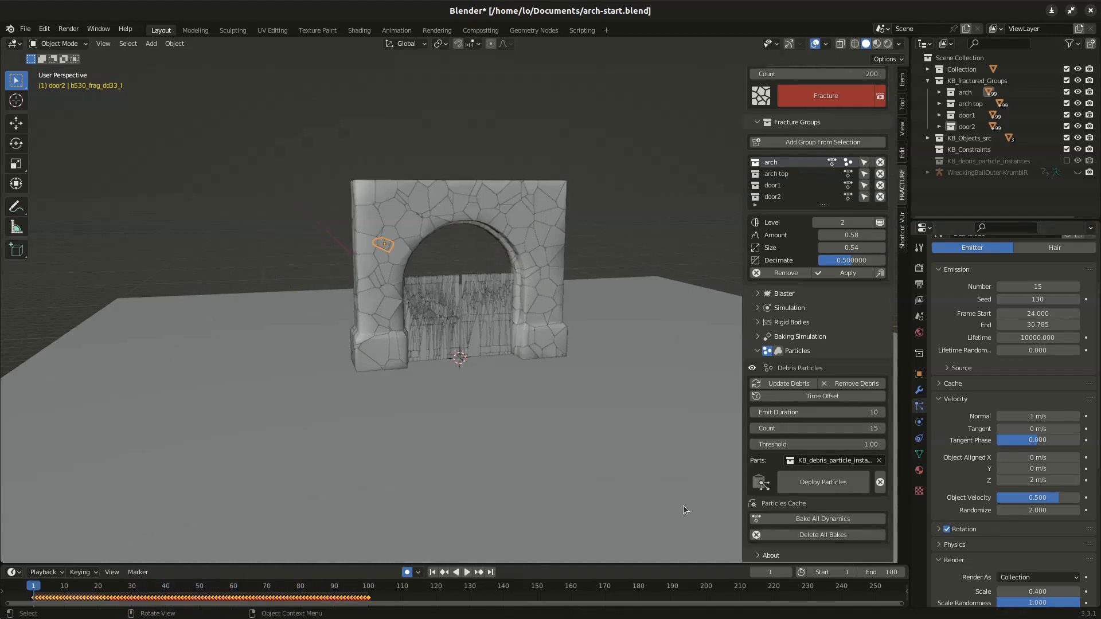
{"action": "key", "text": "space"}
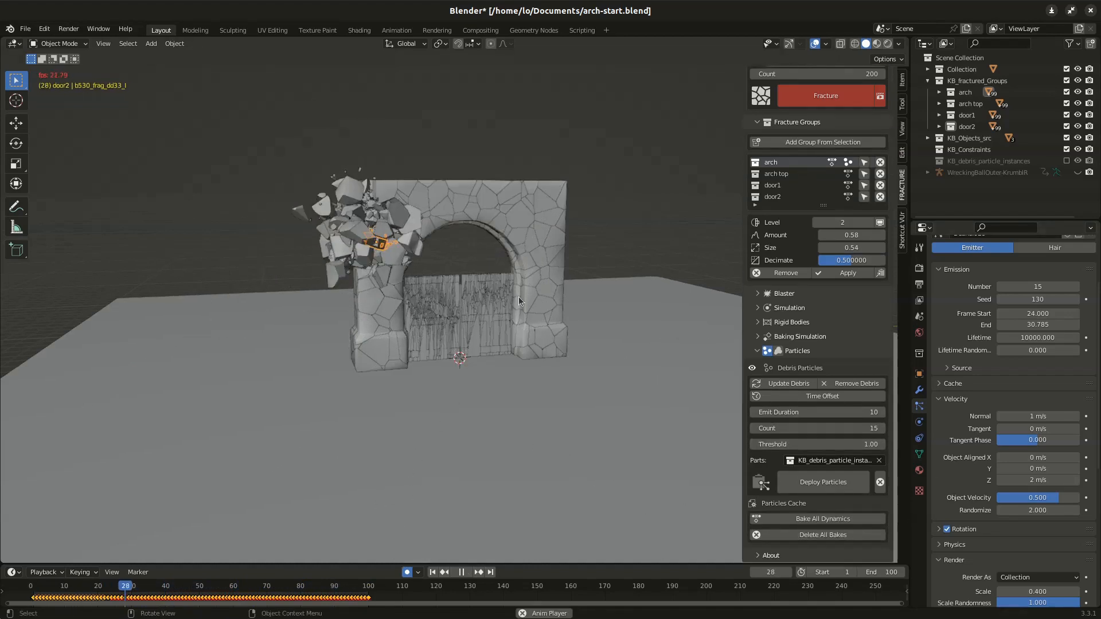
{"action": "middle_click_drag", "start_coordinate": [565, 243], "coordinate": [514, 300]}
{"action": "key", "text": "space"}
{"action": "key", "text": "space"}
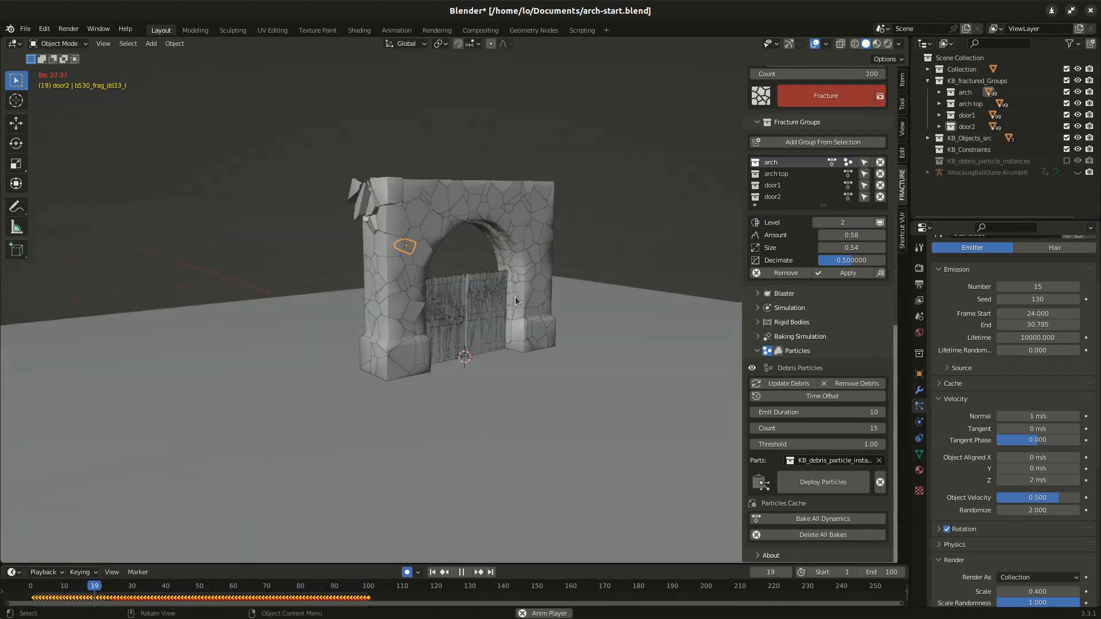
{"action": "key", "text": "space"}
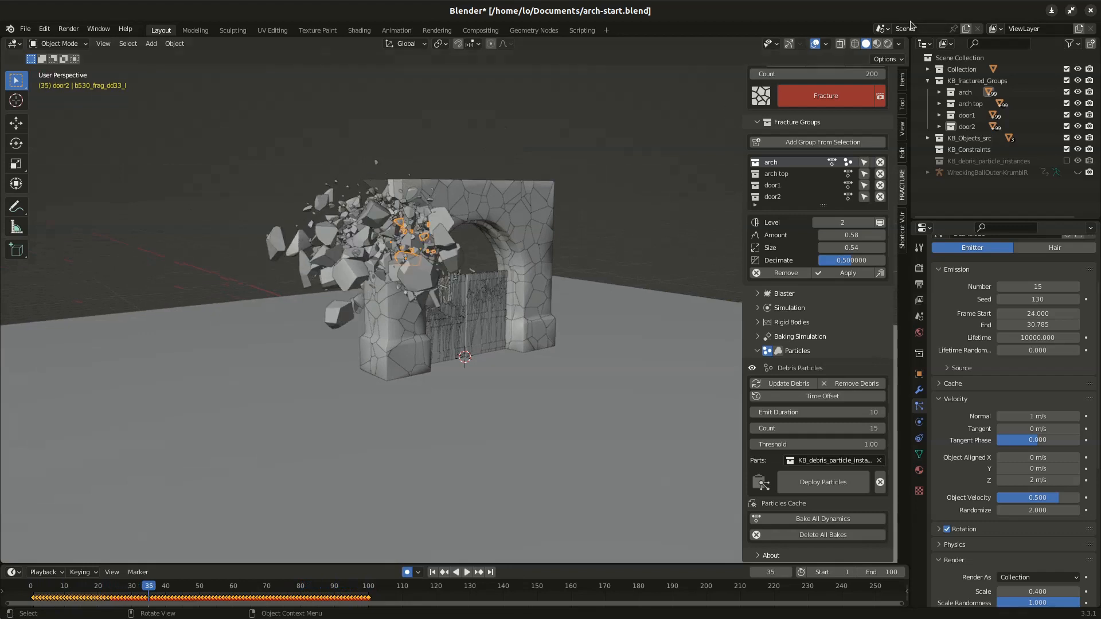
Step: Switch the viewport to material preview shading, replay the collapse and pause at frame 71
{"action": "left_click", "coordinate": [876, 44]}
{"action": "middle_click_drag", "start_coordinate": [476, 291], "coordinate": [375, 267]}
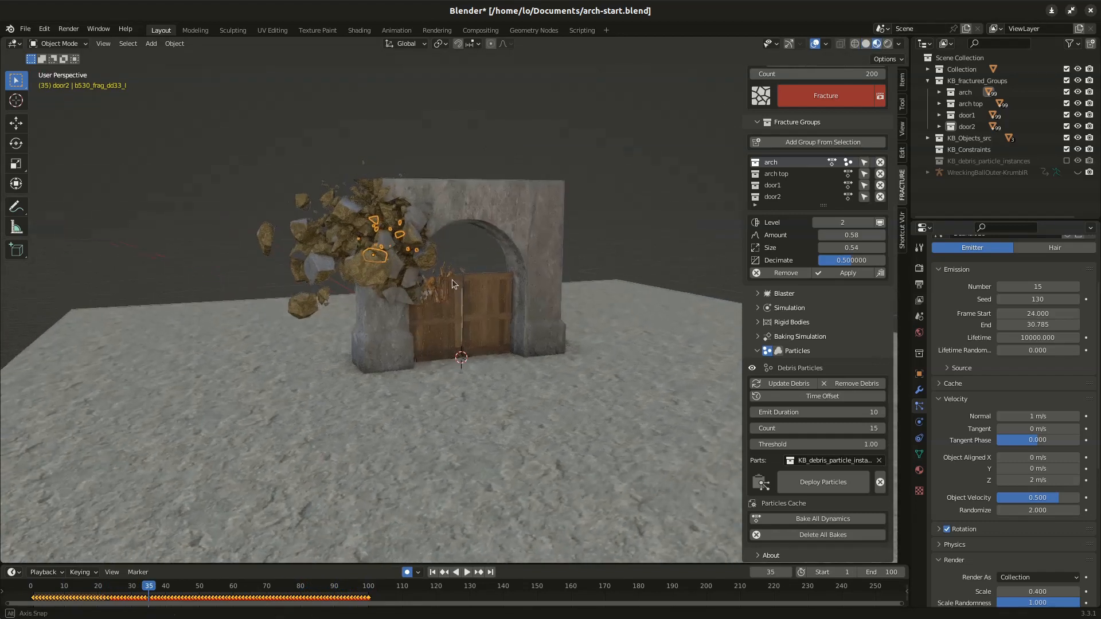
{"action": "key", "text": "space"}
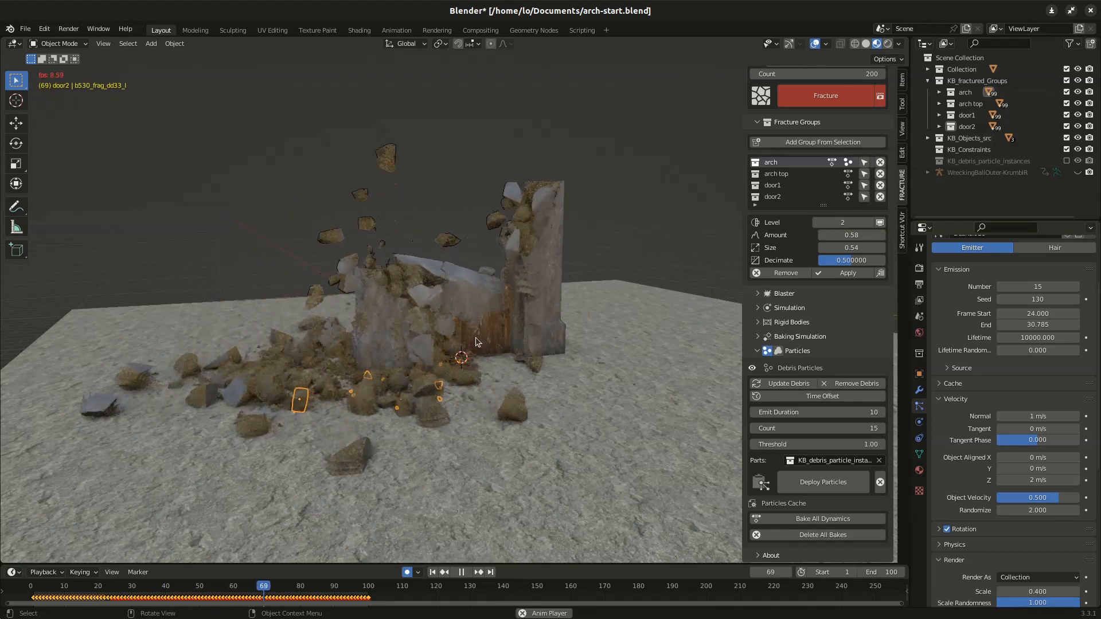
{"action": "key", "text": "space"}
Step: Split the 3D viewport vertically and turn the new area into a Shader Editor
{"action": "left_click_drag", "start_coordinate": [4, 41], "coordinate": [278, 42]}
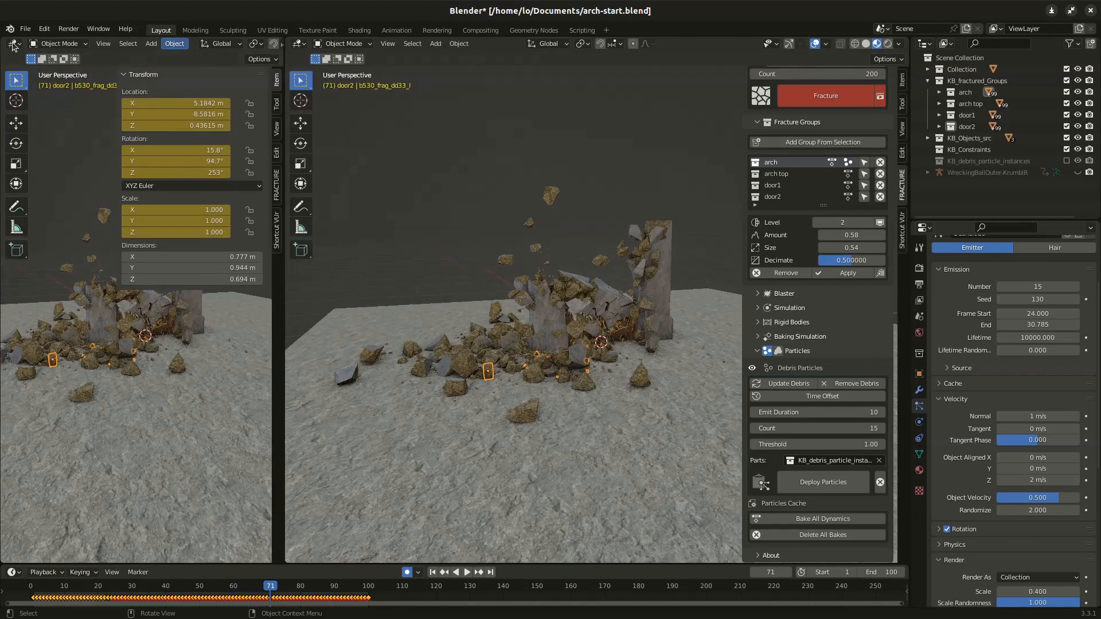
{"action": "left_click", "coordinate": [13, 44]}
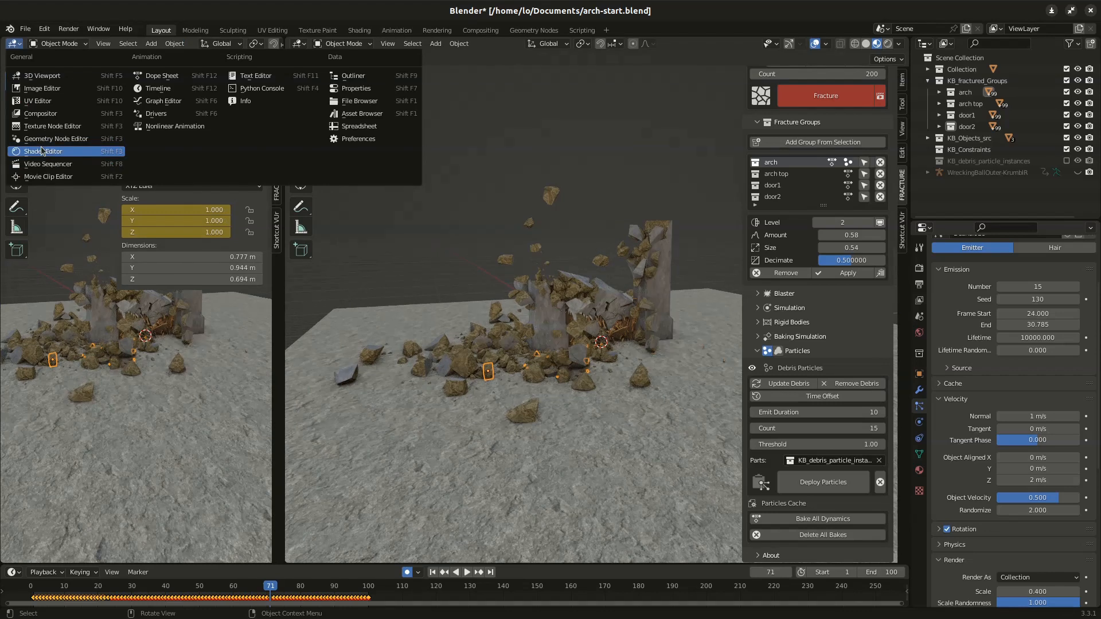
{"action": "left_click", "coordinate": [42, 151]}
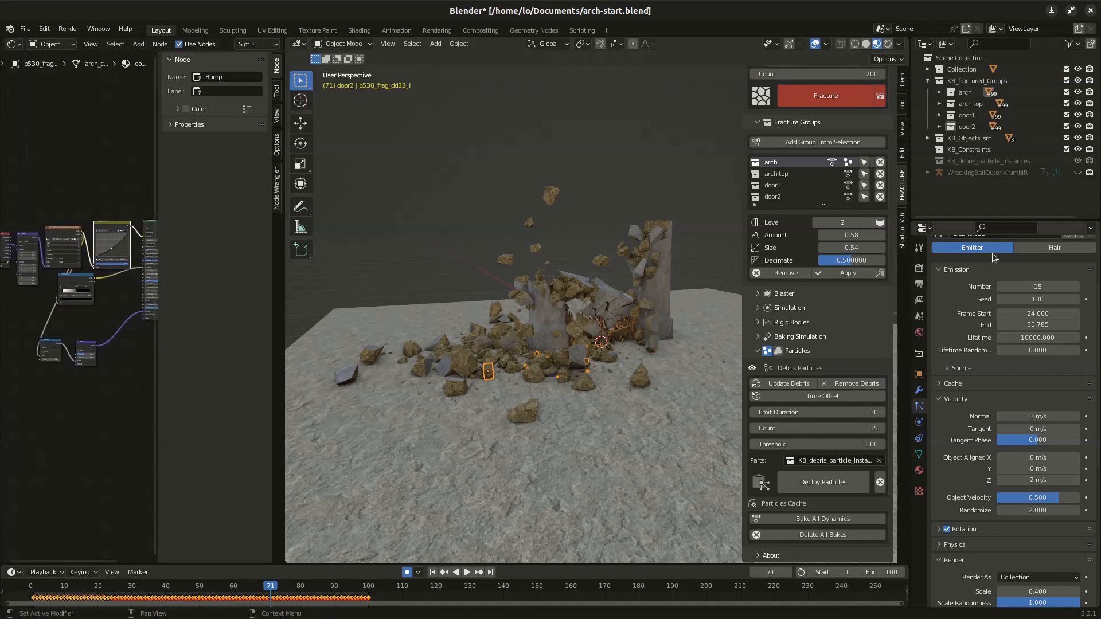
Step: Change Color1 of the Crushed_Stone material's crushed_stone.003 group node to a lighter beige
{"action": "left_click", "coordinate": [919, 470]}
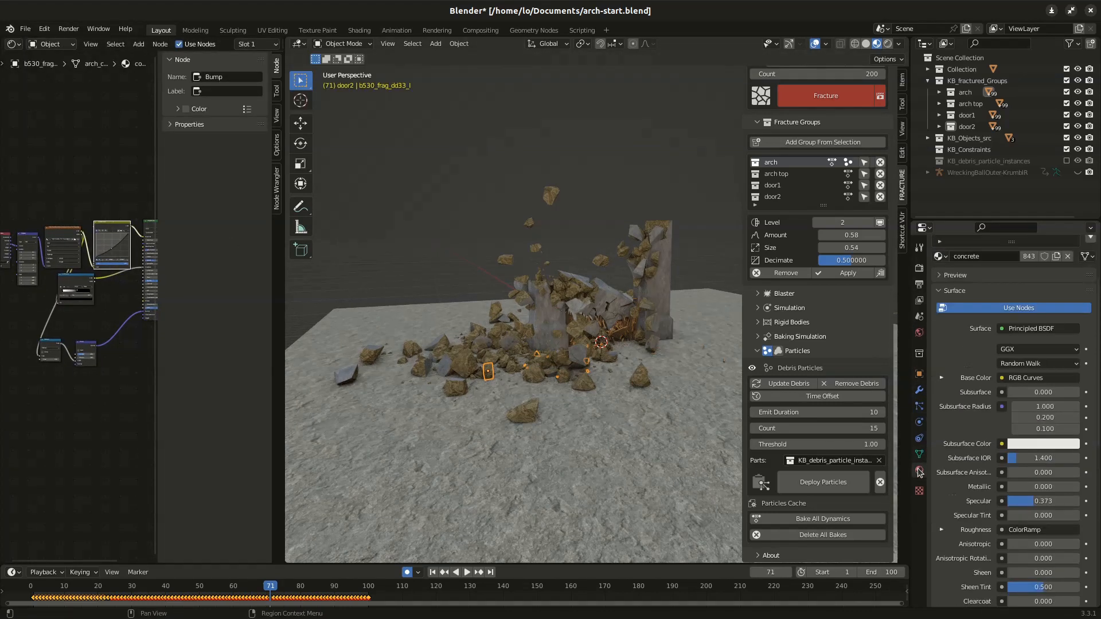
{"action": "scroll", "coordinate": [980, 291], "scroll_direction": "up", "scroll_amount": 4}
{"action": "left_click", "coordinate": [970, 280]}
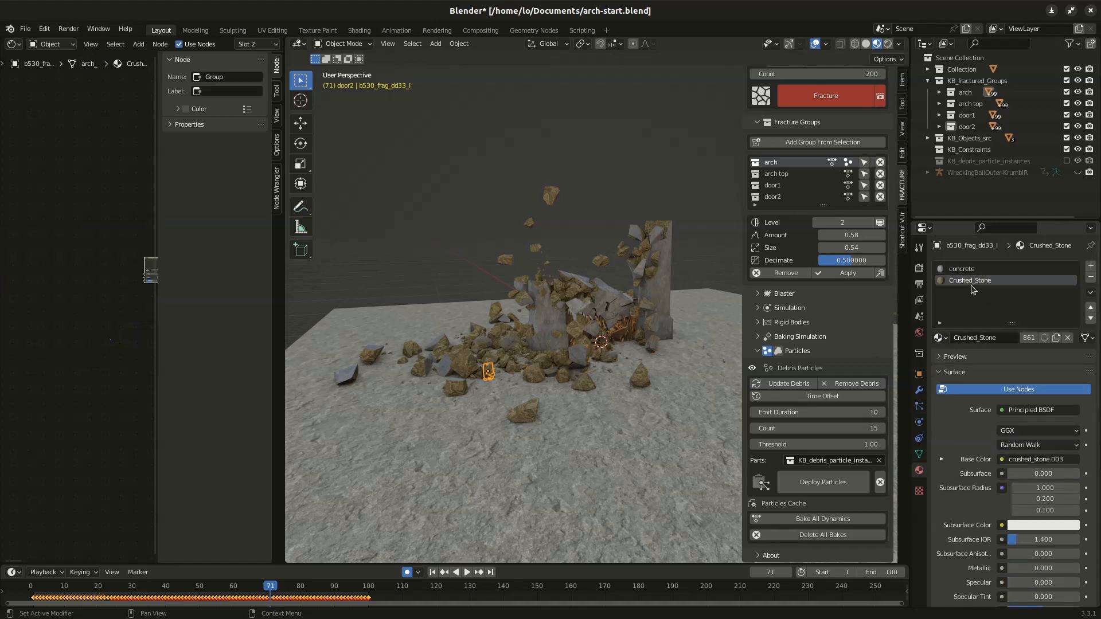
{"action": "scroll", "coordinate": [121, 261], "scroll_direction": "up", "scroll_amount": 4}
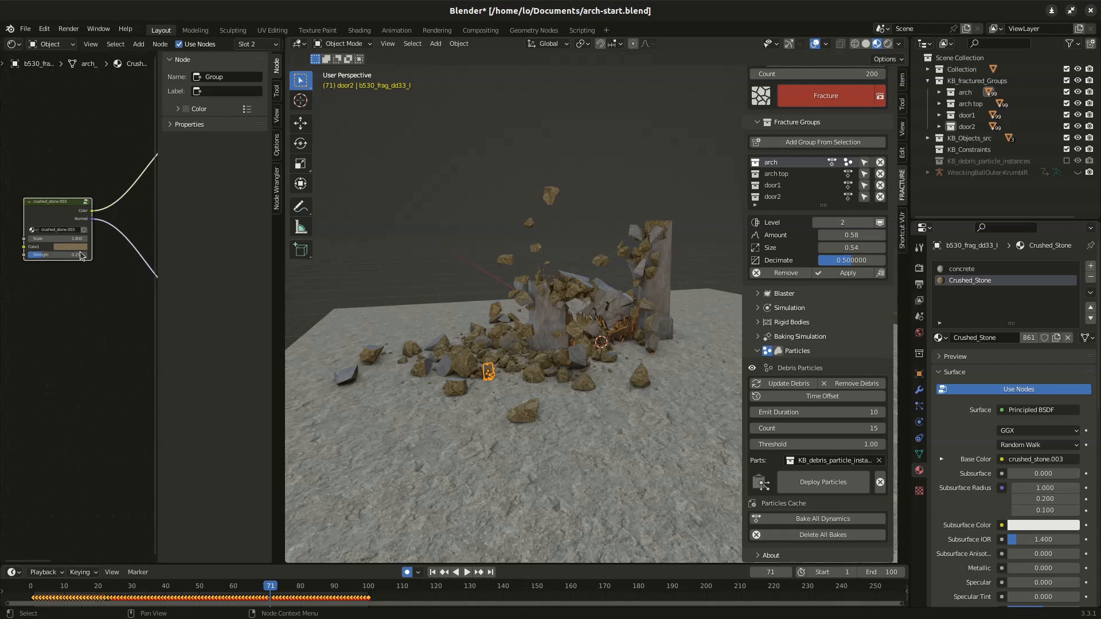
{"action": "left_click", "coordinate": [80, 247]}
{"action": "left_click_drag", "start_coordinate": [116, 170], "coordinate": [117, 155]}
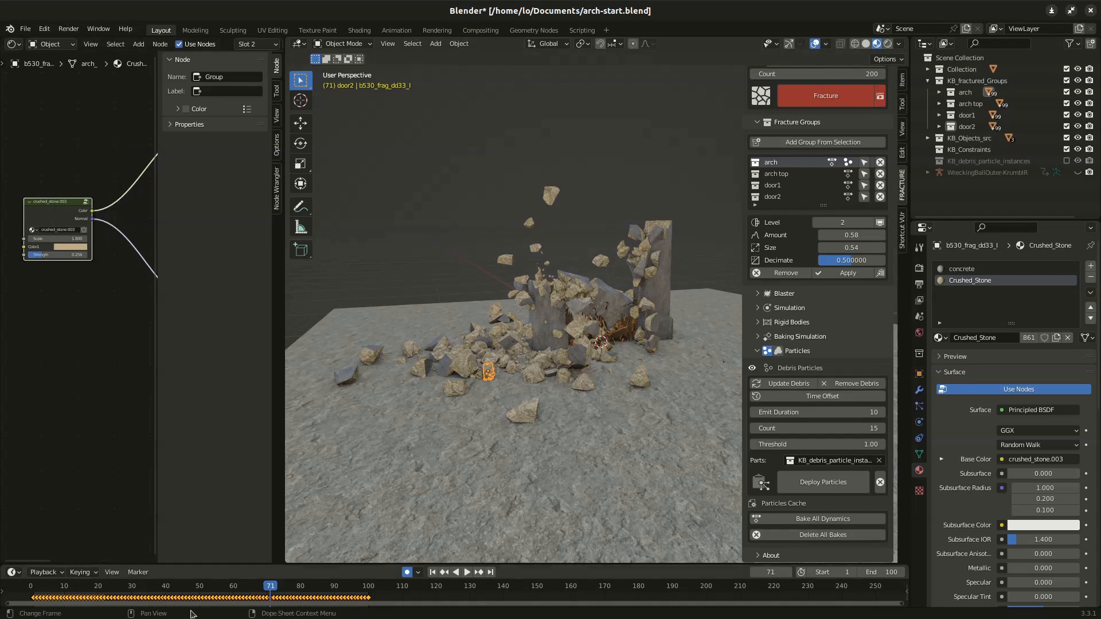
Step: Replay the collapse with the lighter stone color, pause at frame 97 and inspect the rubble from a low angle
{"action": "key", "text": "space"}
{"action": "mouse_move", "coordinate": [533, 417]}
{"action": "middle_mouse_down"}
{"action": "mouse_move", "coordinate": [555, 400]}
{"action": "mouse_move", "coordinate": [545, 401]}
{"action": "middle_mouse_up"}
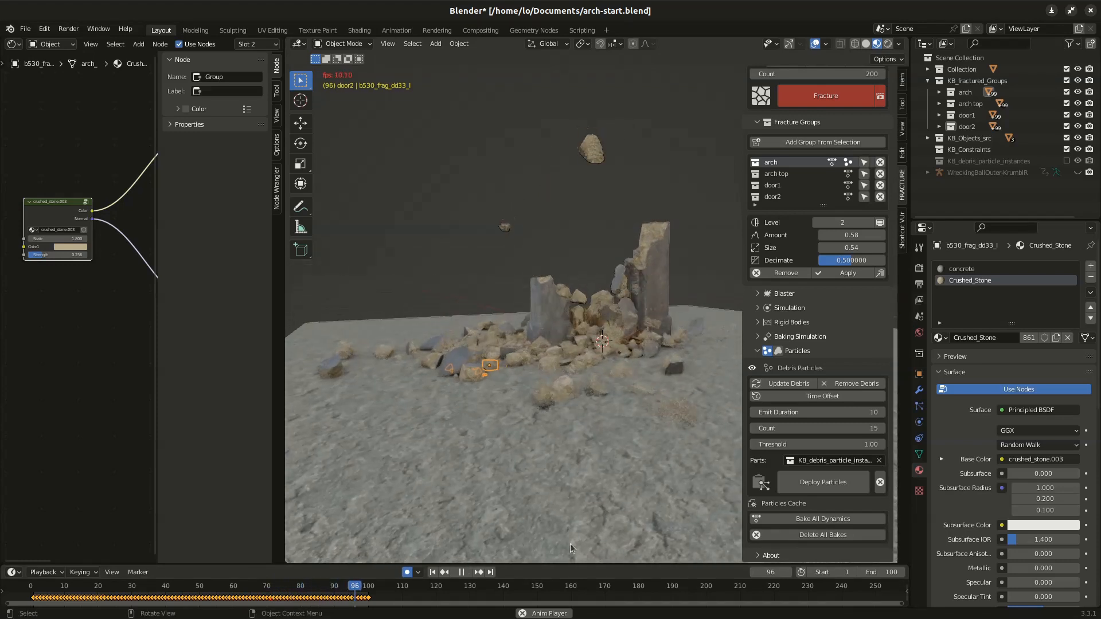
{"action": "key", "text": "space"}
{"action": "middle_click_drag", "start_coordinate": [641, 381], "coordinate": [473, 411]}
{"action": "middle_click_drag", "start_coordinate": [554, 322], "coordinate": [579, 312]}
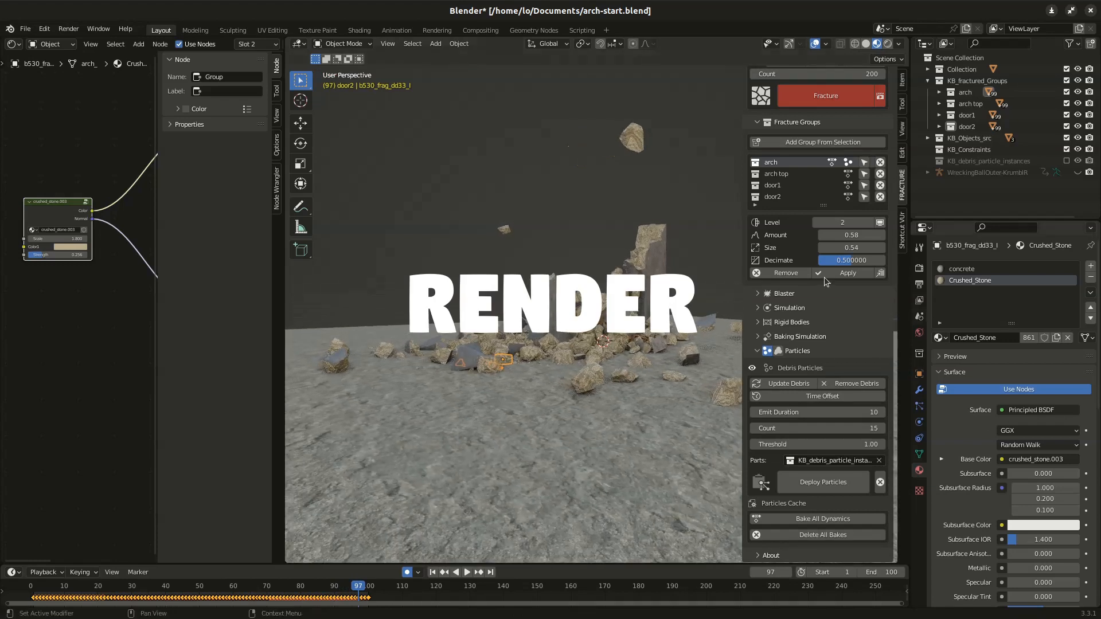
Step: Switch the viewport to rendered shading and add the procedural HDR Eevee Sky to the world
{"action": "left_click", "coordinate": [886, 44]}
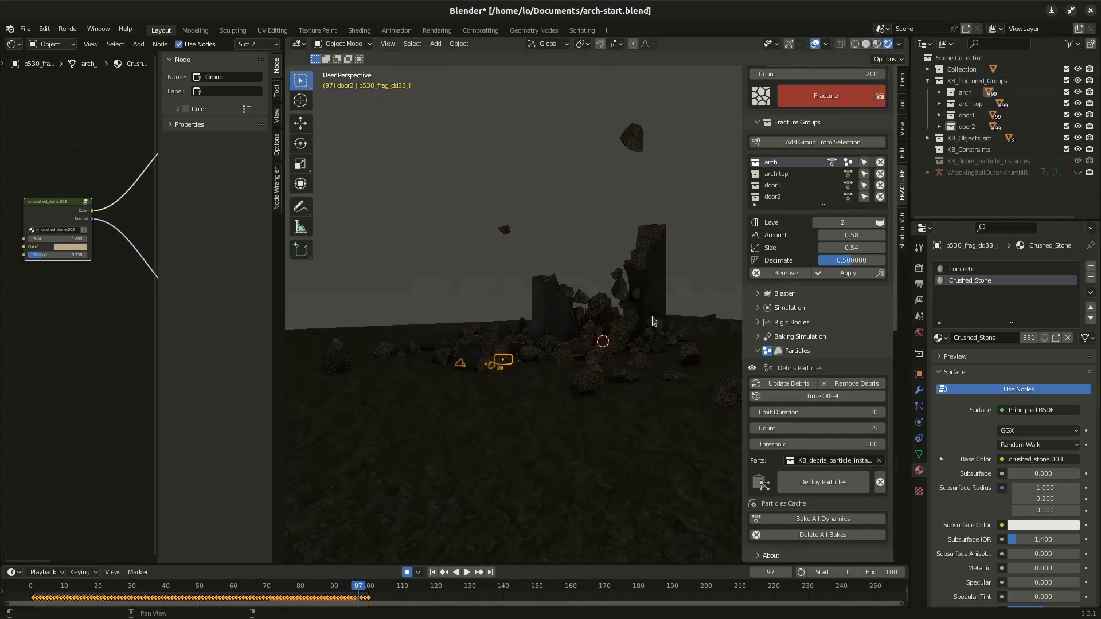
{"action": "left_click", "coordinate": [917, 334]}
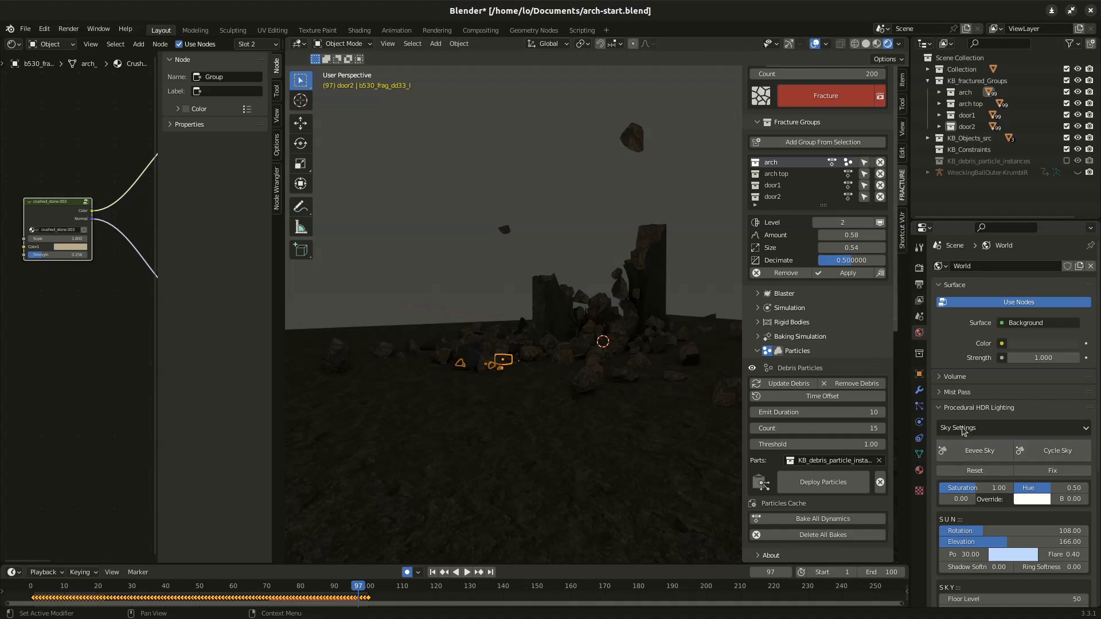
{"action": "left_click", "coordinate": [977, 452]}
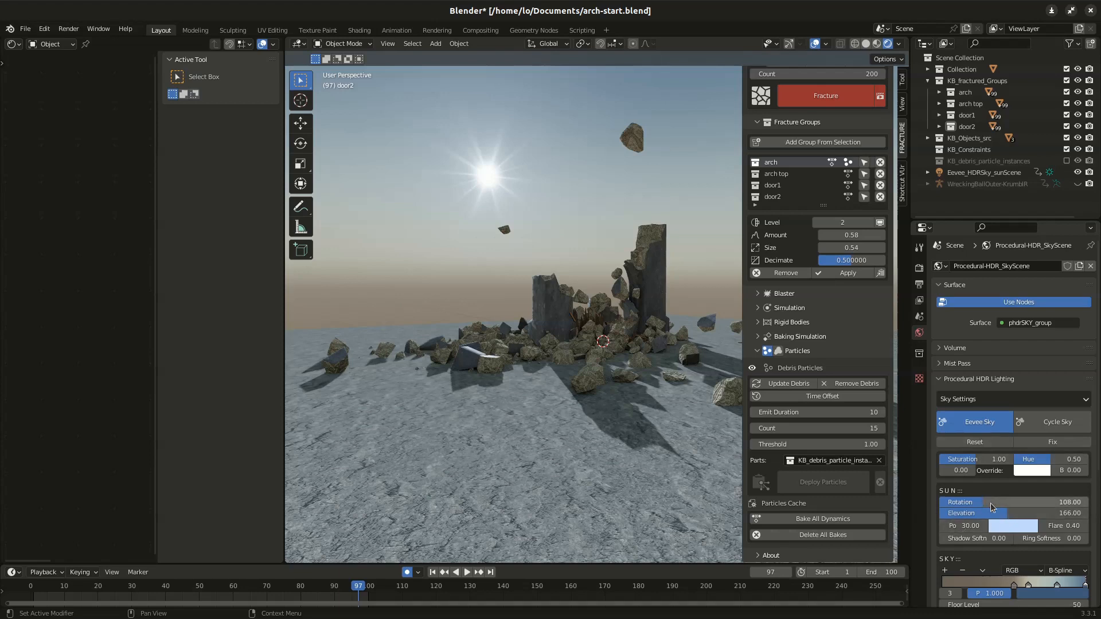
Step: Adjust the sky's sun to rotation 228.92, shadow softness 0.24, a near-white color and power 15
{"action": "left_click_drag", "start_coordinate": [980, 503], "coordinate": [1033, 503]}
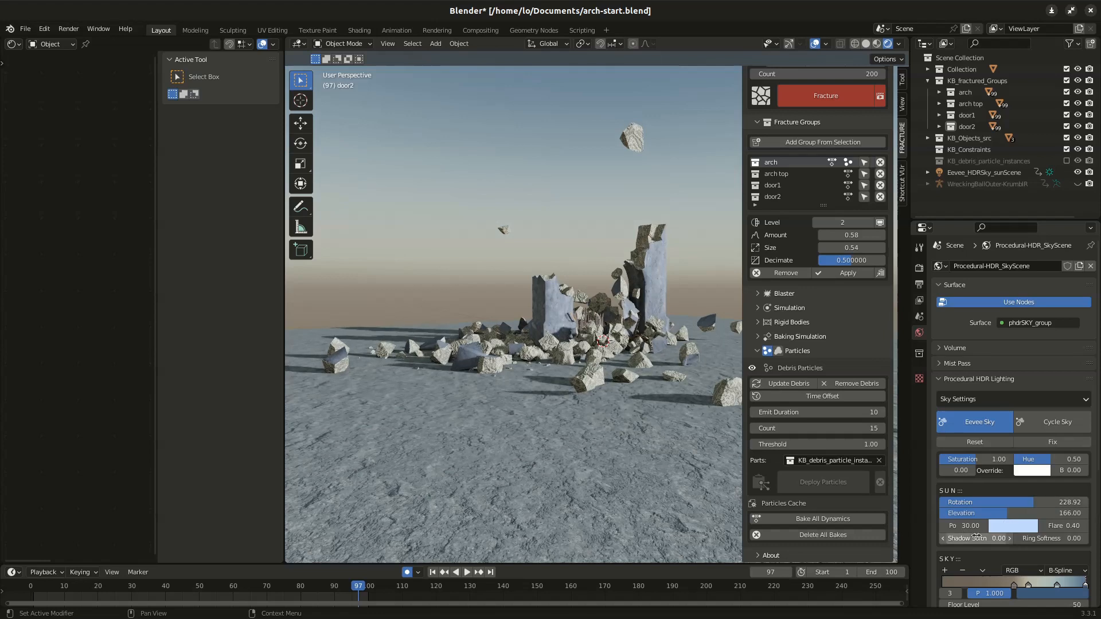
{"action": "mouse_move", "coordinate": [976, 538]}
{"action": "left_mouse_down"}
{"action": "mouse_move", "coordinate": [993, 538]}
{"action": "mouse_move", "coordinate": [978, 535]}
{"action": "left_mouse_up"}
{"action": "left_click", "coordinate": [1004, 526]}
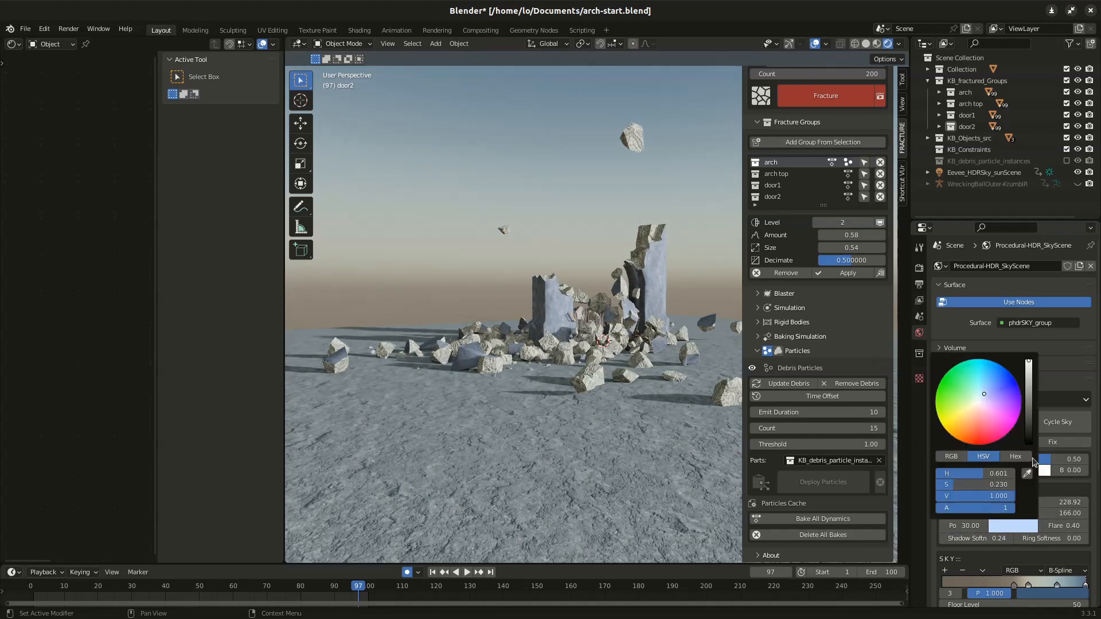
{"action": "left_click_drag", "start_coordinate": [984, 394], "coordinate": [977, 403]}
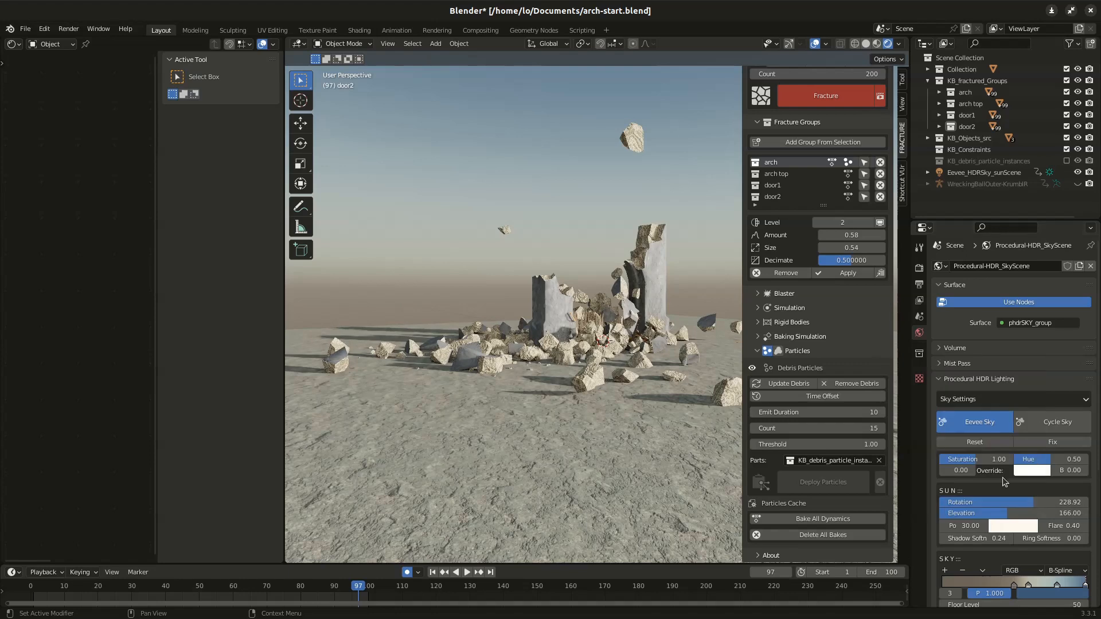
{"action": "left_click", "coordinate": [966, 525]}
{"action": "type", "text": "15"}
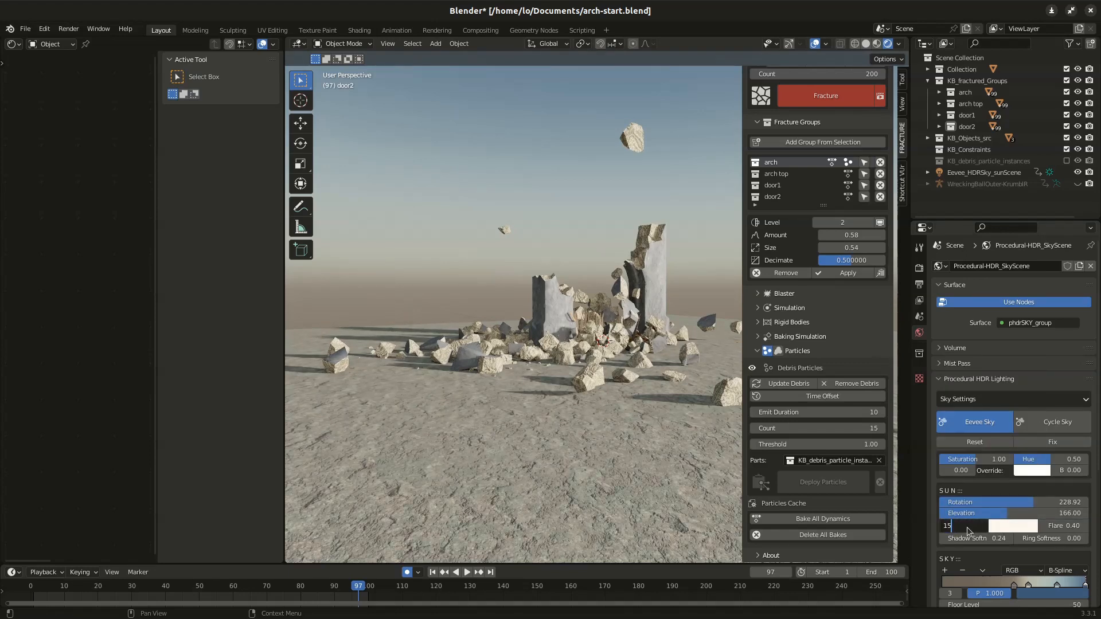
{"action": "key", "text": "Return"}
Step: Add a camera to the scene with the collapsed arch framed from a low angle
{"action": "middle_click_drag", "start_coordinate": [653, 325], "coordinate": [555, 310]}
{"action": "key", "text": "shift+a"}
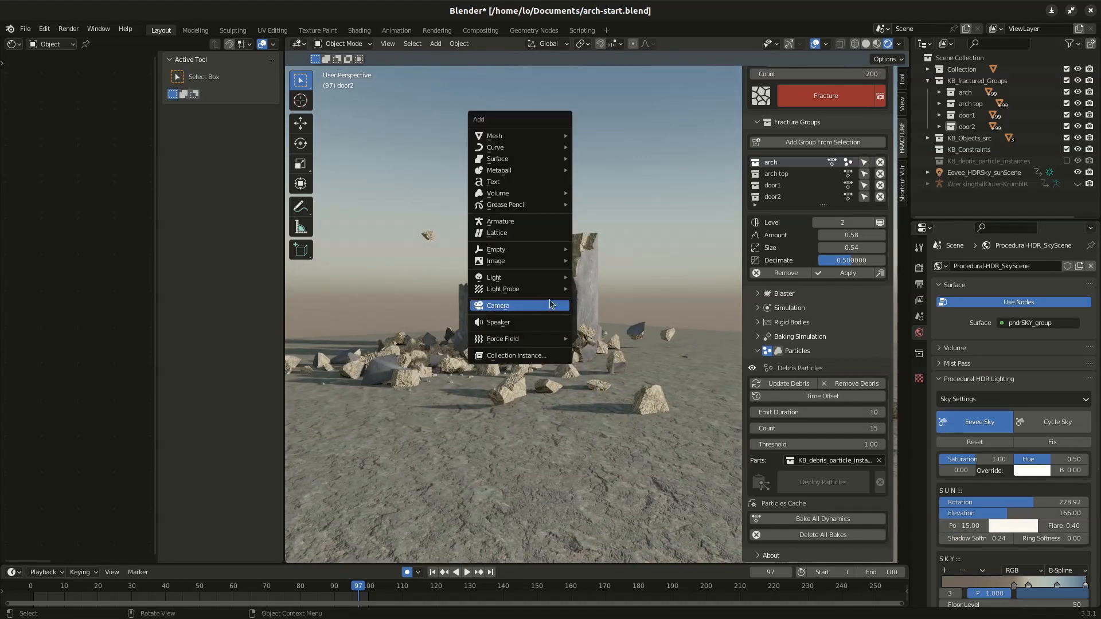
{"action": "left_click", "coordinate": [520, 305]}
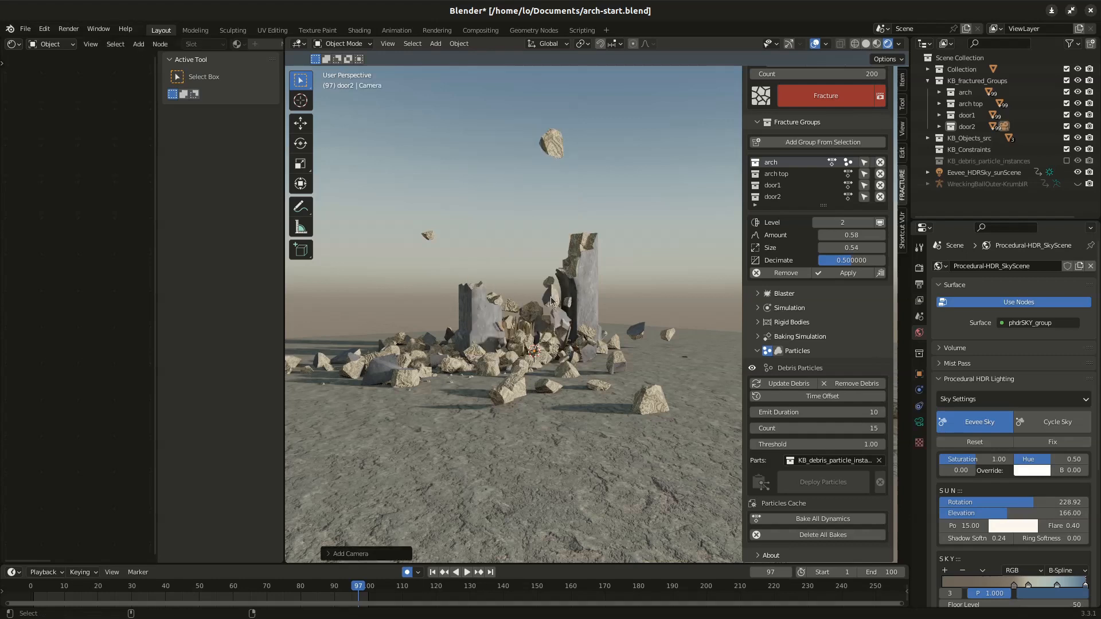
Step: Align the camera to the current view and reposition it to frame the collapsed arch and rubble at frame 97
{"action": "key", "text": "ctrl+alt+KP_0"}
{"action": "key", "text": "g"}
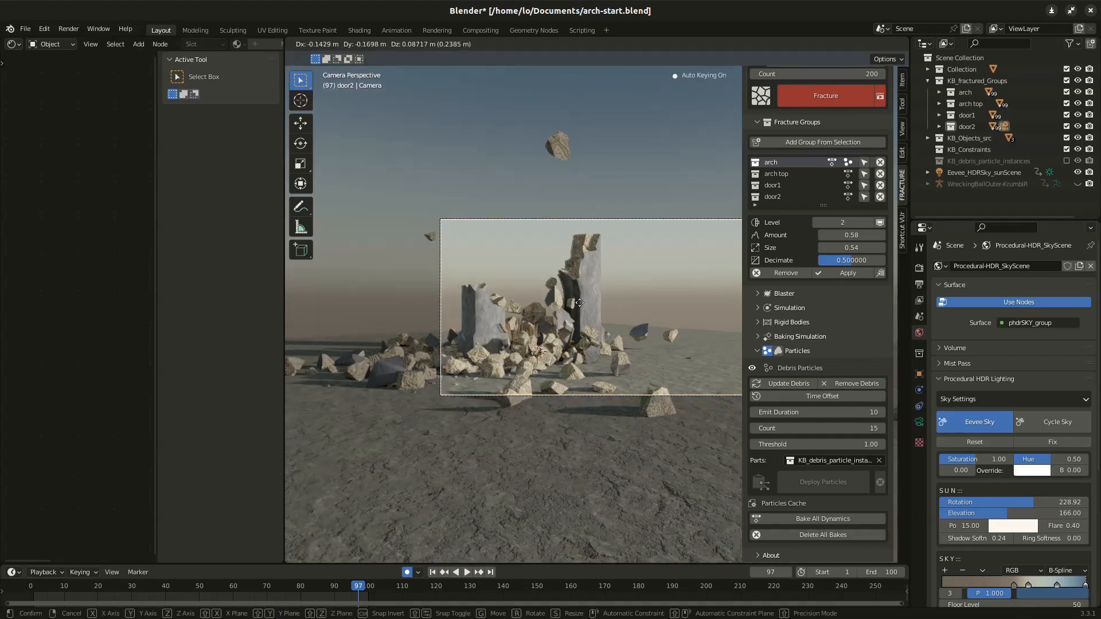
{"action": "left_click", "coordinate": [627, 345]}
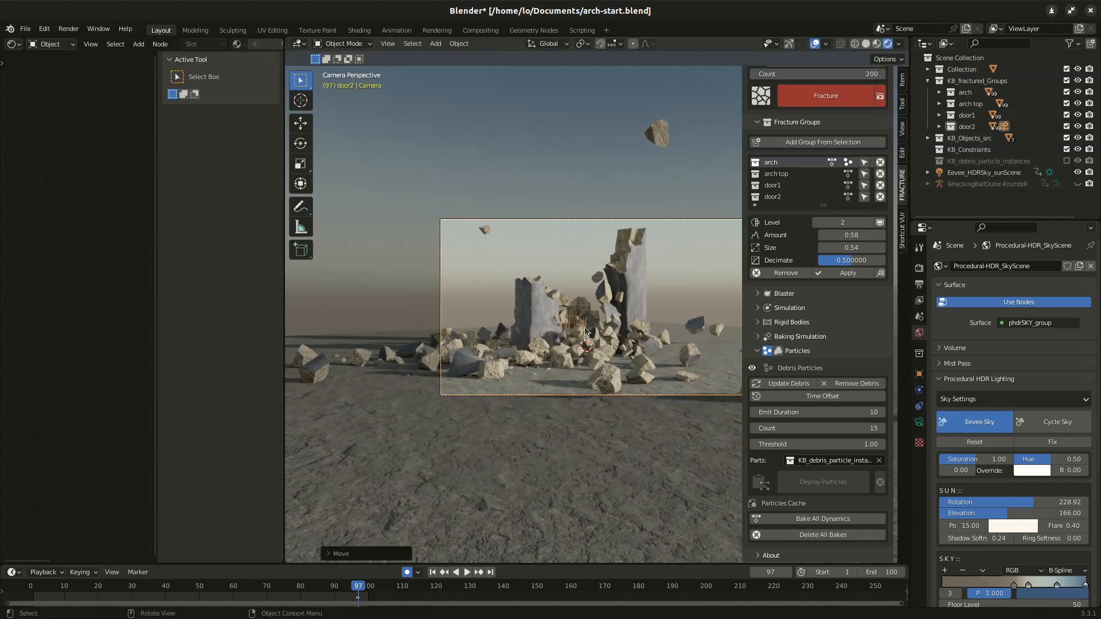
{"action": "key", "text": "g"}
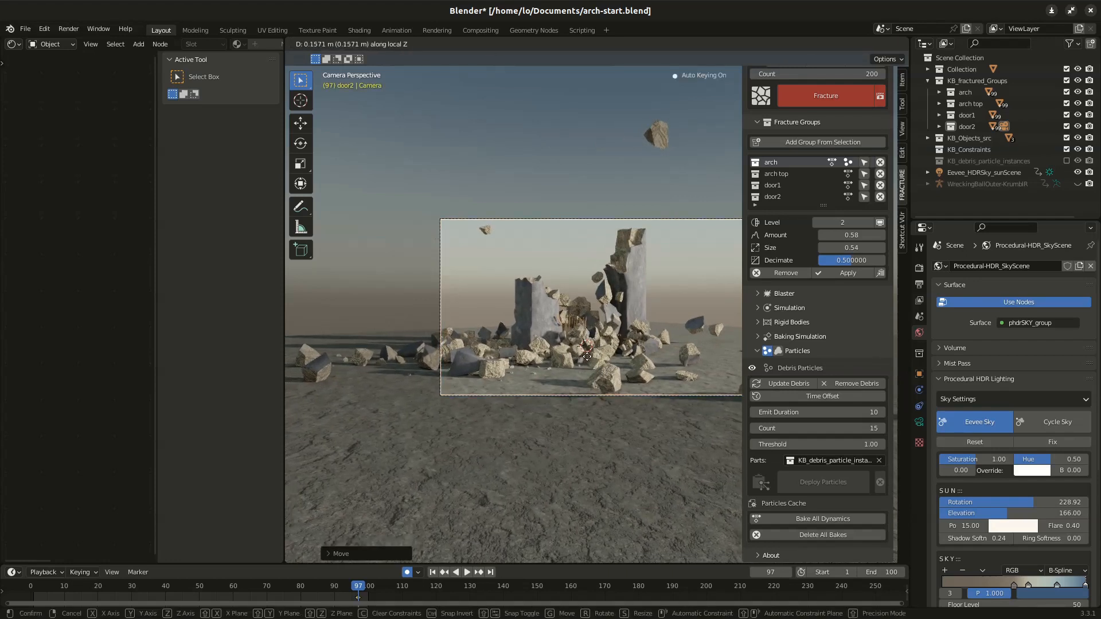
{"action": "left_click", "coordinate": [627, 345]}
{"action": "key", "text": "r"}
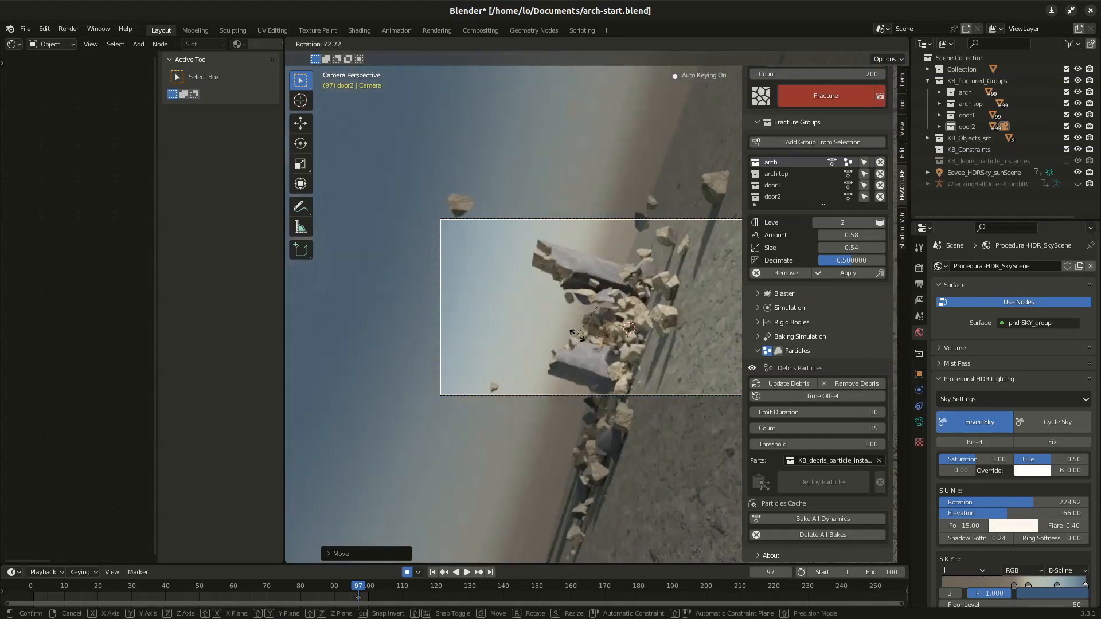
{"action": "right_click", "coordinate": [576, 337]}
{"action": "key", "text": "g"}
{"action": "left_click", "coordinate": [624, 327]}
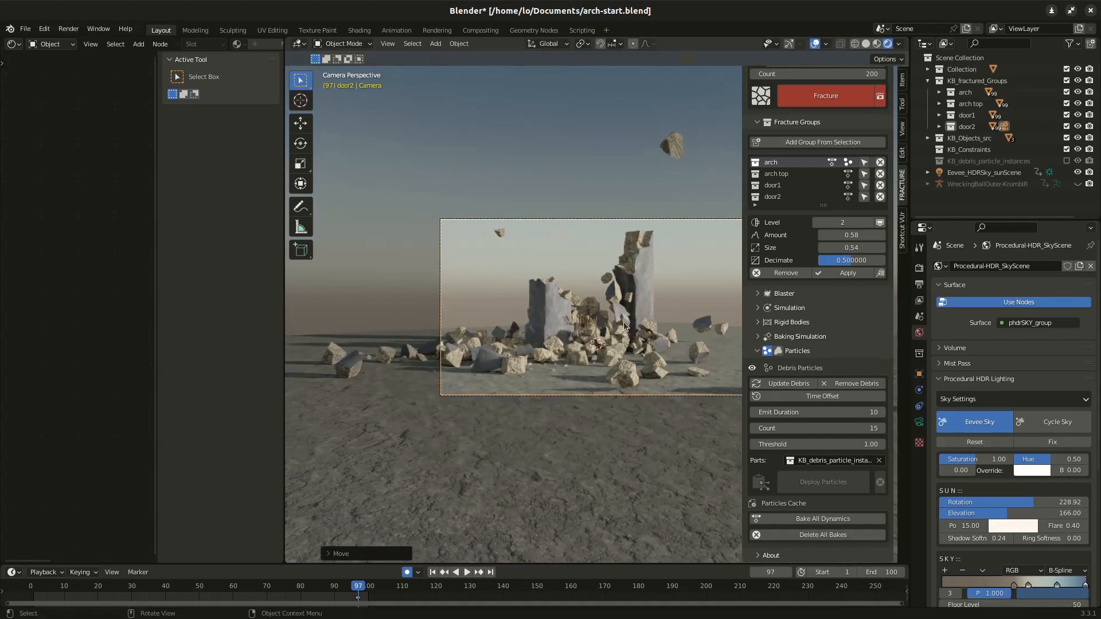
{"action": "middle_click_drag", "start_coordinate": [652, 317], "coordinate": [590, 313], "text": "shift"}
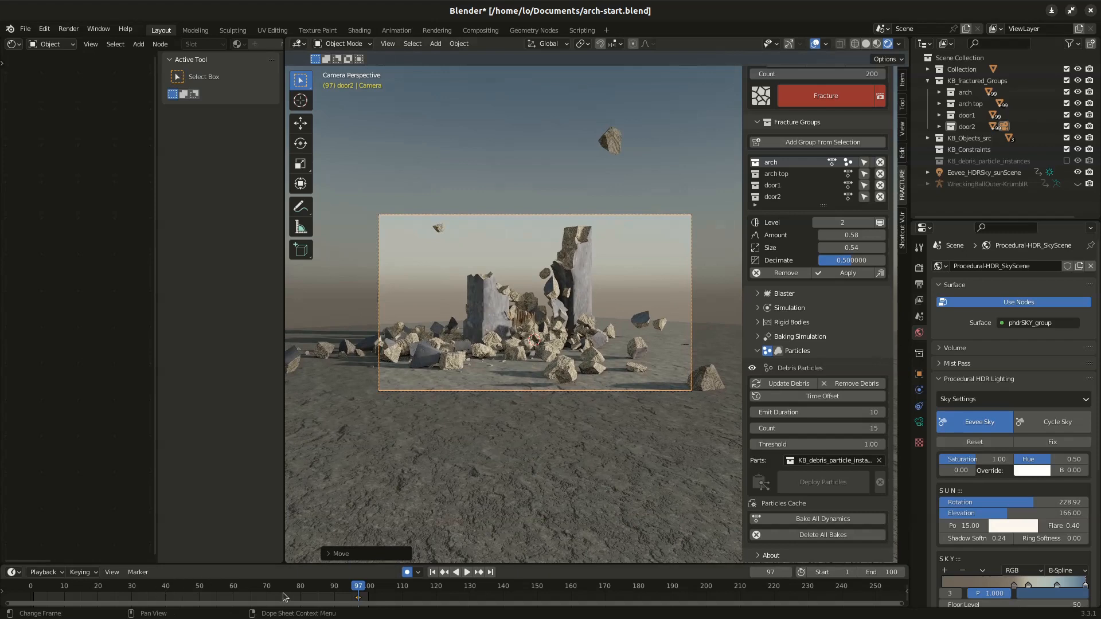
Step: Turn off auto keying and delete the camera's keyframe at frame 97
{"action": "left_click", "coordinate": [408, 572]}
{"action": "key", "text": "x"}
Step: Reposition the camera at frame 42 to fit the exploding arch, and play the collapse up to frame 78
{"action": "left_click_drag", "start_coordinate": [199, 585], "coordinate": [172, 586]}
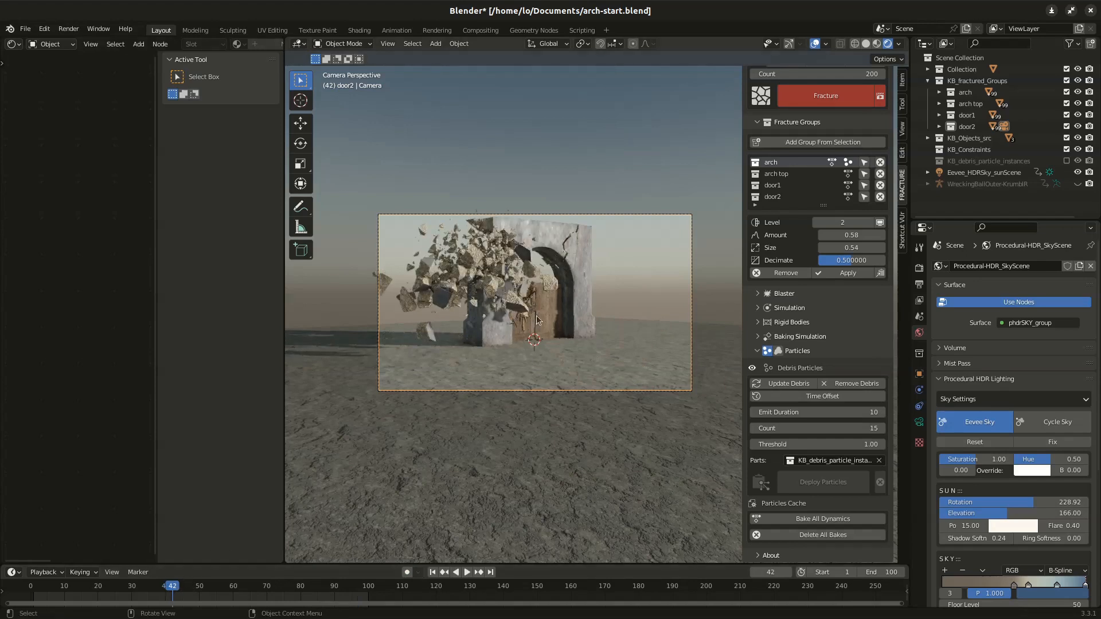
{"action": "key", "text": "g"}
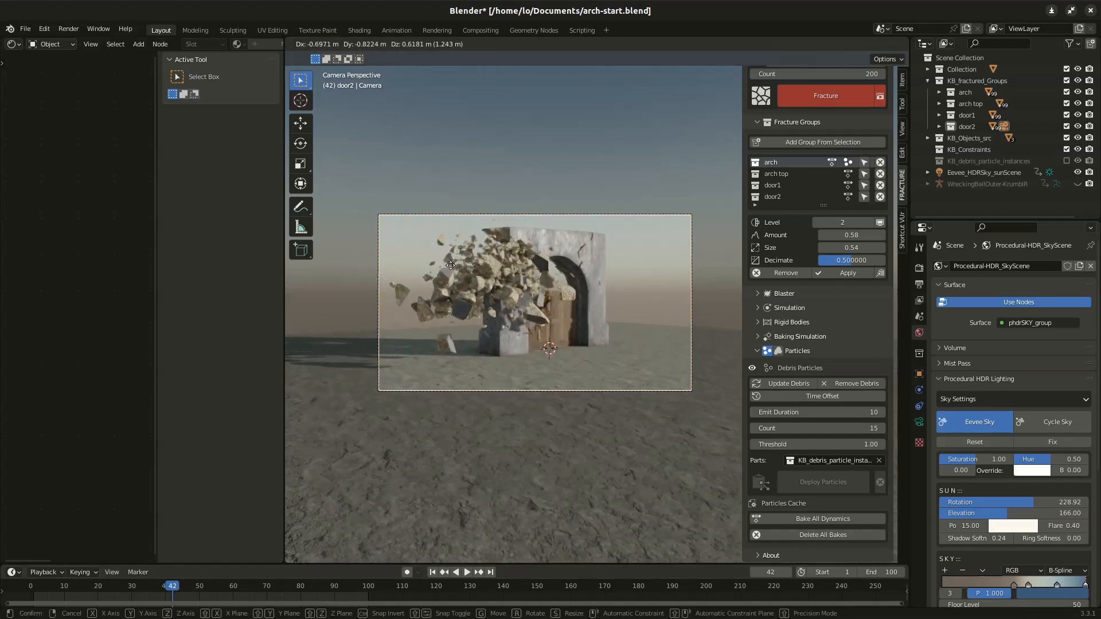
{"action": "left_click", "coordinate": [549, 350]}
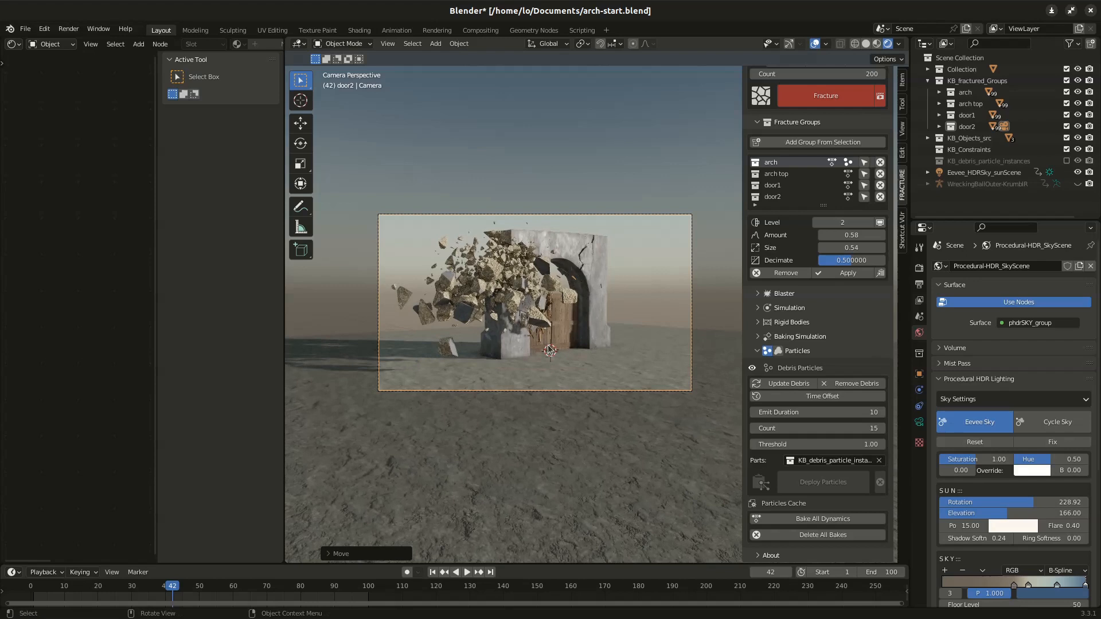
{"action": "key", "text": "space"}
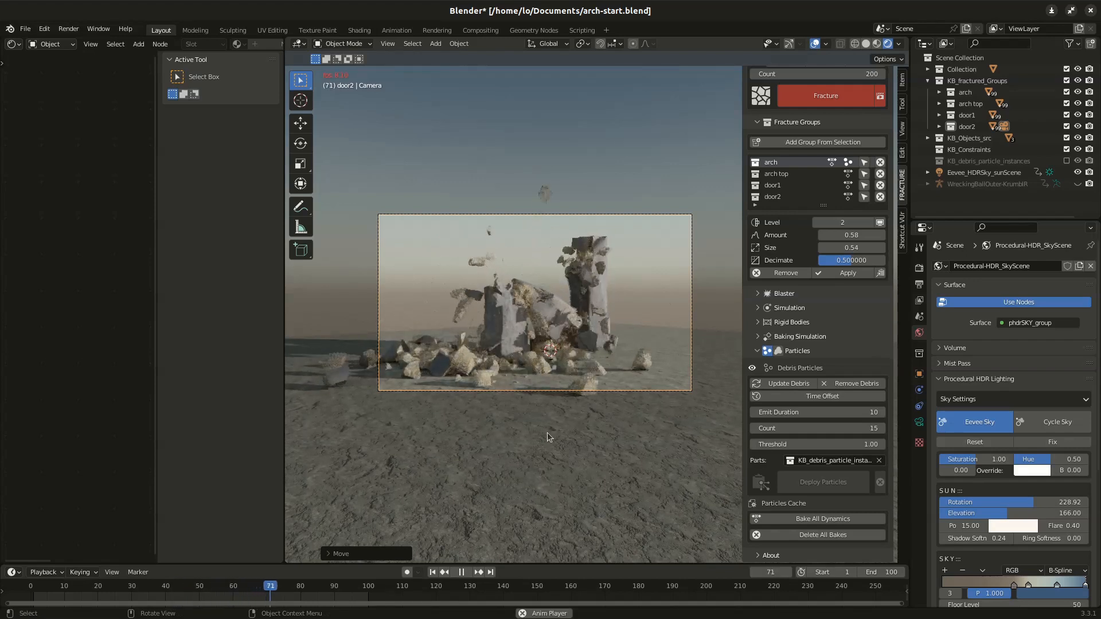
{"action": "key", "text": "space"}
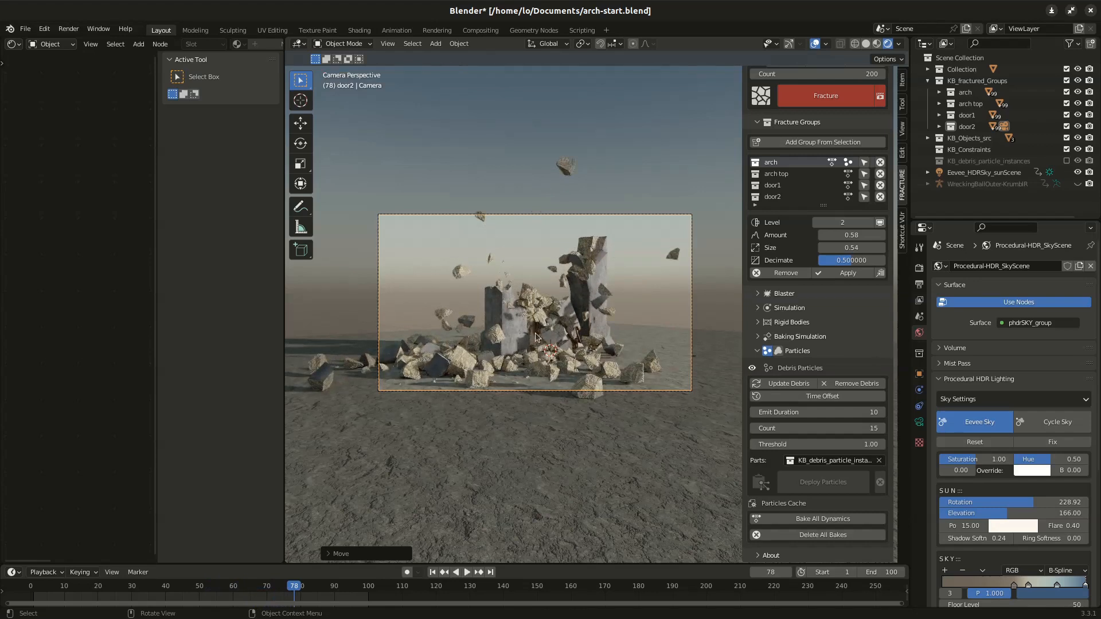
{"action": "scroll", "coordinate": [501, 355], "scroll_direction": "up", "scroll_amount": 3}
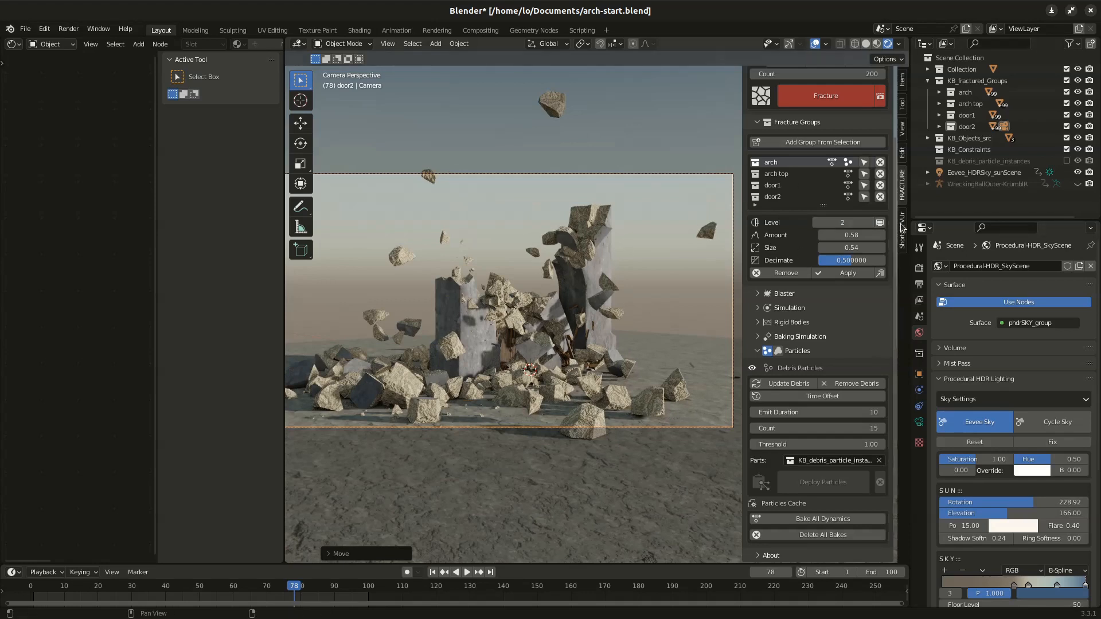
{"action": "left_click", "coordinate": [879, 222]}
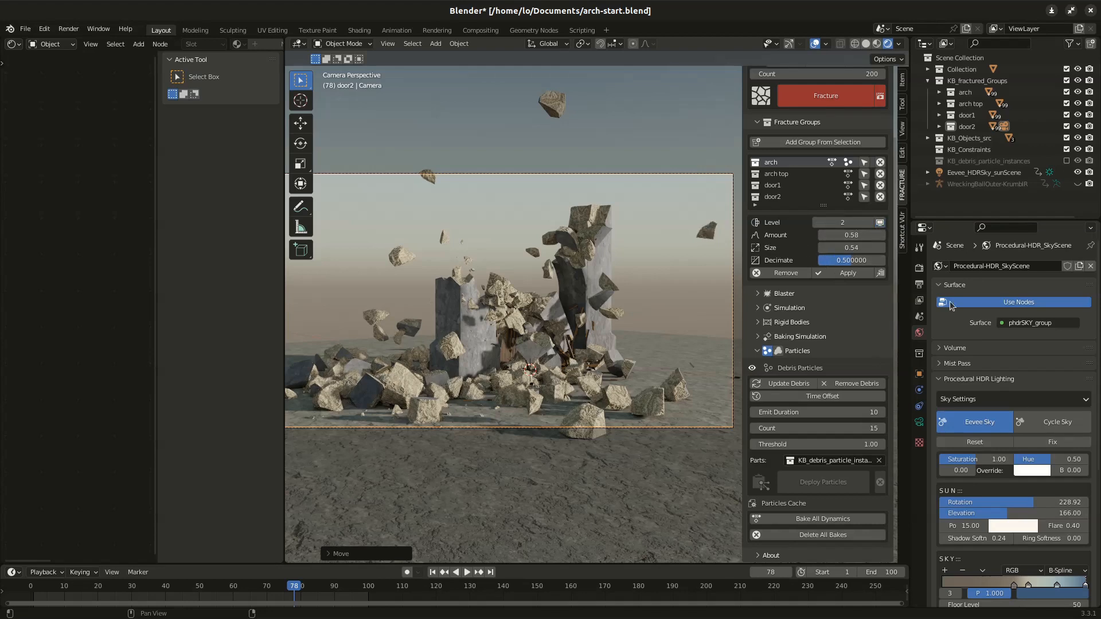
Step: Set the render output format to FFmpeg Video in an MPEG-4 container with High Quality output
{"action": "left_click", "coordinate": [919, 285]}
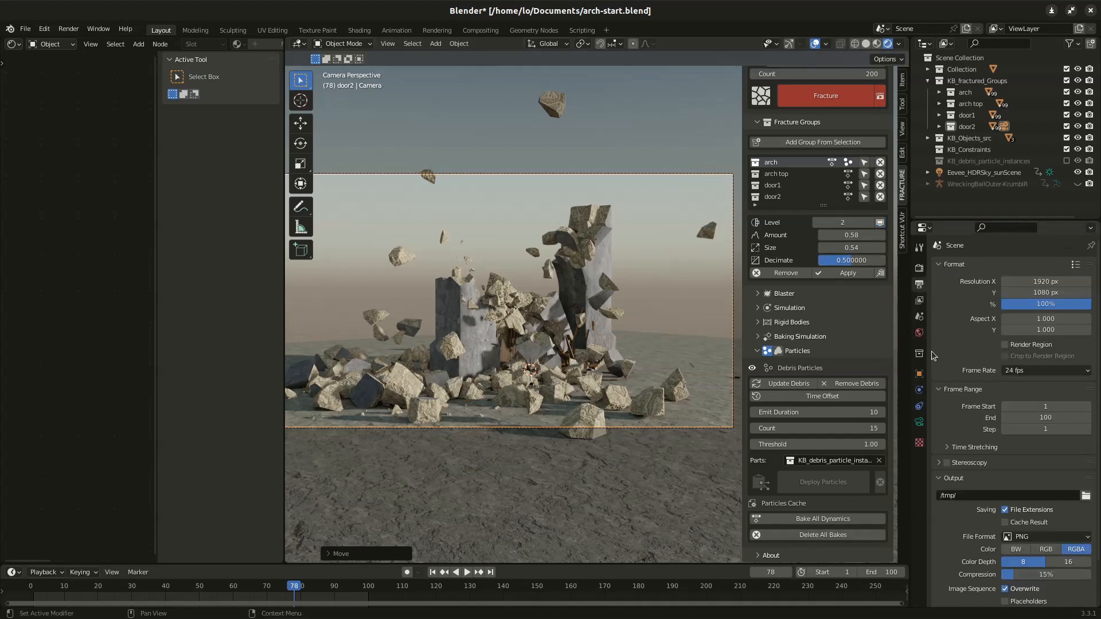
{"action": "scroll", "coordinate": [970, 528], "scroll_direction": "down", "scroll_amount": 2}
{"action": "left_click", "coordinate": [1032, 486]}
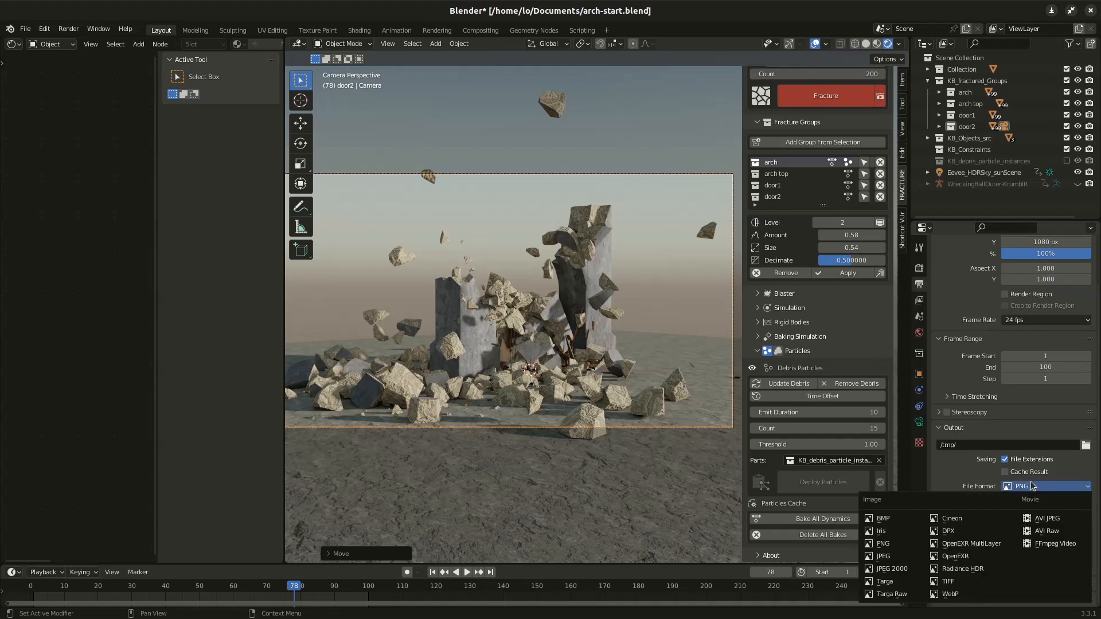
{"action": "left_click", "coordinate": [1017, 541]}
{"action": "left_click", "coordinate": [970, 573]}
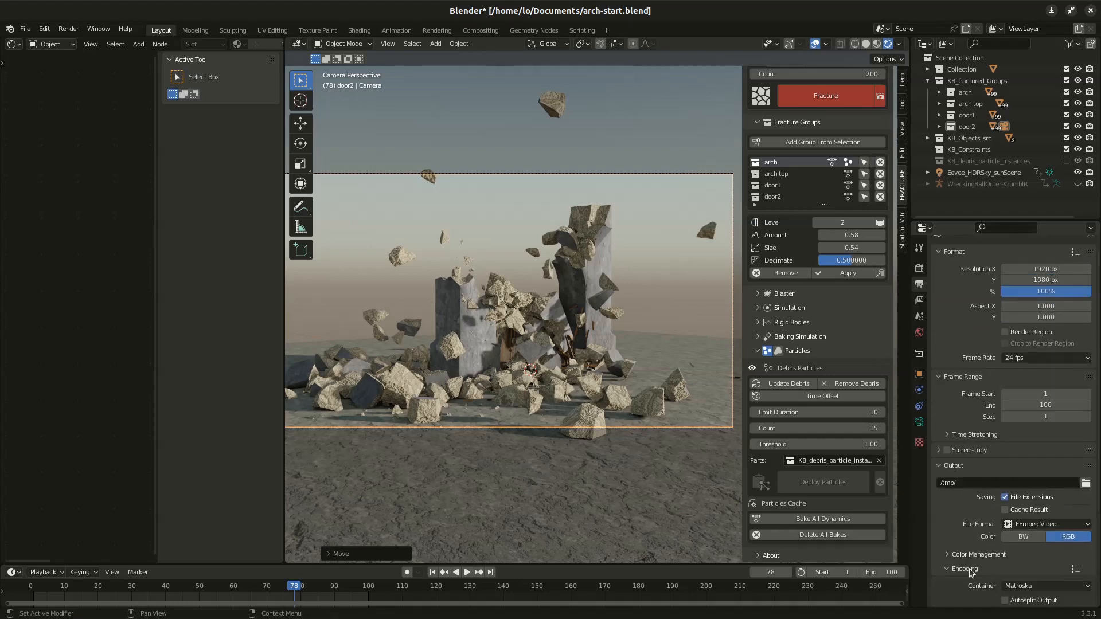
{"action": "scroll", "coordinate": [976, 510], "scroll_direction": "down", "scroll_amount": 4}
{"action": "left_click", "coordinate": [1044, 496]}
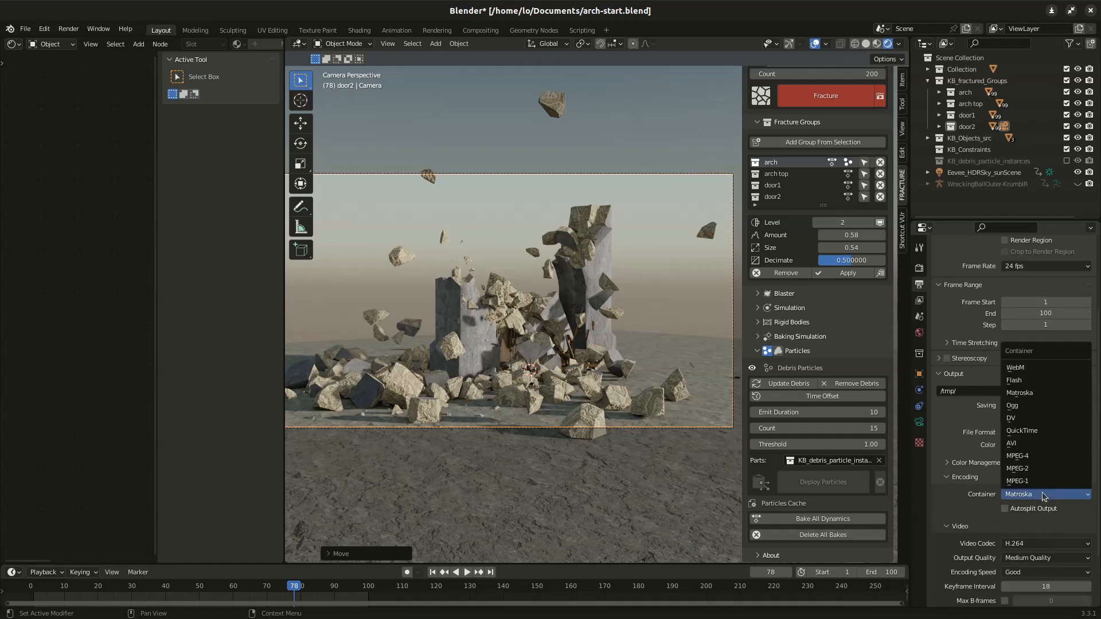
{"action": "left_click", "coordinate": [1039, 465]}
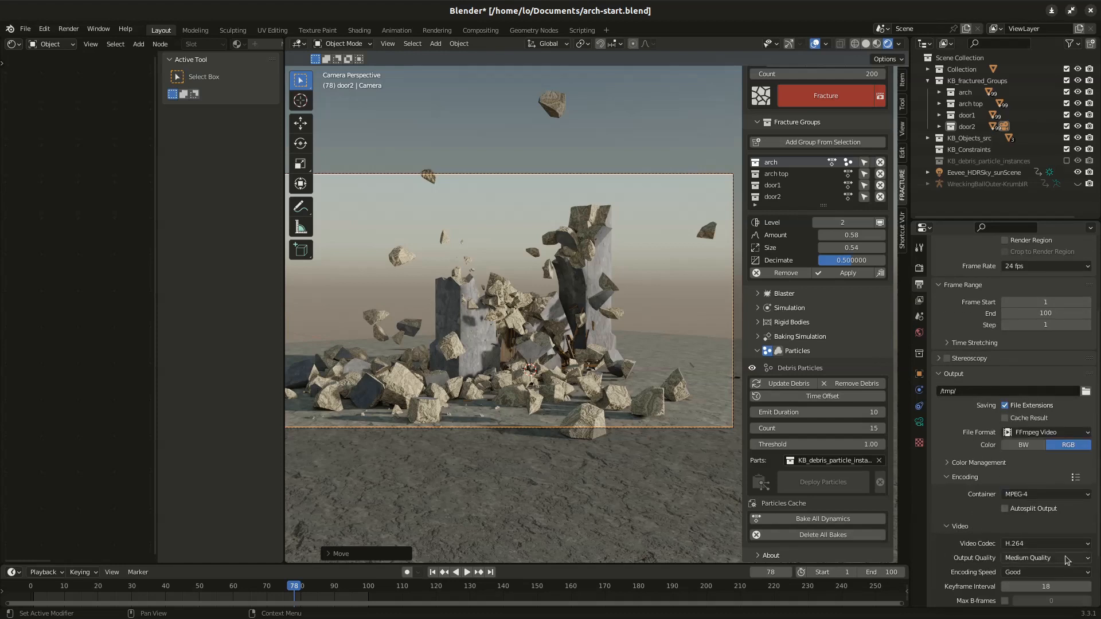
{"action": "left_click", "coordinate": [1044, 558]}
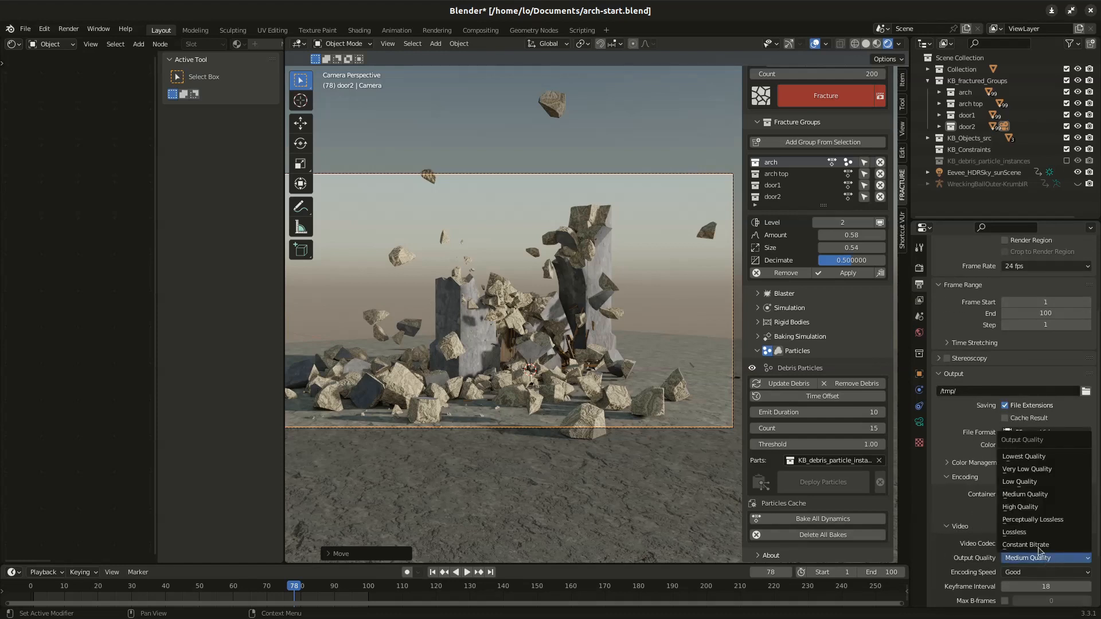
{"action": "left_click", "coordinate": [1029, 508]}
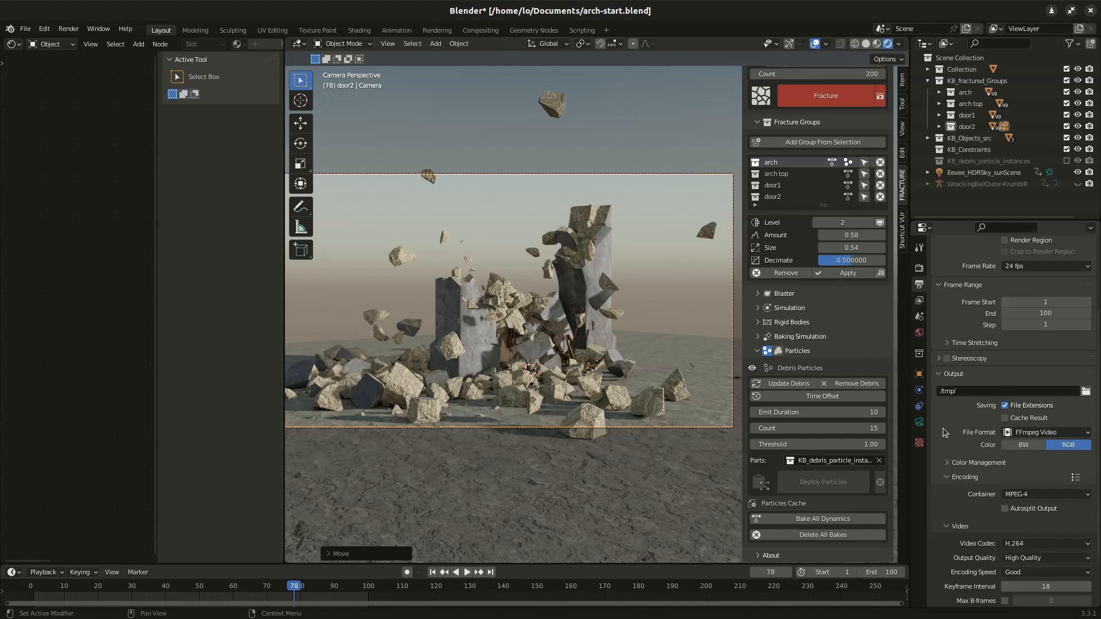
Step: Set the render output path to arch01.mp4 in the Documents folder
{"action": "left_click", "coordinate": [1085, 391]}
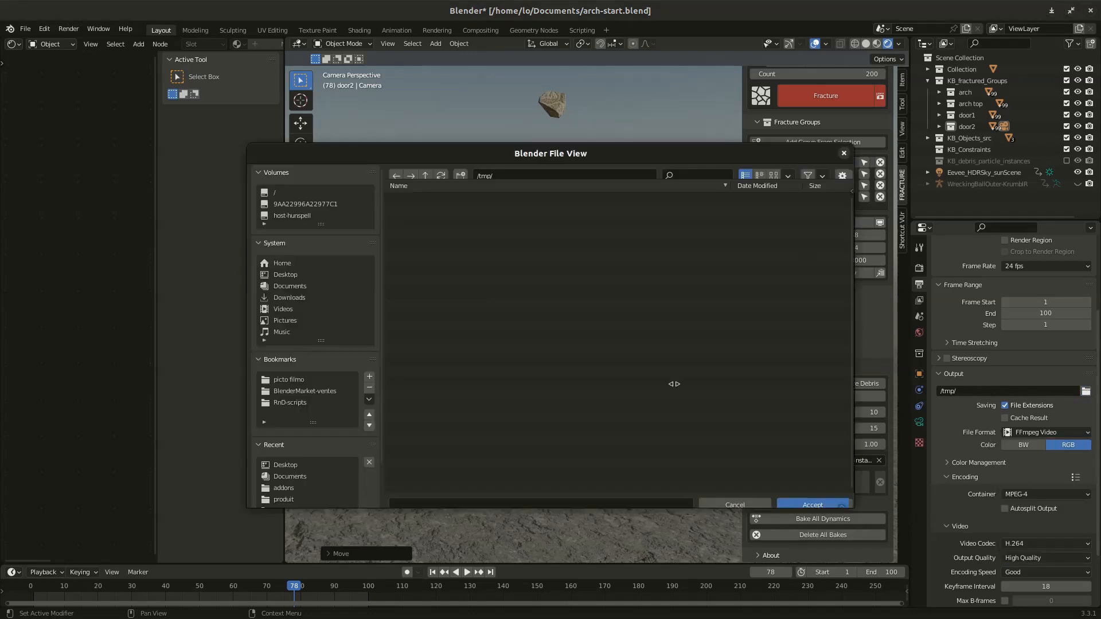
{"action": "left_click", "coordinate": [299, 286]}
{"action": "left_click", "coordinate": [812, 495]}
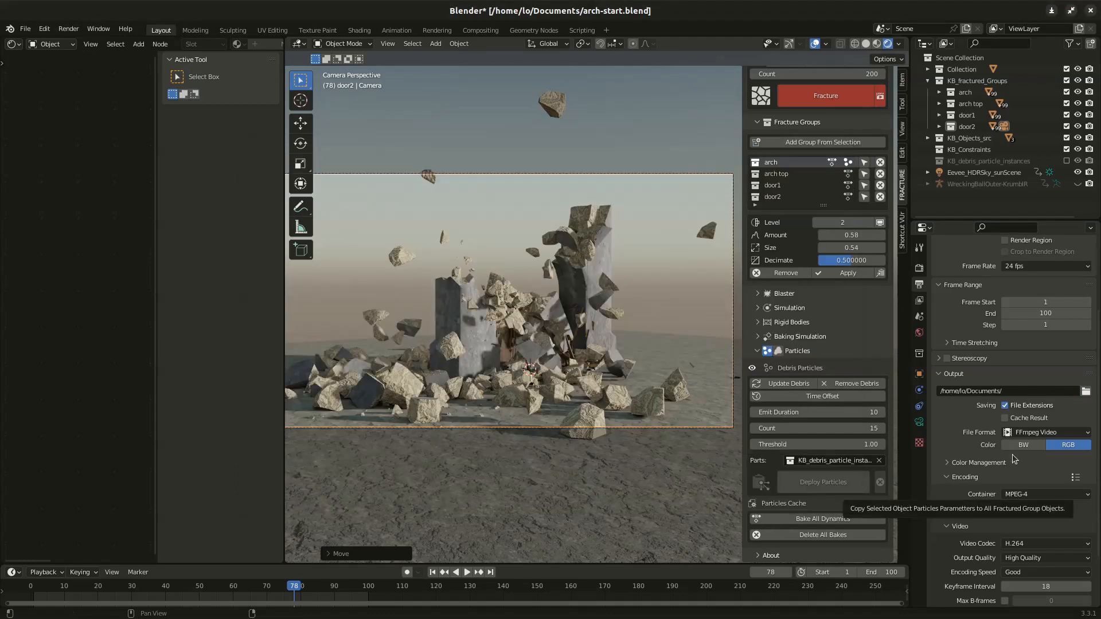
{"action": "left_click", "coordinate": [1015, 391]}
{"action": "left_click", "coordinate": [1015, 391]}
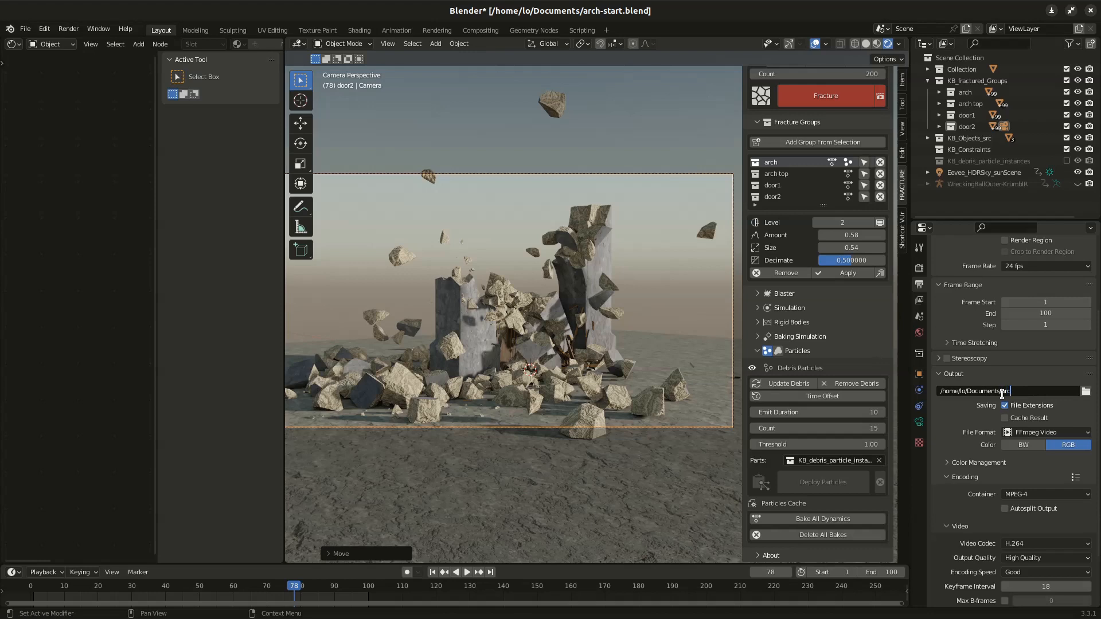
{"action": "type", "text": "arch01.mp4"}
{"action": "key", "text": "Return"}
Step: Set the render resolution scale to 40%
{"action": "scroll", "coordinate": [1053, 356], "scroll_direction": "up", "scroll_amount": 5}
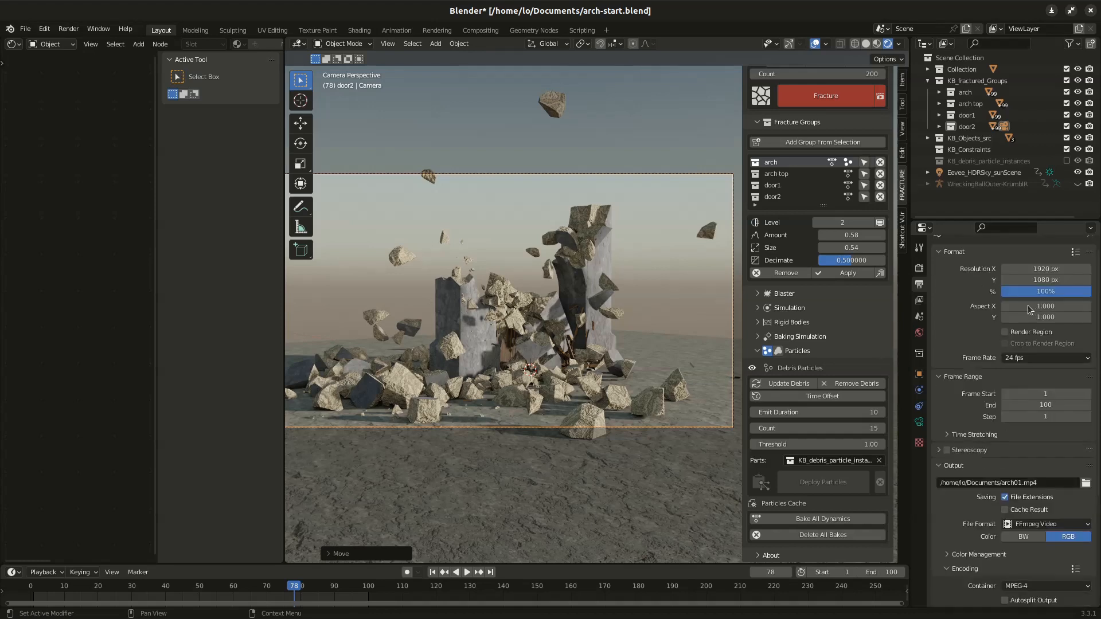
{"action": "double_click", "coordinate": [1067, 304]}
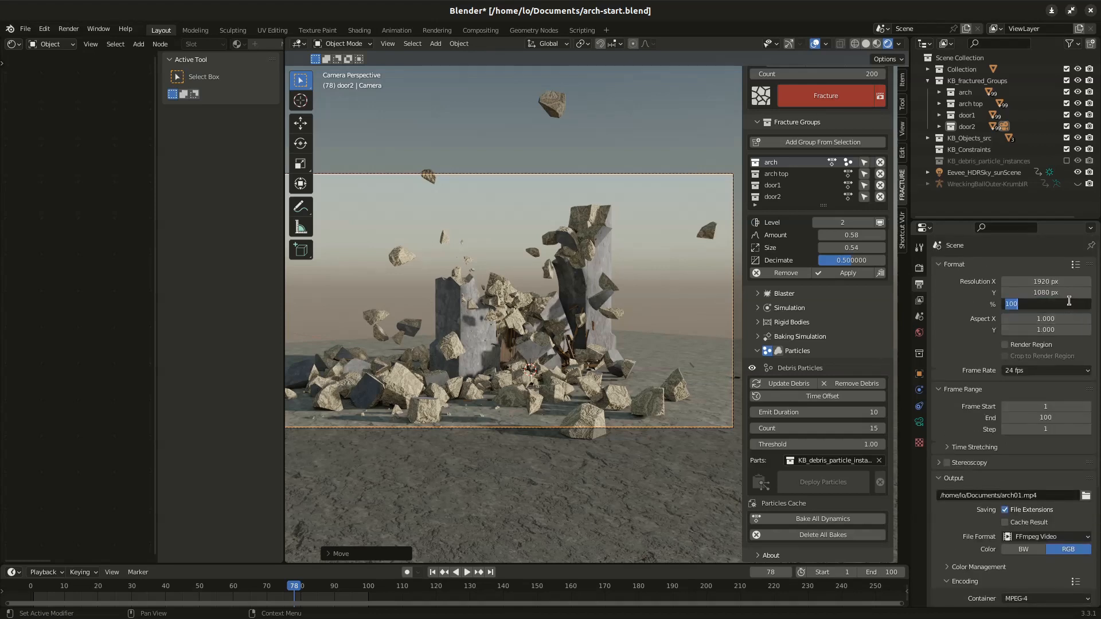
{"action": "type", "text": "40"}
{"action": "key", "text": "Return"}
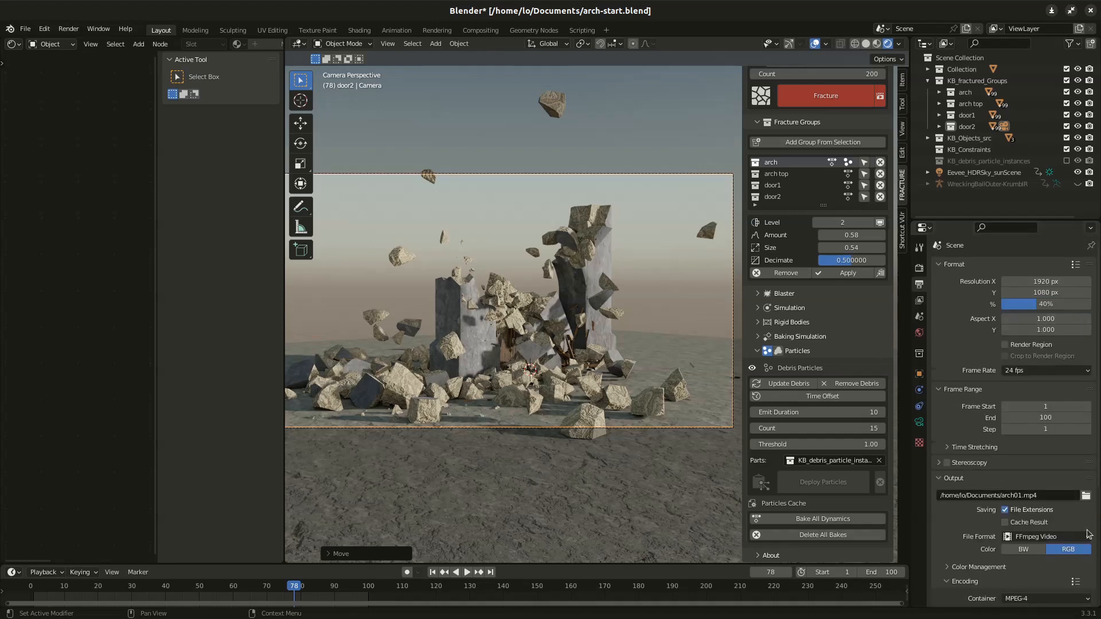
Step: Set the Eevee render samples to 16 and enable motion blur
{"action": "left_click", "coordinate": [919, 269]}
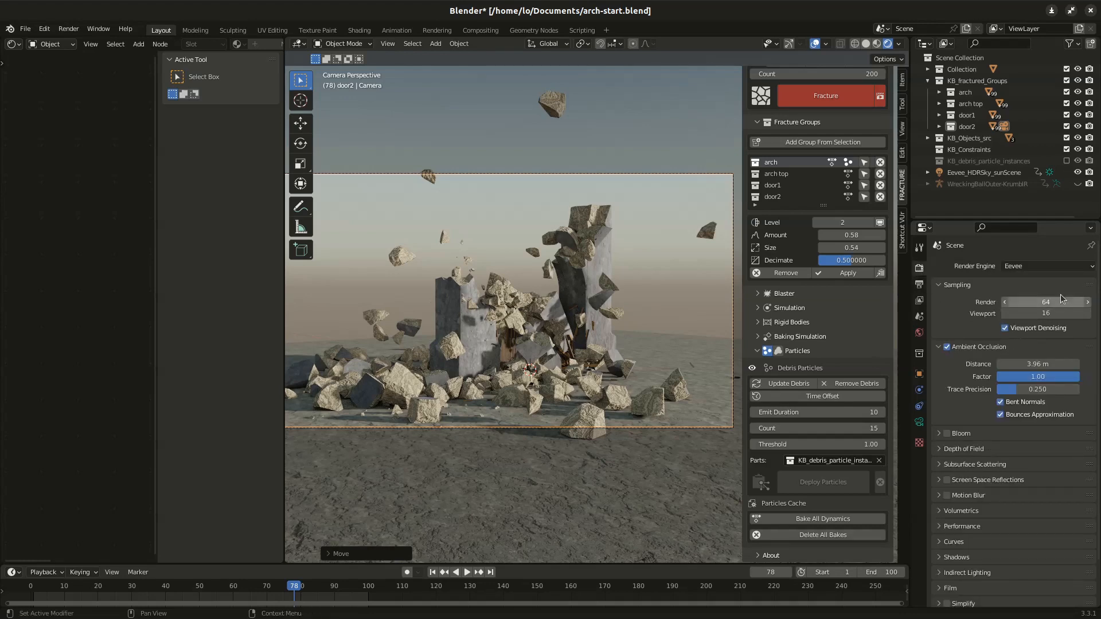
{"action": "double_click", "coordinate": [1041, 297]}
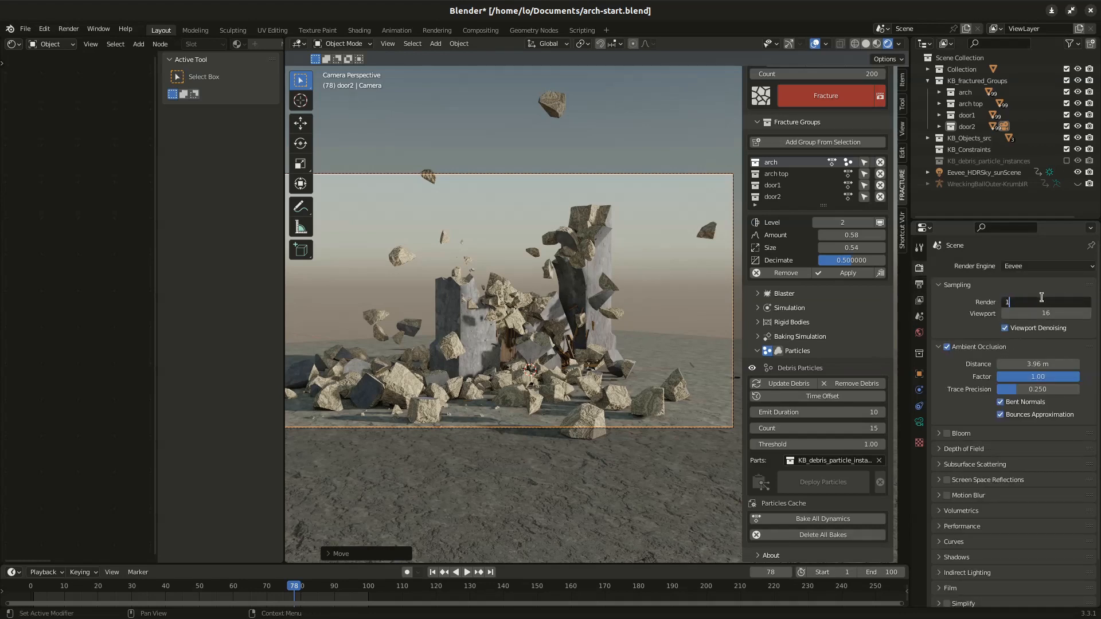
{"action": "key", "text": "Return"}
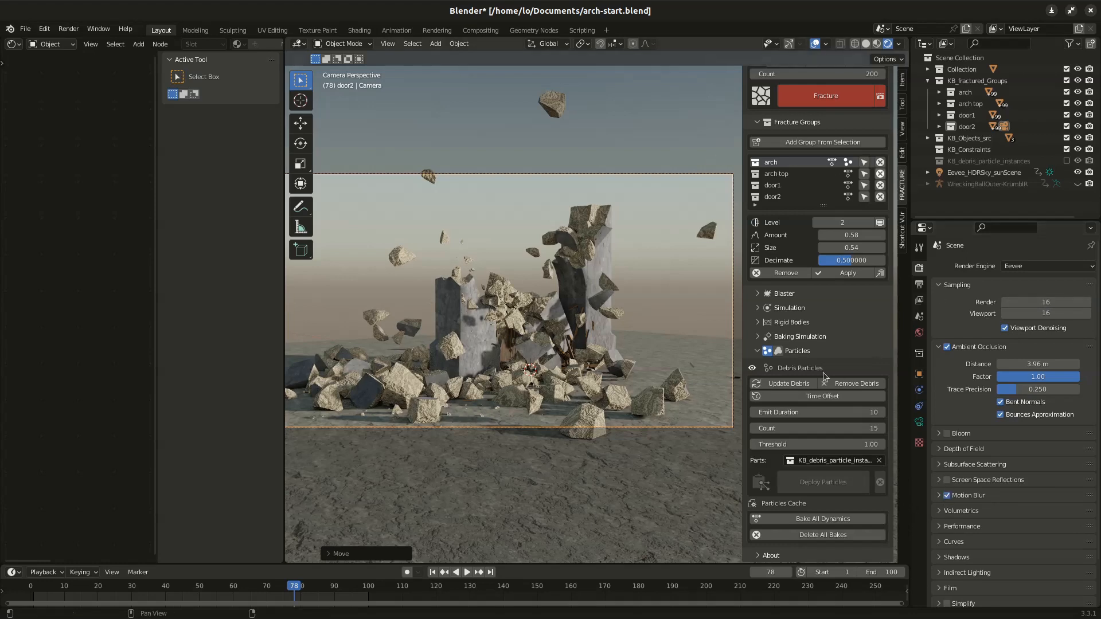
Step: Go to frame 33 and switch the fracture particle settings from debris to smoke
{"action": "left_click", "coordinate": [143, 594]}
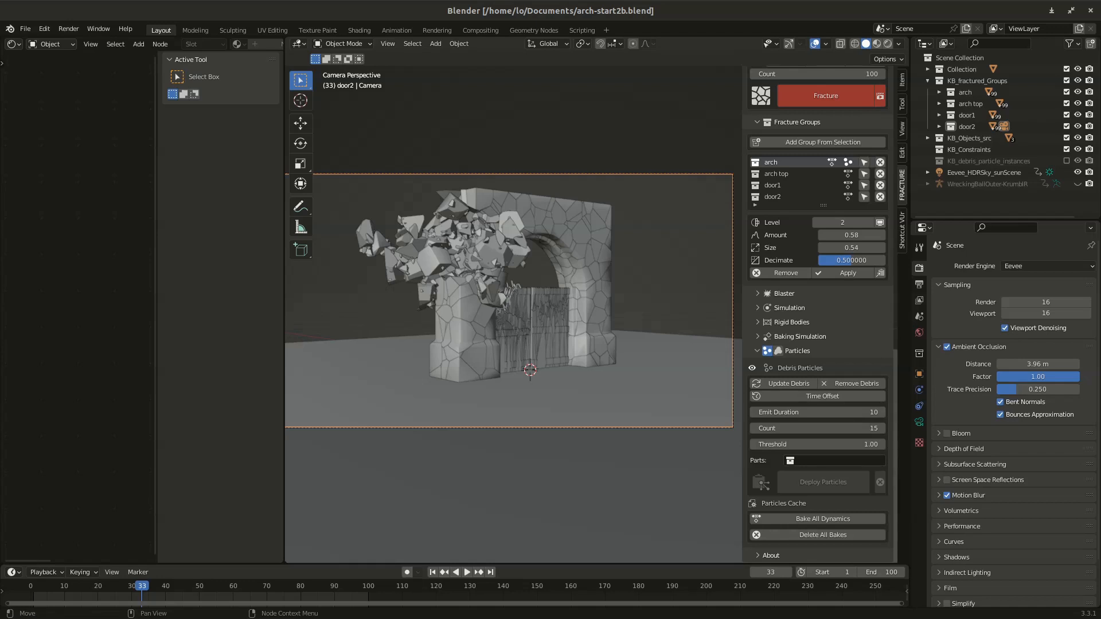
{"action": "left_click_drag", "start_coordinate": [2, 86], "coordinate": [408, 123]}
{"action": "left_click", "coordinate": [779, 351]}
{"action": "left_click", "coordinate": [767, 351]}
{"action": "left_click", "coordinate": [779, 352]}
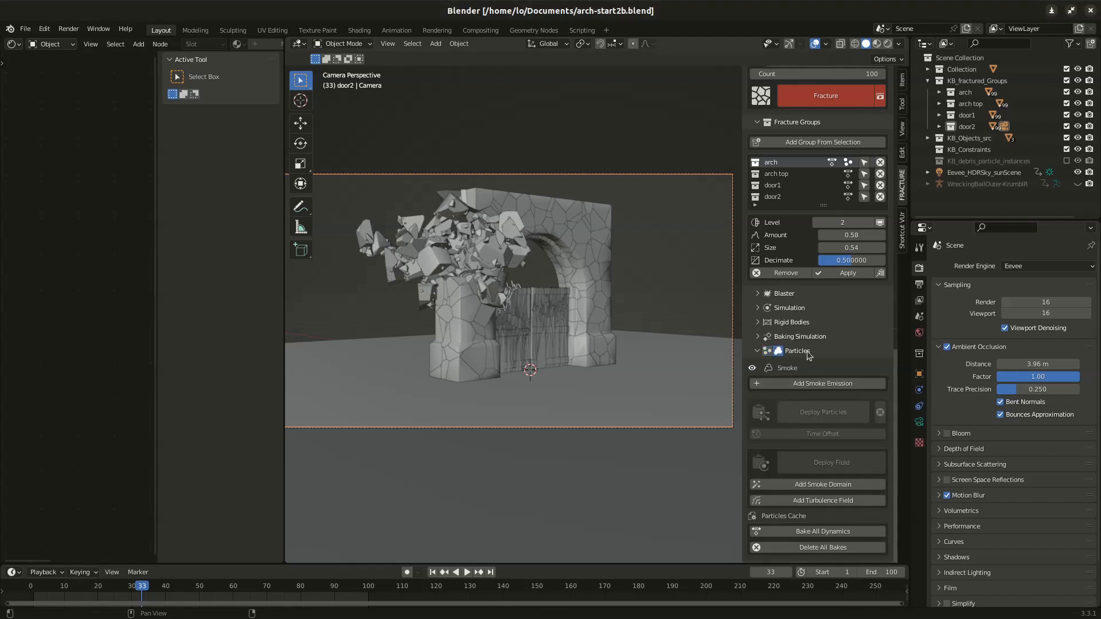
{"action": "scroll", "coordinate": [794, 356], "scroll_direction": "down", "scroll_amount": 2}
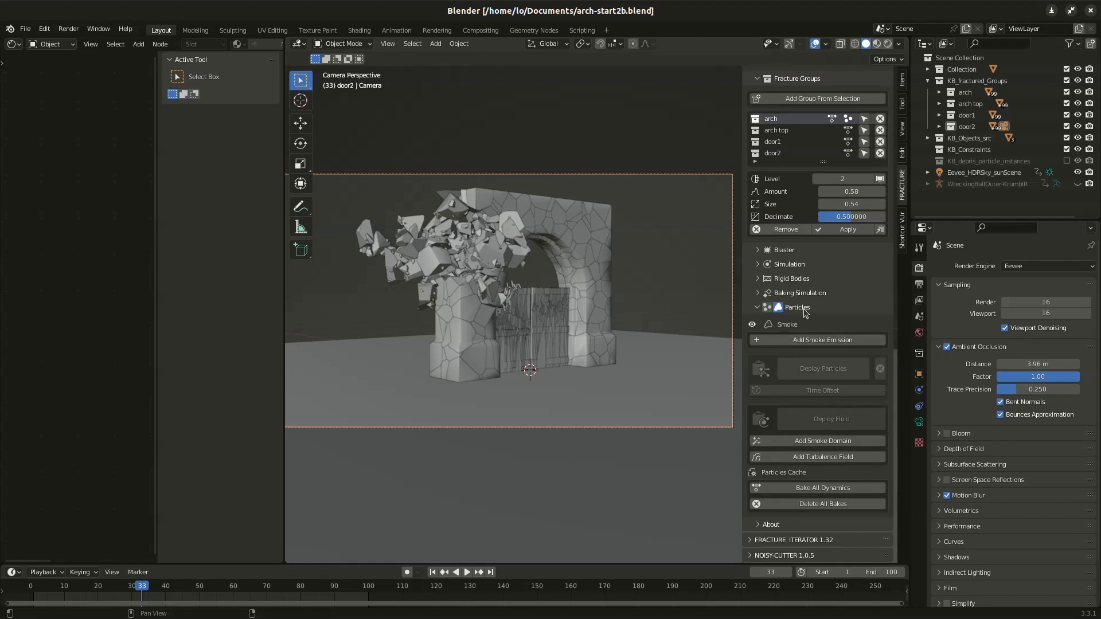
Step: Select all fragments of the arch fracture group to identify them, and clear the selection
{"action": "left_click", "coordinate": [864, 118]}
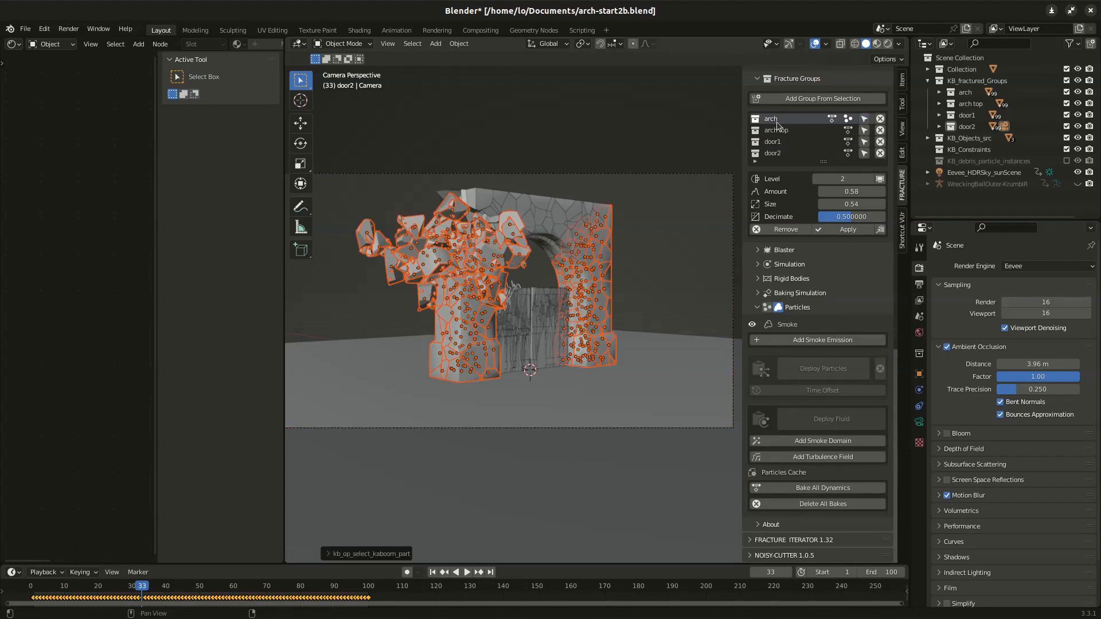
{"action": "left_click", "coordinate": [699, 254]}
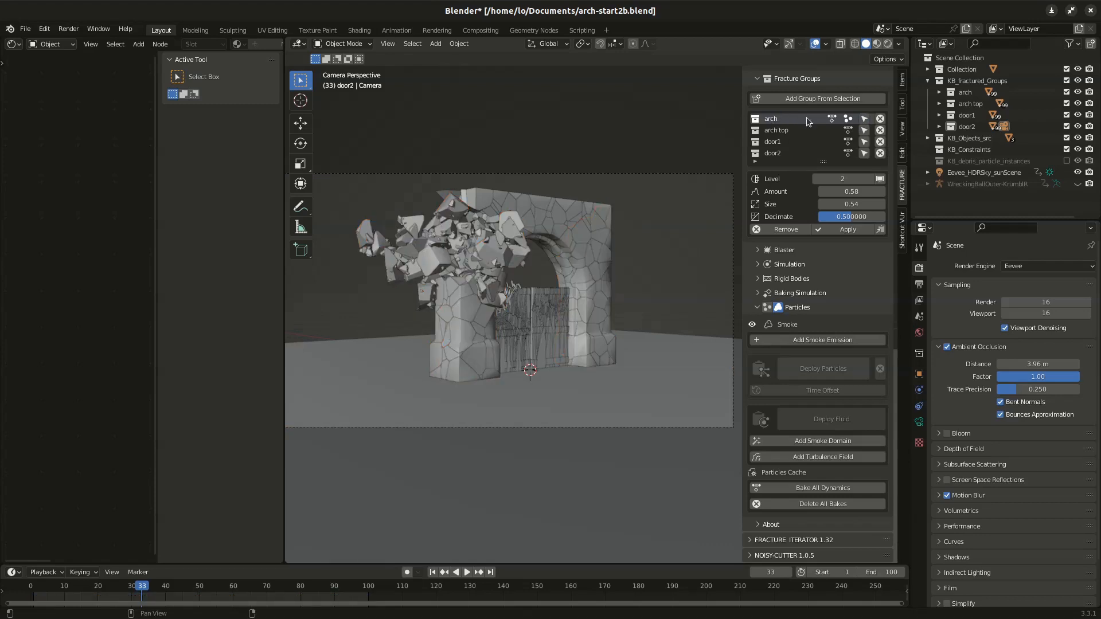
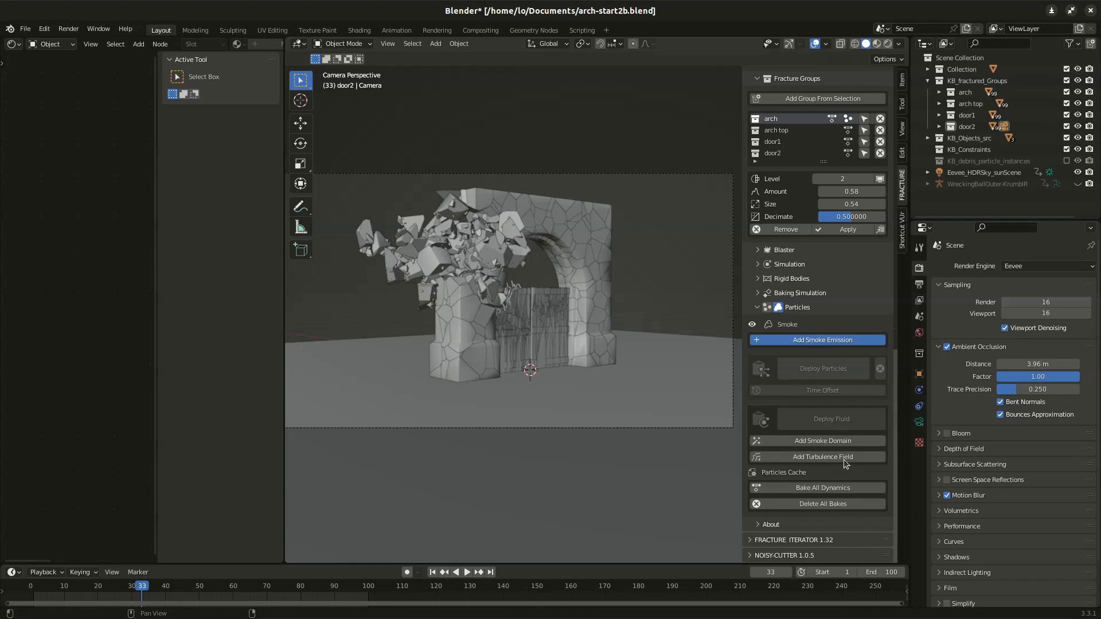
Step: Play the simulation from the start to review the explosion of the arch through the camera
{"action": "left_click", "coordinate": [33, 585]}
{"action": "key", "text": "space"}
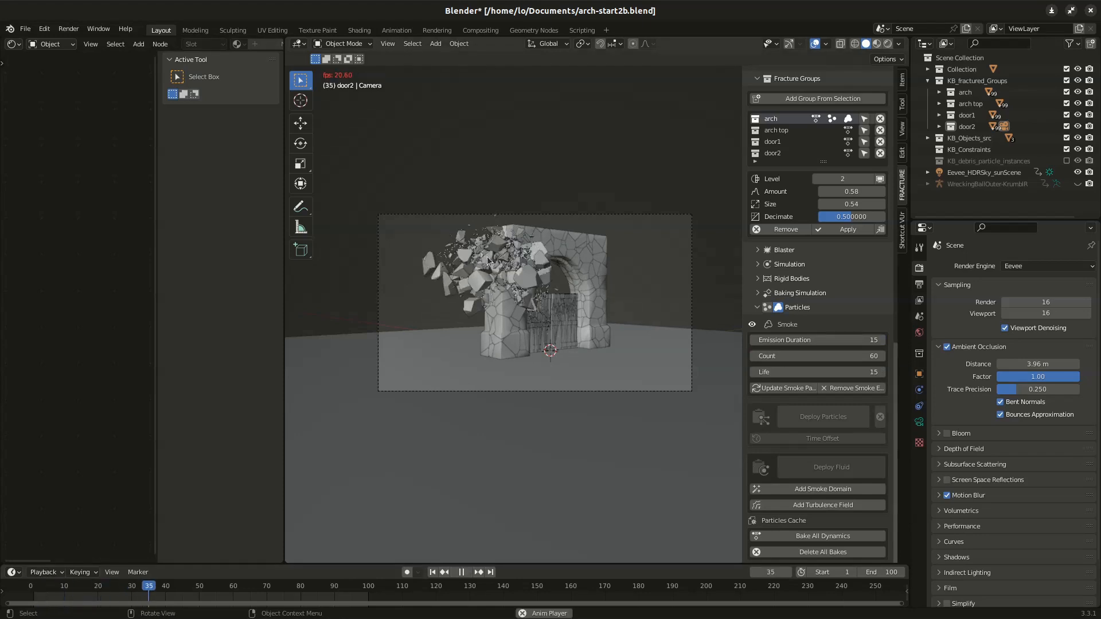
{"action": "key", "text": "Home"}
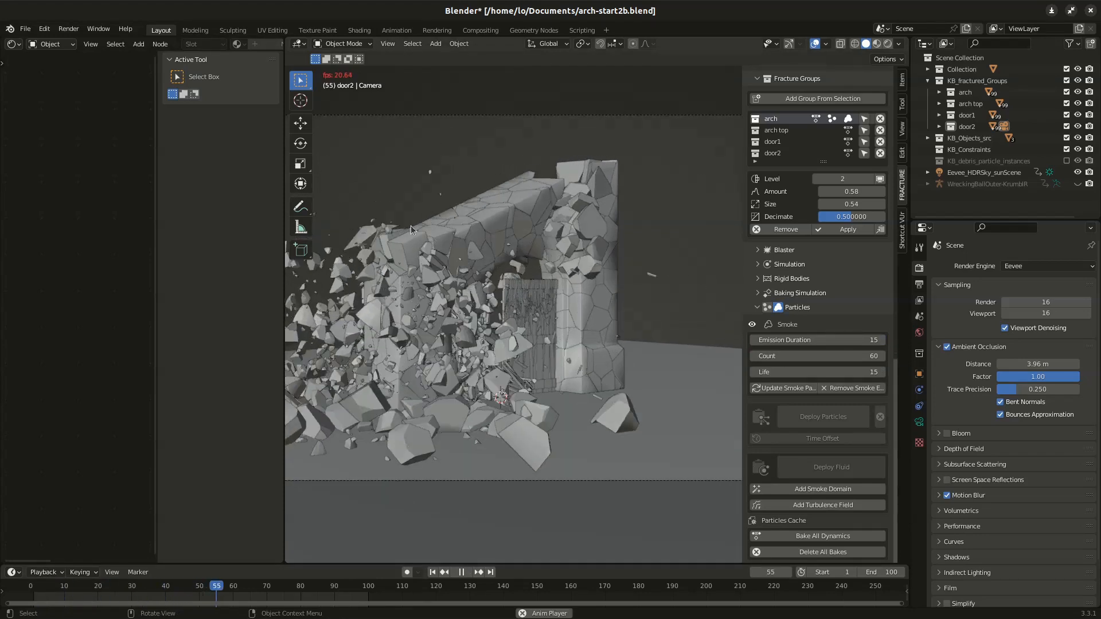
{"action": "key", "text": "space"}
{"action": "scroll", "coordinate": [411, 229], "scroll_direction": "down", "scroll_amount": 2}
{"action": "left_click", "coordinate": [85, 591]}
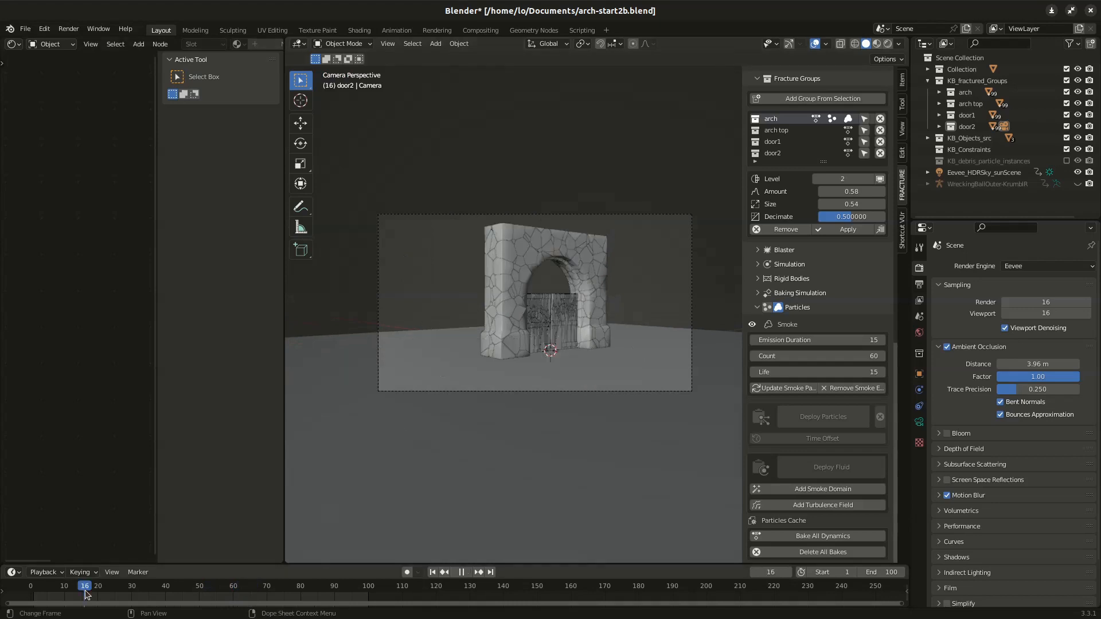
Step: At frame 34, select all fragments of the arch and doors and add a smoke domain around them
{"action": "left_click_drag", "start_coordinate": [85, 591], "coordinate": [145, 591]}
{"action": "middle_click_drag", "start_coordinate": [501, 367], "coordinate": [562, 286]}
{"action": "left_click_drag", "start_coordinate": [498, 216], "coordinate": [681, 343]}
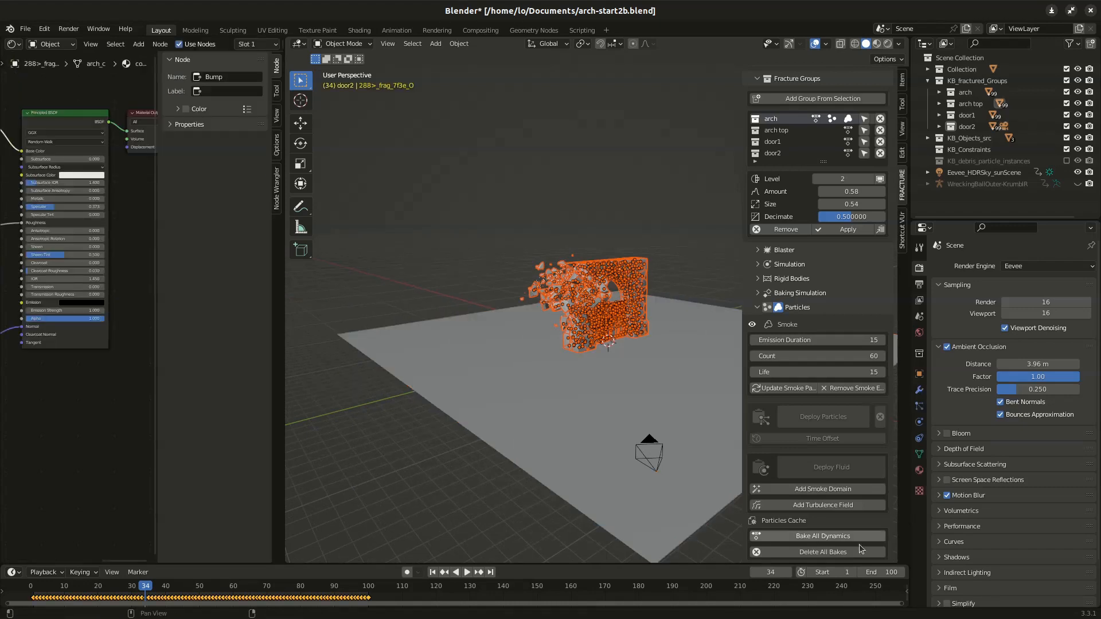
{"action": "scroll", "coordinate": [844, 475], "scroll_direction": "down", "scroll_amount": 2}
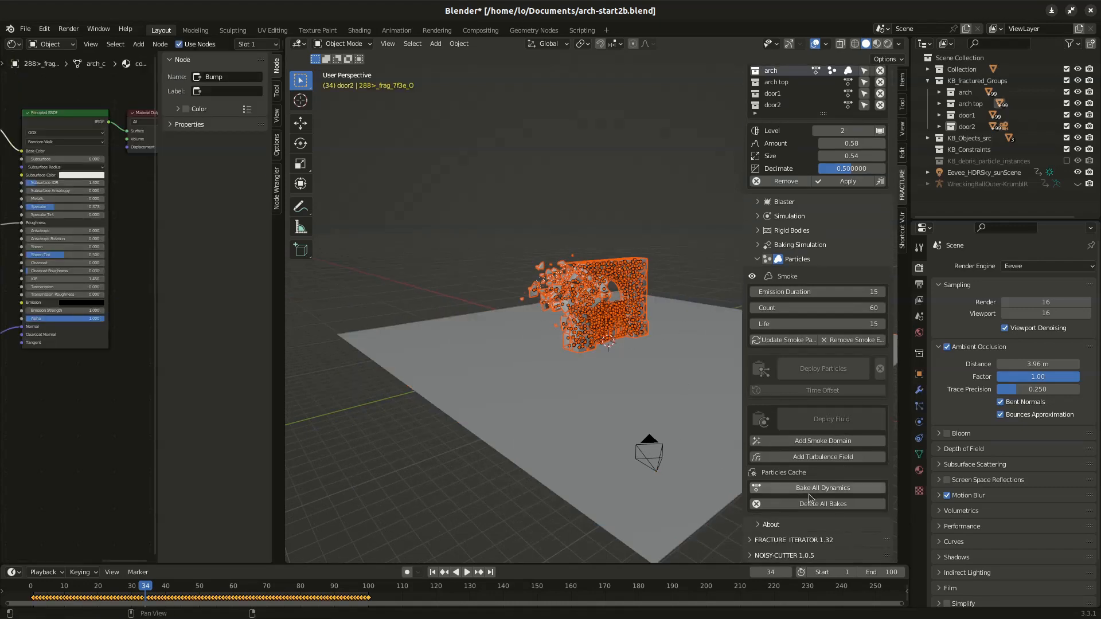
{"action": "left_click", "coordinate": [832, 442]}
Step: In the front view, move the smoke domain up about 1.3 m so its base sits just below the ground line
{"action": "middle_click_drag", "start_coordinate": [646, 344], "coordinate": [611, 329]}
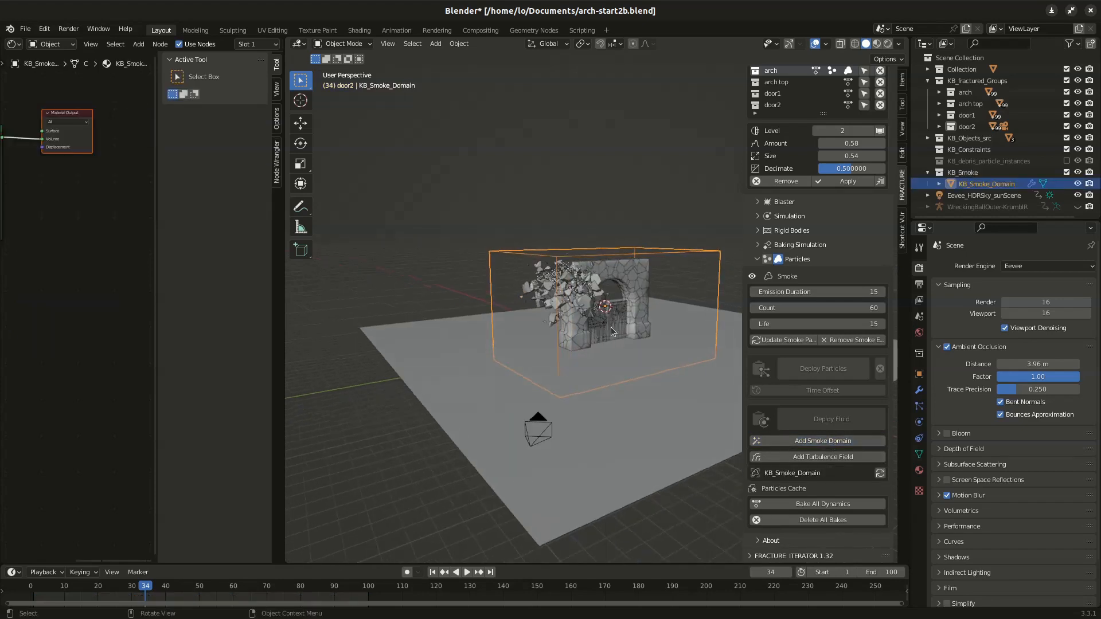
{"action": "key", "text": "KP_1"}
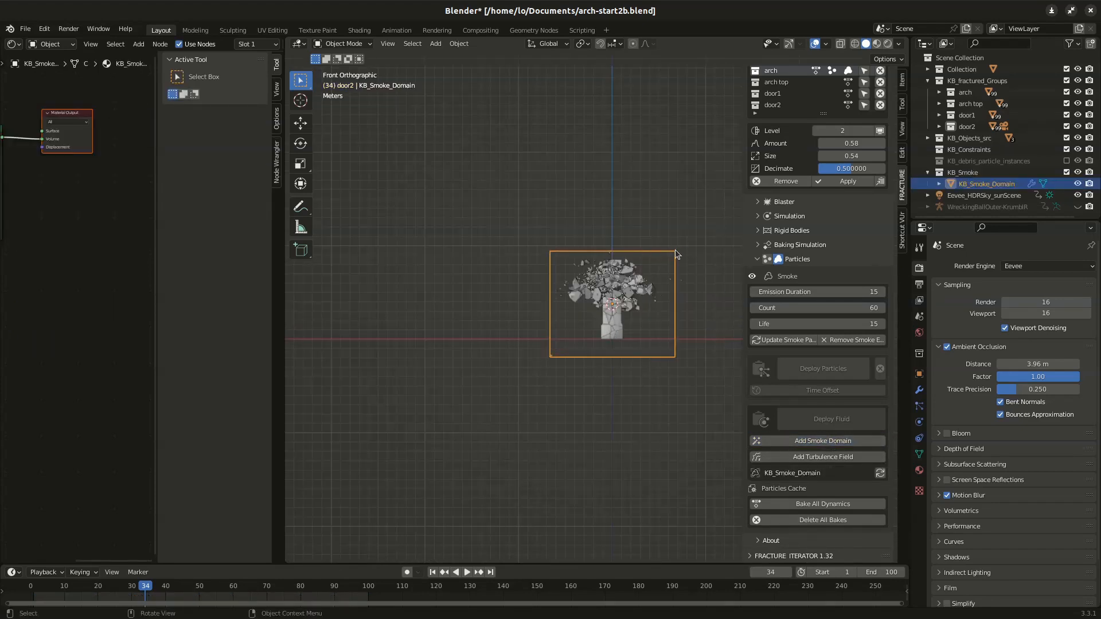
{"action": "key", "text": "g"}
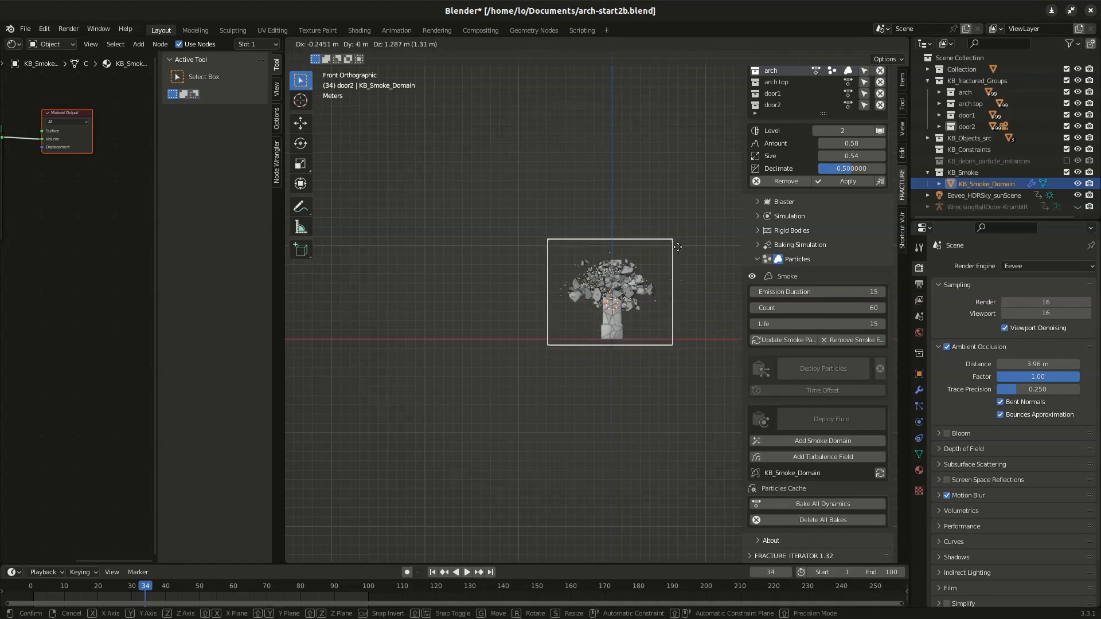
{"action": "left_click", "coordinate": [679, 246]}
Step: In the right view, enlarge the smoke domain, then move it about 1.6 m up and 1.4 m towards the flying debris
{"action": "key", "text": "KP_3"}
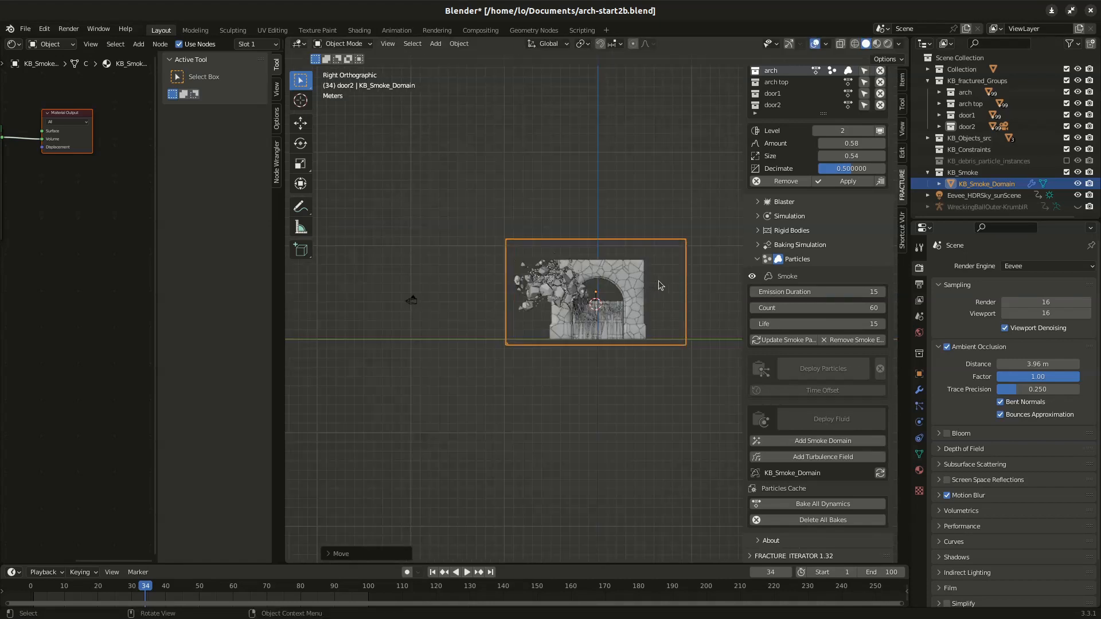
{"action": "key", "text": "s"}
{"action": "left_click", "coordinate": [568, 256]}
{"action": "key", "text": "g"}
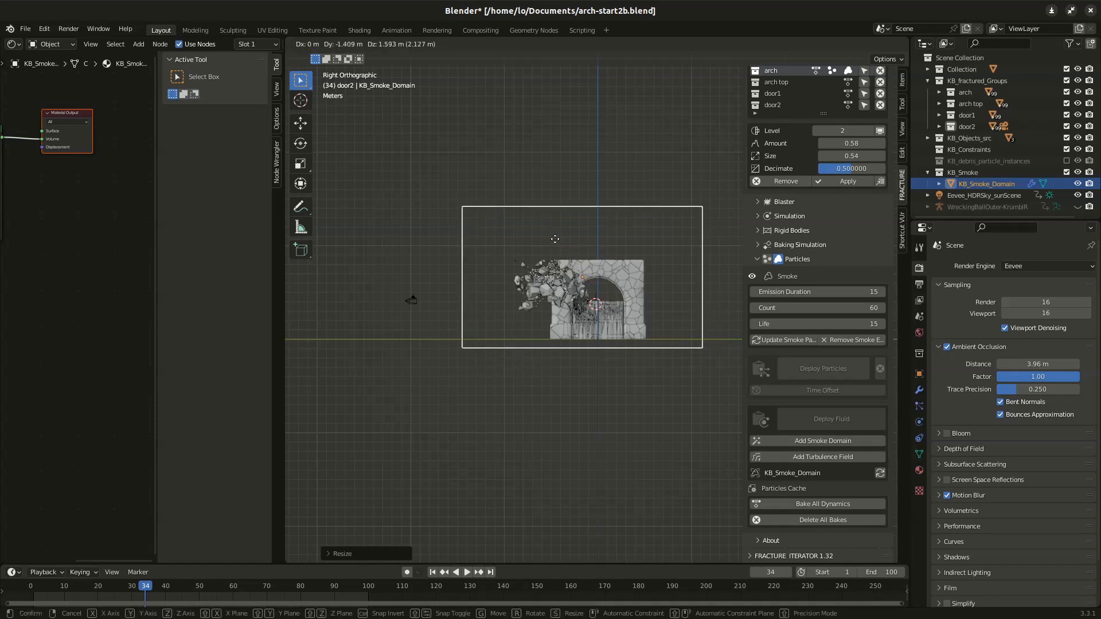
{"action": "left_click", "coordinate": [551, 238]}
Step: Reduce the smoke domain's height along Z and lower it by about 0.7 m
{"action": "middle_click_drag", "start_coordinate": [551, 237], "coordinate": [616, 321]}
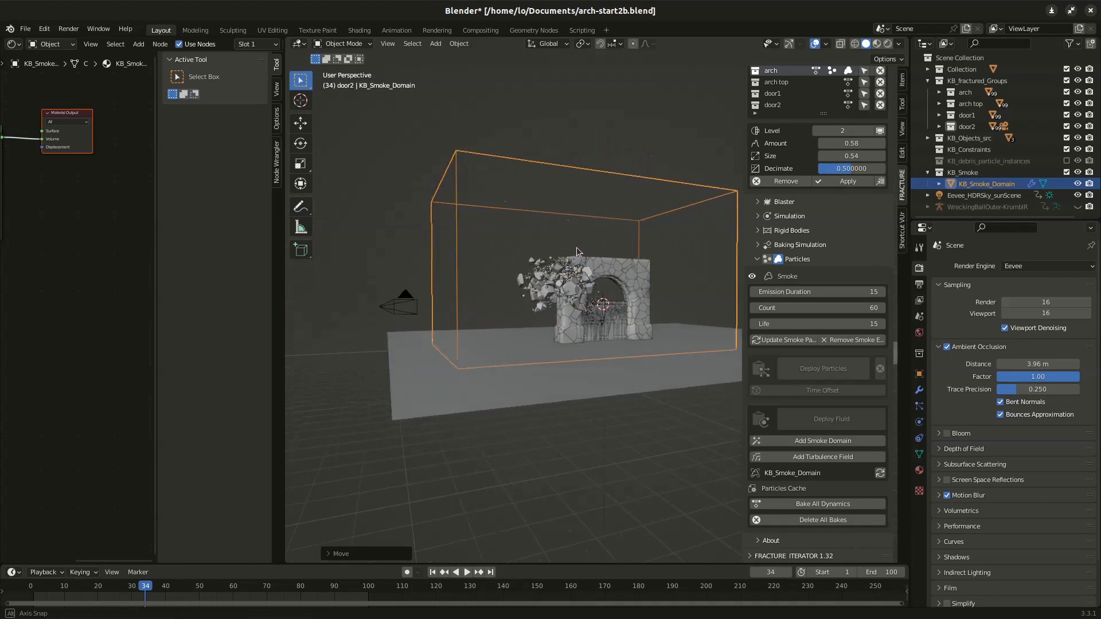
{"action": "key", "text": "s"}
{"action": "key", "text": "z"}
{"action": "left_click", "coordinate": [619, 376]}
{"action": "key", "text": "g"}
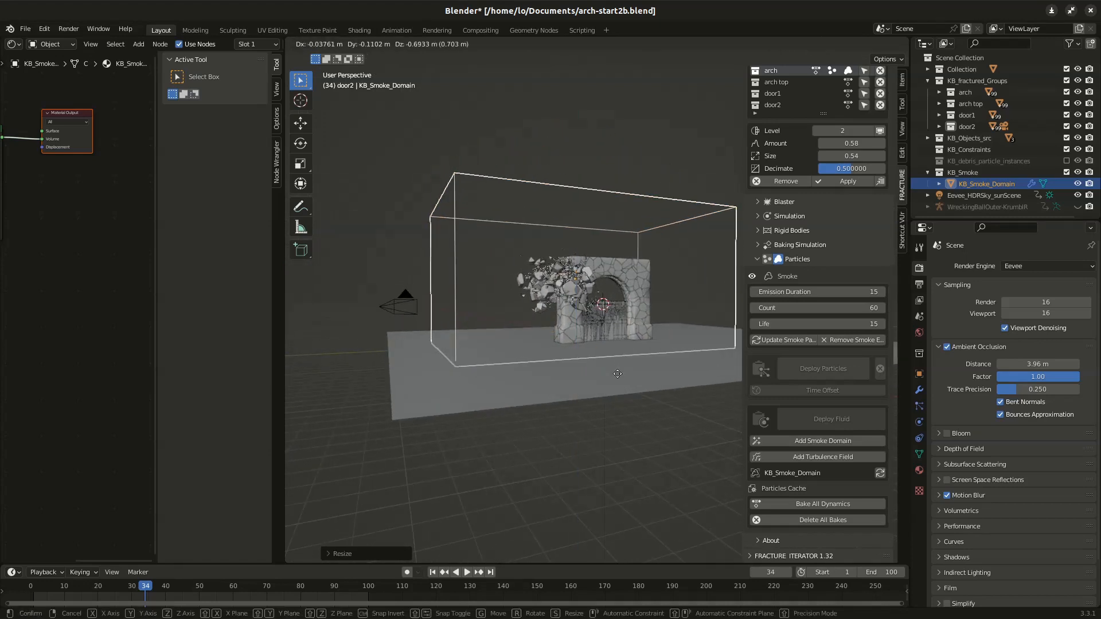
{"action": "left_click", "coordinate": [618, 374]}
Step: Set the smoke domain's resolution divisions to 60 in its fluid physics settings
{"action": "middle_click_drag", "start_coordinate": [562, 314], "coordinate": [563, 341]}
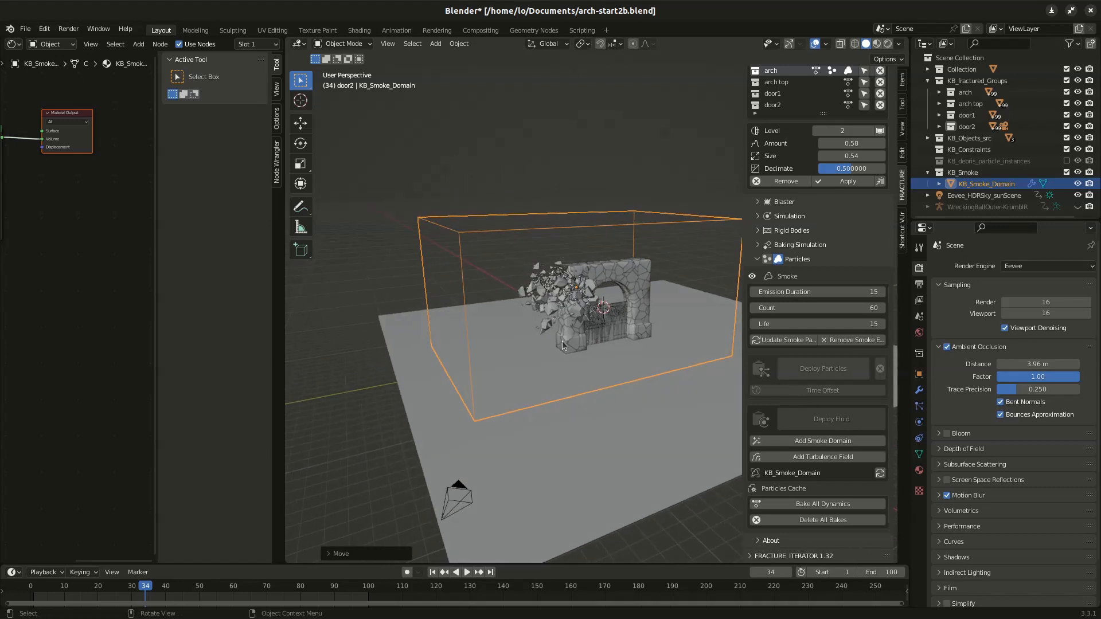
{"action": "left_click", "coordinate": [919, 422]}
{"action": "scroll", "coordinate": [956, 419], "scroll_direction": "down", "scroll_amount": 2}
{"action": "scroll", "coordinate": [956, 419], "scroll_direction": "up", "scroll_amount": 2}
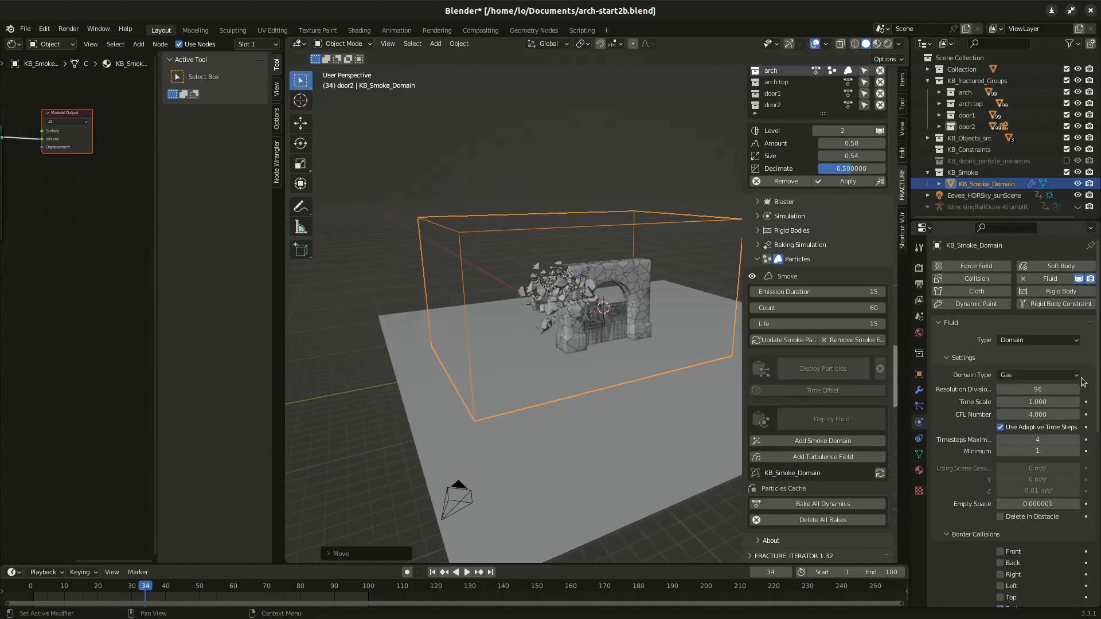
{"action": "left_click", "coordinate": [1054, 388]}
{"action": "type", "text": "60"}
{"action": "key", "text": "Return"}
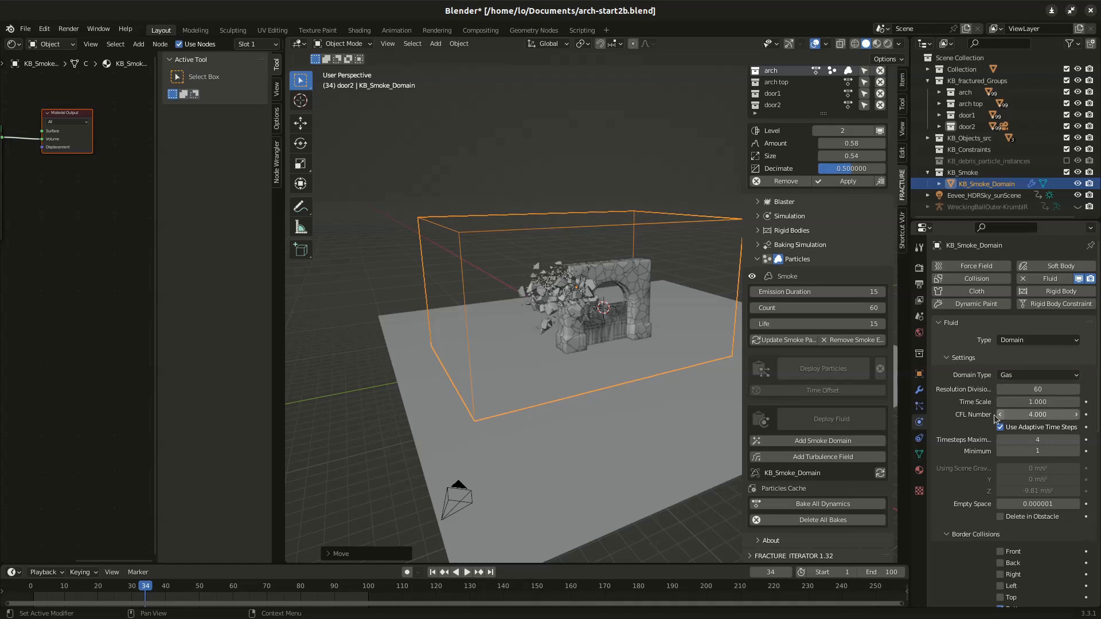
Step: Play the simulation from frame 0 to check the smoke up close around the collapsing arch
{"action": "left_click", "coordinate": [25, 583]}
{"action": "mouse_move", "coordinate": [593, 308]}
{"action": "middle_mouse_down"}
{"action": "mouse_move", "coordinate": [605, 300]}
{"action": "mouse_move", "coordinate": [594, 299]}
{"action": "middle_mouse_up"}
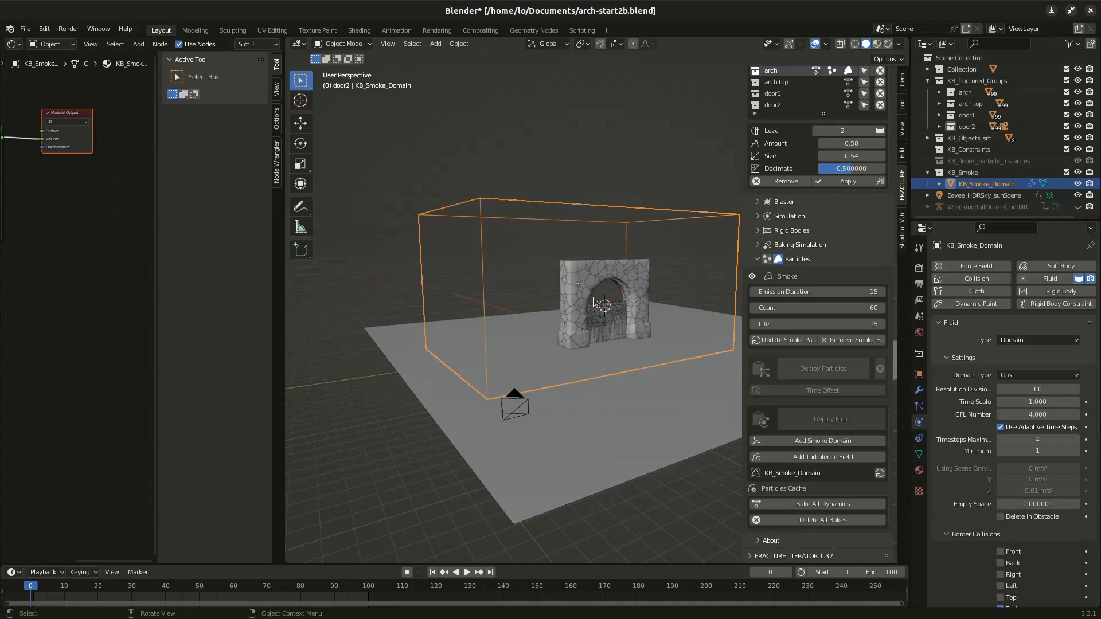
{"action": "key", "text": "space"}
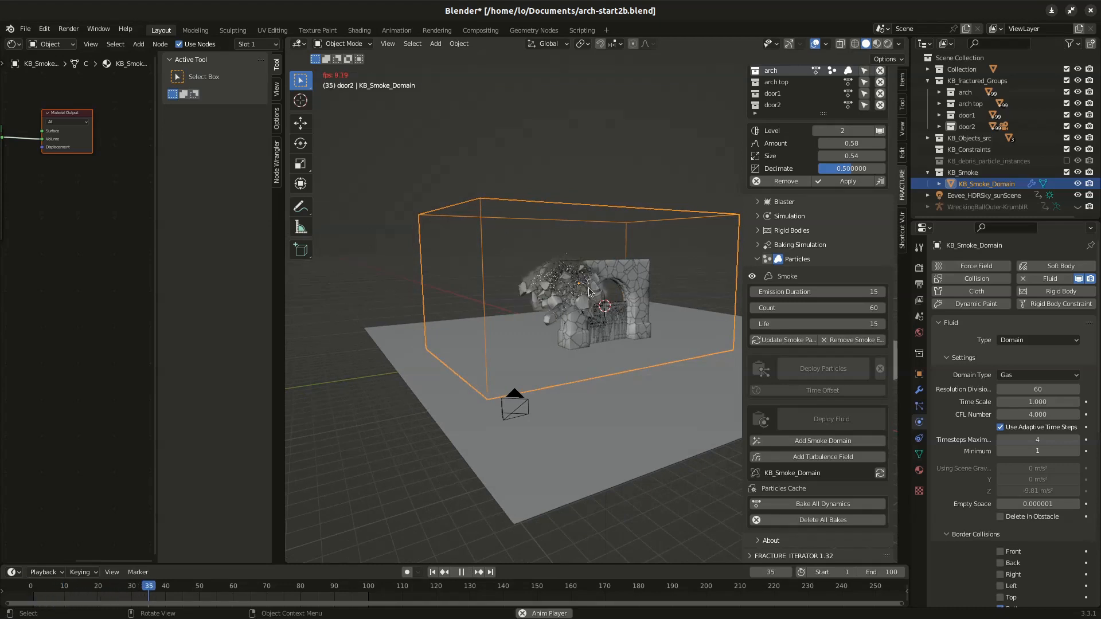
{"action": "scroll", "coordinate": [591, 292], "scroll_direction": "up", "scroll_amount": 3}
{"action": "scroll", "coordinate": [592, 294], "scroll_direction": "up", "scroll_amount": 2}
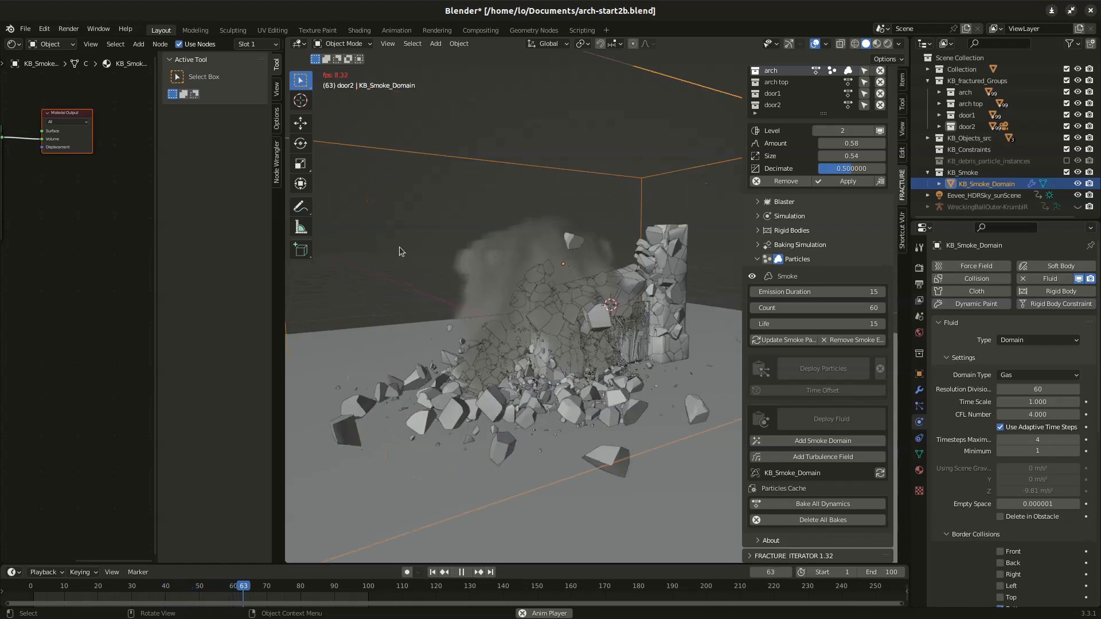
{"action": "key", "text": "space"}
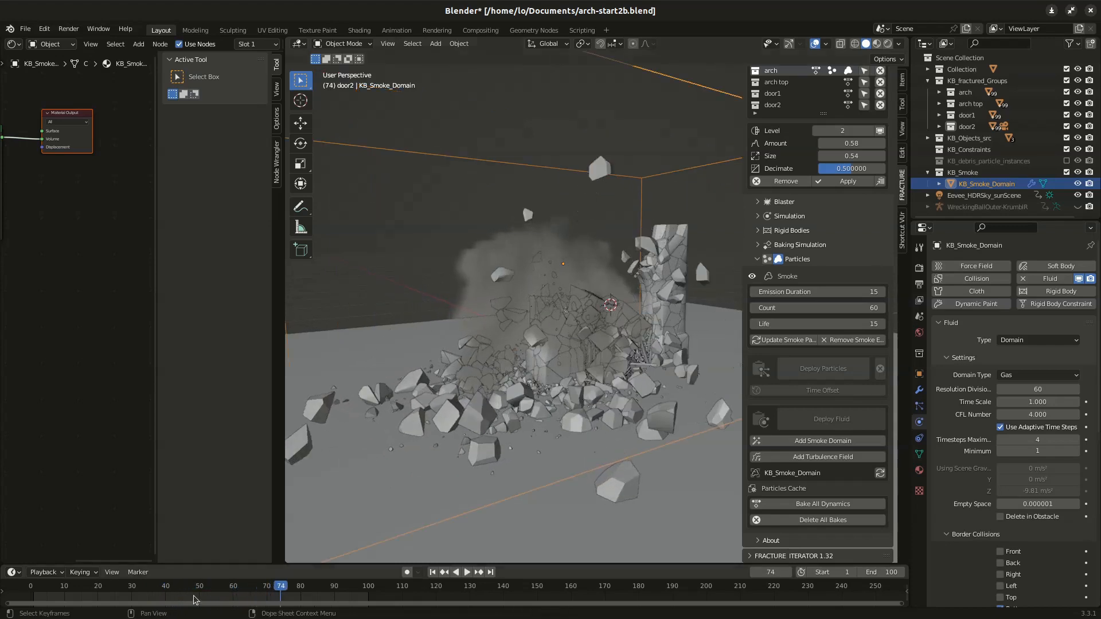
Step: At frame 34, set the Object Velocity of an arch fragment's Smoke_part particles to 0.327 and deploy the particle settings to the group
{"action": "left_click", "coordinate": [146, 592]}
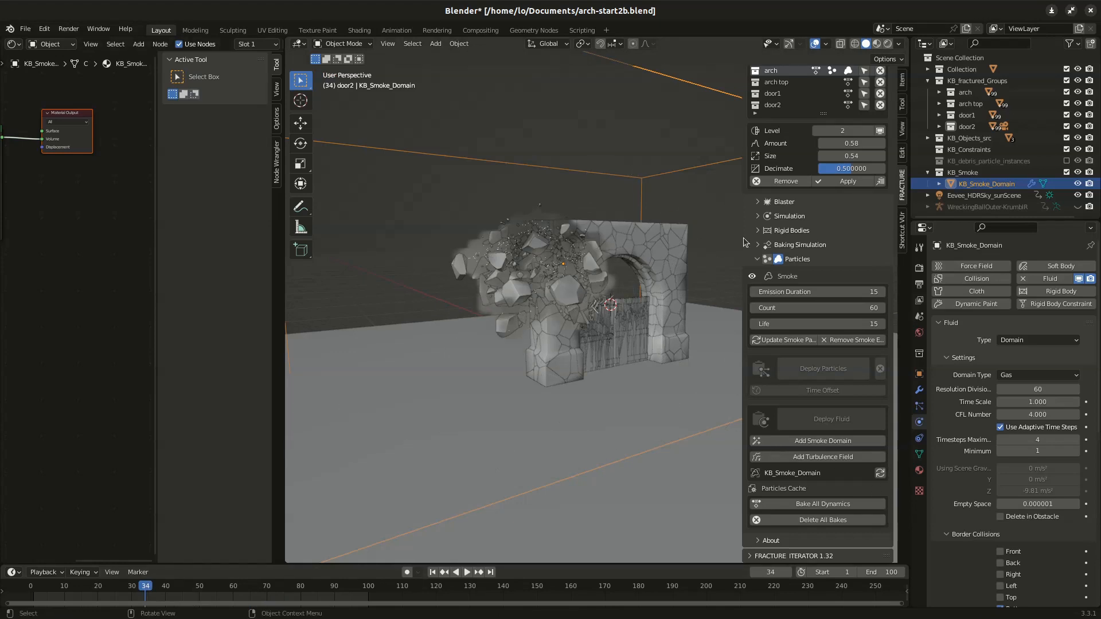
{"action": "left_click", "coordinate": [920, 407]}
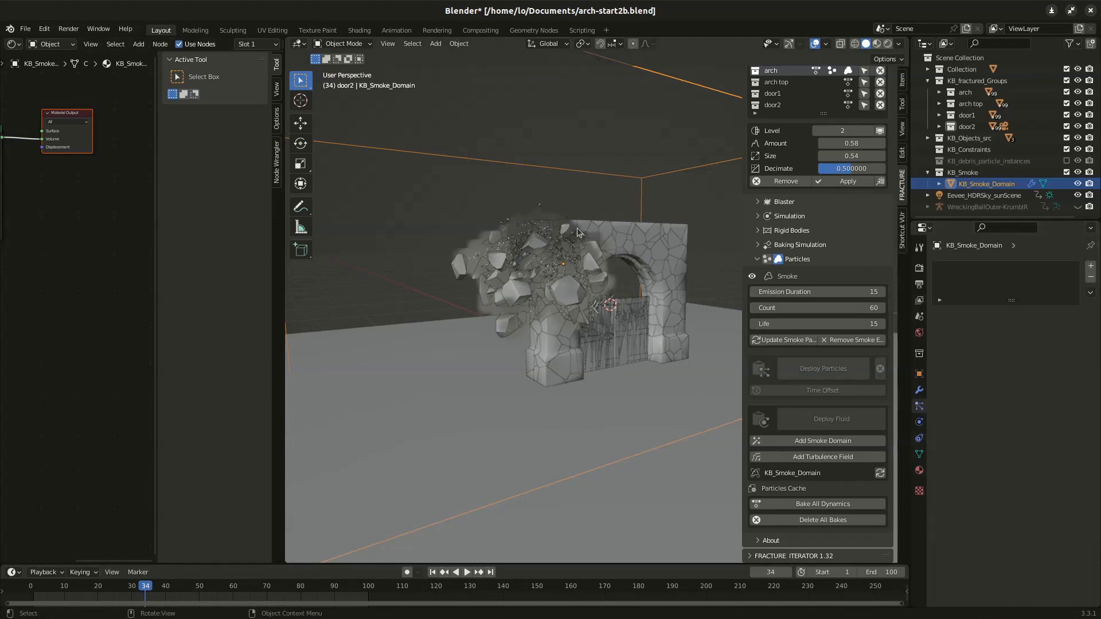
{"action": "left_click", "coordinate": [490, 259]}
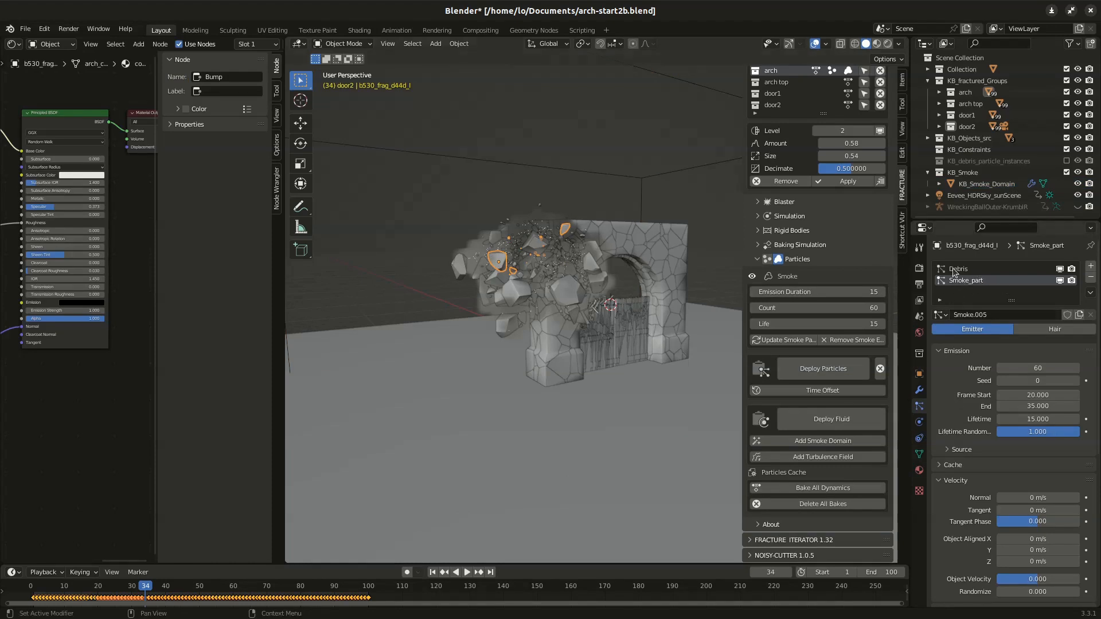
{"action": "scroll", "coordinate": [975, 478], "scroll_direction": "down", "scroll_amount": 4}
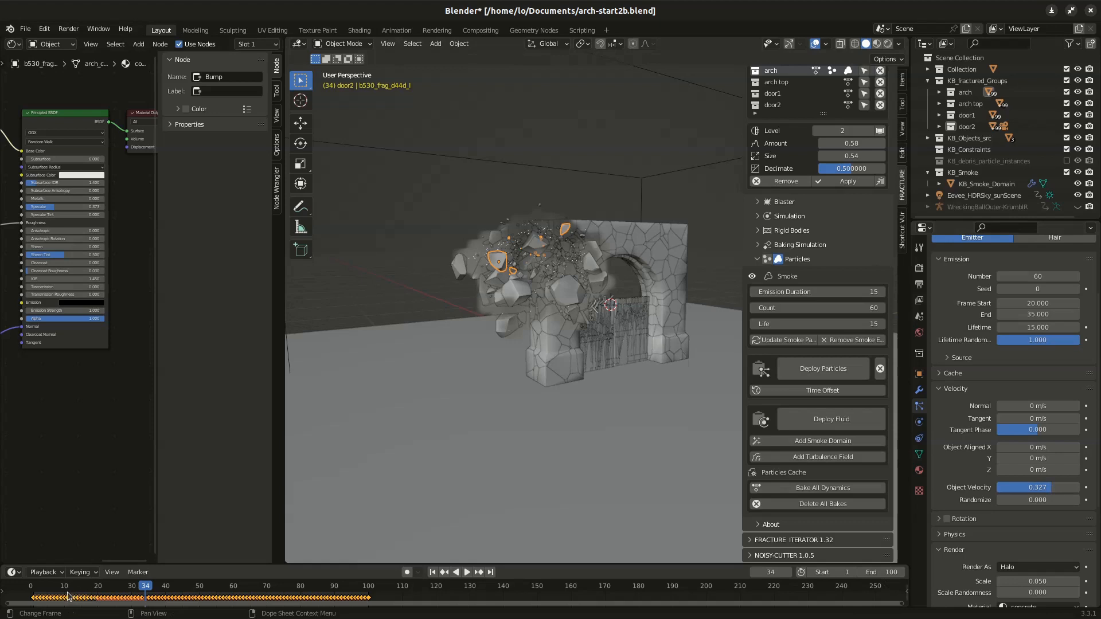
{"action": "left_click", "coordinate": [846, 371]}
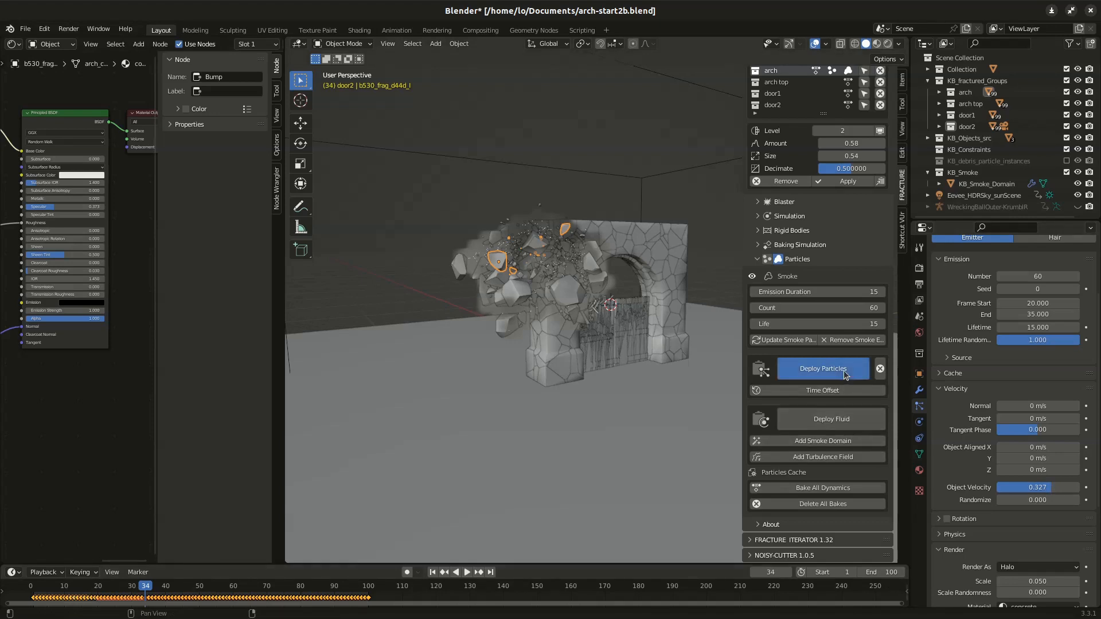
Step: Replay the simulation from frame 0 to about frame 60 to review the smoke with the changed particle velocity
{"action": "left_click", "coordinate": [21, 590]}
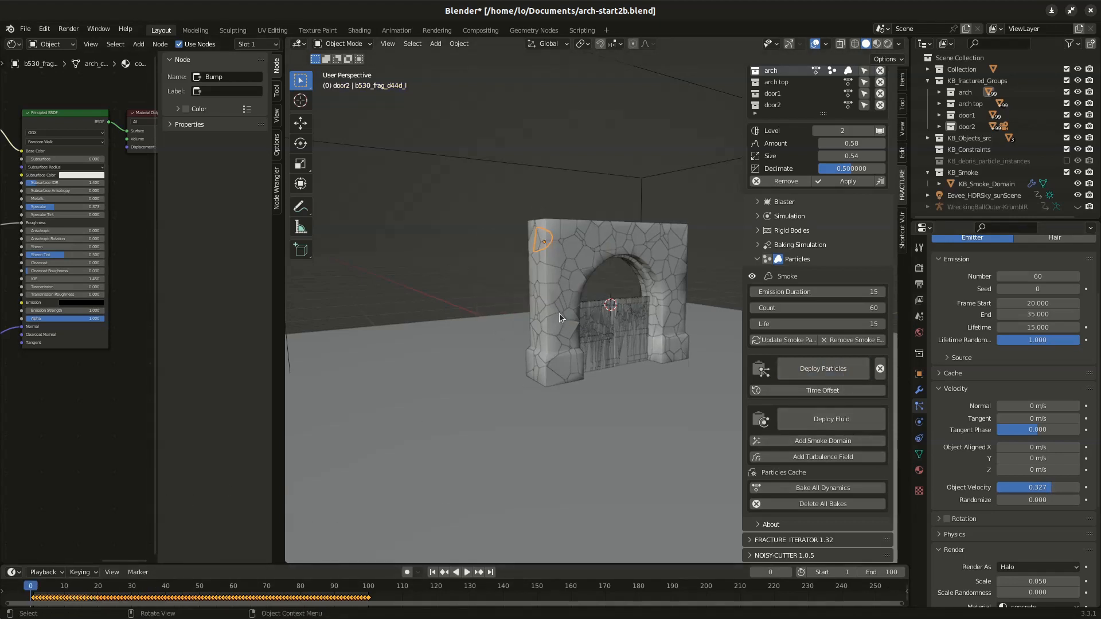
{"action": "key", "text": "space"}
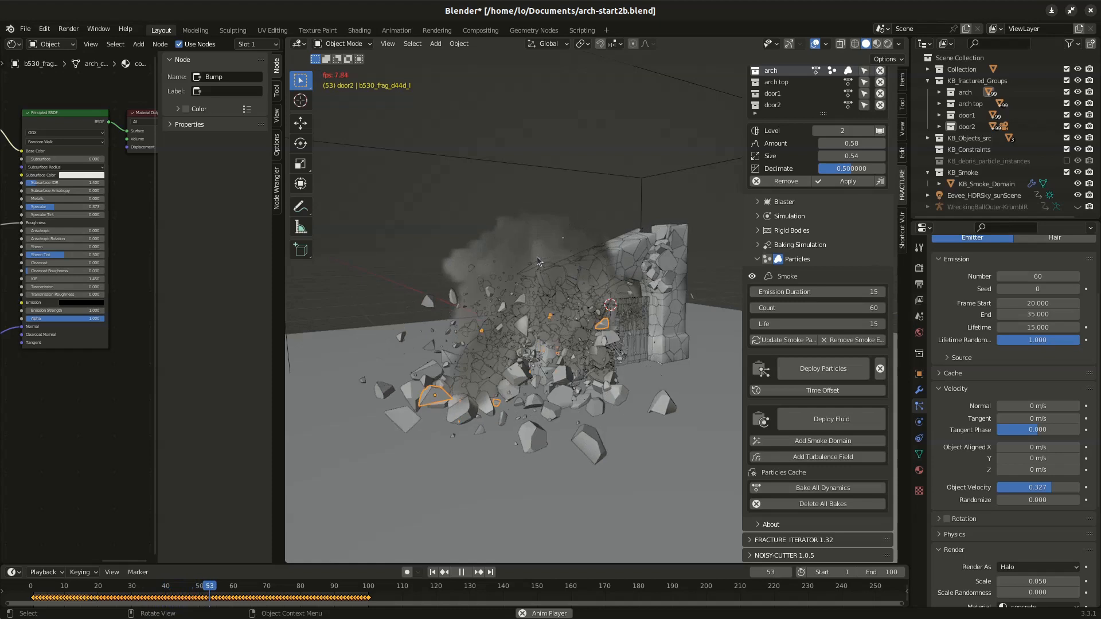
{"action": "key", "text": "space"}
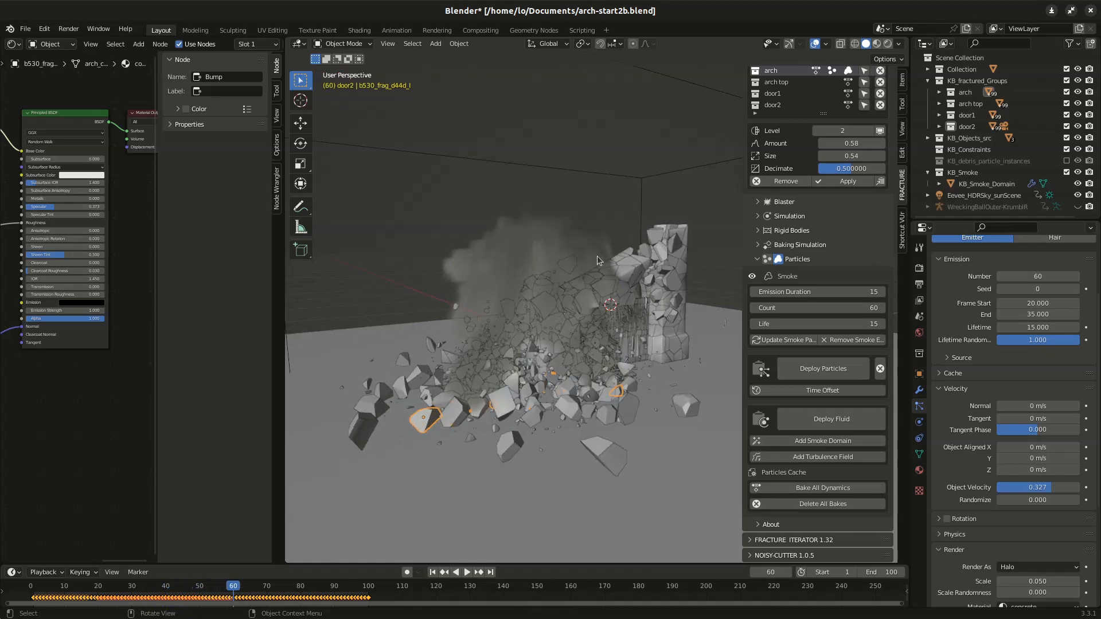
Step: Refresh the KB_Smoke_Domain simulation and replay the collapse with the recalculated smoke
{"action": "left_click", "coordinate": [643, 185]}
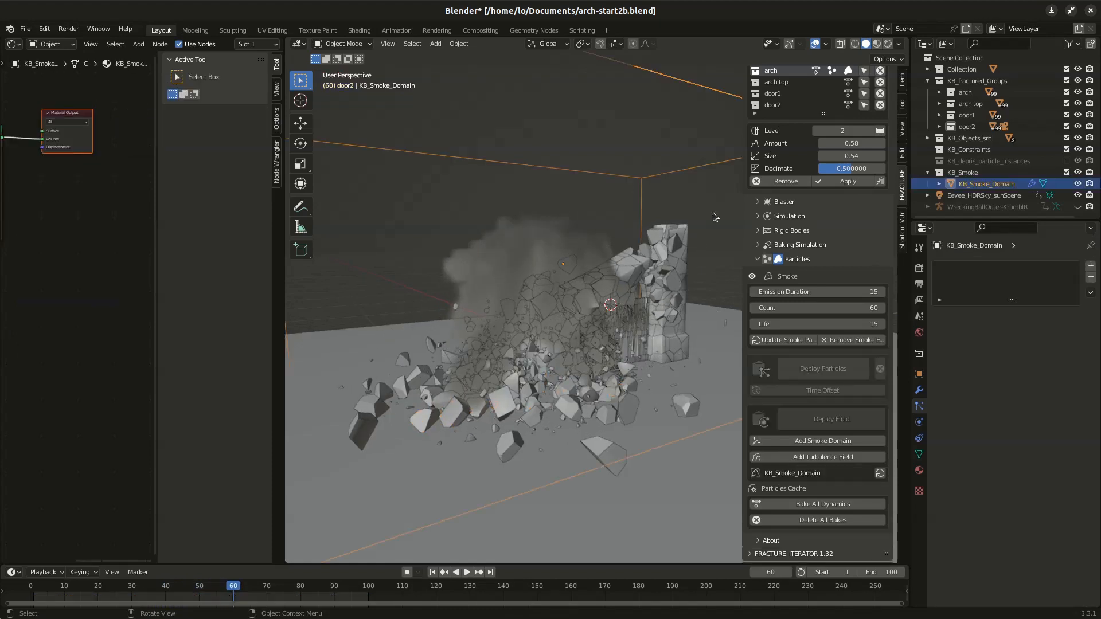
{"action": "left_click", "coordinate": [880, 473]}
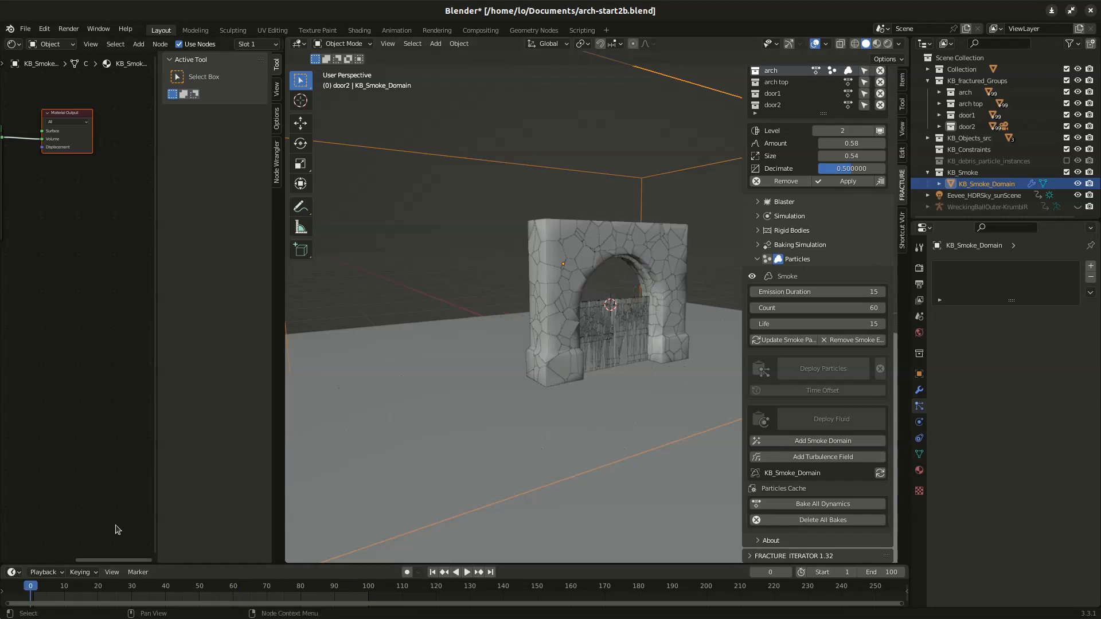
{"action": "key", "text": "space"}
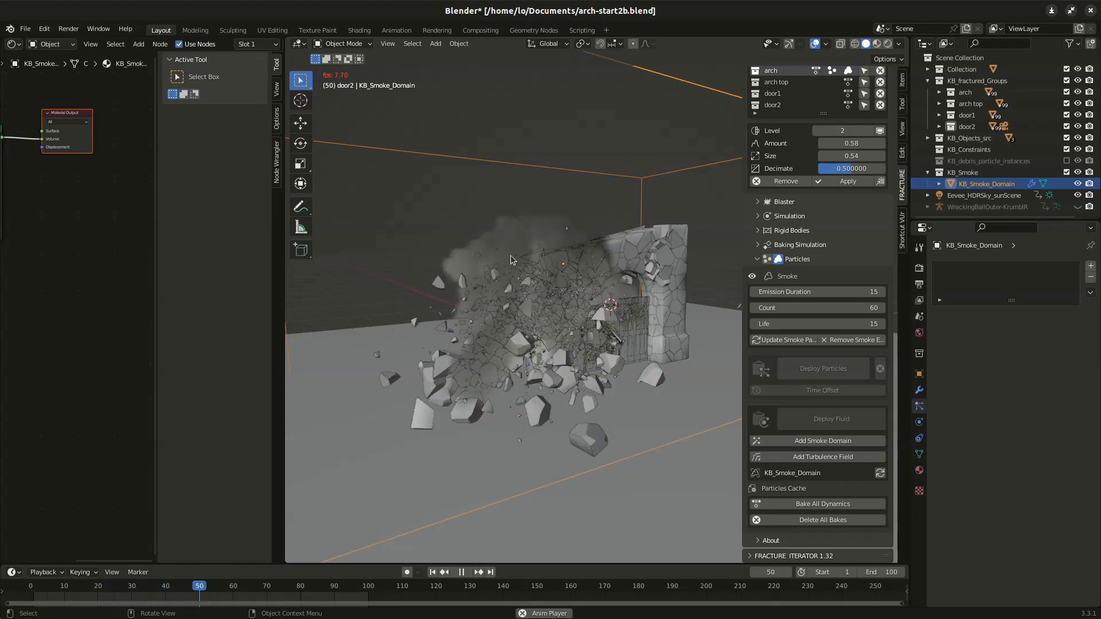
{"action": "key", "text": "space"}
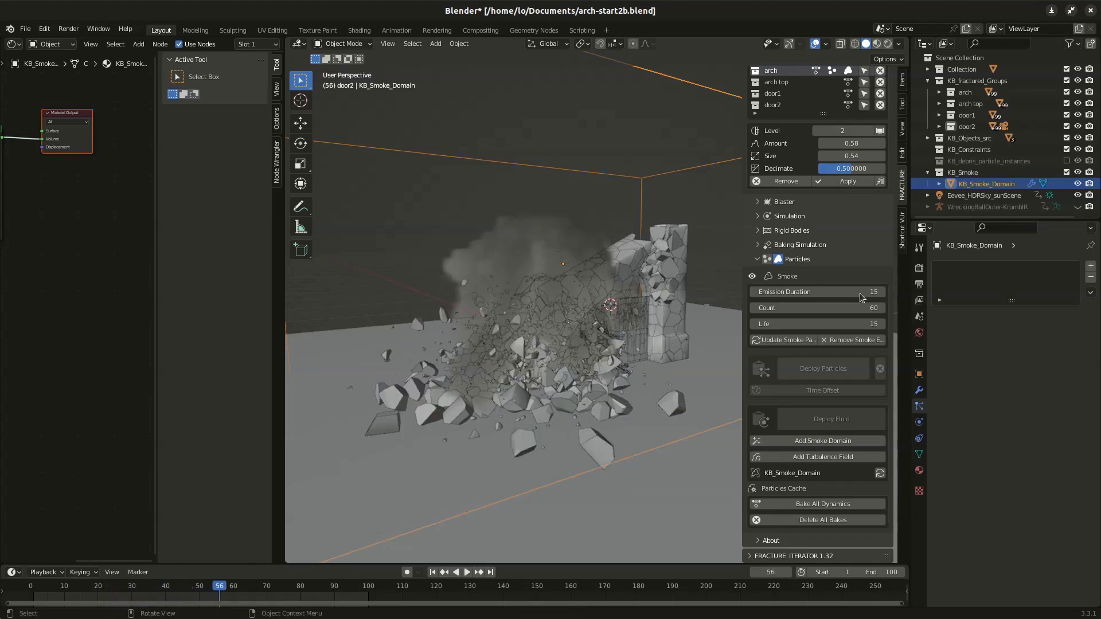
Step: At frame 26, enable Initial Velocity with Source 1 on an arch inner fragment's smoke flow and deploy the fluid settings to the group
{"action": "key", "text": "shift+Left"}
{"action": "key", "text": "space"}
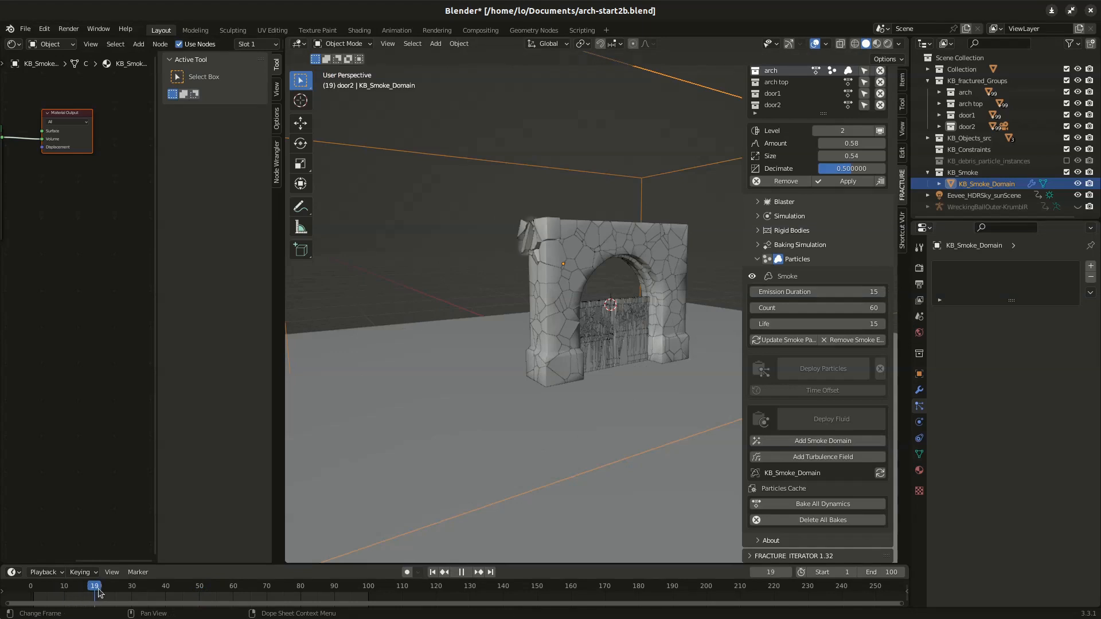
{"action": "key", "text": "space"}
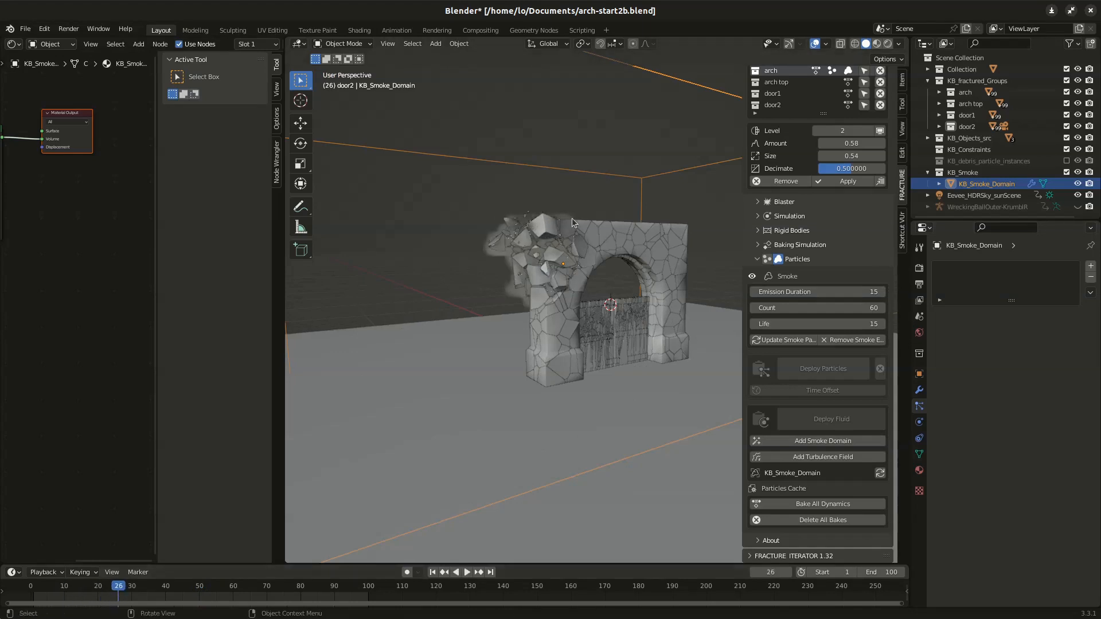
{"action": "left_click", "coordinate": [561, 254]}
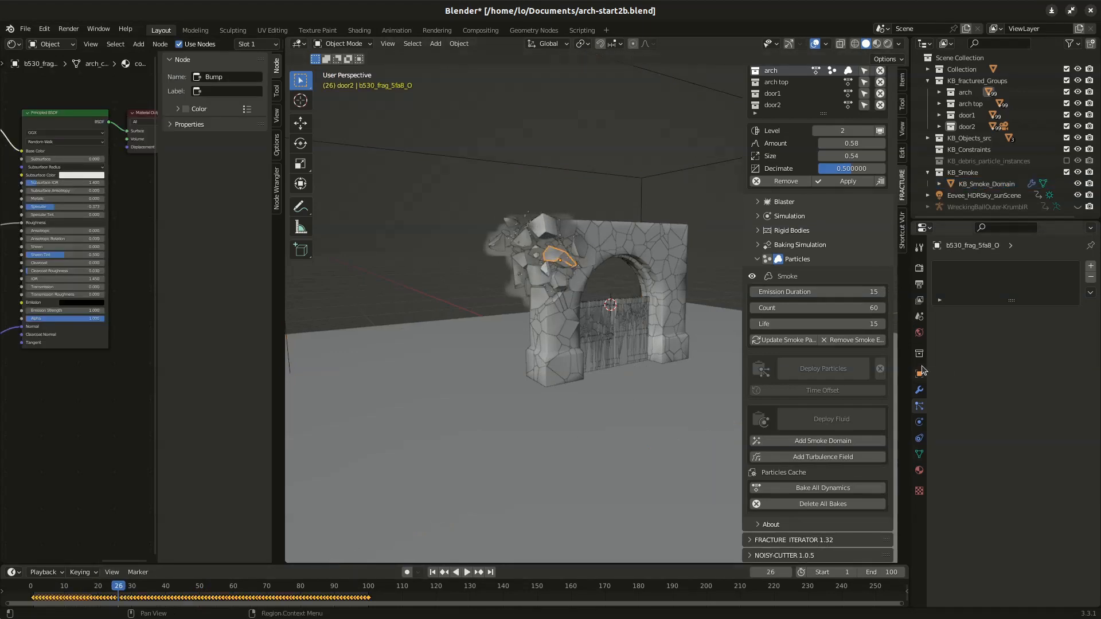
{"action": "left_click", "coordinate": [559, 268]}
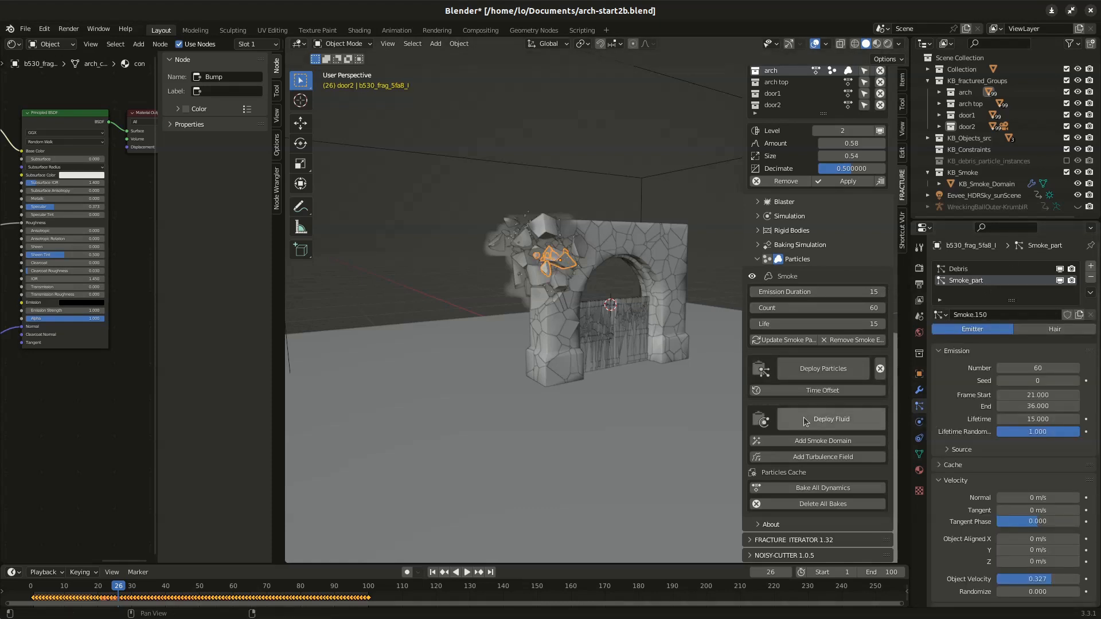
{"action": "left_click", "coordinate": [920, 424]}
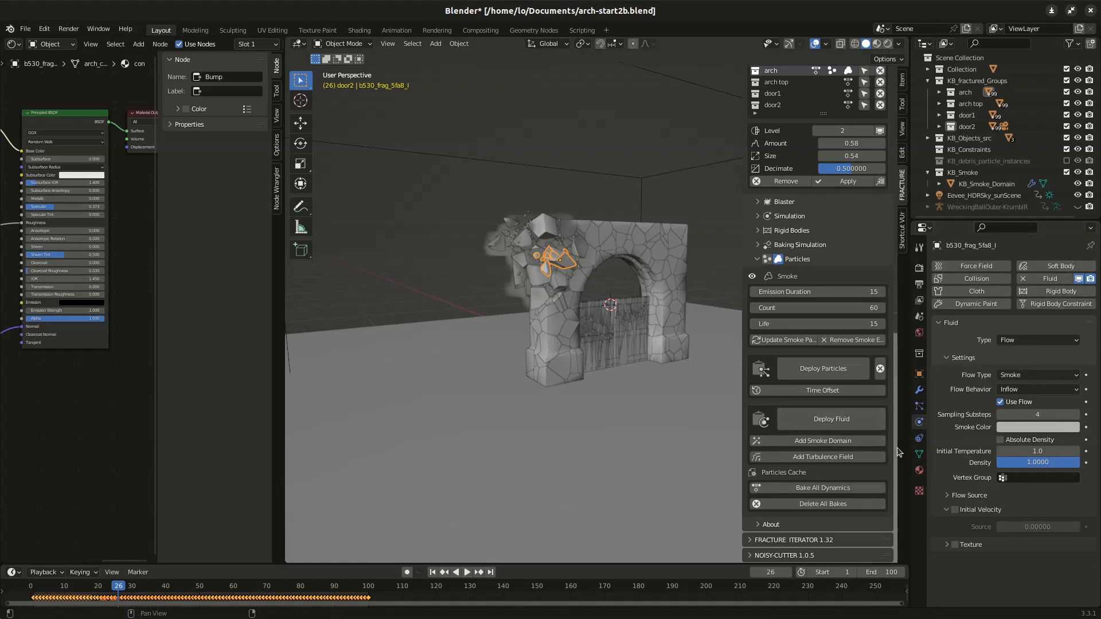
{"action": "left_click", "coordinate": [954, 510]}
{"action": "left_click", "coordinate": [1036, 528]}
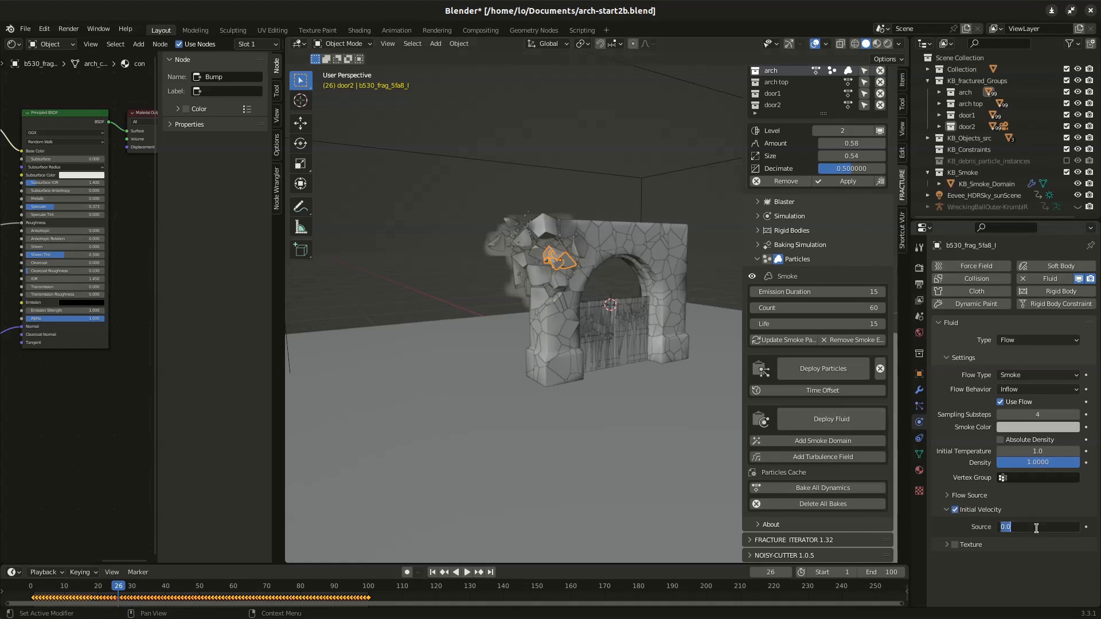
{"action": "type", "text": "1"}
{"action": "key", "text": "Return"}
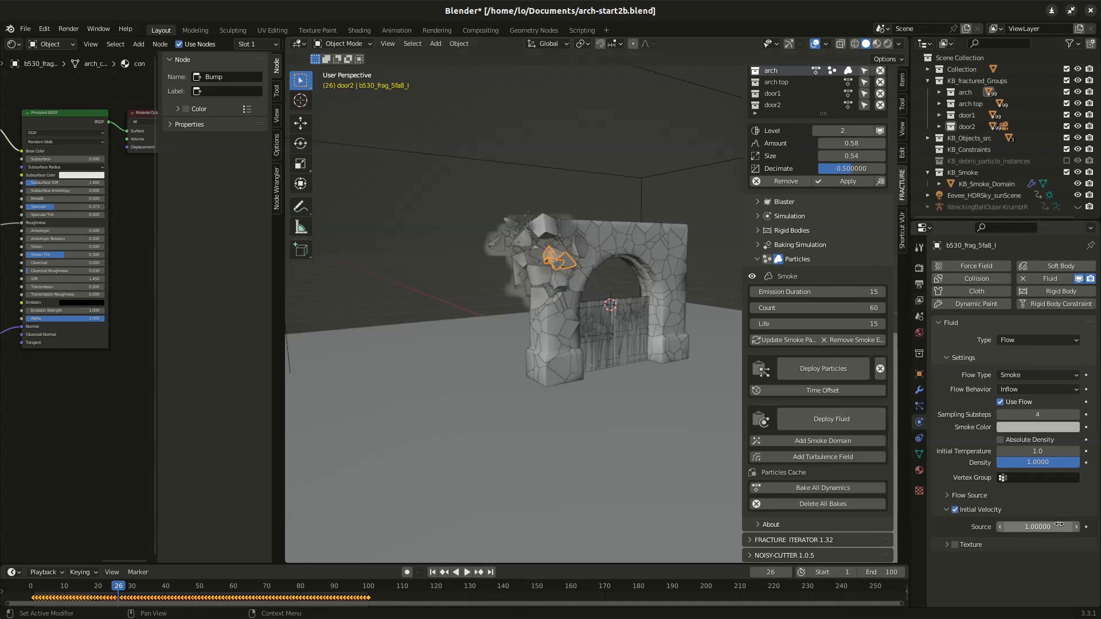
{"action": "left_click", "coordinate": [828, 419]}
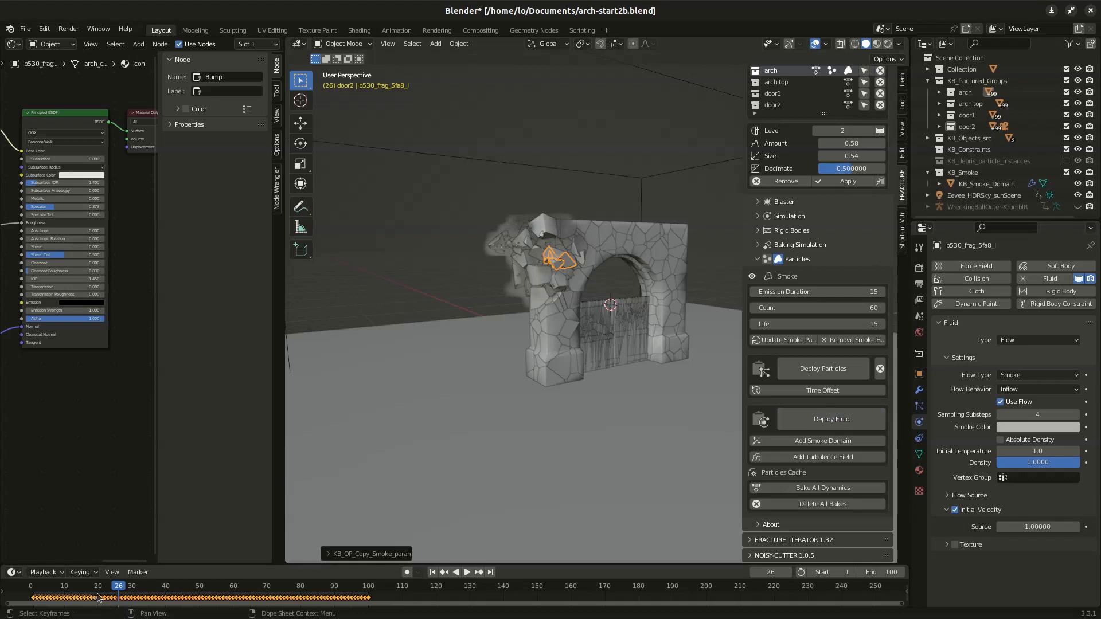
Step: Replay the simulation from the start to frame 53 to review the arch smoke with initial velocity
{"action": "left_click", "coordinate": [36, 588]}
{"action": "key", "text": "space"}
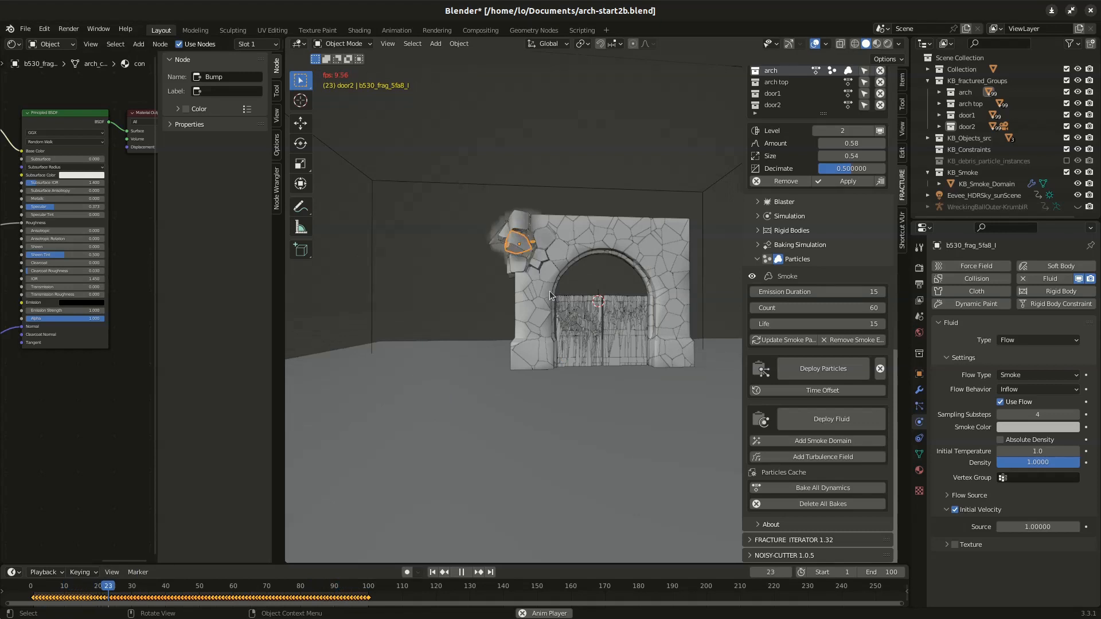
{"action": "middle_click_drag", "start_coordinate": [566, 246], "coordinate": [593, 259]}
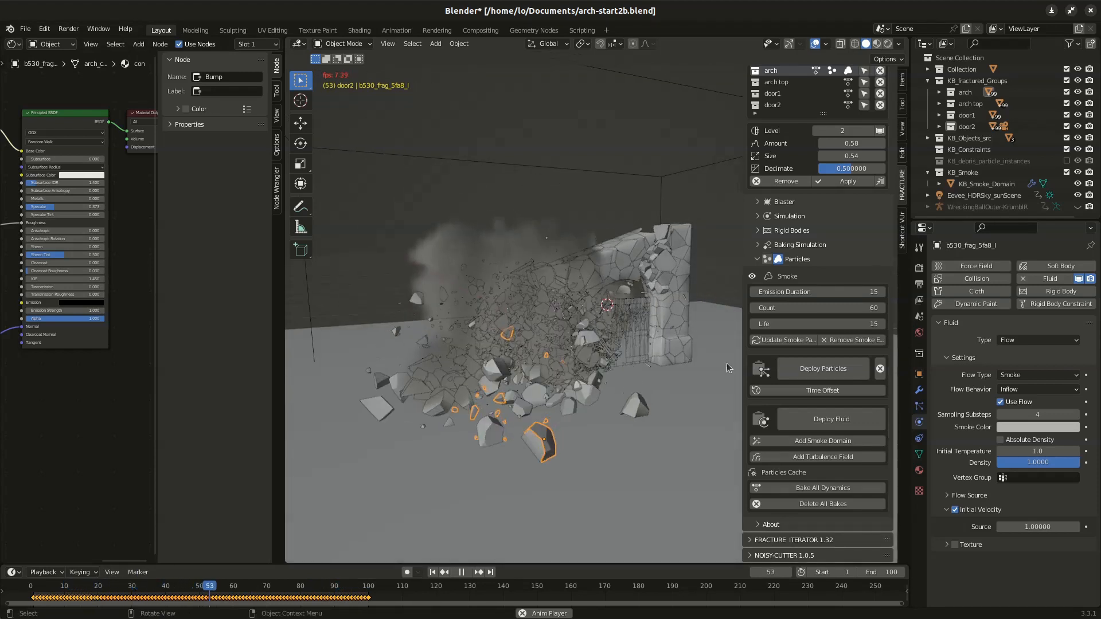
{"action": "key", "text": "space"}
Step: Enable Adaptive Domain in the fluid settings of KB_Smoke_Domain
{"action": "left_click", "coordinate": [686, 171]}
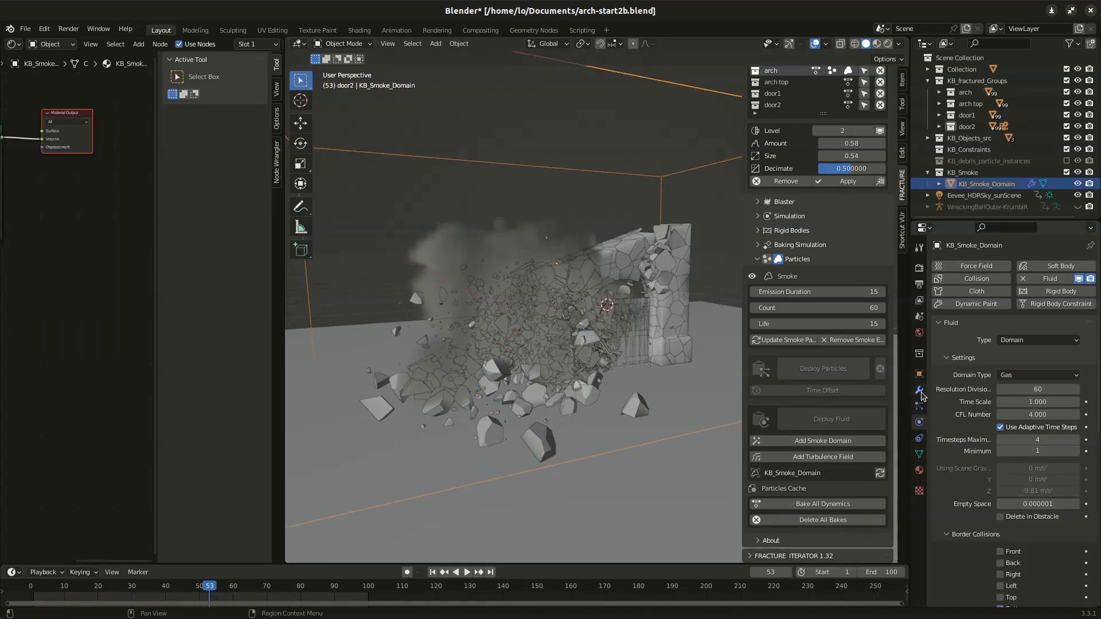
{"action": "scroll", "coordinate": [960, 542], "scroll_direction": "down", "scroll_amount": 10}
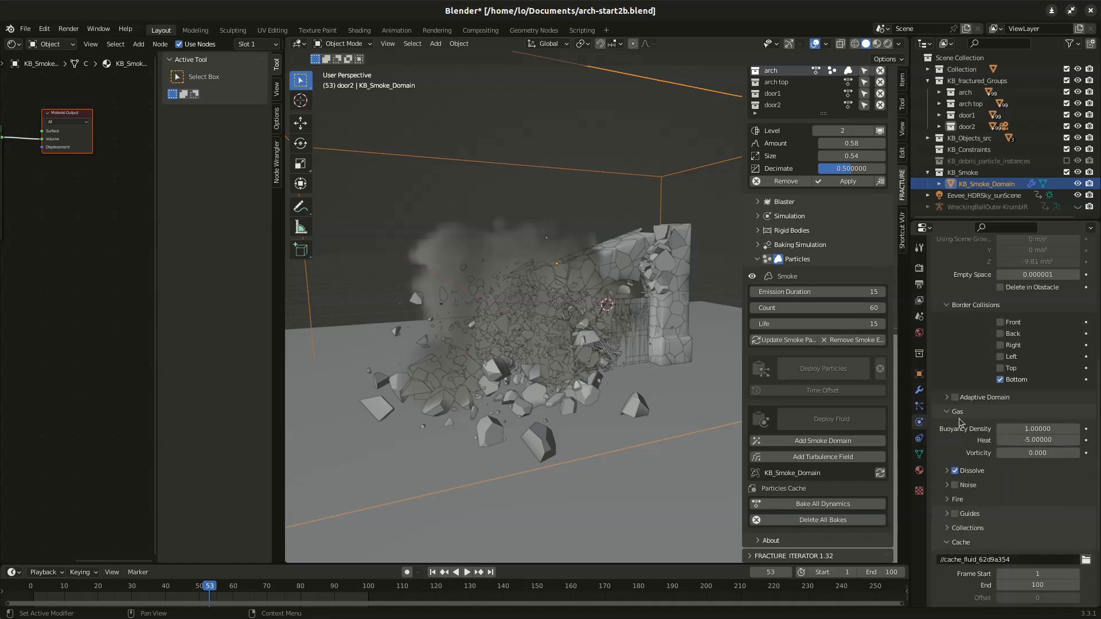
{"action": "left_click", "coordinate": [956, 398]}
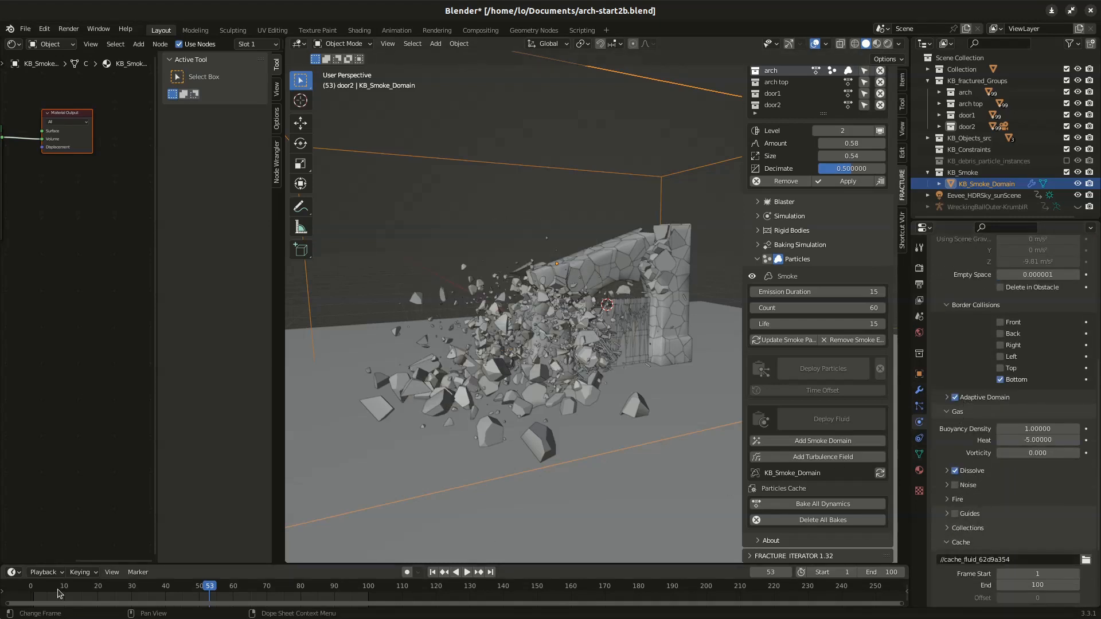
Step: Add smoke emission to the arch top fracture group
{"action": "scroll", "coordinate": [833, 172], "scroll_direction": "up", "scroll_amount": 3}
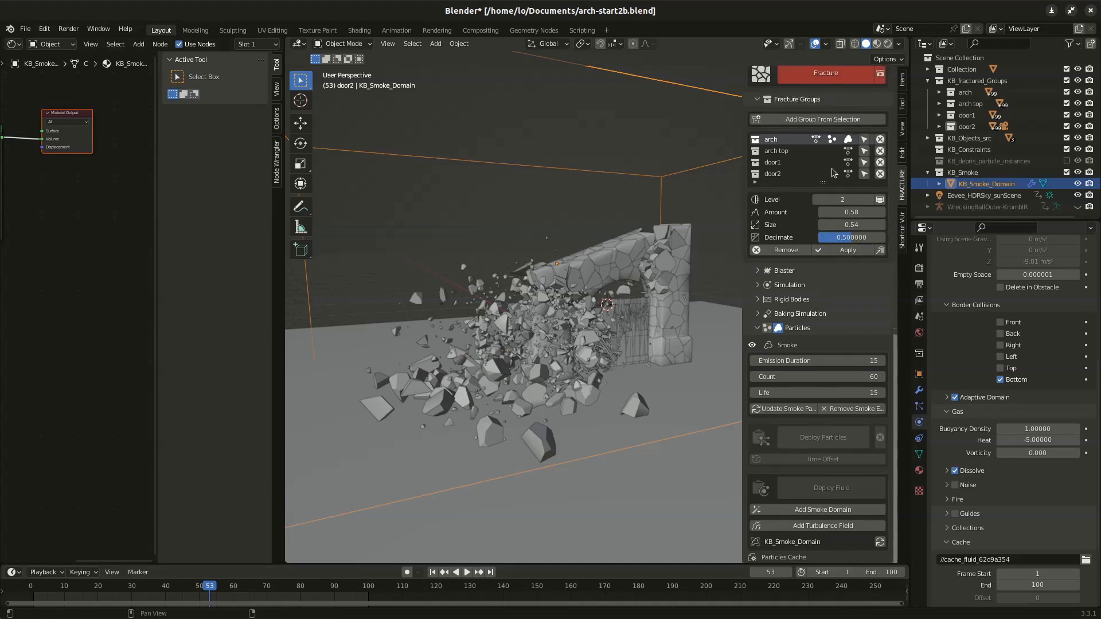
{"action": "left_click", "coordinate": [786, 152]}
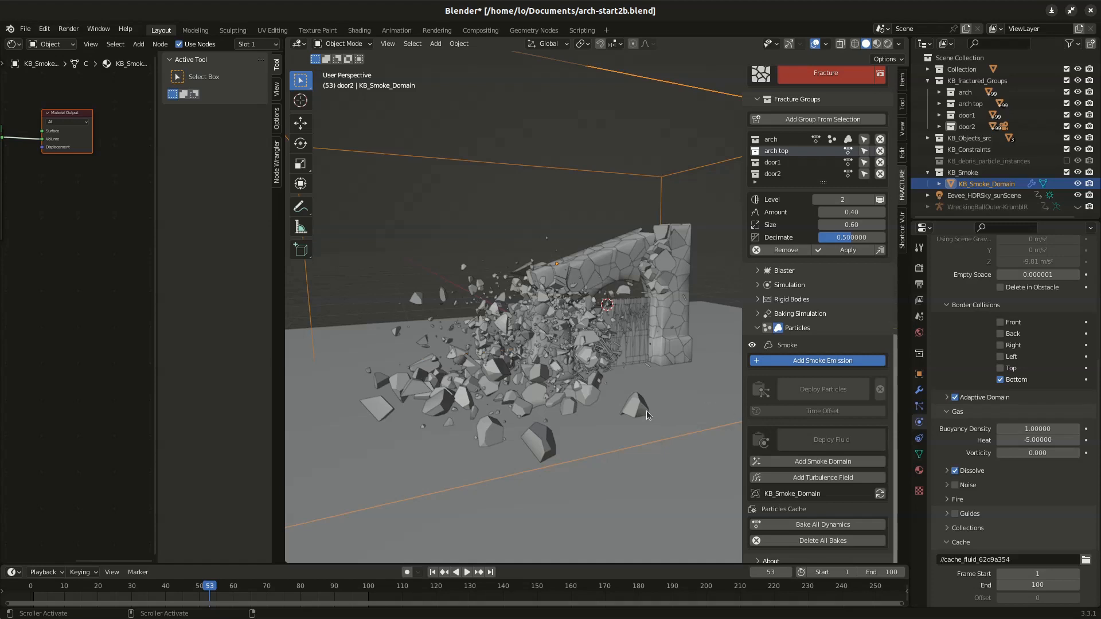
{"action": "scroll", "coordinate": [623, 442], "scroll_direction": "down", "scroll_amount": 3}
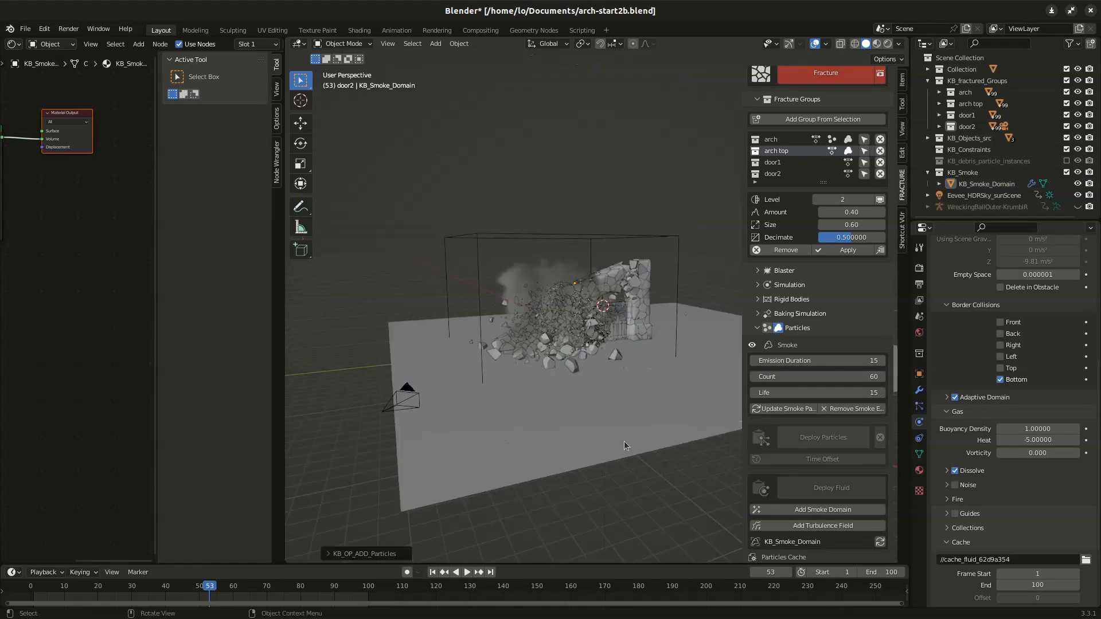
Step: Play the simulation from frame 0 to frame 61 to check the arch top's smoke particles in the adaptive domain
{"action": "key", "text": "shift+Left"}
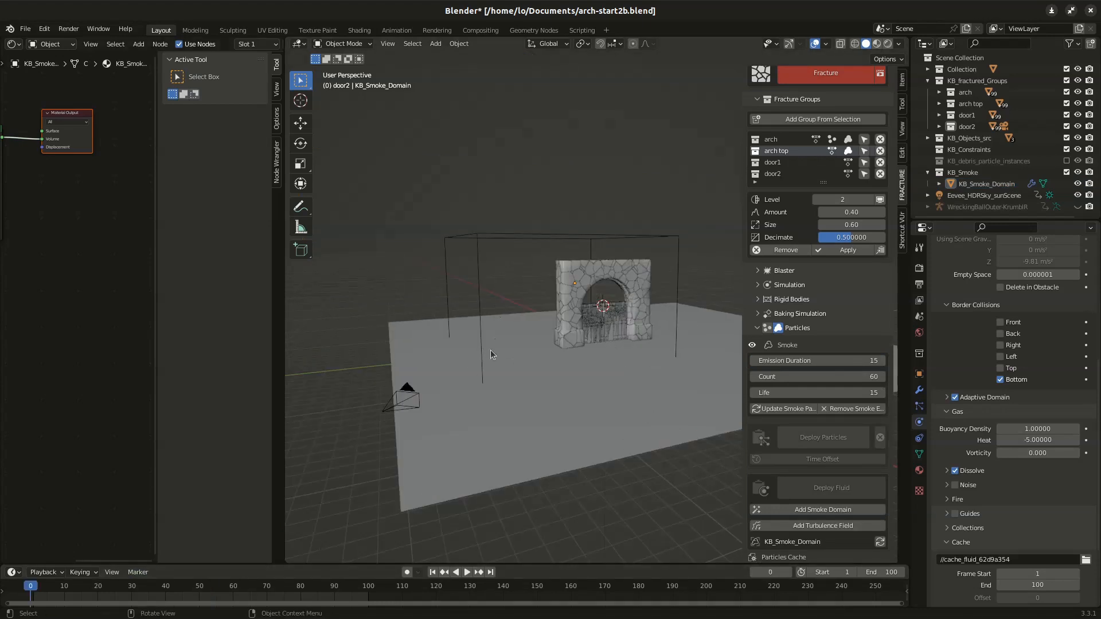
{"action": "key", "text": "space"}
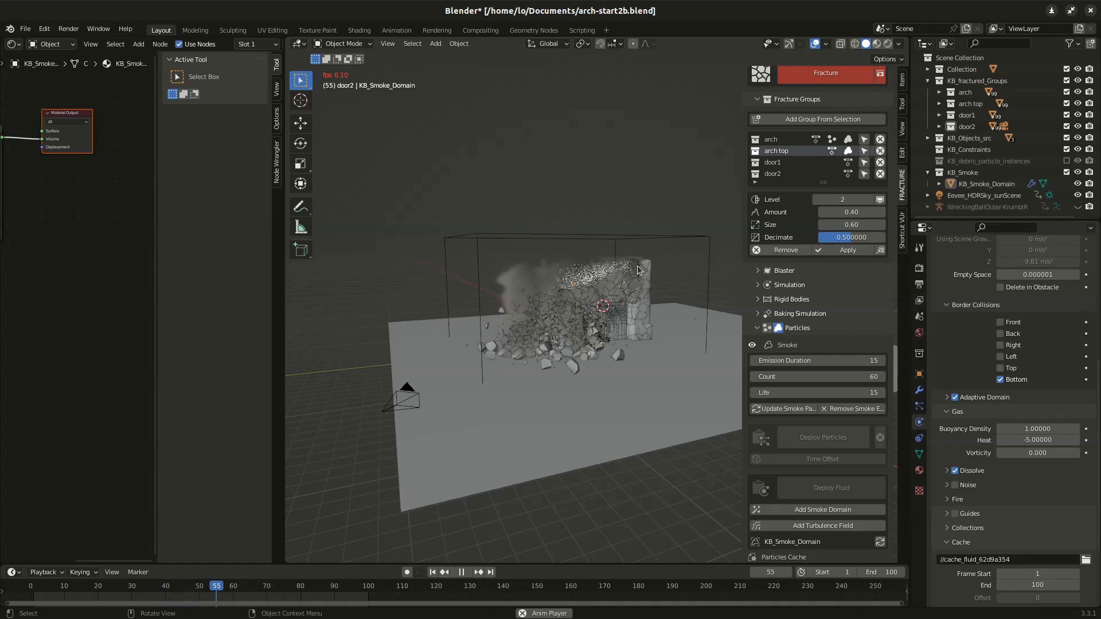
{"action": "key", "text": "space"}
Step: Set the Object Velocity of an arch top inner fragment's Smoke_part particles to 0.653 and deploy the particle settings to the group
{"action": "scroll", "coordinate": [635, 289], "scroll_direction": "up", "scroll_amount": 4}
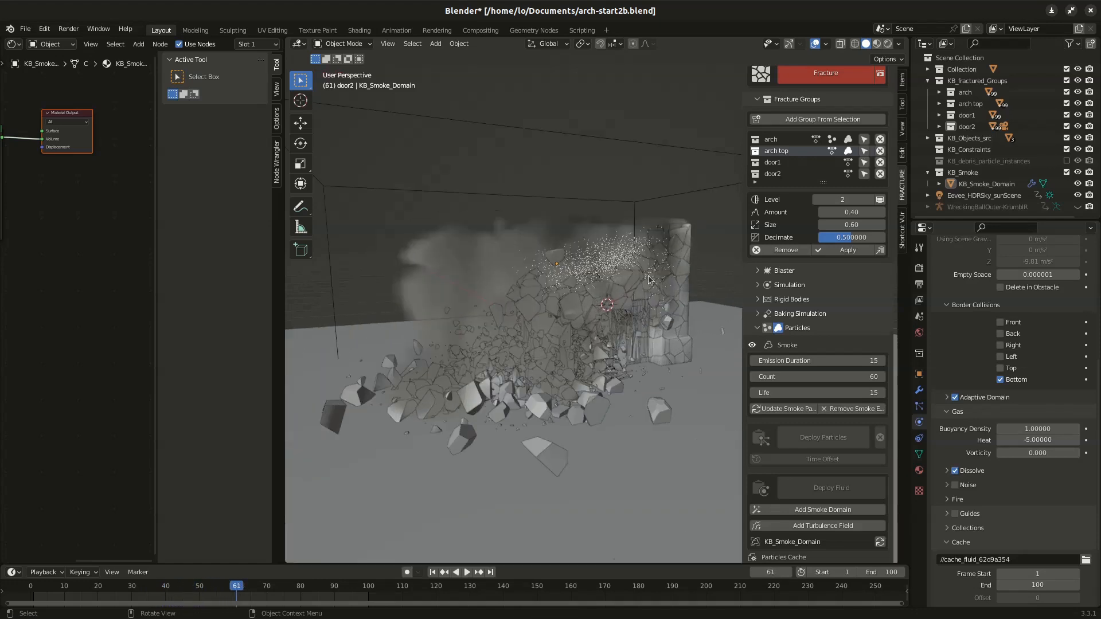
{"action": "left_click", "coordinate": [641, 264]}
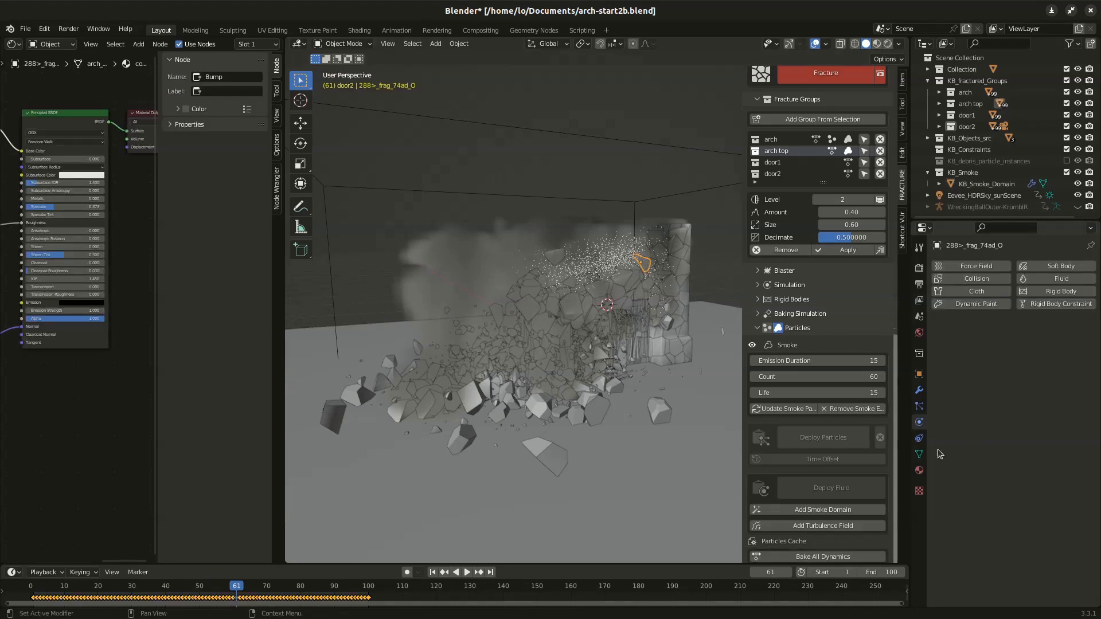
{"action": "left_click", "coordinate": [919, 406]}
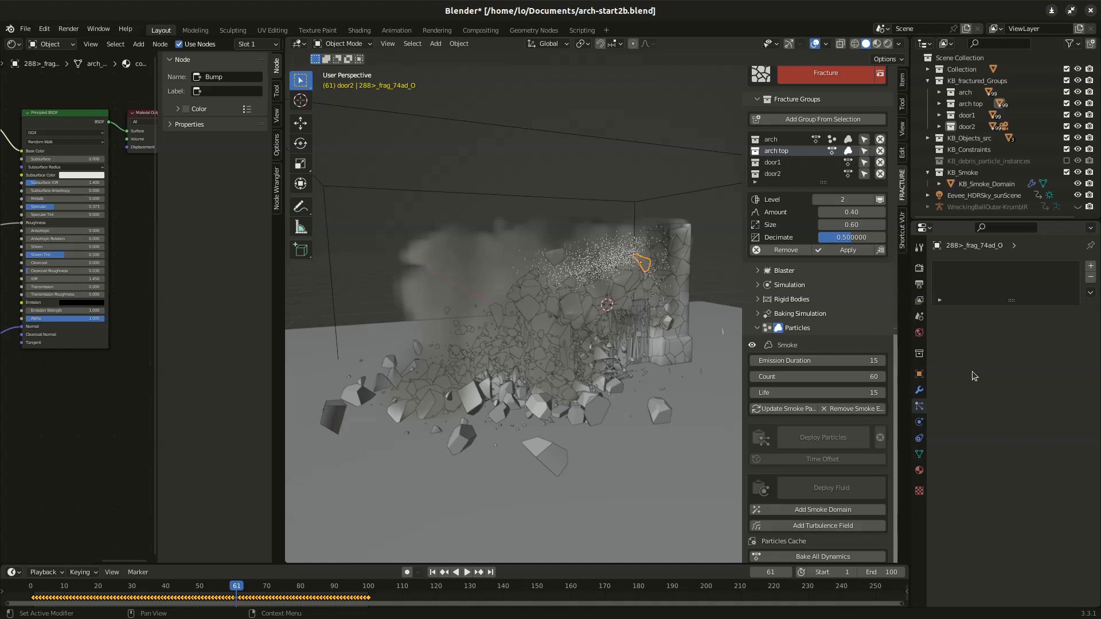
{"action": "left_click", "coordinate": [633, 265]}
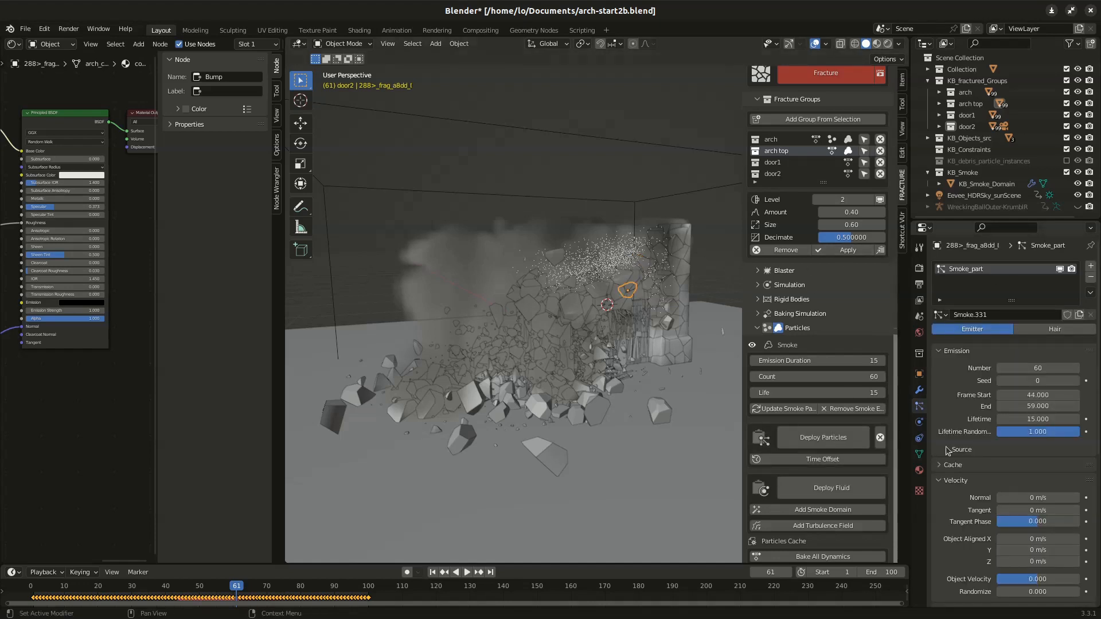
{"action": "scroll", "coordinate": [978, 539], "scroll_direction": "down", "scroll_amount": 5}
{"action": "left_click_drag", "start_coordinate": [1040, 467], "coordinate": [1068, 468]}
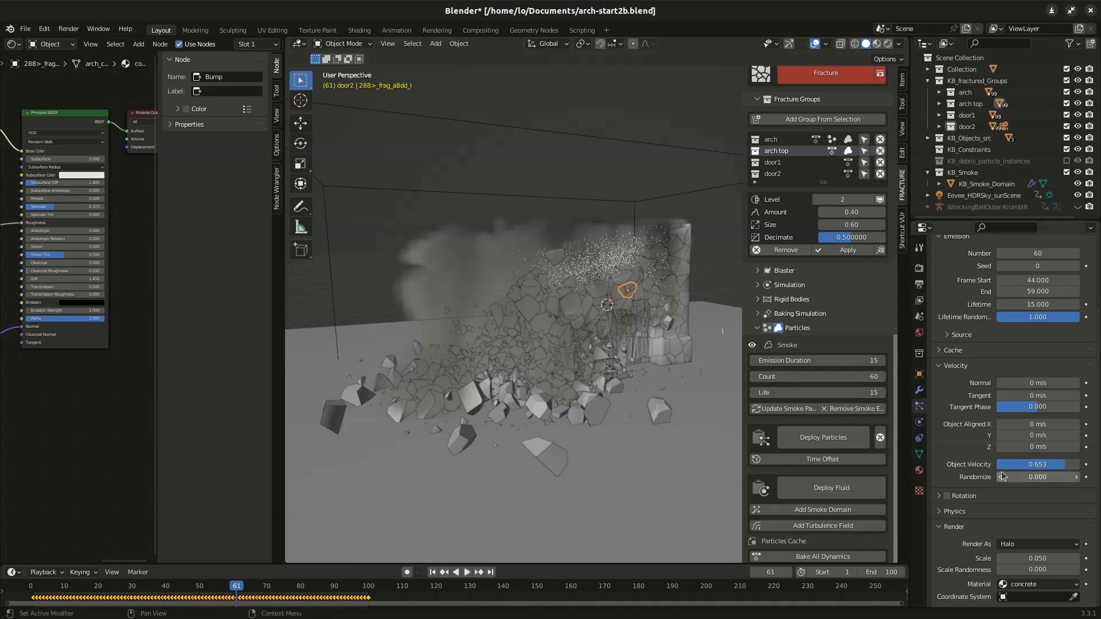
{"action": "left_click", "coordinate": [834, 437]}
Step: Enable Initial Velocity with Source 1 on the arch top fragment's smoke flow and deploy the fluid settings to the group
{"action": "left_click", "coordinate": [919, 422]}
{"action": "left_click", "coordinate": [955, 509]}
{"action": "left_click", "coordinate": [1039, 525]}
{"action": "type", "text": "1"}
{"action": "key", "text": "Return"}
{"action": "left_click", "coordinate": [846, 489]}
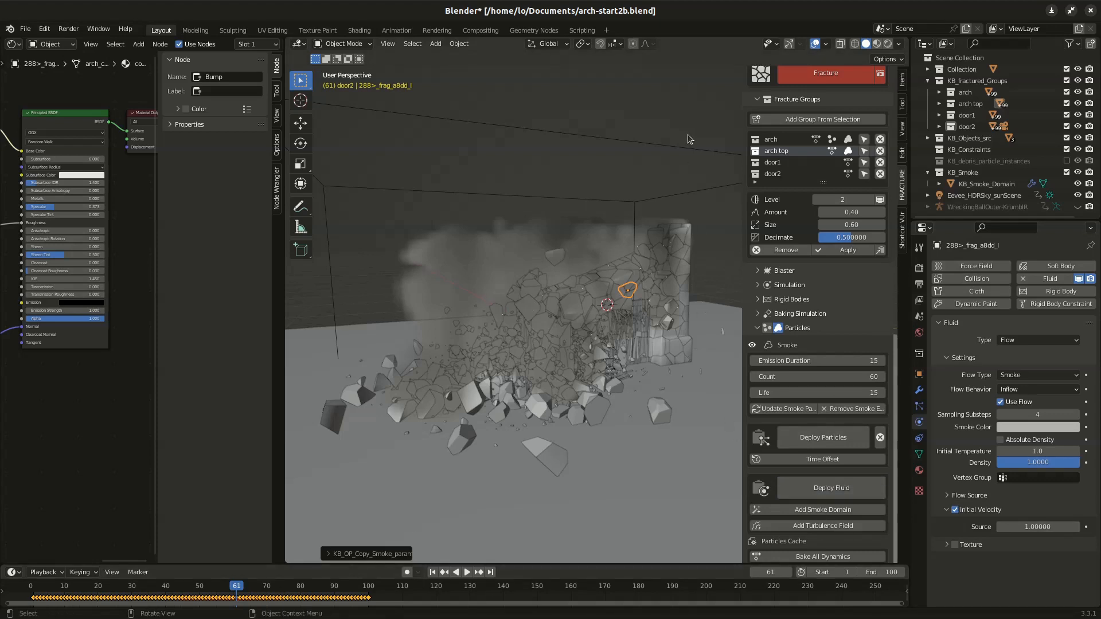
Step: Refresh the KB_Smoke_Domain simulation and replay the collapse to review the combined arch and arch top smoke
{"action": "left_click", "coordinate": [694, 151]}
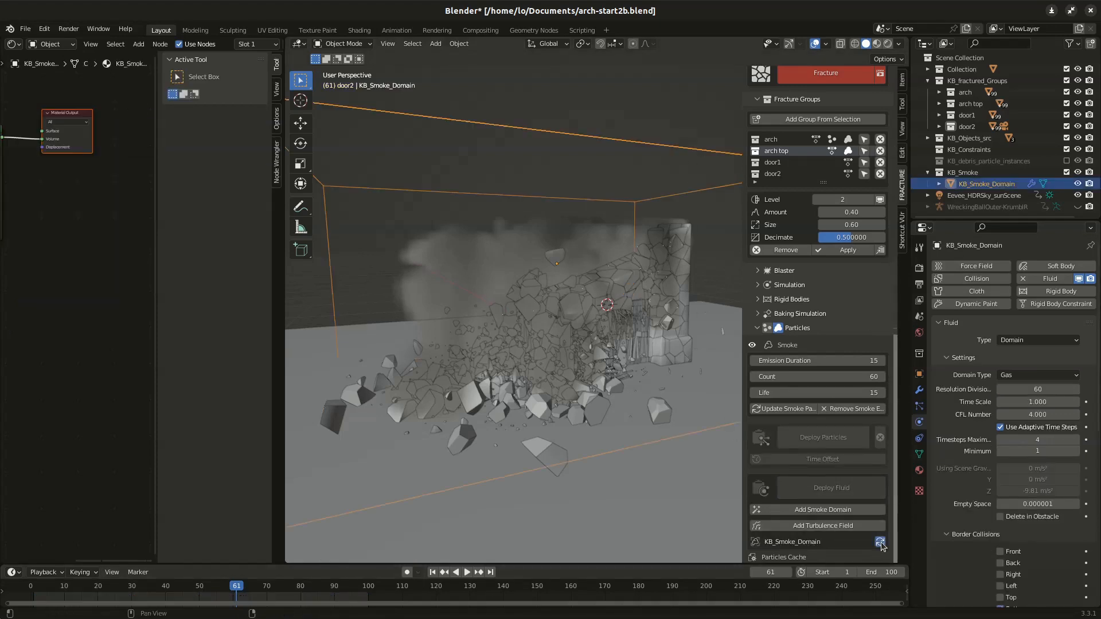
{"action": "key", "text": "shift+Left"}
{"action": "key", "text": "space"}
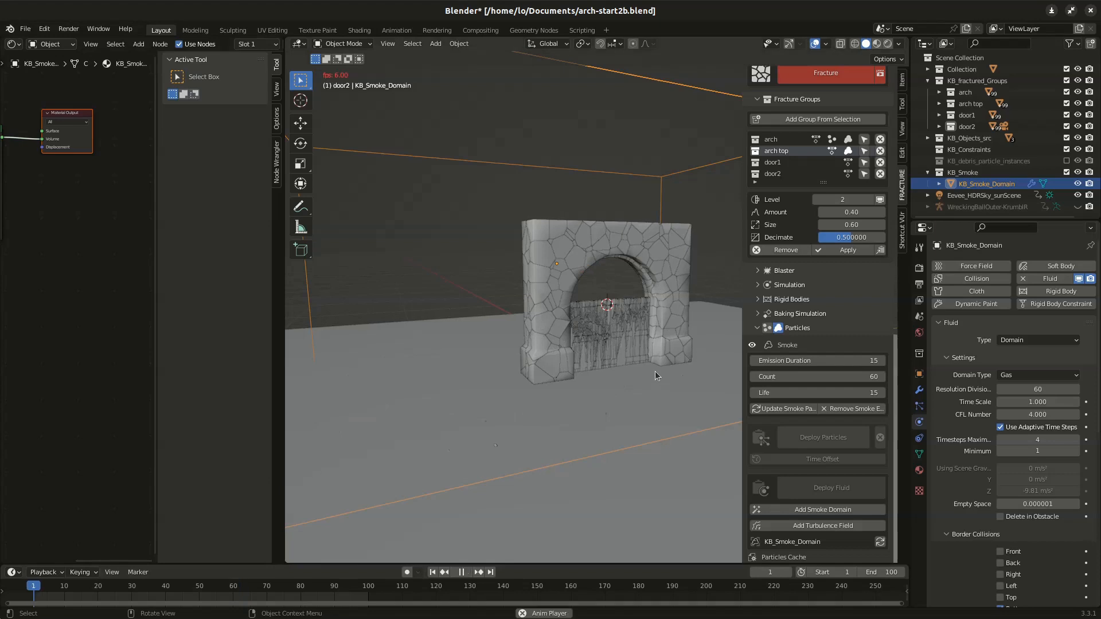
{"action": "scroll", "coordinate": [618, 376], "scroll_direction": "down", "scroll_amount": 1}
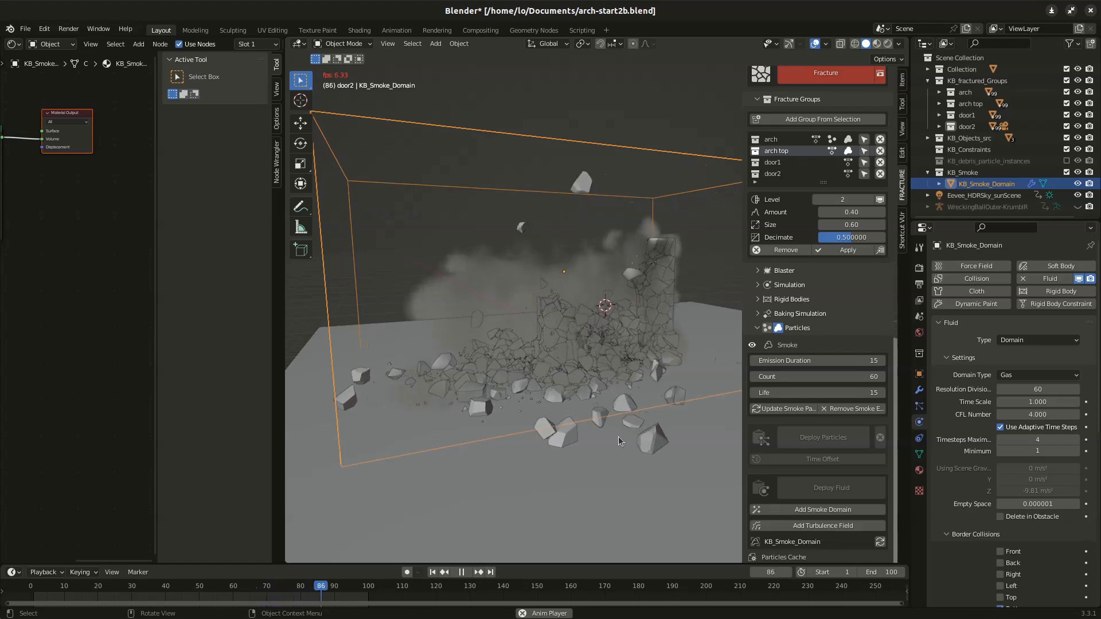
{"action": "left_click", "coordinate": [121, 586]}
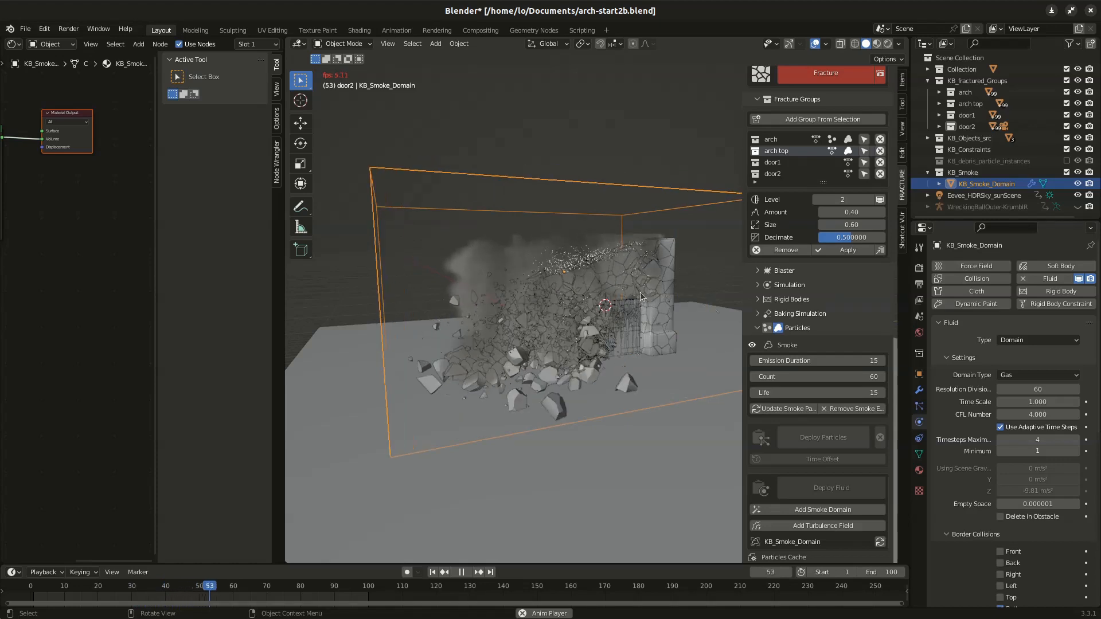
{"action": "key", "text": "space"}
{"action": "middle_click_drag", "start_coordinate": [583, 272], "coordinate": [559, 280]}
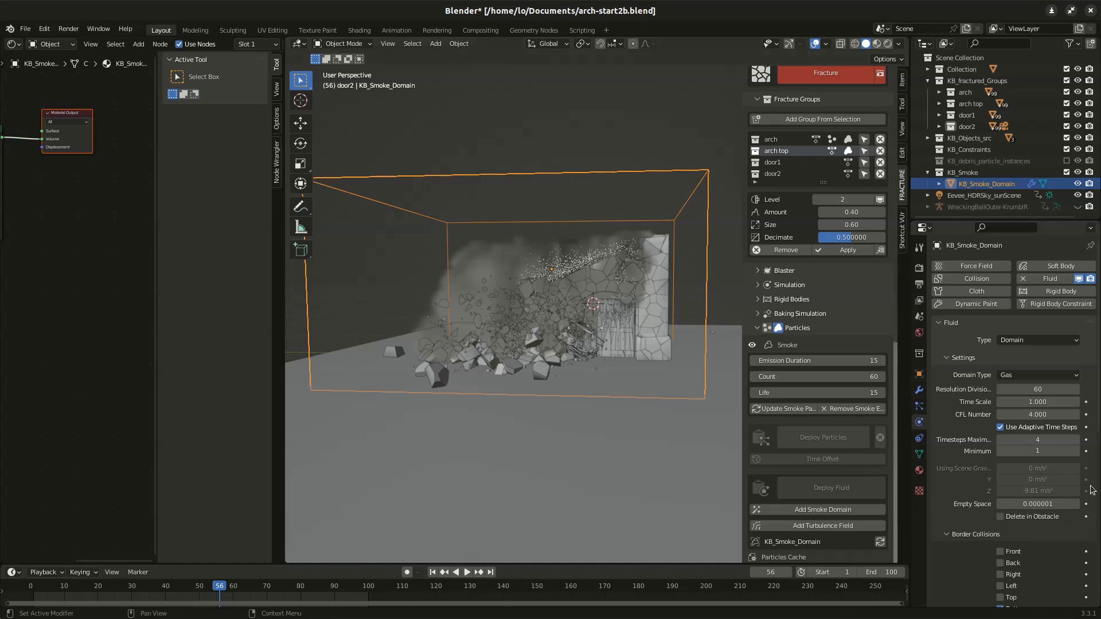
Step: Bake all dynamics for the particle caches
{"action": "scroll", "coordinate": [950, 516], "scroll_direction": "down", "scroll_amount": 14}
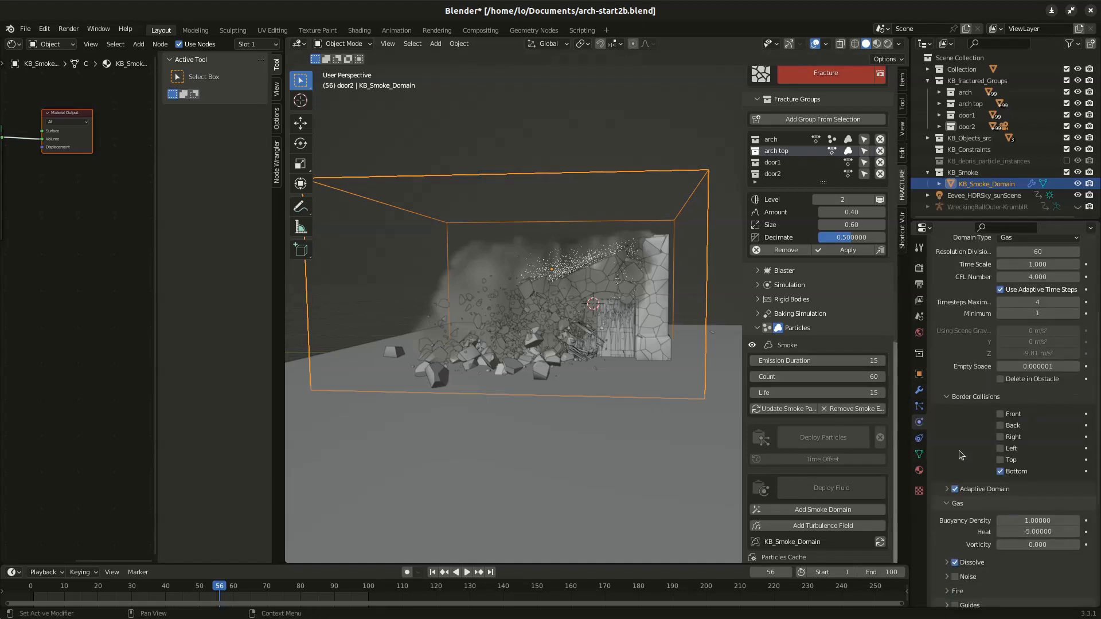
{"action": "scroll", "coordinate": [829, 533], "scroll_direction": "down", "scroll_amount": 2}
{"action": "scroll", "coordinate": [829, 533], "scroll_direction": "down", "scroll_amount": 2}
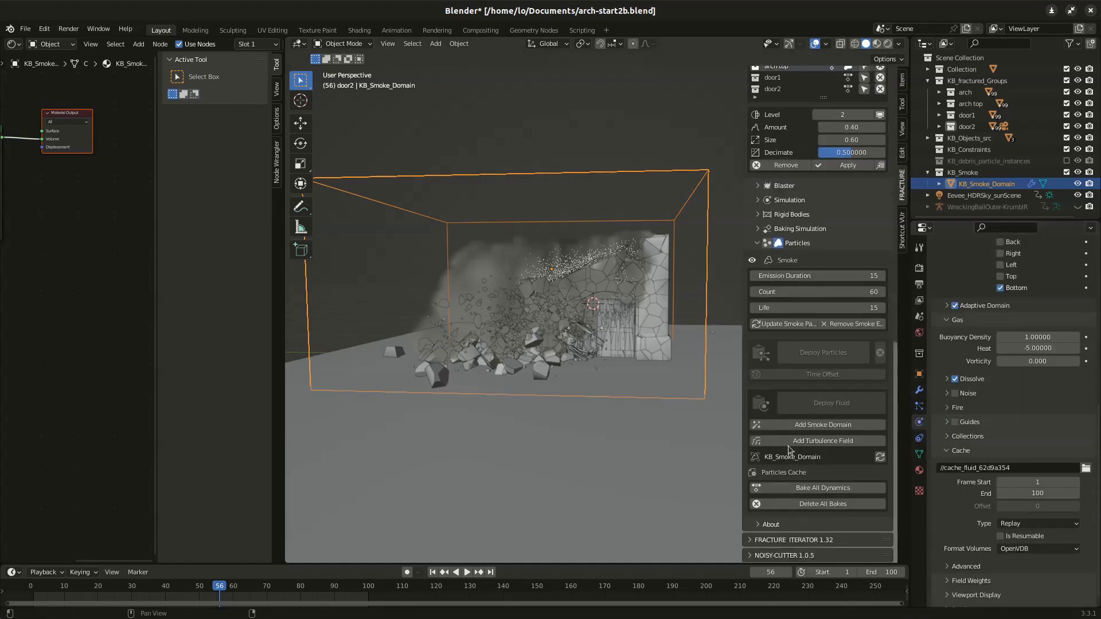
{"action": "left_click", "coordinate": [833, 488]}
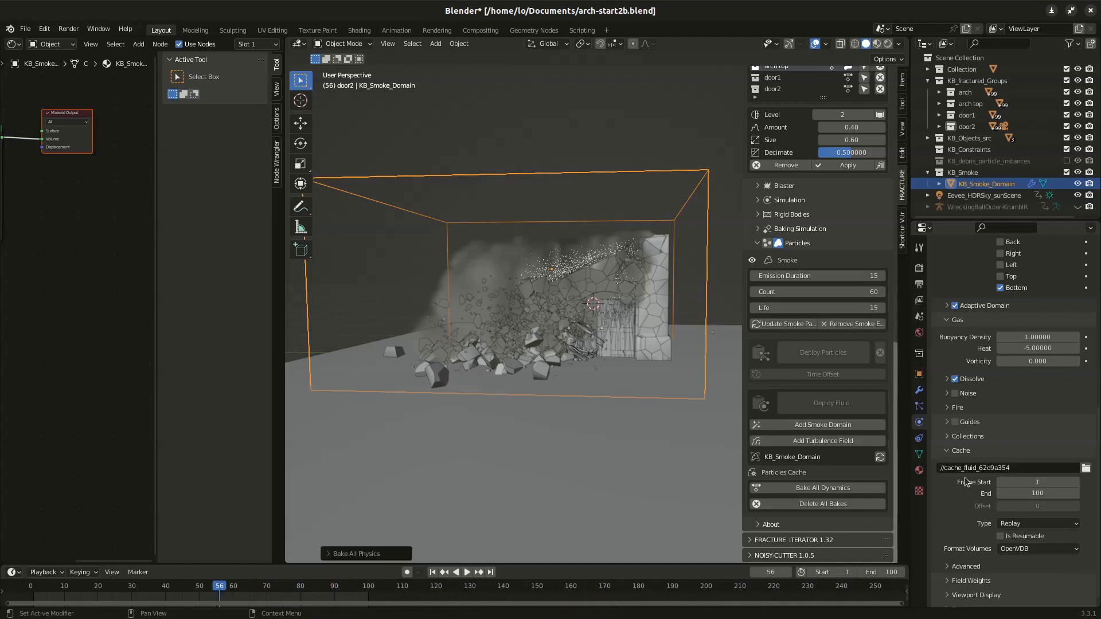
Step: Change the smoke domain's cache type to Modular
{"action": "scroll", "coordinate": [978, 435], "scroll_direction": "up", "scroll_amount": 4}
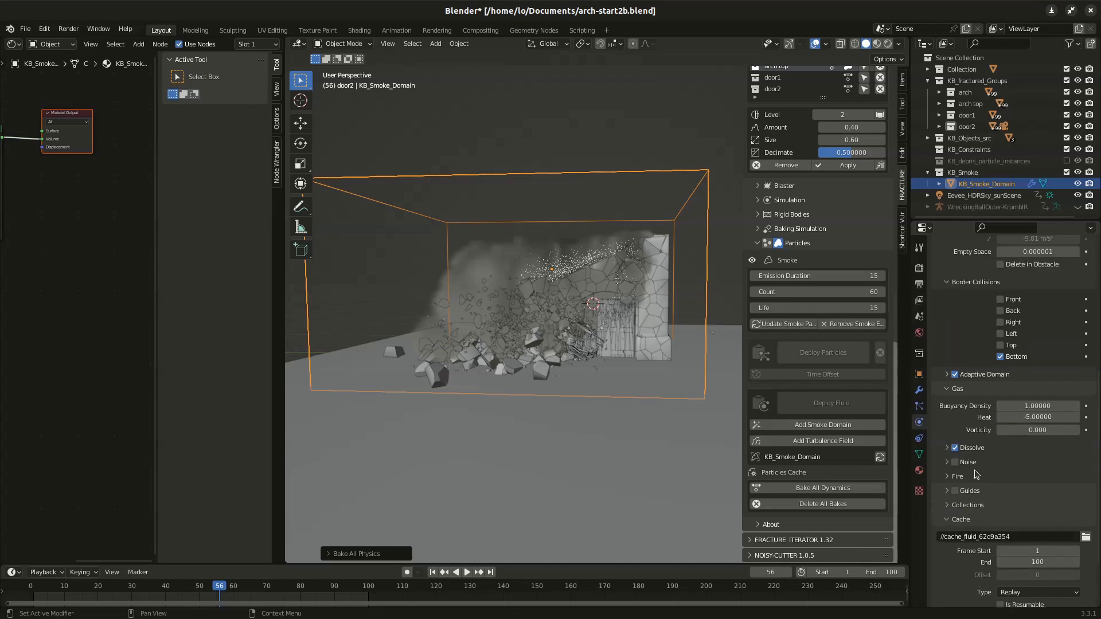
{"action": "scroll", "coordinate": [975, 351], "scroll_direction": "down", "scroll_amount": 4}
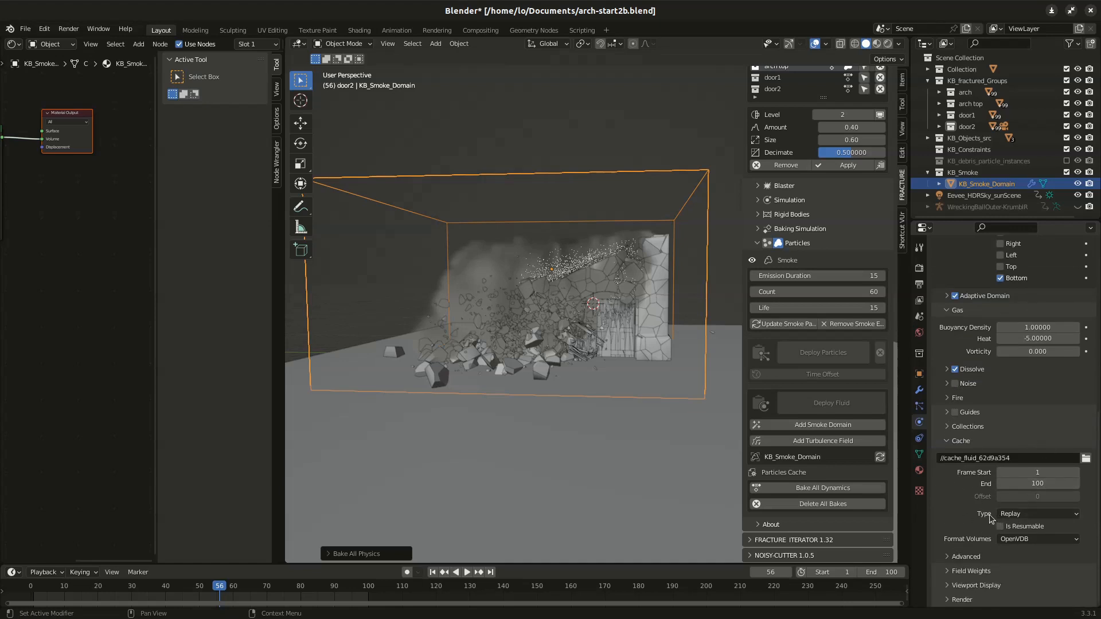
{"action": "left_click", "coordinate": [1030, 513]}
{"action": "left_click", "coordinate": [1024, 539]}
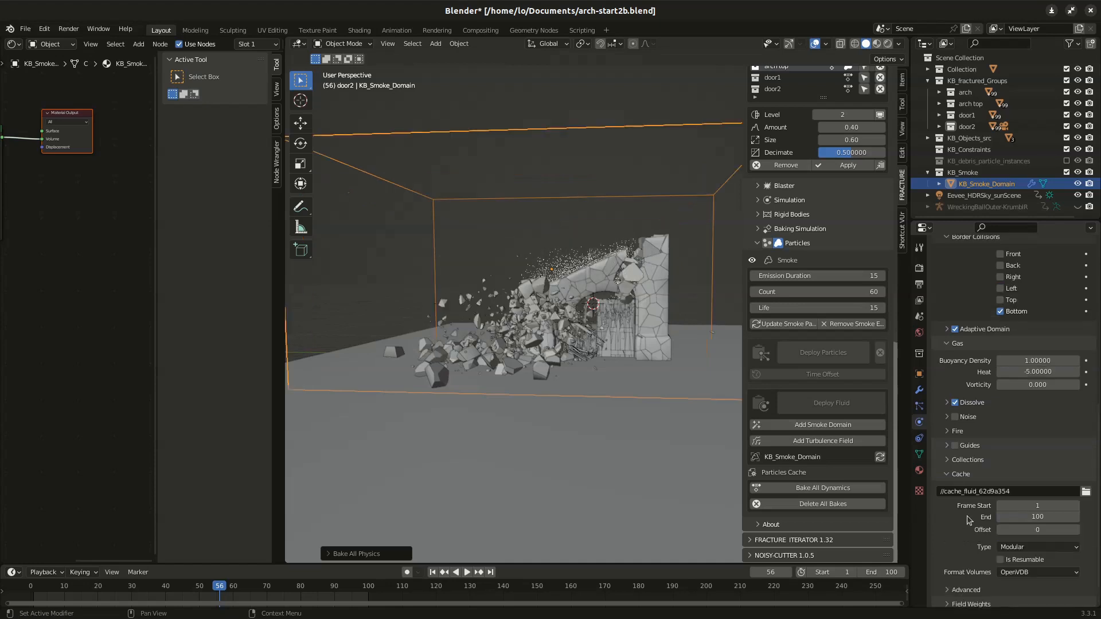
Step: Set the smoke domain's Resolution Divisions to 96 and bake the fluid data
{"action": "scroll", "coordinate": [986, 504], "scroll_direction": "up", "scroll_amount": 10}
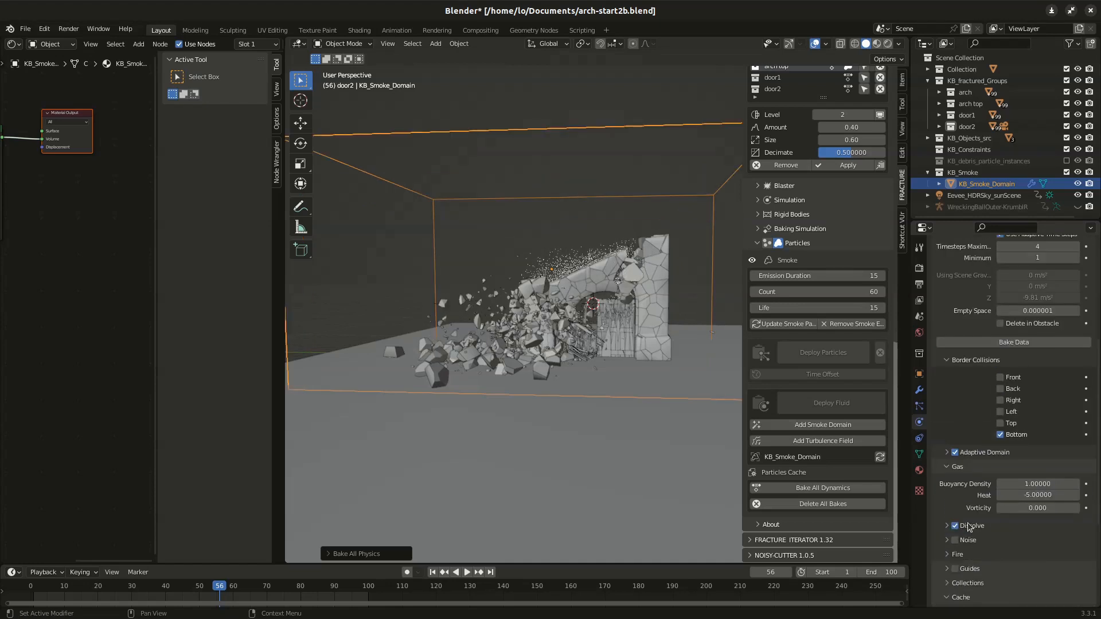
{"action": "left_click", "coordinate": [1034, 312]}
{"action": "type", "text": "96"}
{"action": "key", "text": "Return"}
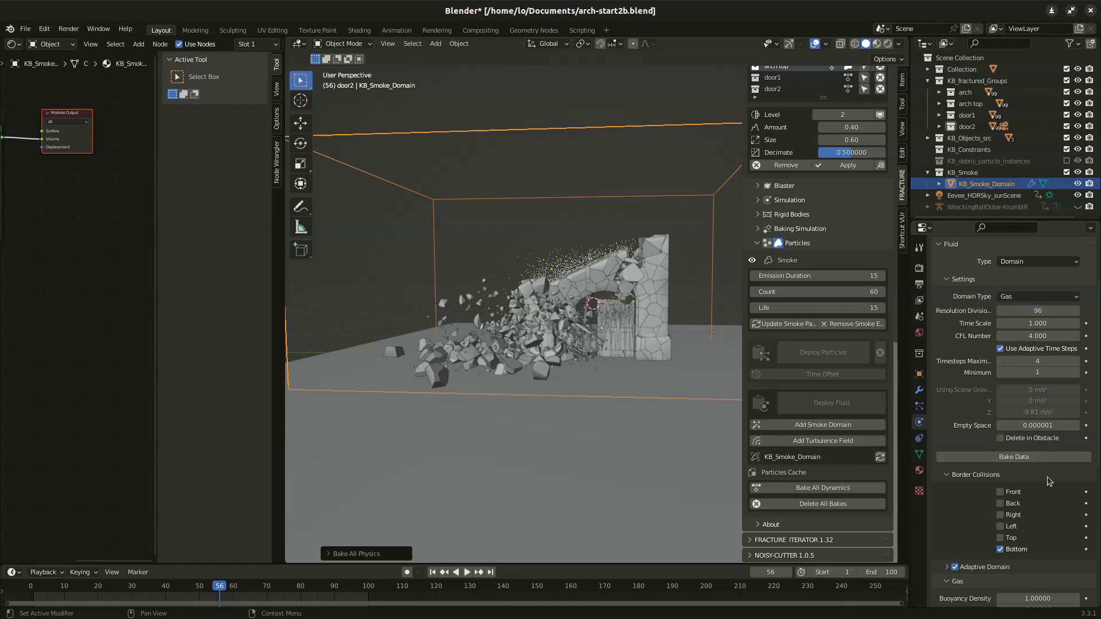
{"action": "left_click", "coordinate": [1016, 457]}
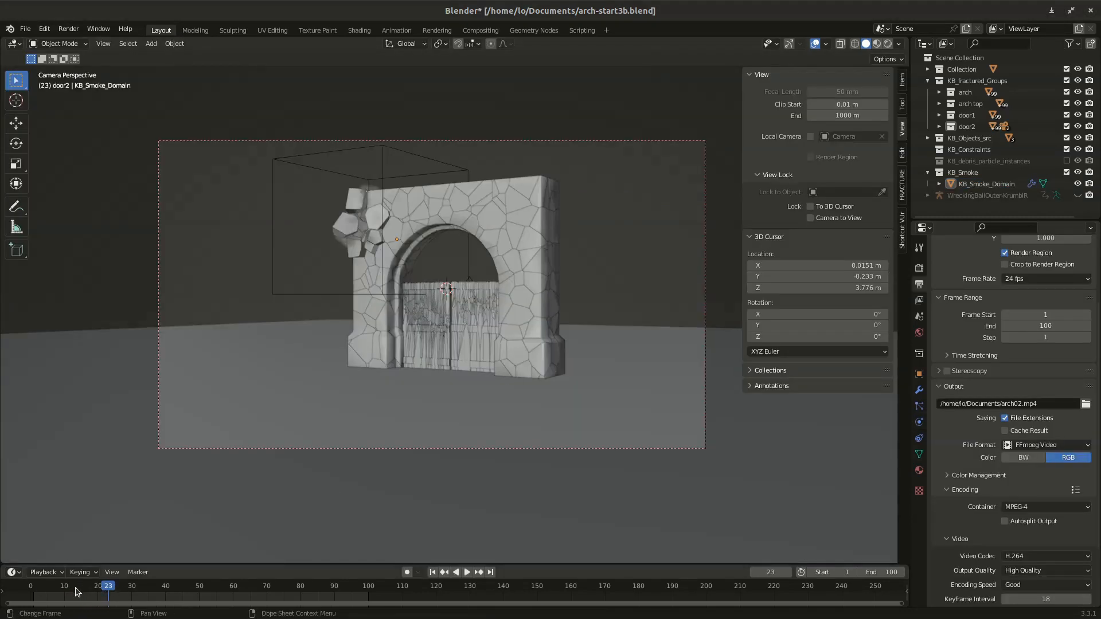
Step: Play the baked smoke simulation through the camera and stop at frame 72
{"action": "key", "text": "space"}
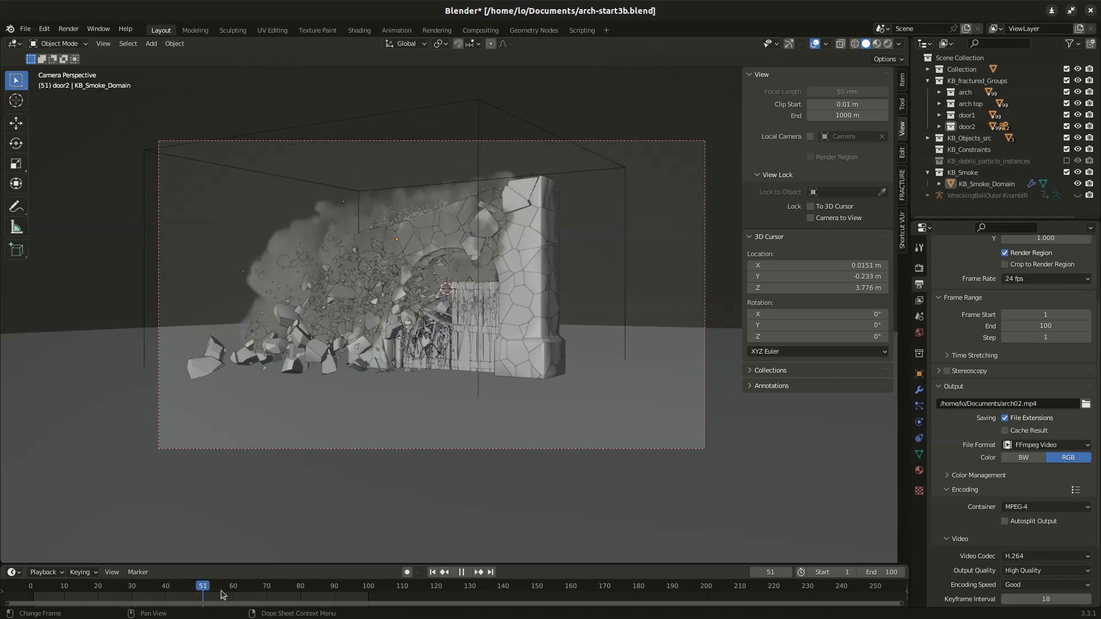
{"action": "left_click_drag", "start_coordinate": [310, 598], "coordinate": [273, 587]}
{"action": "key", "text": "space"}
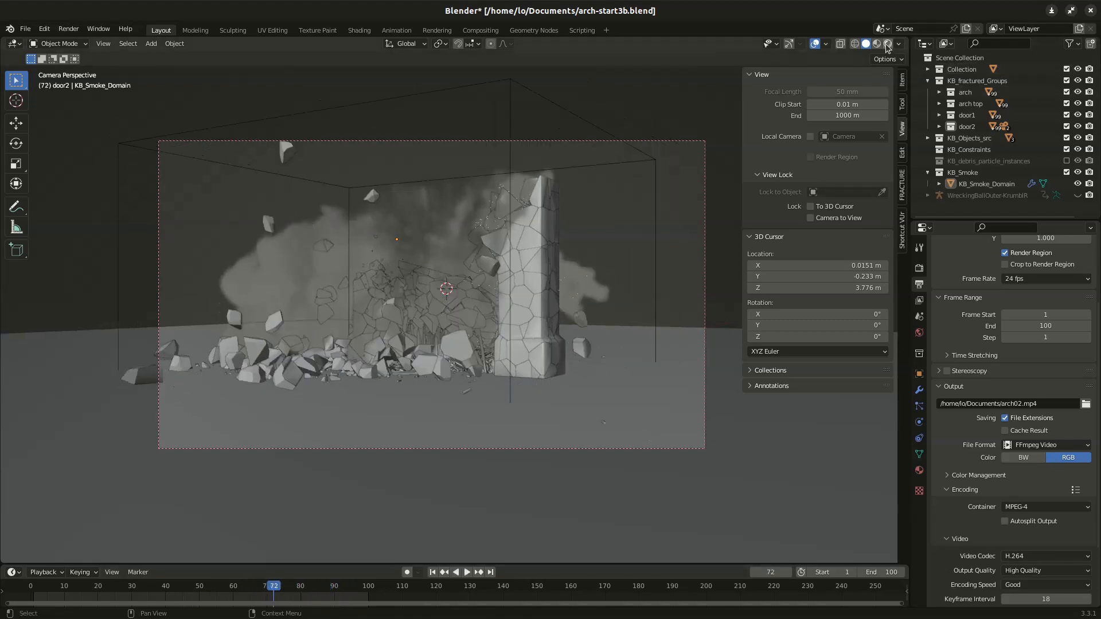